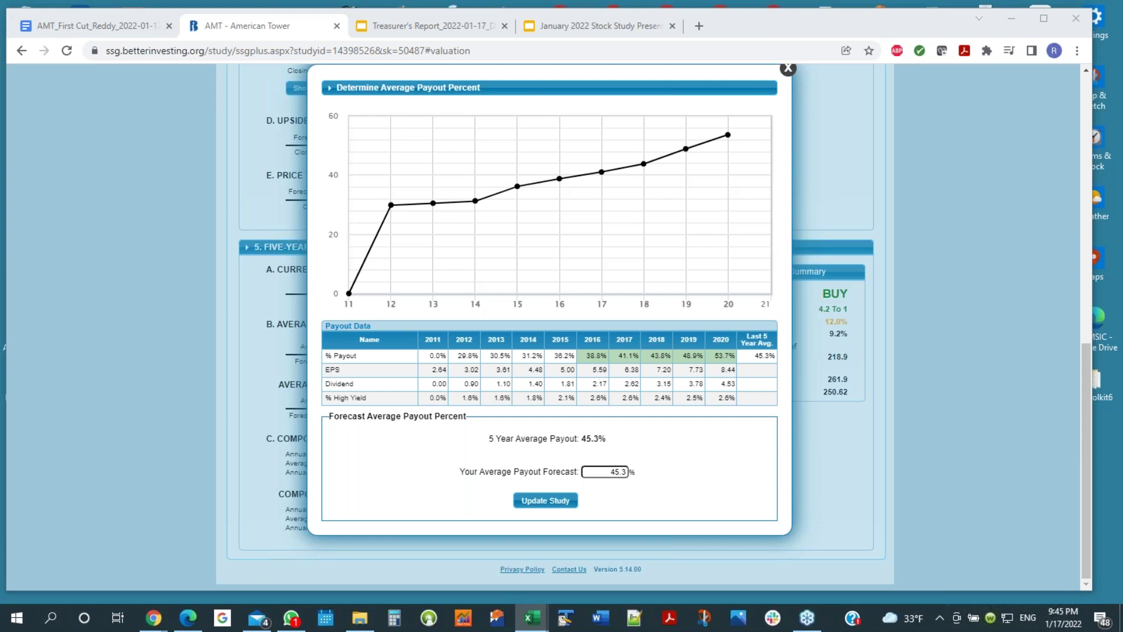
# Step: Bring the AMT_SSG Data workbook forward, enlarge its window and zoom the sheet to 96%
pyautogui.hotkey('alt', 'Tab')
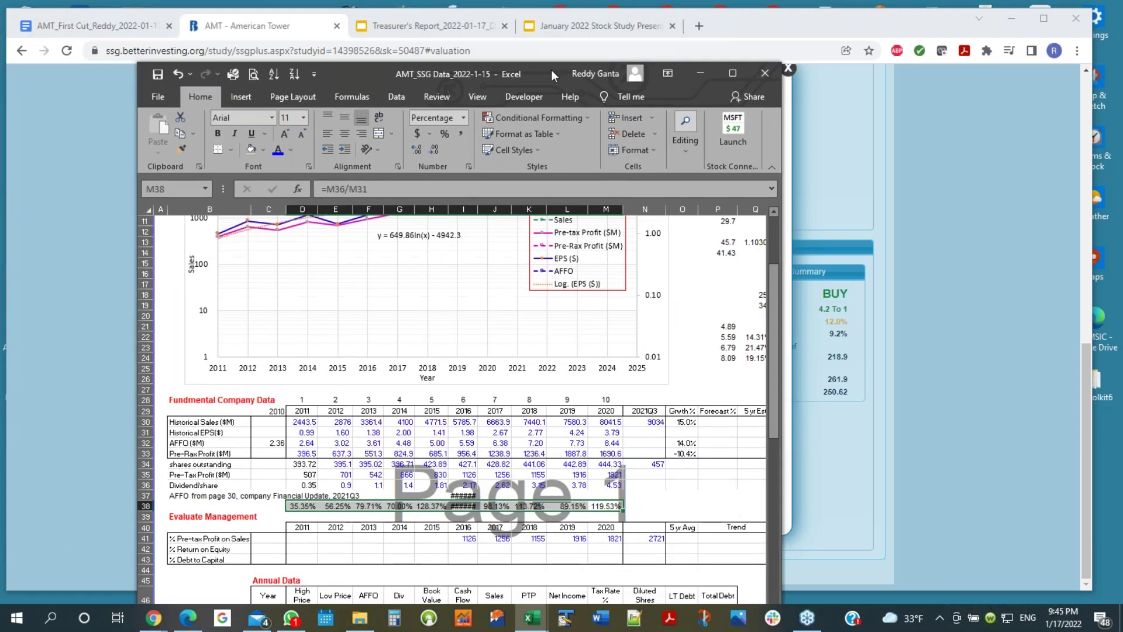
pyautogui.moveTo(551, 69); pyautogui.dragTo(634, 29)
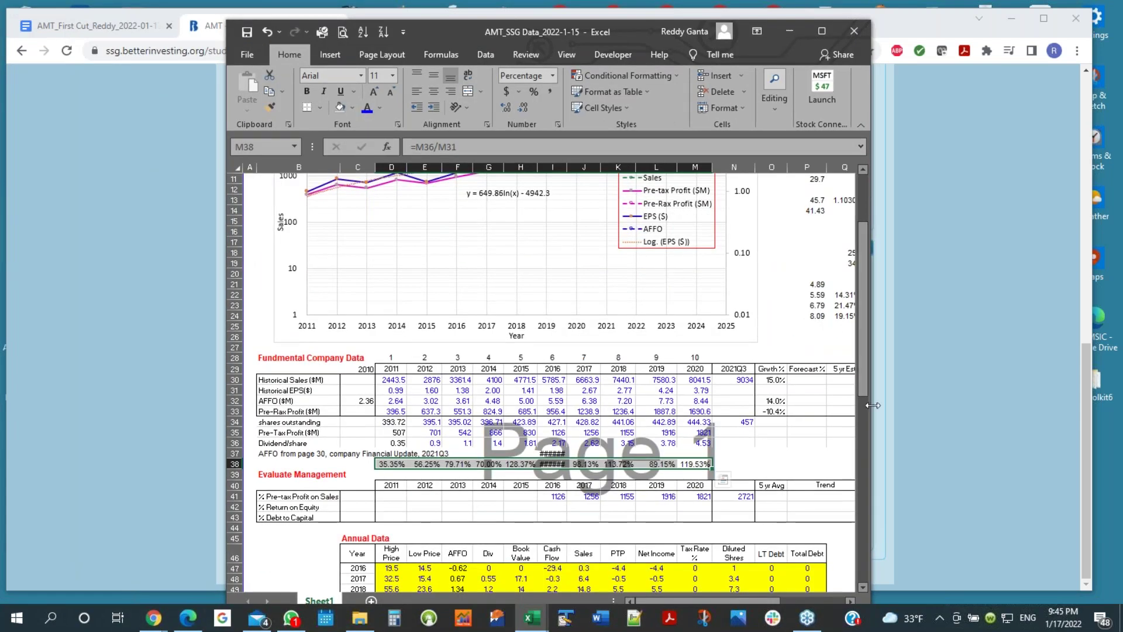
pyautogui.moveTo(872, 405); pyautogui.dragTo(1058, 354)
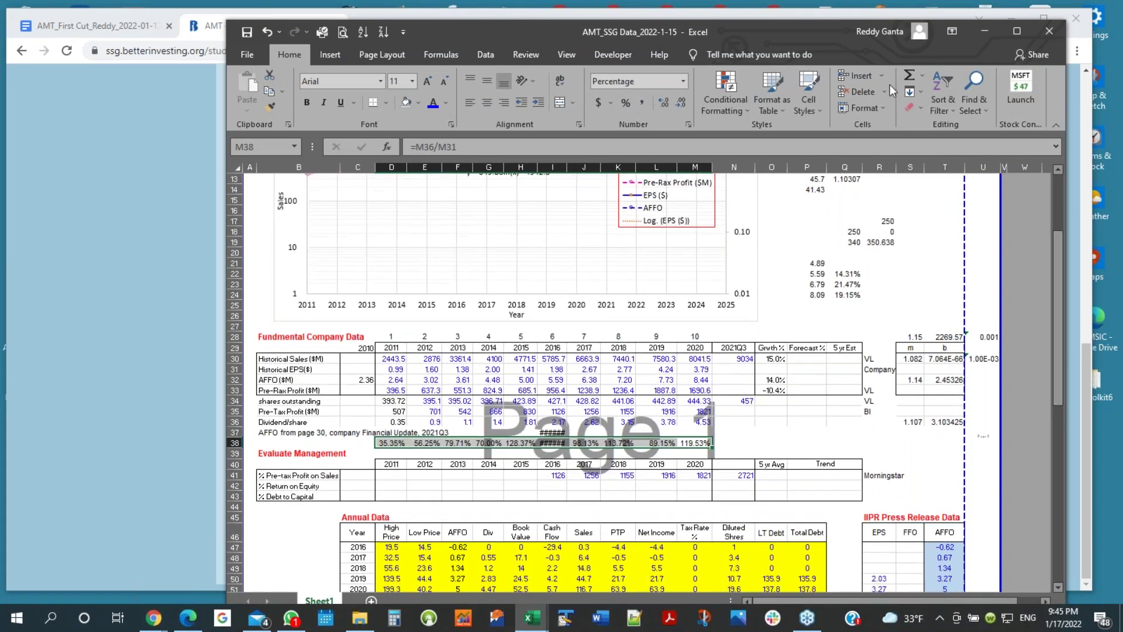
pyautogui.moveTo(809, 20); pyautogui.dragTo(824, 41)
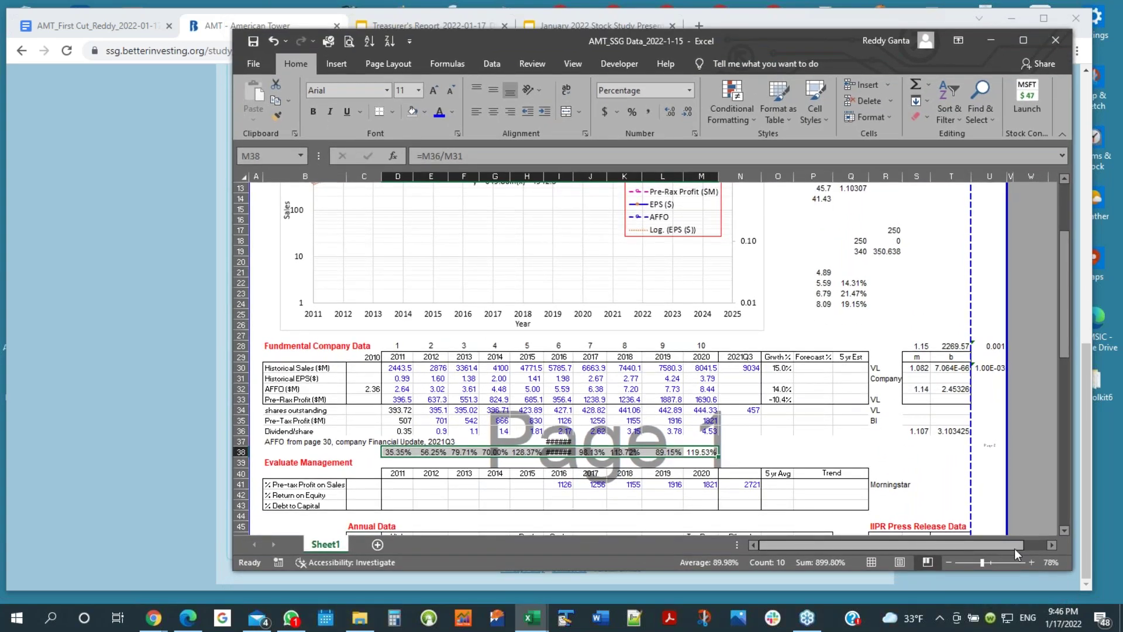
pyautogui.click(988, 563)
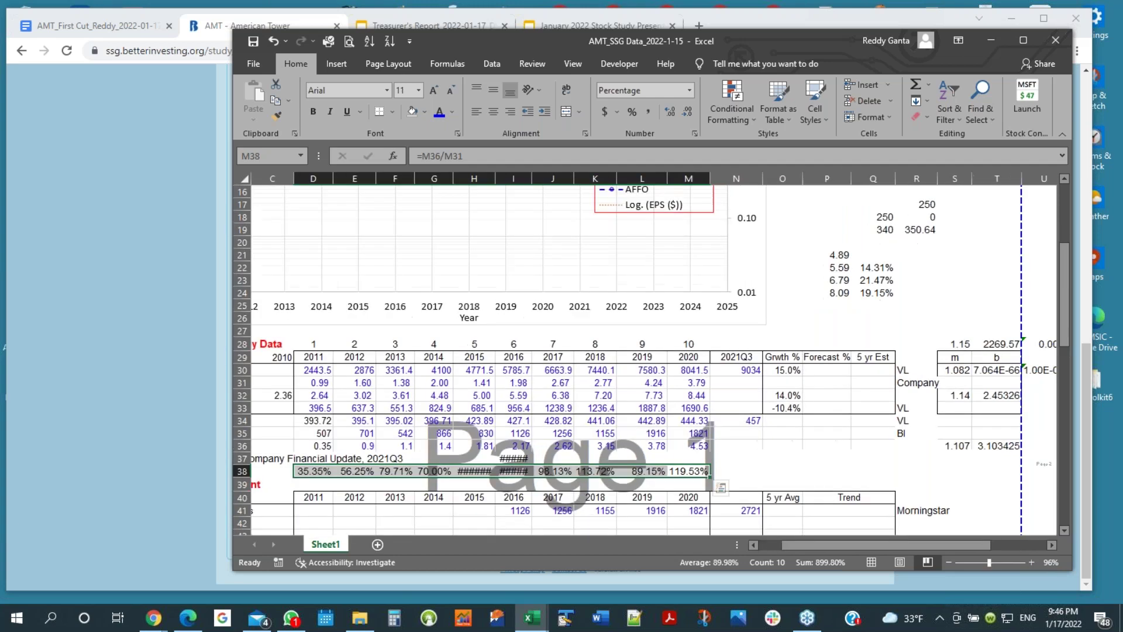
pyautogui.moveTo(911, 544); pyautogui.dragTo(887, 545)
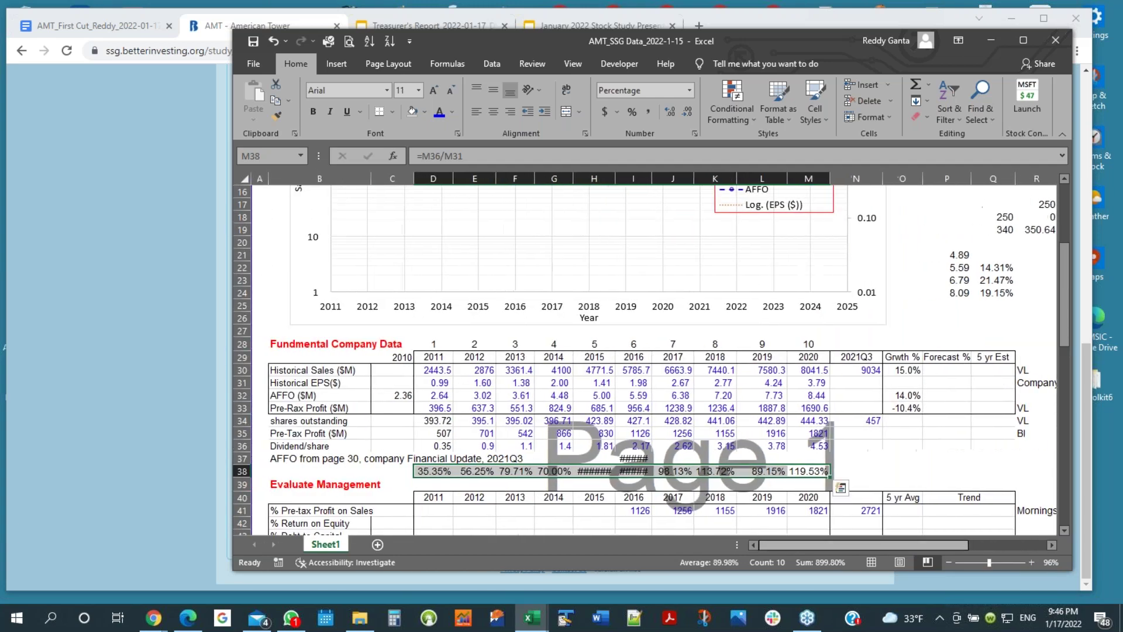
# Step: Fill the 2011–2020 Historical EPS and AFFO figures (D31:M32) with yellow
pyautogui.moveTo(283, 394); pyautogui.dragTo(404, 397)
pyautogui.moveTo(297, 380)
pyautogui.mouseDown()
pyautogui.moveTo(385, 382)
pyautogui.moveTo(313, 394)
pyautogui.mouseUp()
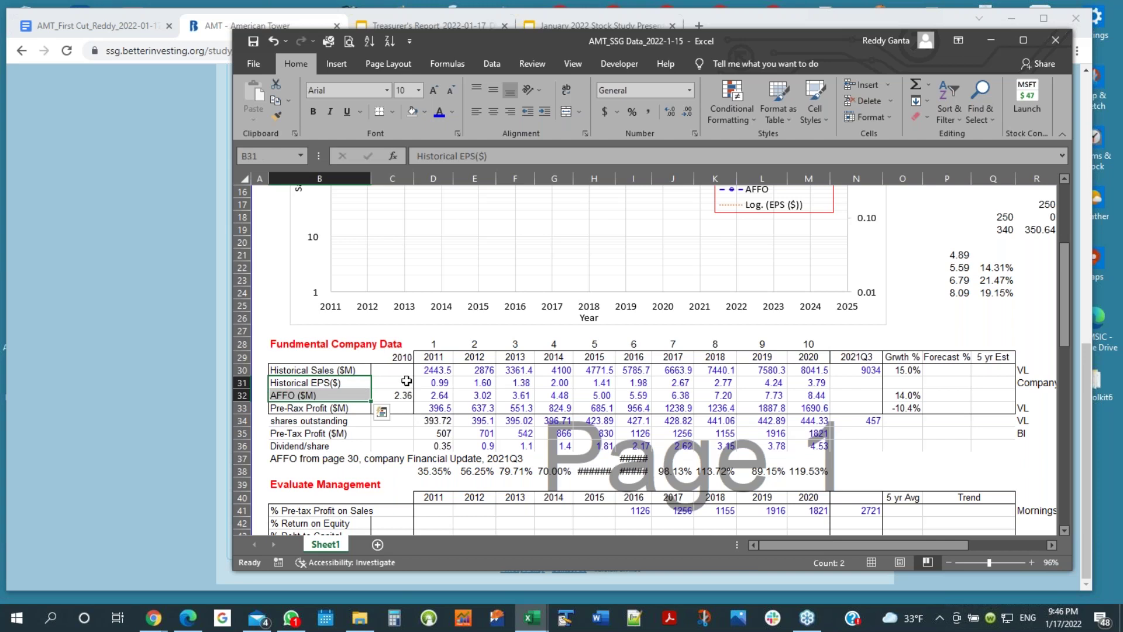
pyautogui.moveTo(431, 383); pyautogui.dragTo(800, 393)
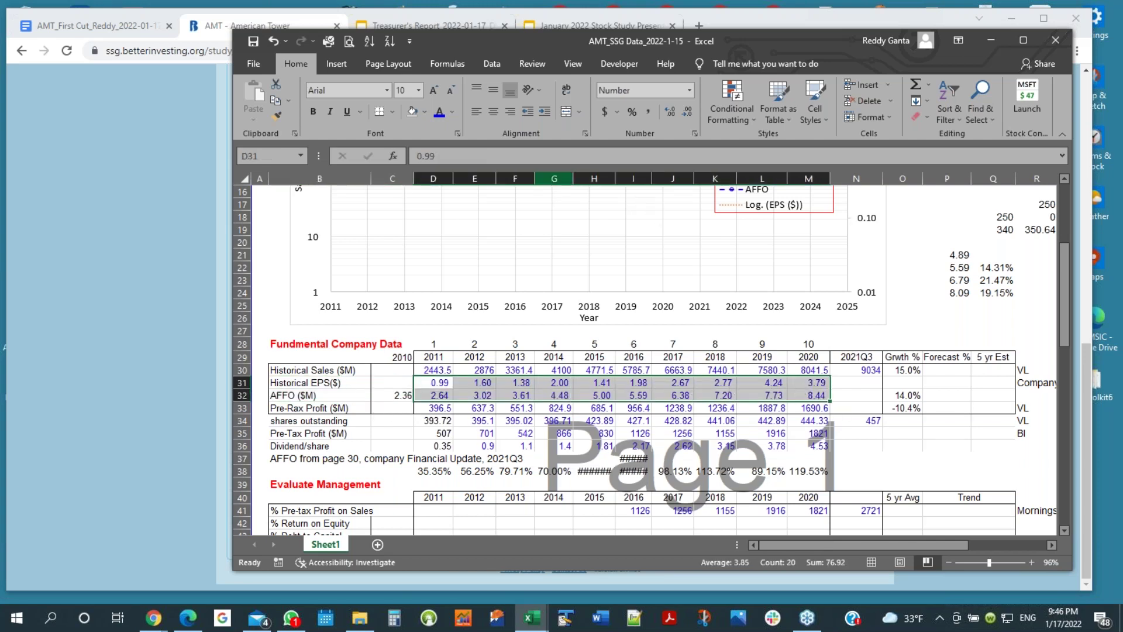
pyautogui.click(424, 112)
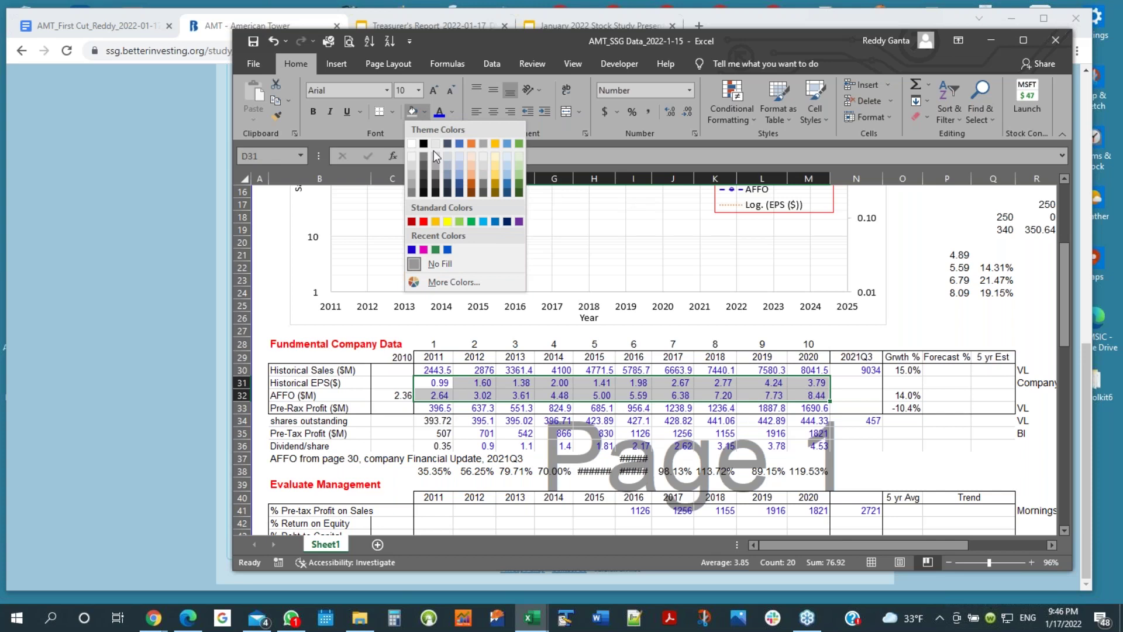
pyautogui.click(448, 222)
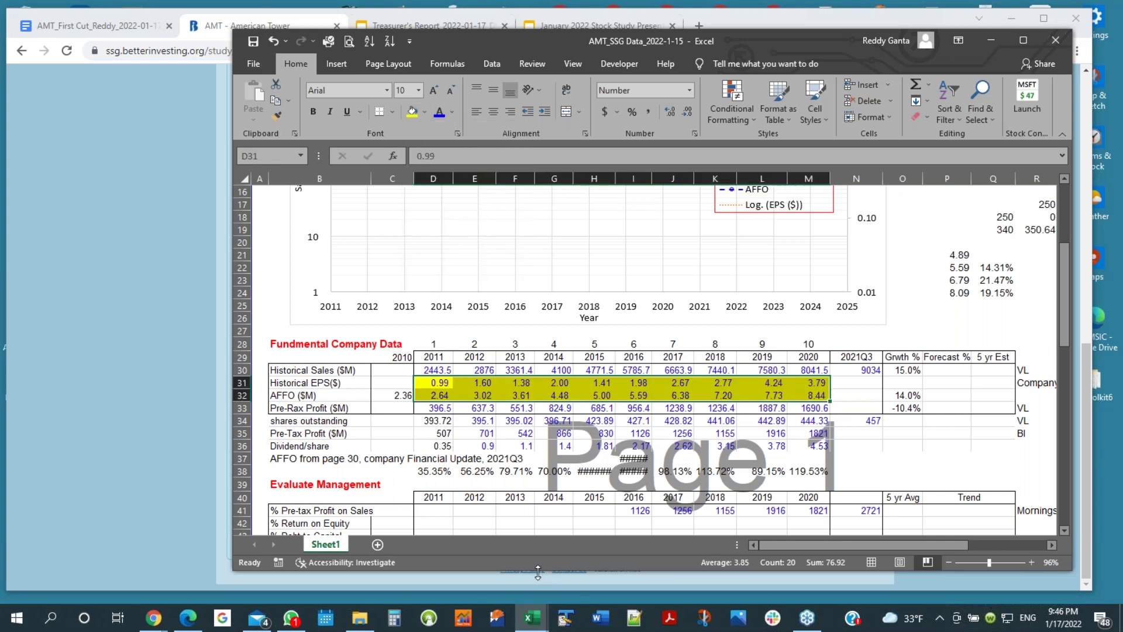
pyautogui.click(282, 393)
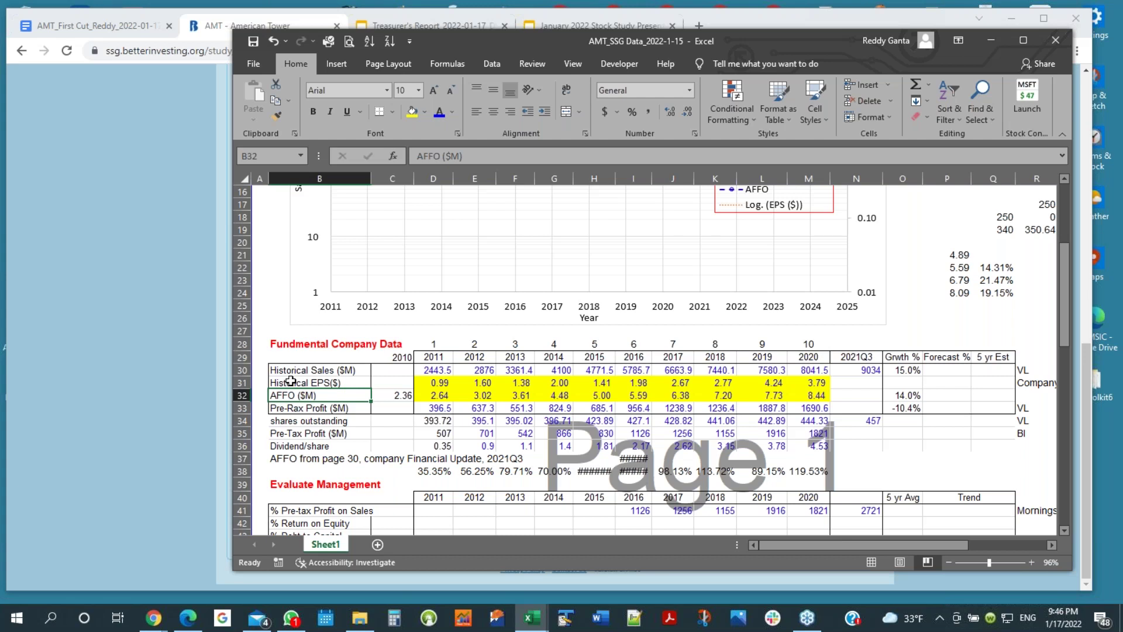
# Step: Open the AMT_Analyst_Info folder of 18 analyst report PDFs and move File Explorer aside
pyautogui.click(0, 4)
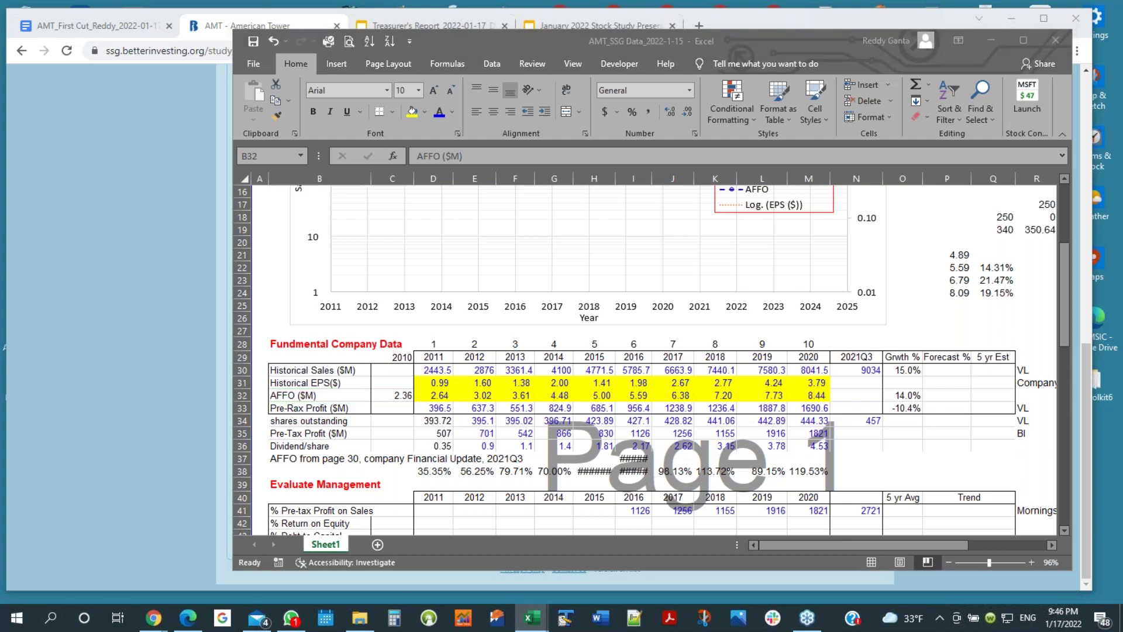
pyautogui.click(359, 619)
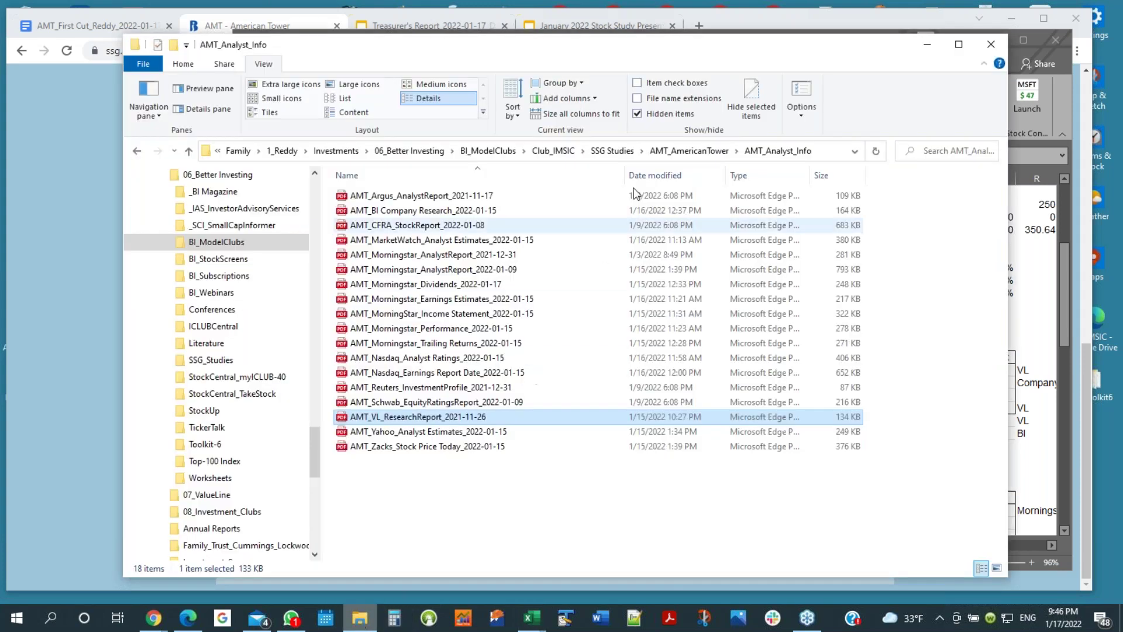
pyautogui.moveTo(695, 51); pyautogui.dragTo(698, 65)
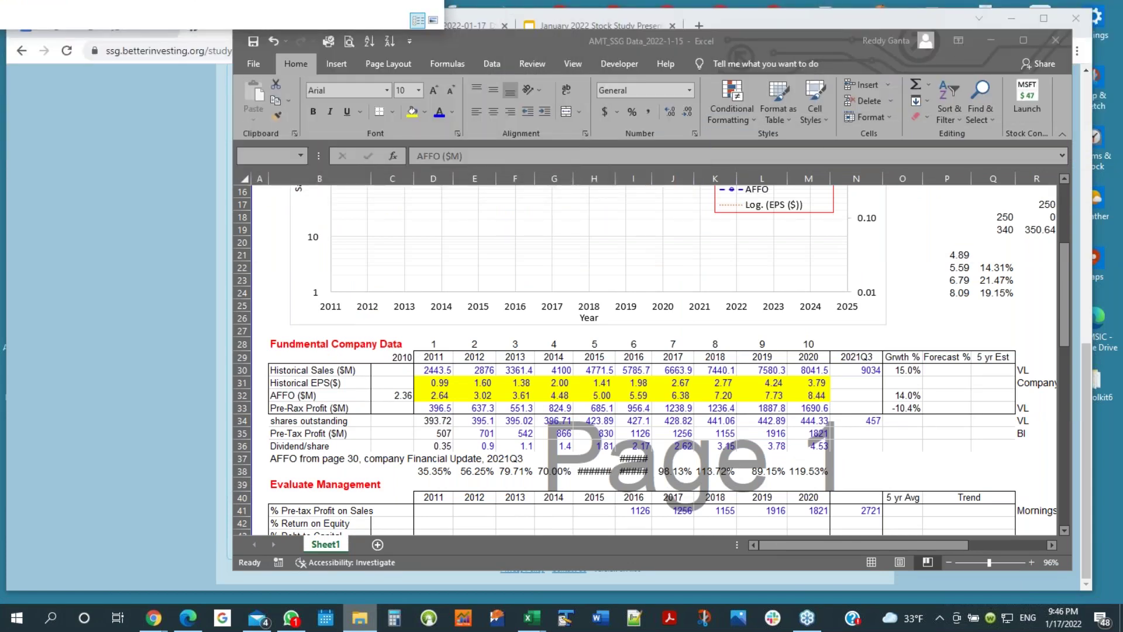
# Step: Return to SSG Plus and reopen the Determine Average Payout Percent dialog showing 45.3%
pyautogui.click(993, 45)
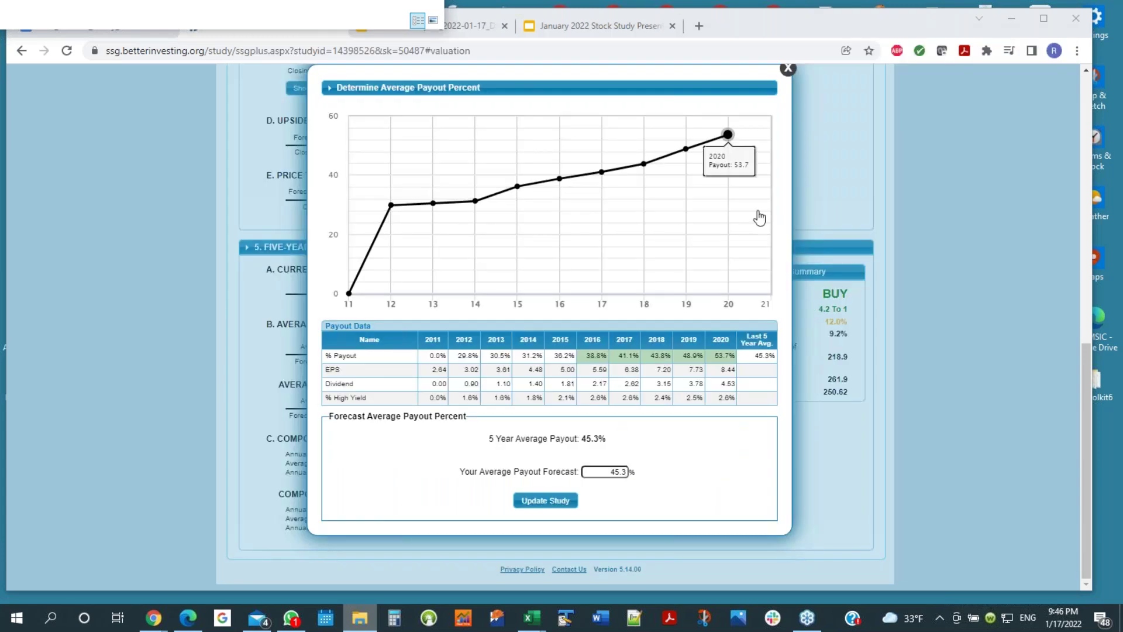
pyautogui.click(787, 70)
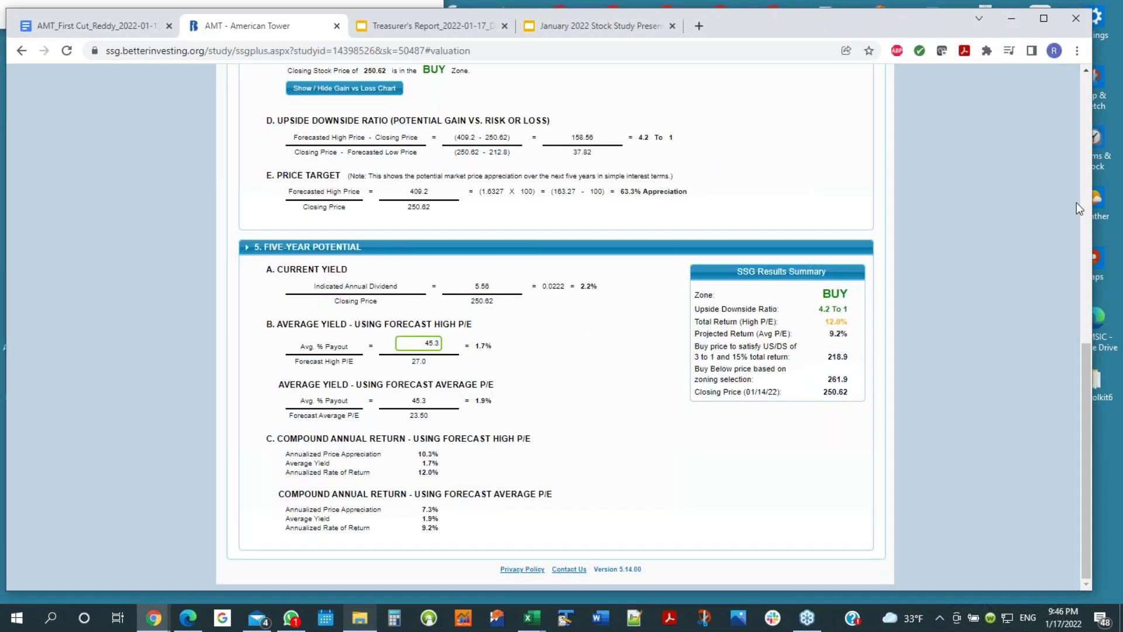
pyautogui.click(415, 349)
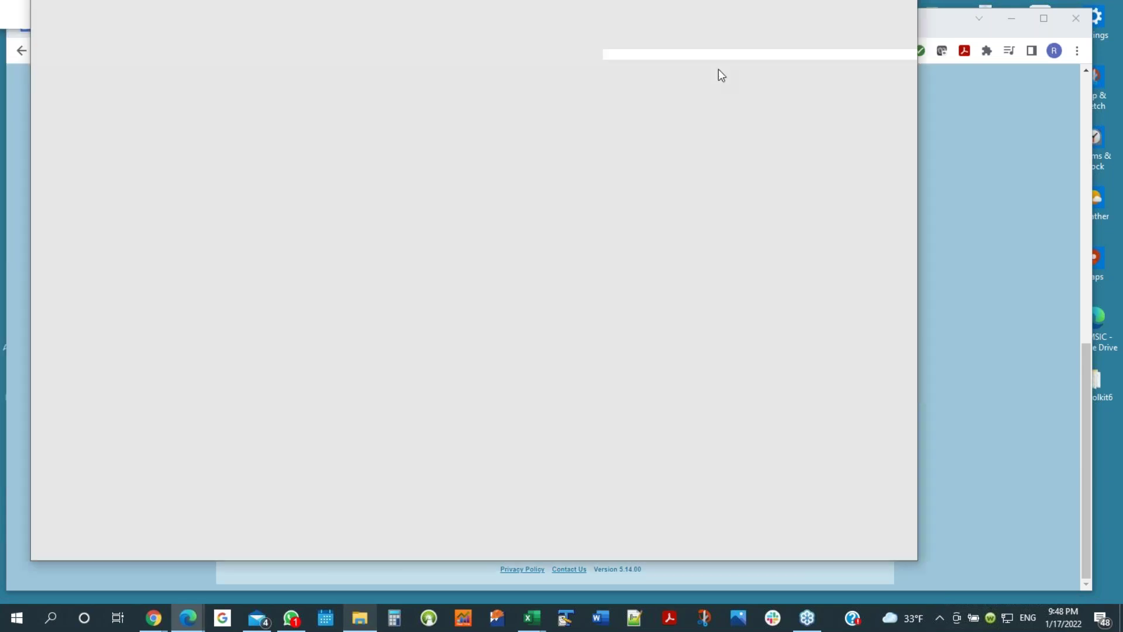
# Step: Zoom the AMT Value Line research report page in three steps for closer reading
pyautogui.scroll(-2, 852, 295)
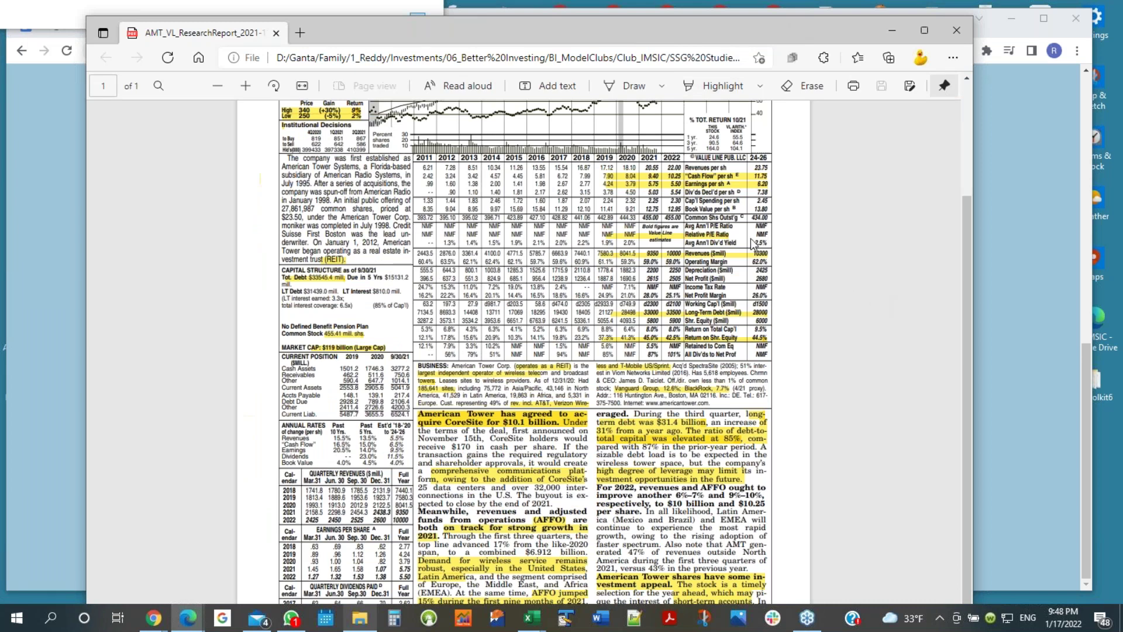
pyautogui.click(245, 86)
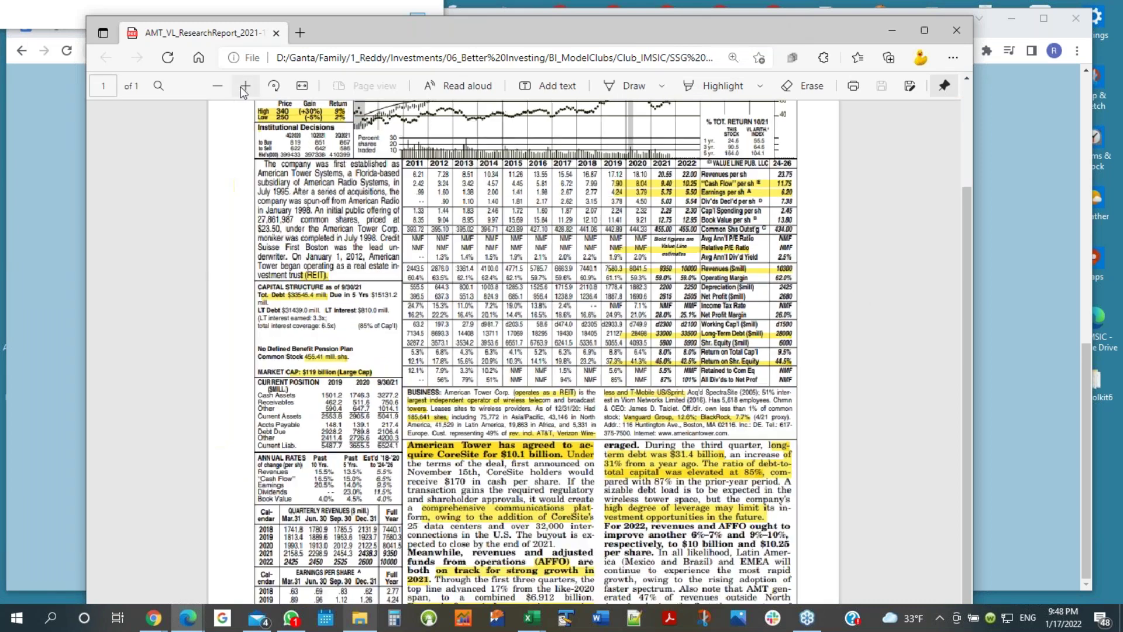
pyautogui.click(244, 86)
pyautogui.click(244, 86)
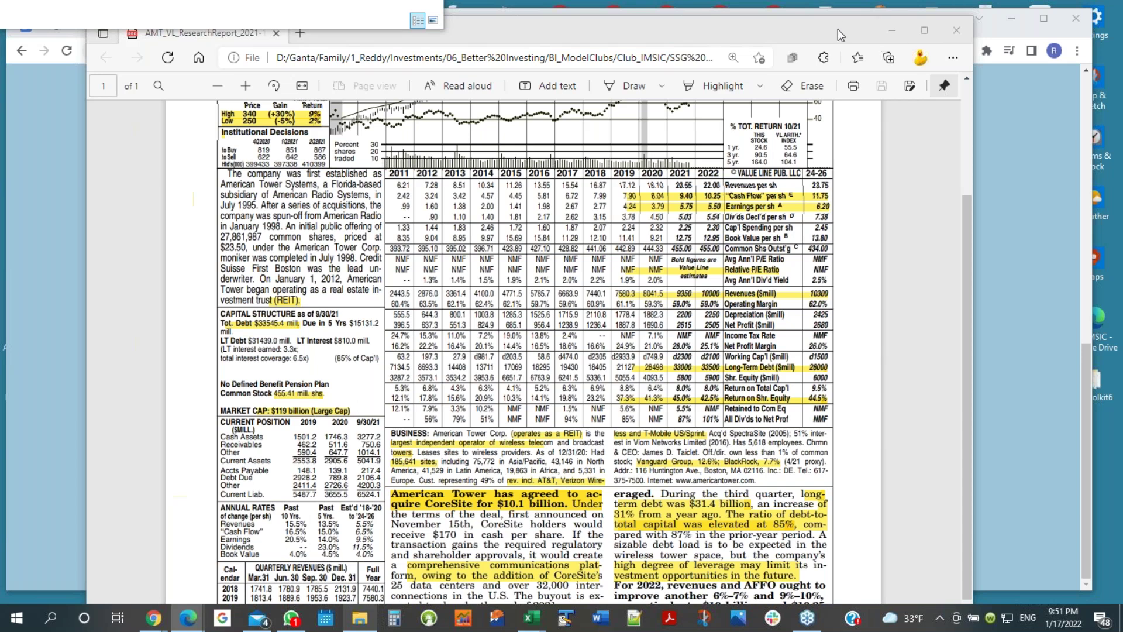
# Step: Present the January 2022 Stock Study deck from the Crown Castle slide, advancing to 'What does CCI do?'
pyautogui.click(892, 30)
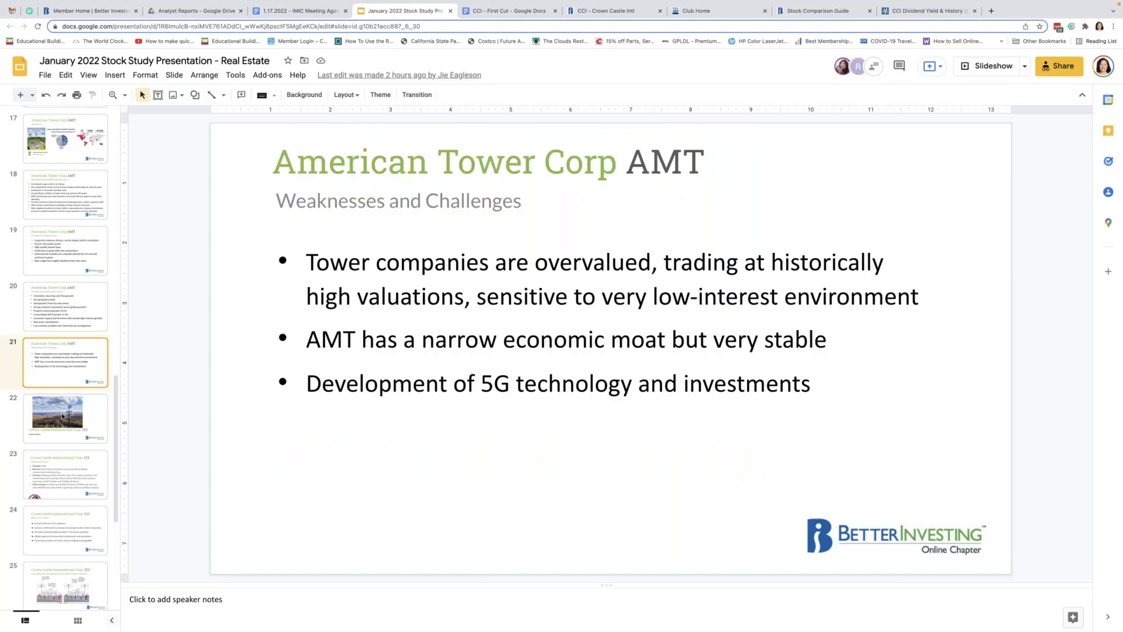
pyautogui.click(62, 417)
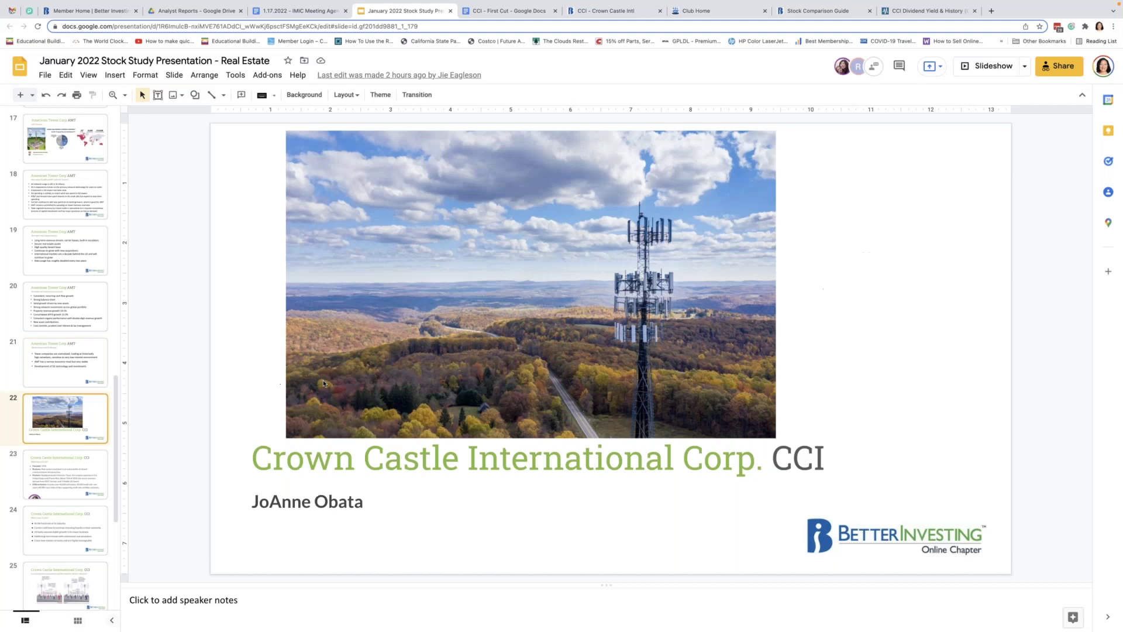
pyautogui.click(971, 68)
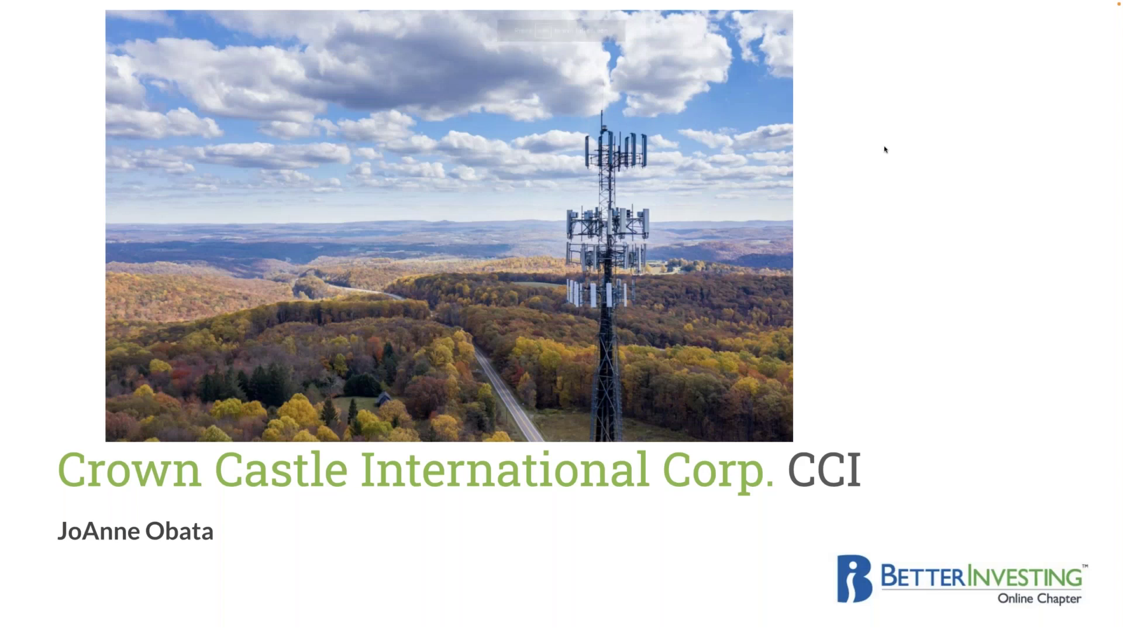
pyautogui.press('Right')
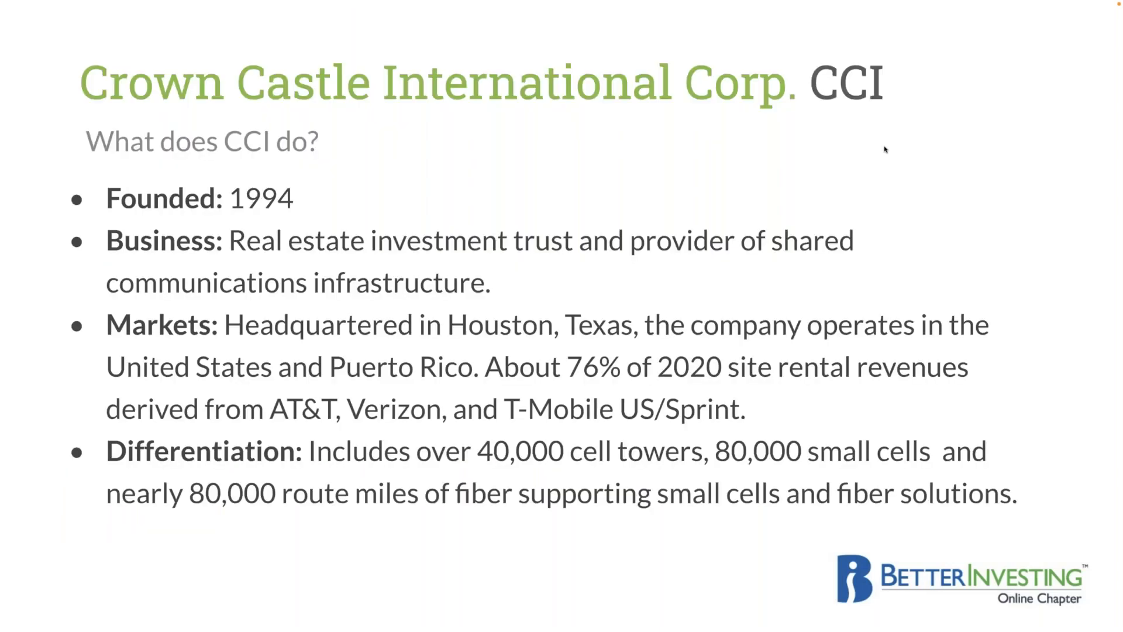
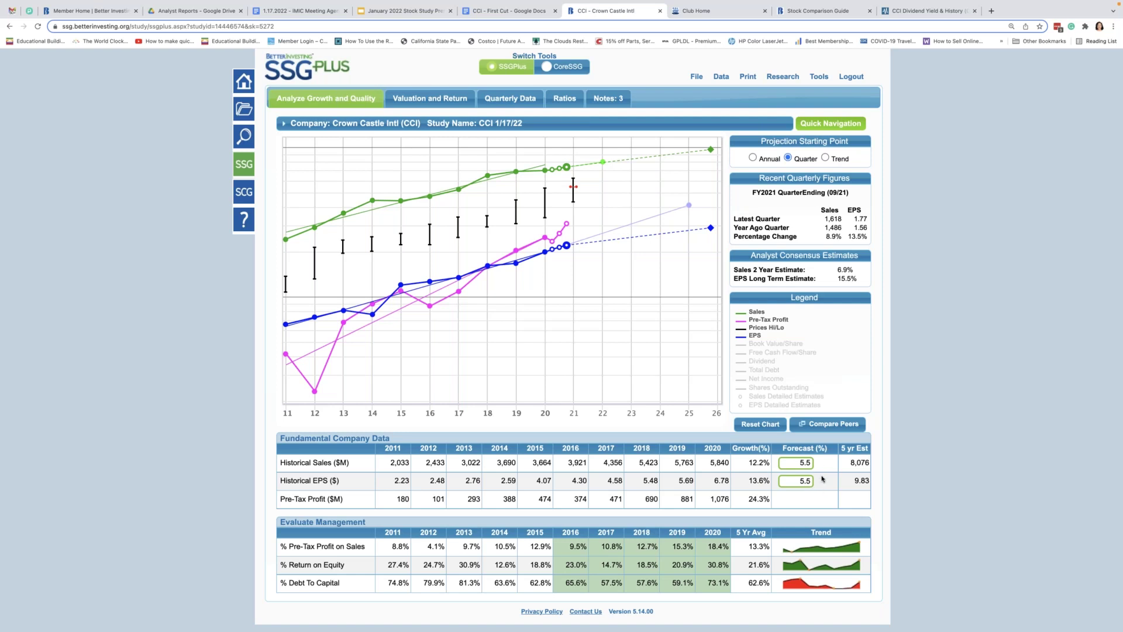
# Step: On the Valuation and Return page, review the five-year high price forecast of 24.7 × 9.83 = 242.8
pyautogui.moveTo(546, 253)
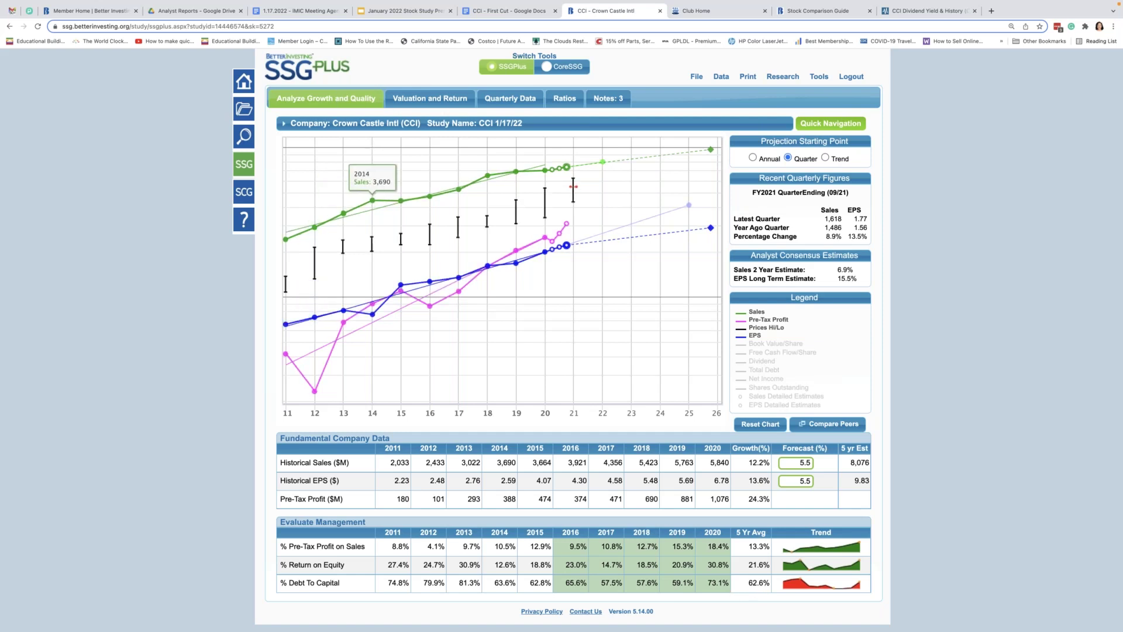
pyautogui.click(430, 98)
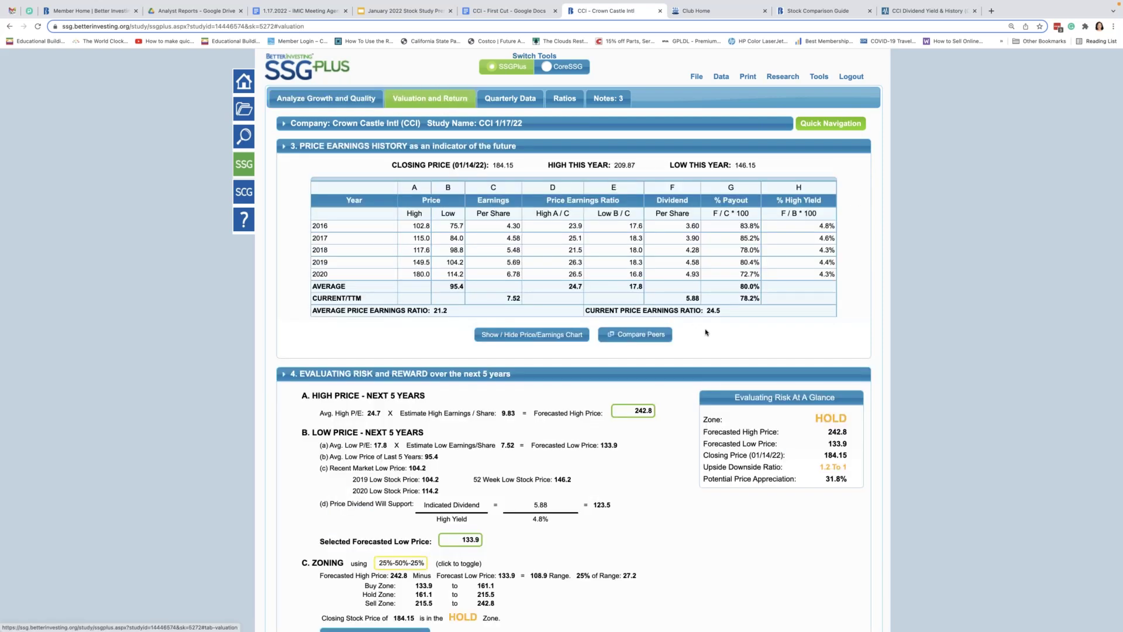
pyautogui.scroll(-2, 707, 333)
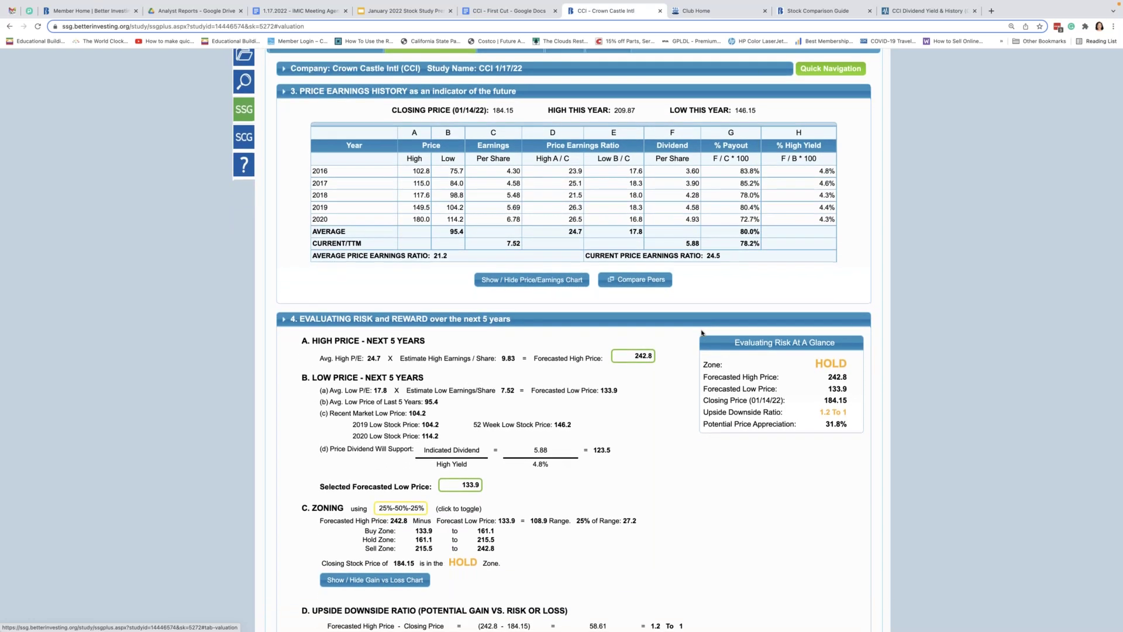
pyautogui.scroll(-1, 745, 246)
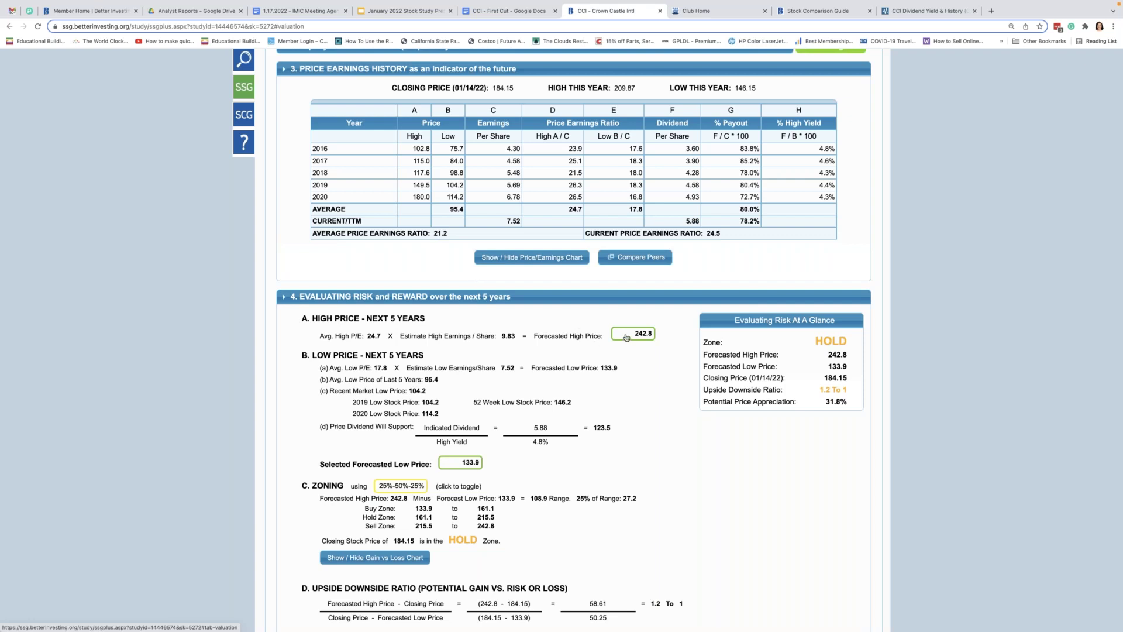
pyautogui.click(625, 337)
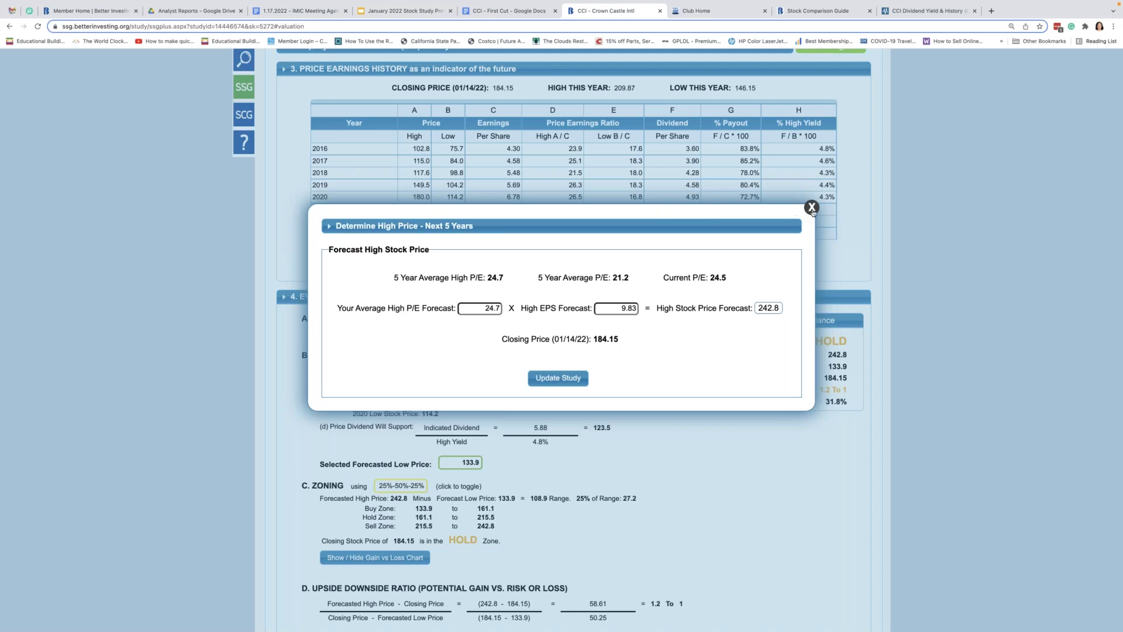
# Step: Close the 242.8 high price forecast unchanged and review Five-Year Potential: 3.2% yield, 8.9% total return
pyautogui.click(812, 208)
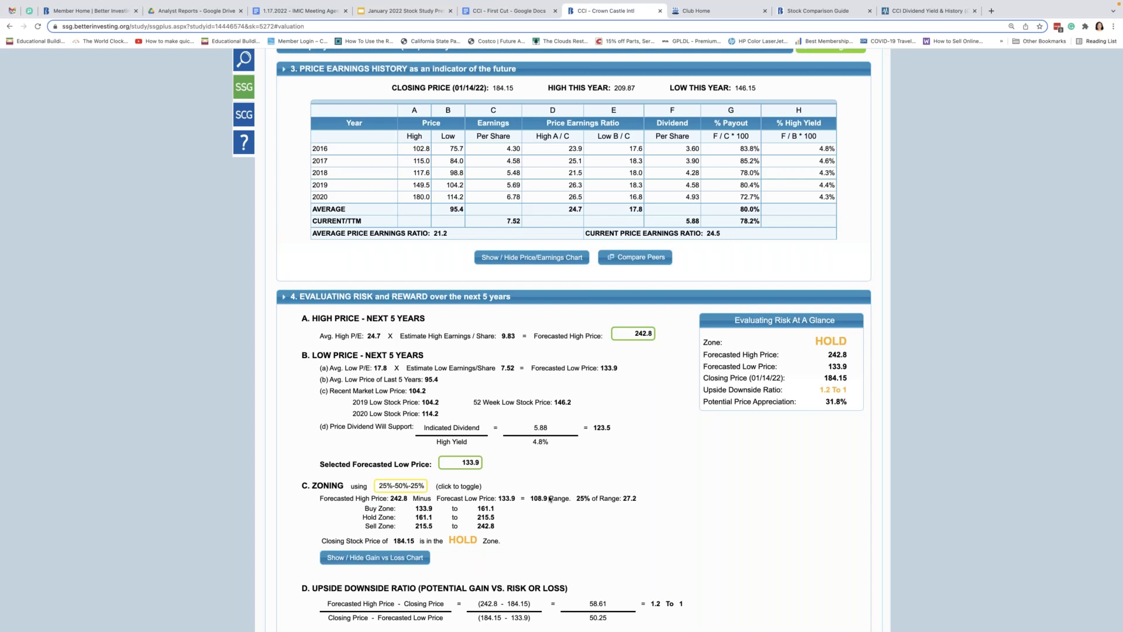
pyautogui.scroll(-4, 550, 499)
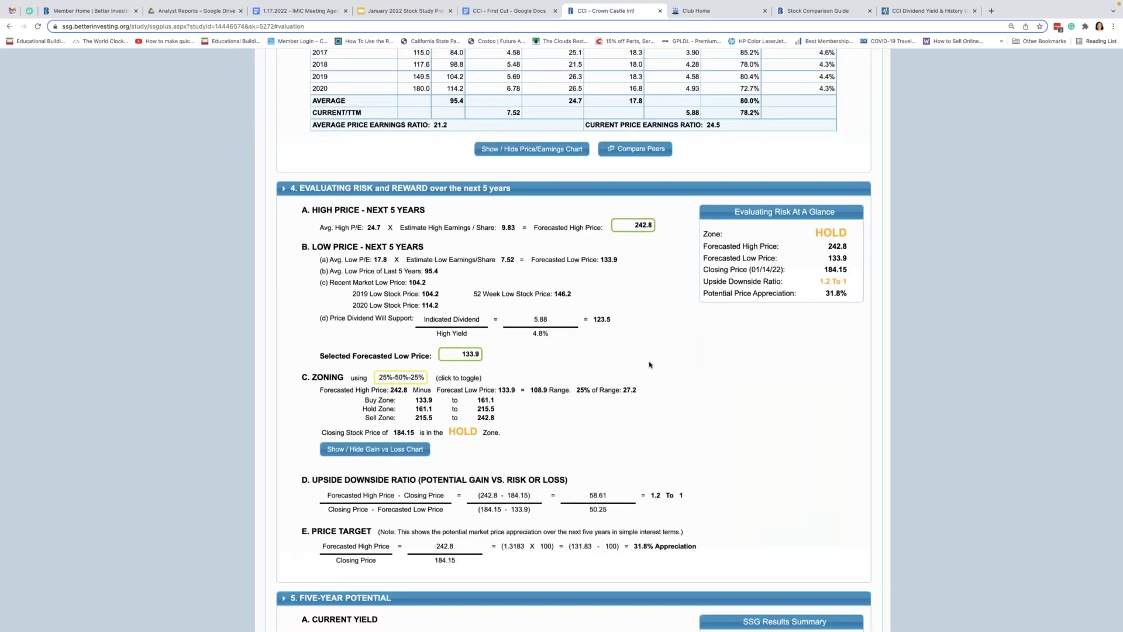
pyautogui.scroll(-2, 649, 365)
pyautogui.scroll(5, 648, 348)
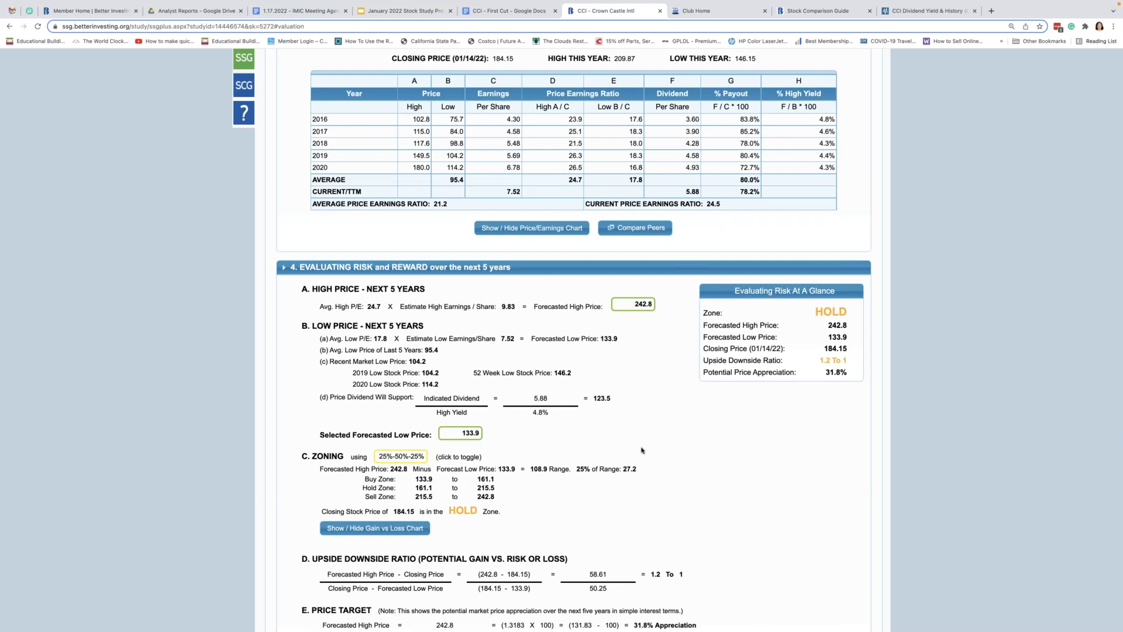
pyautogui.scroll(-3, 642, 450)
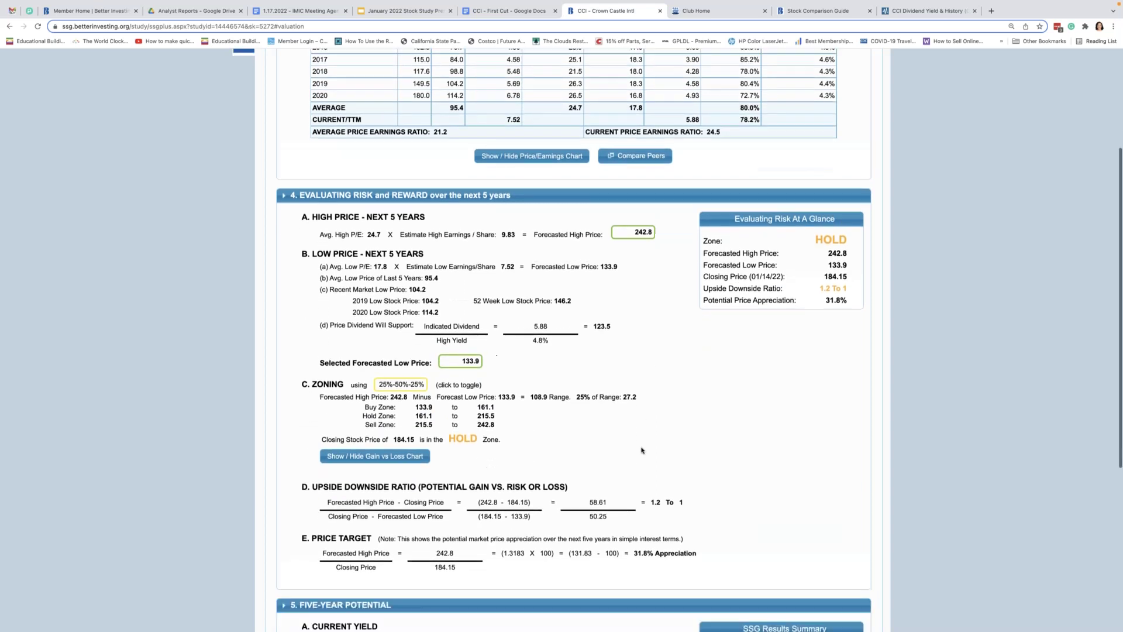
pyautogui.scroll(-5, 641, 450)
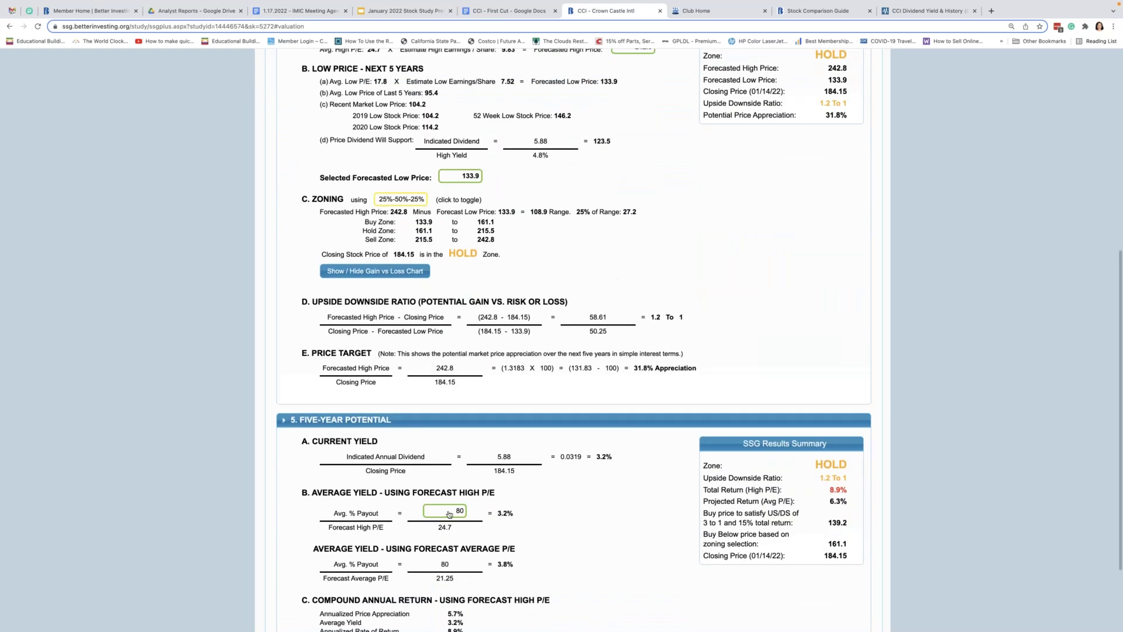
# Step: Keep the average payout forecast at 80% and update the study, giving average yields of 3.2% and 3.8%
pyautogui.click(449, 514)
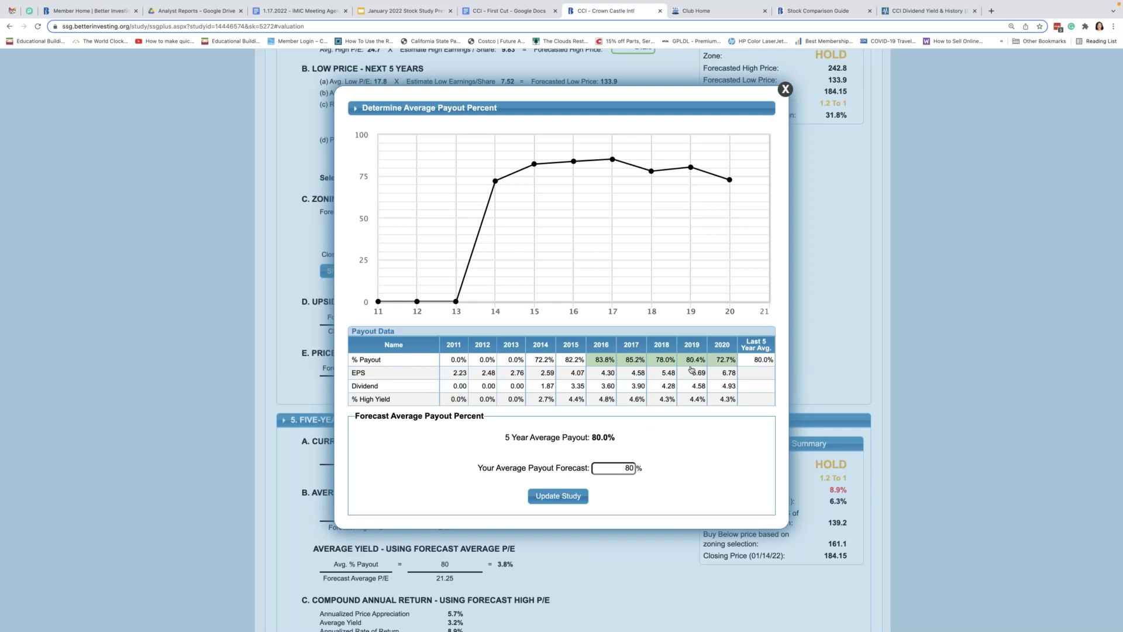
pyautogui.click(560, 497)
pyautogui.scroll(-3, 702, 318)
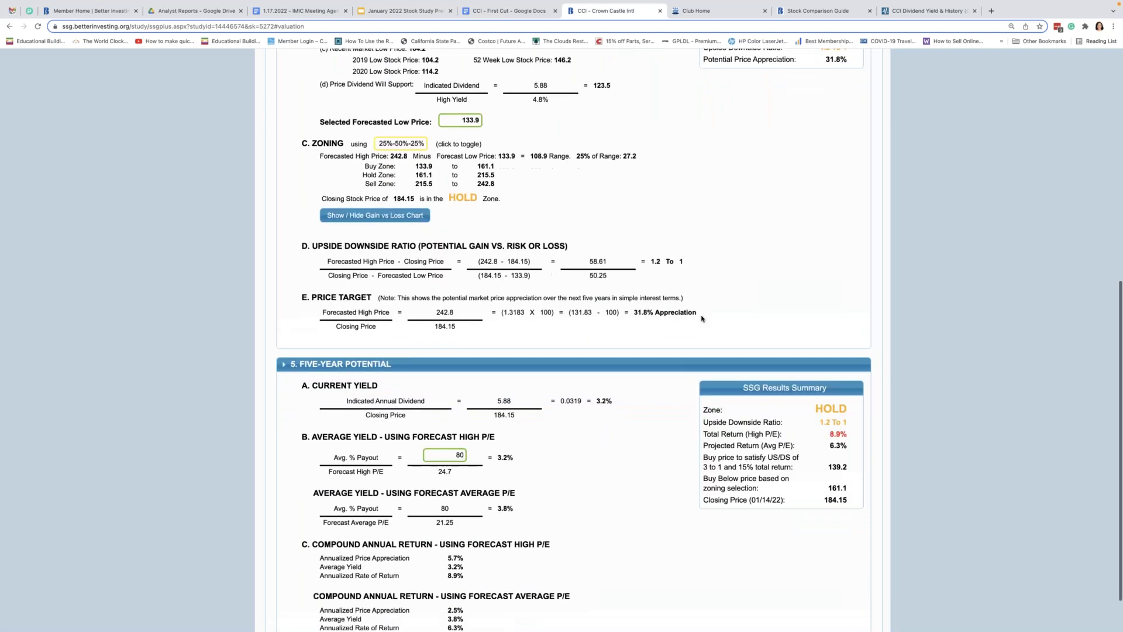
pyautogui.scroll(-1, 702, 318)
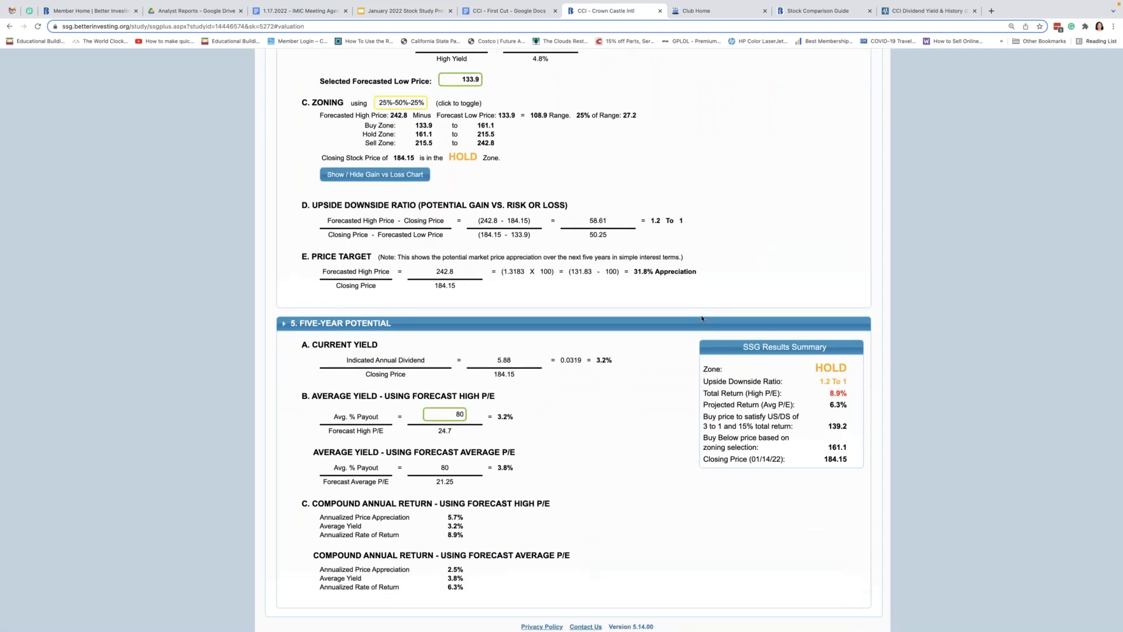
pyautogui.scroll(-1, 693, 318)
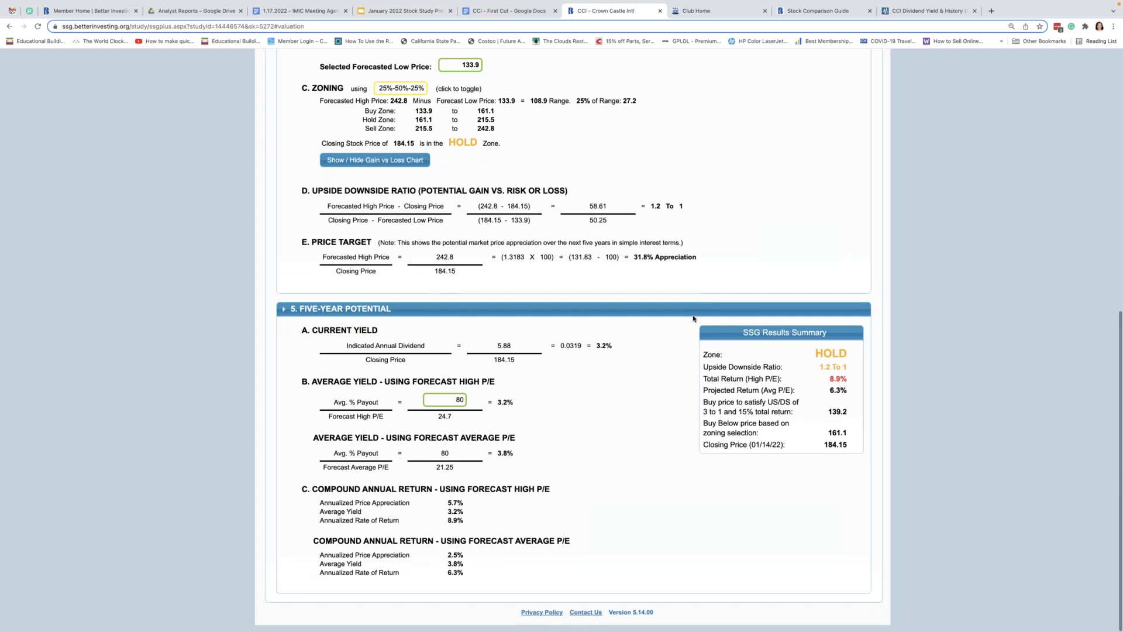
pyautogui.scroll(10, 723, 218)
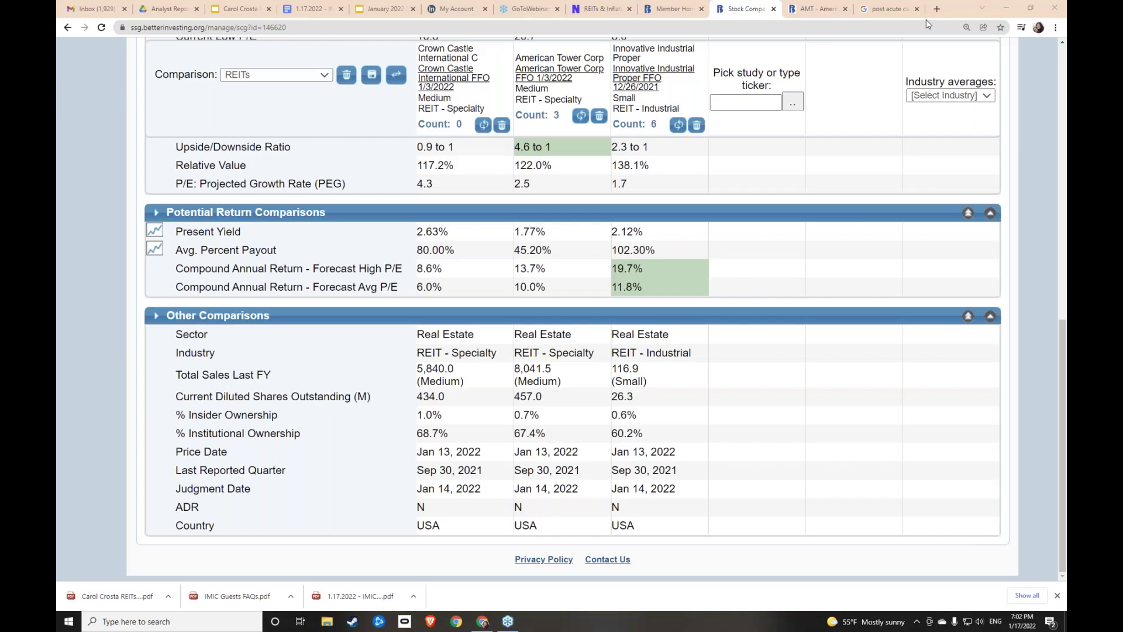
pyautogui.scroll(10, 703, 350)
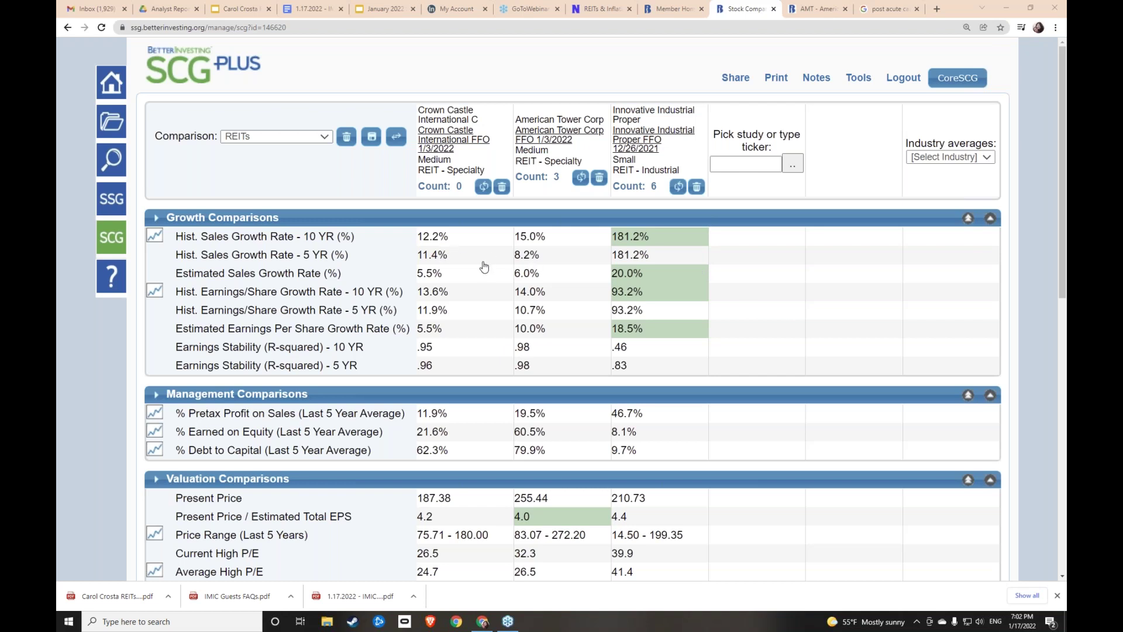
pyautogui.scroll(-1, 484, 268)
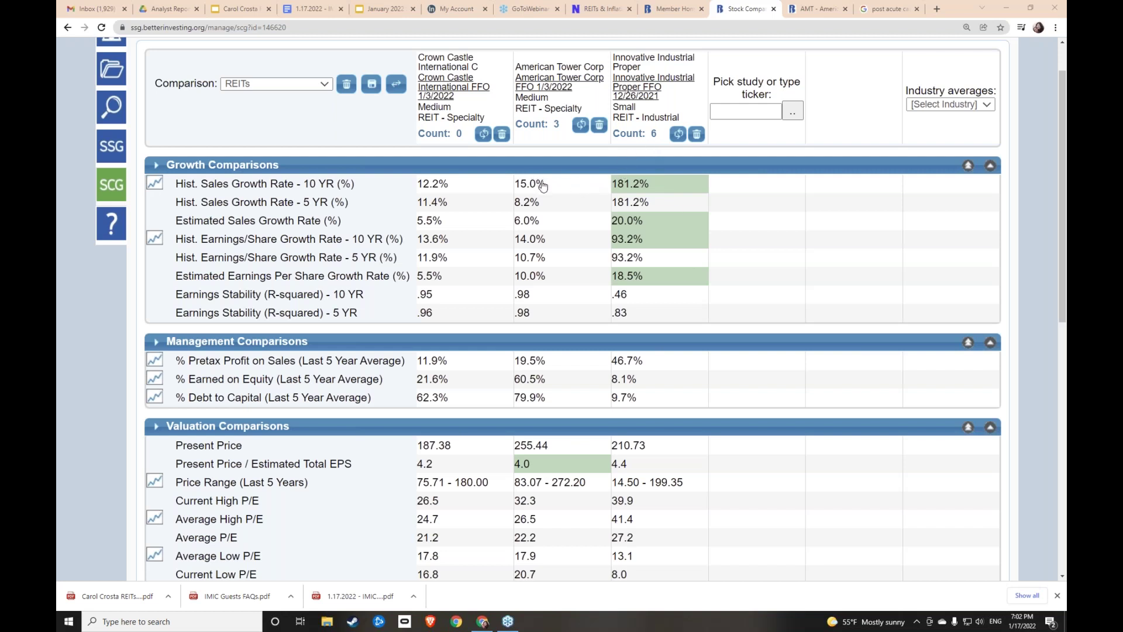
pyautogui.scroll(-1, 549, 237)
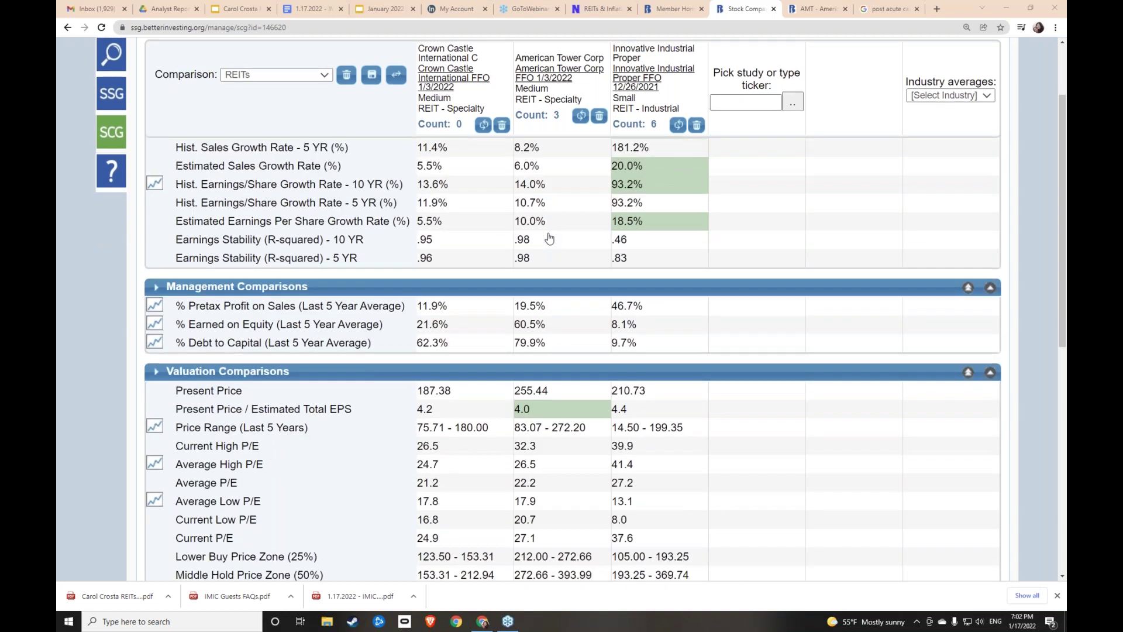
pyautogui.scroll(1, 548, 237)
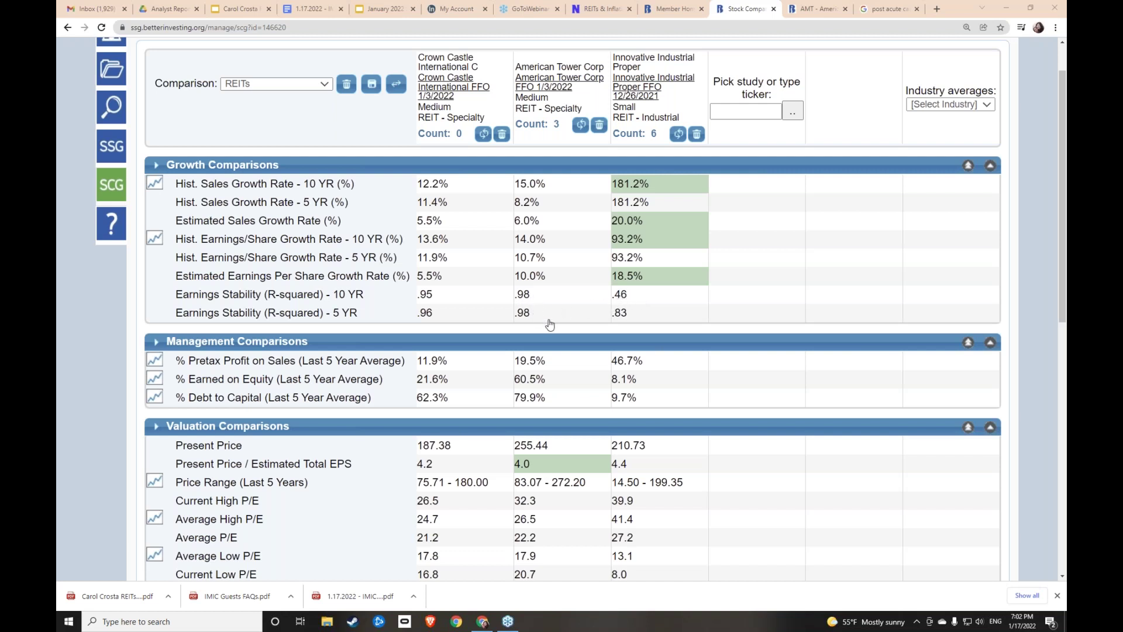
pyautogui.scroll(-1, 549, 325)
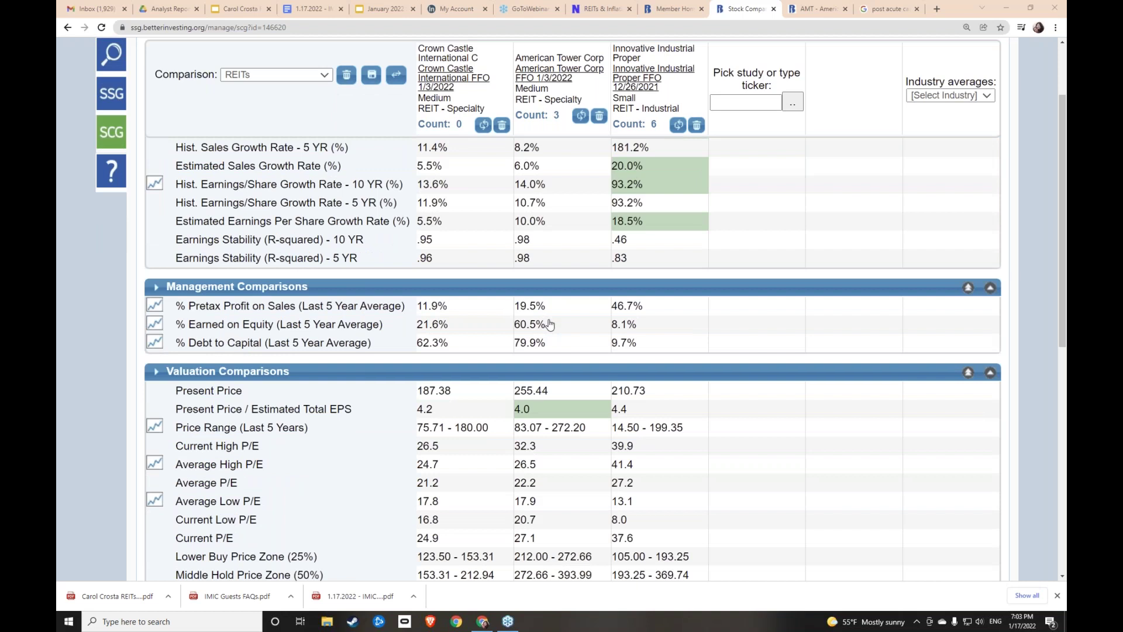
pyautogui.scroll(-1, 549, 325)
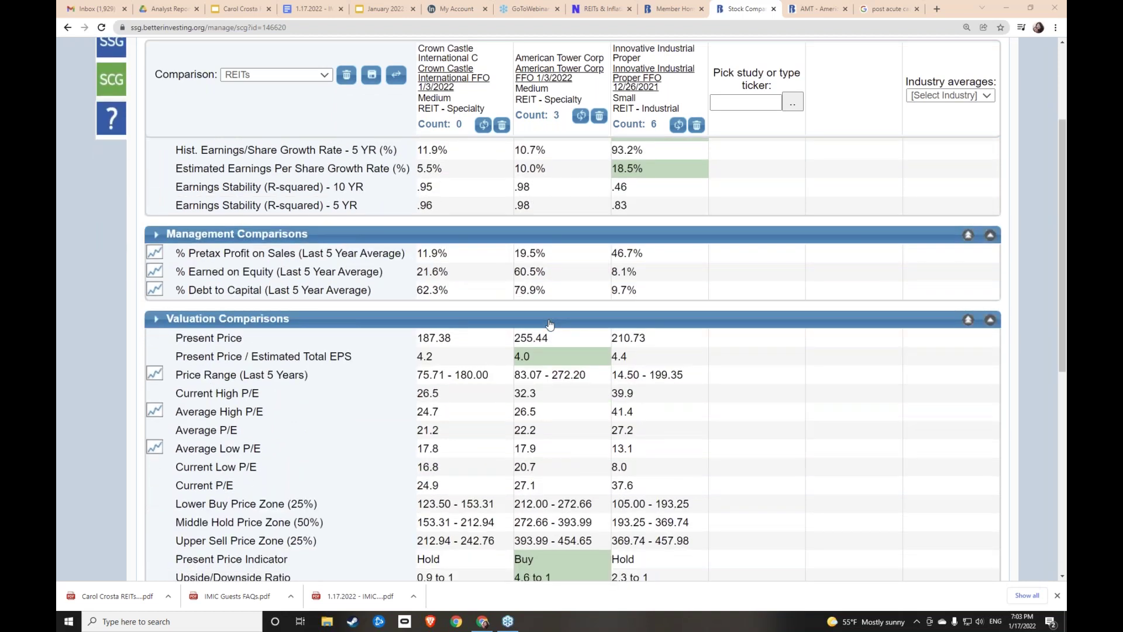
pyautogui.scroll(-3, 549, 324)
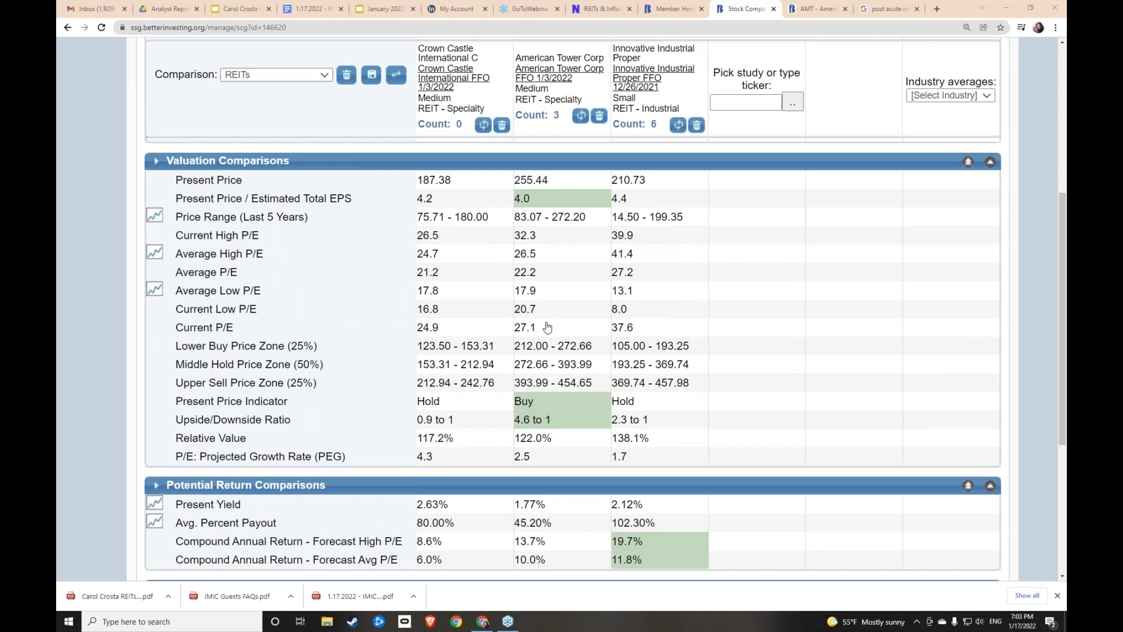
pyautogui.scroll(-1, 547, 327)
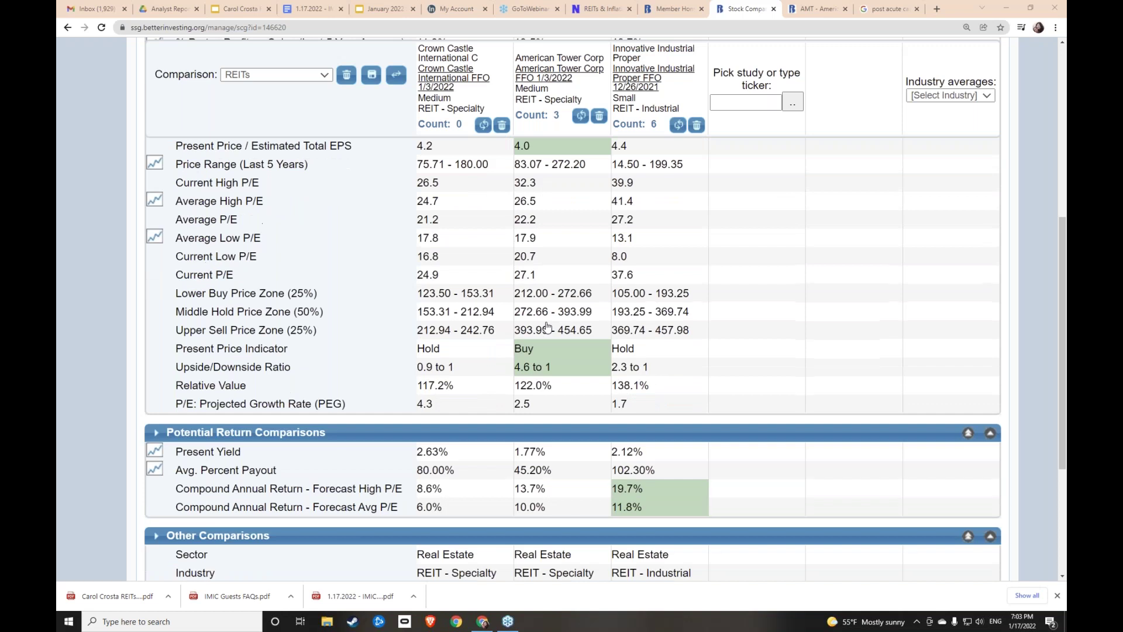
pyautogui.scroll(-2, 547, 327)
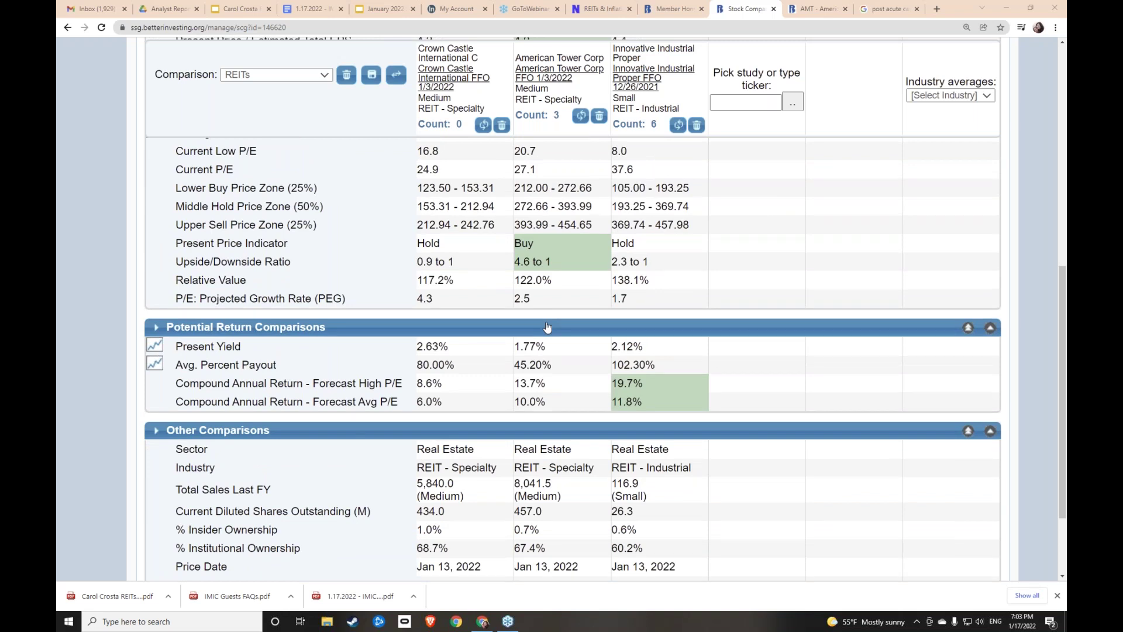
pyautogui.scroll(-2, 547, 342)
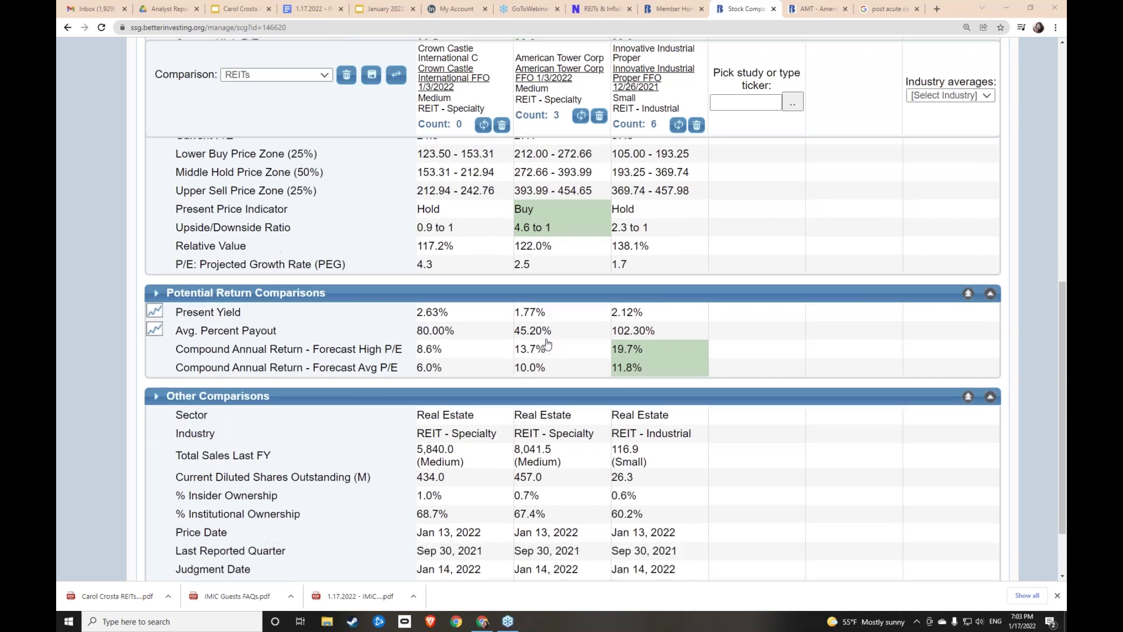
pyautogui.scroll(3, 547, 343)
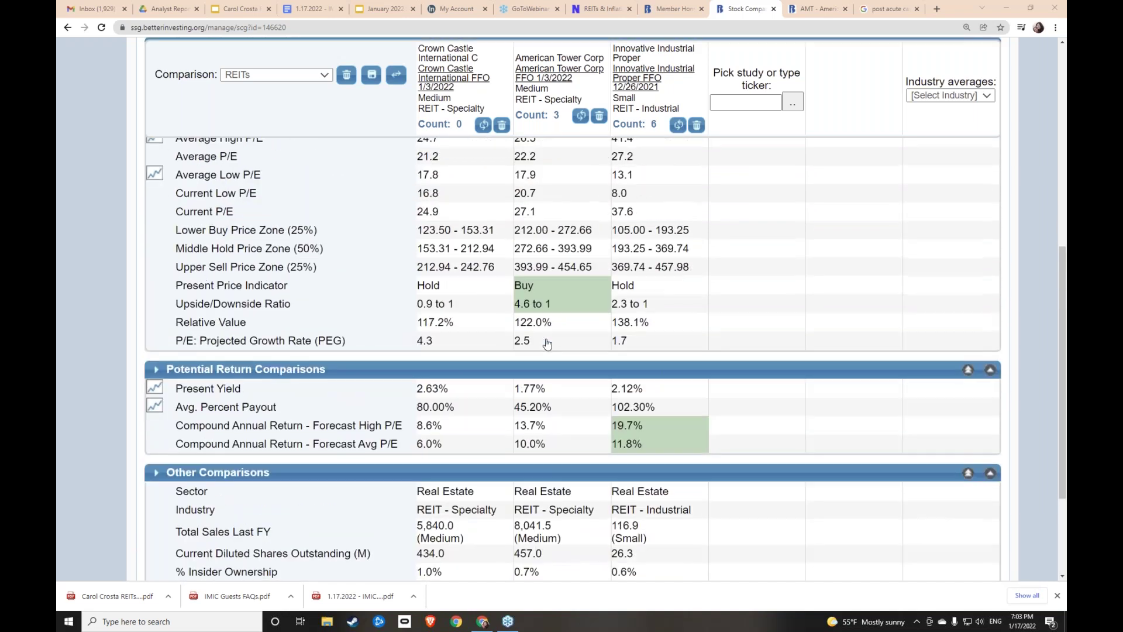
# Step: Review the full CCI, AMT and IIPR comparison, then return to the presentation's Crown Castle slide 23
pyautogui.scroll(8, 547, 343)
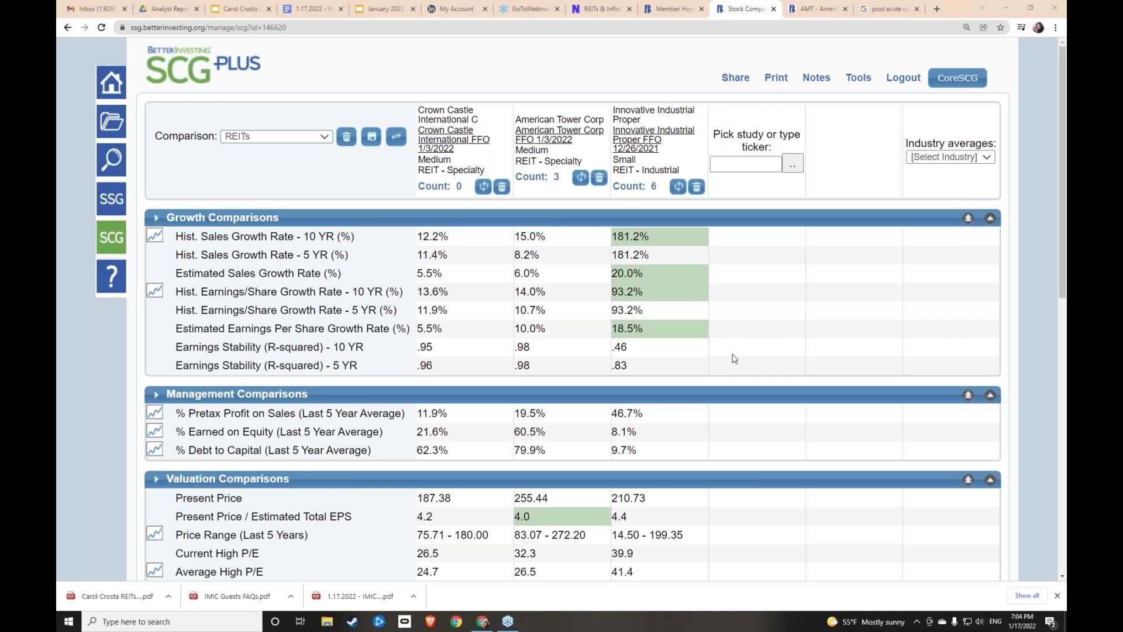
pyautogui.scroll(-6, 734, 358)
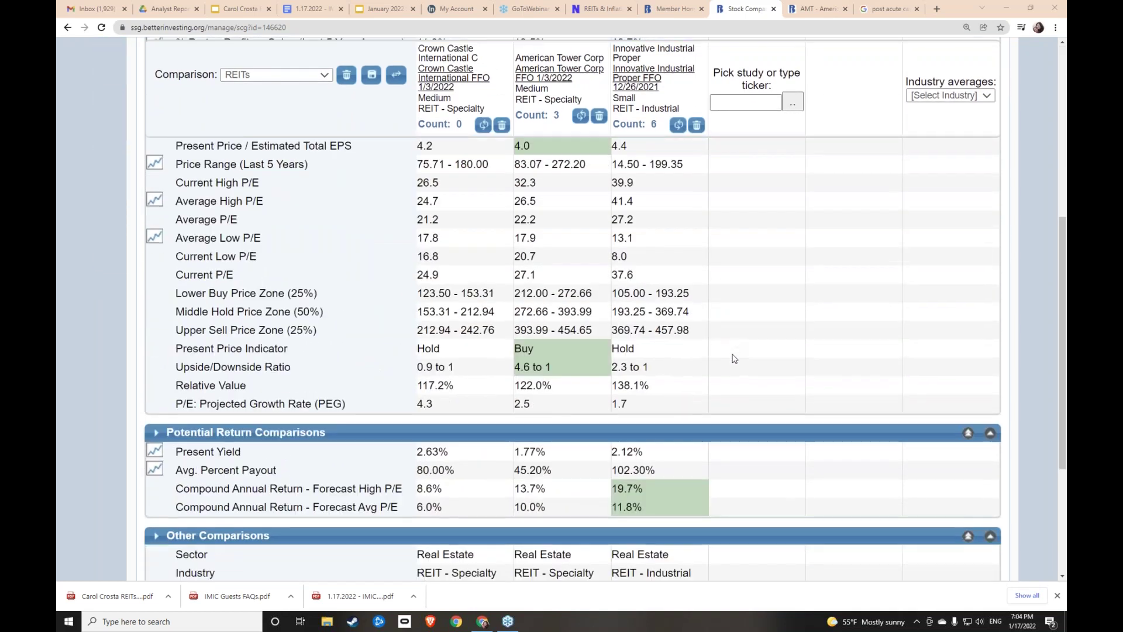
pyautogui.scroll(-4, 734, 359)
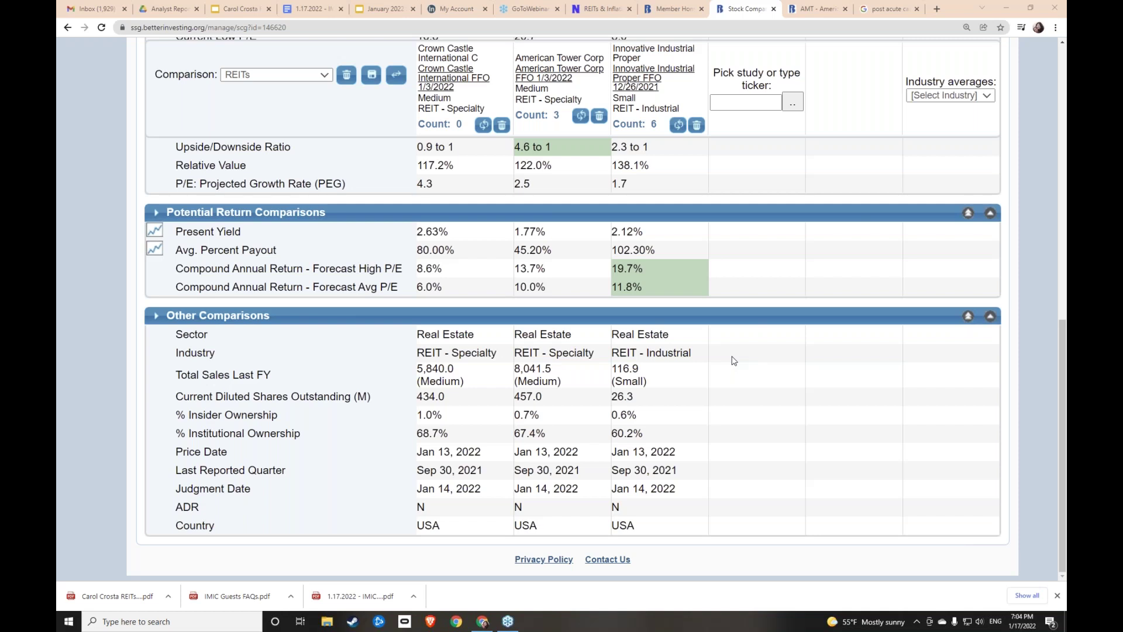
pyautogui.scroll(6, 733, 360)
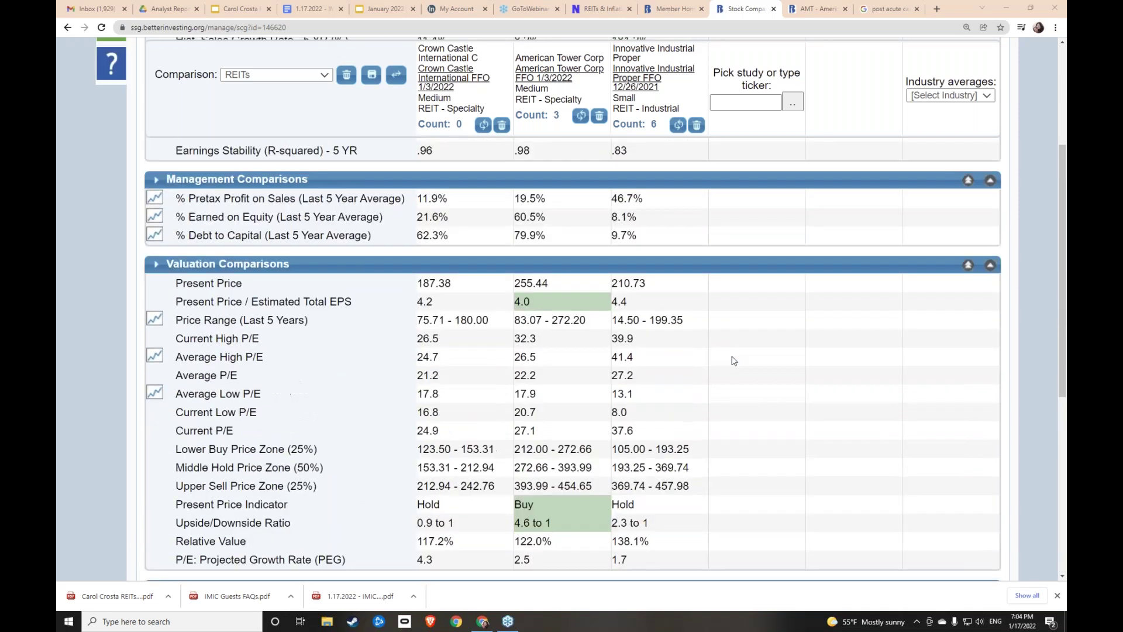
pyautogui.scroll(4, 733, 360)
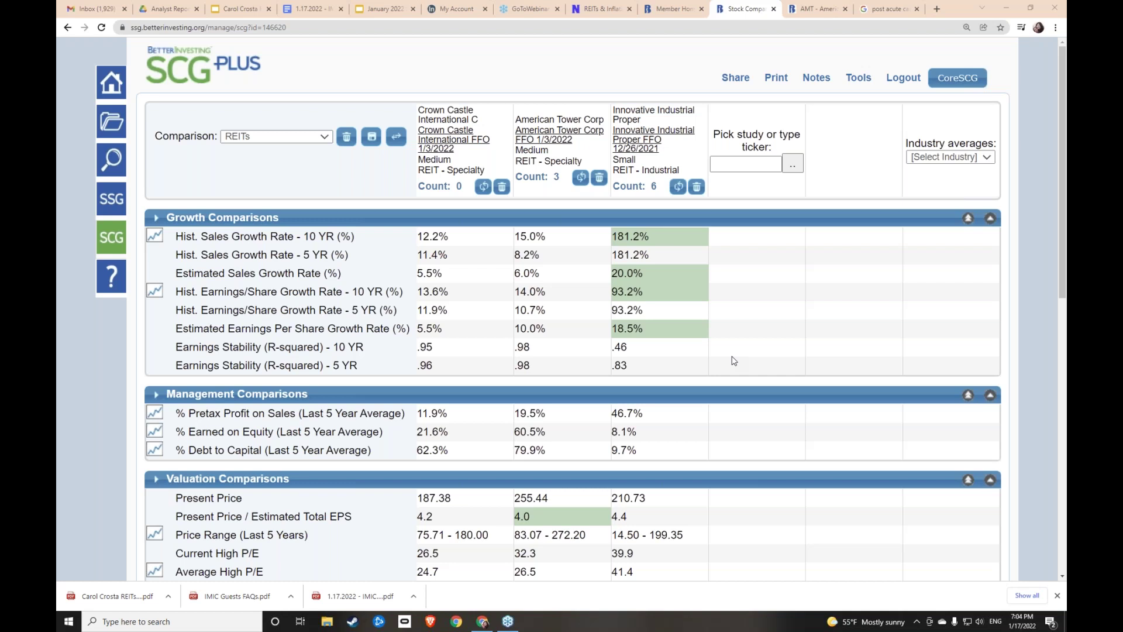
pyautogui.click(392, 12)
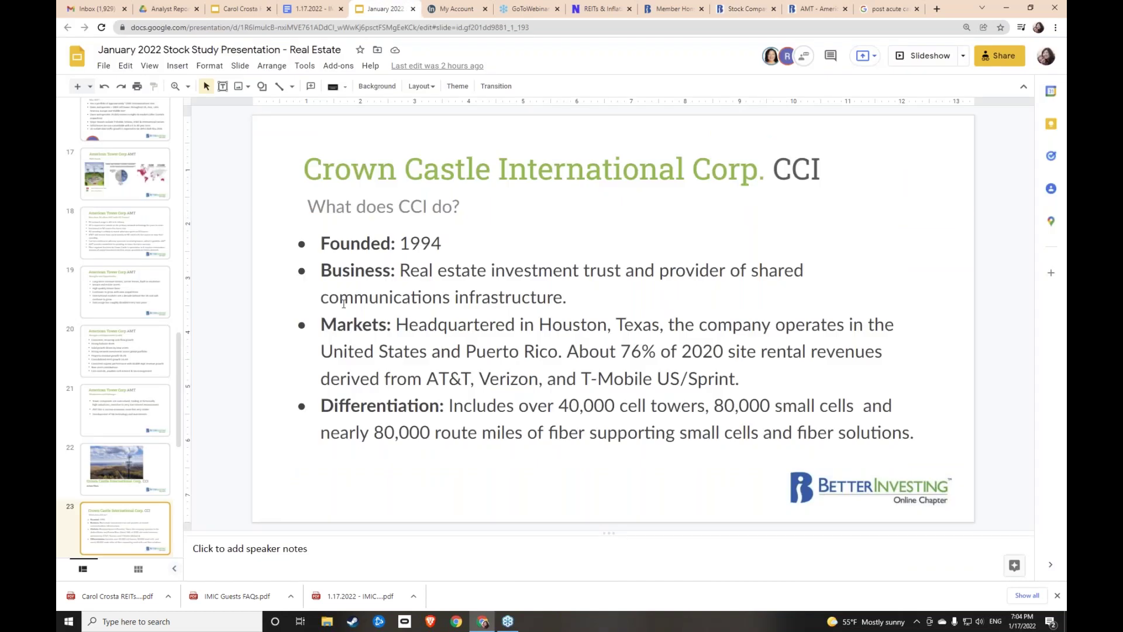
# Step: Go back to slide 17 on American Tower (AMT) and start the full-screen slideshow
pyautogui.press('Up')
pyautogui.press('Up')
pyautogui.press('Up')
pyautogui.press('Up')
pyautogui.press('Up')
pyautogui.press('Up')
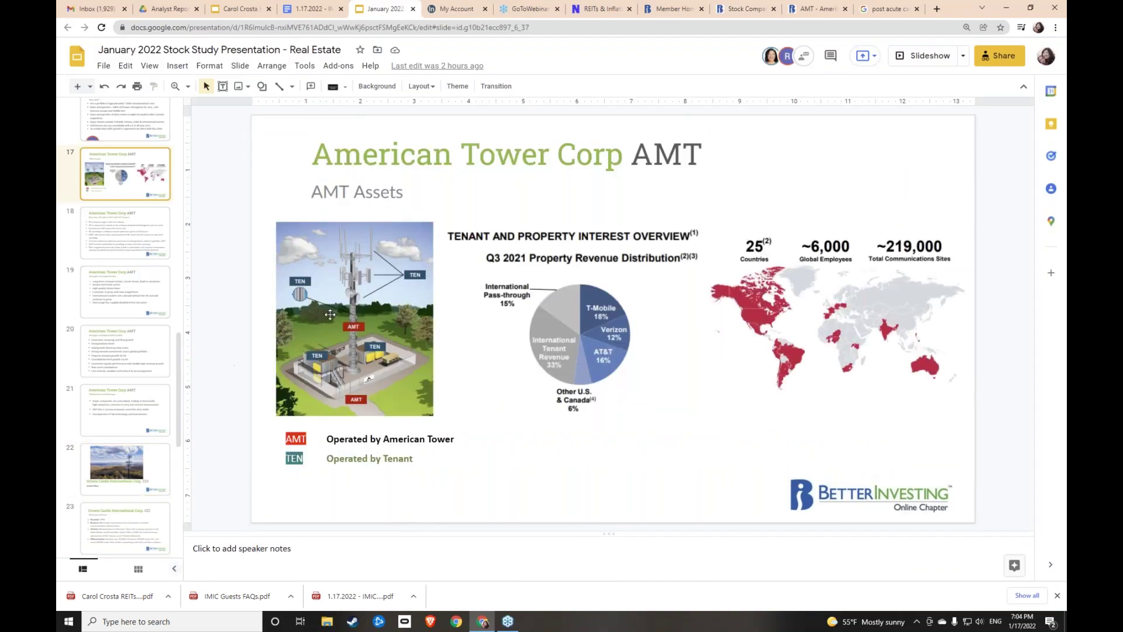
pyautogui.click(927, 56)
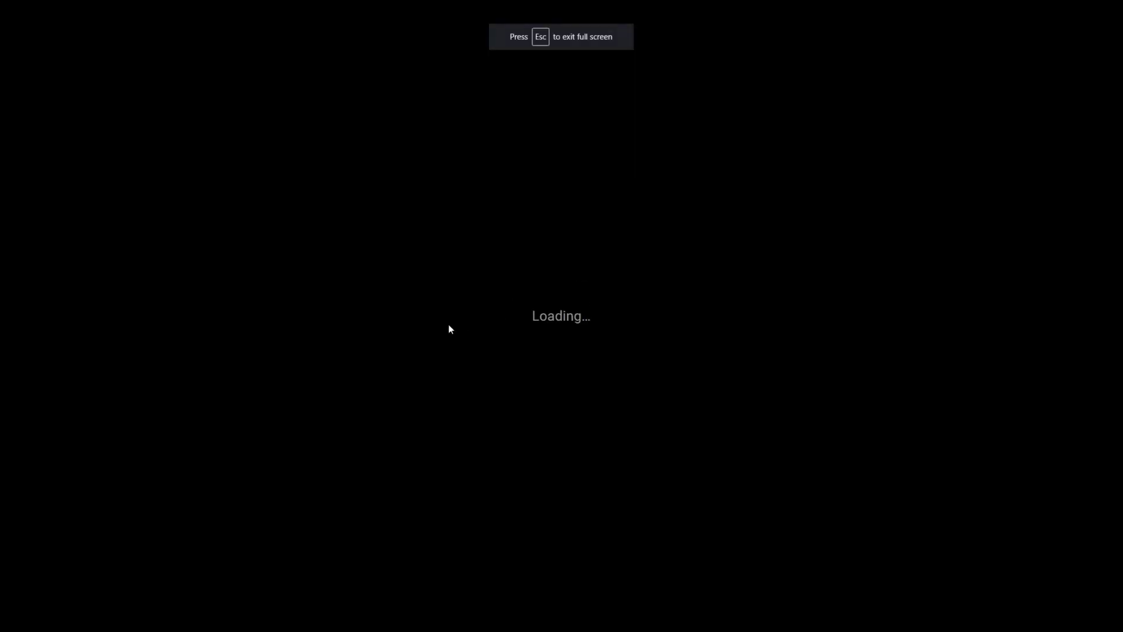
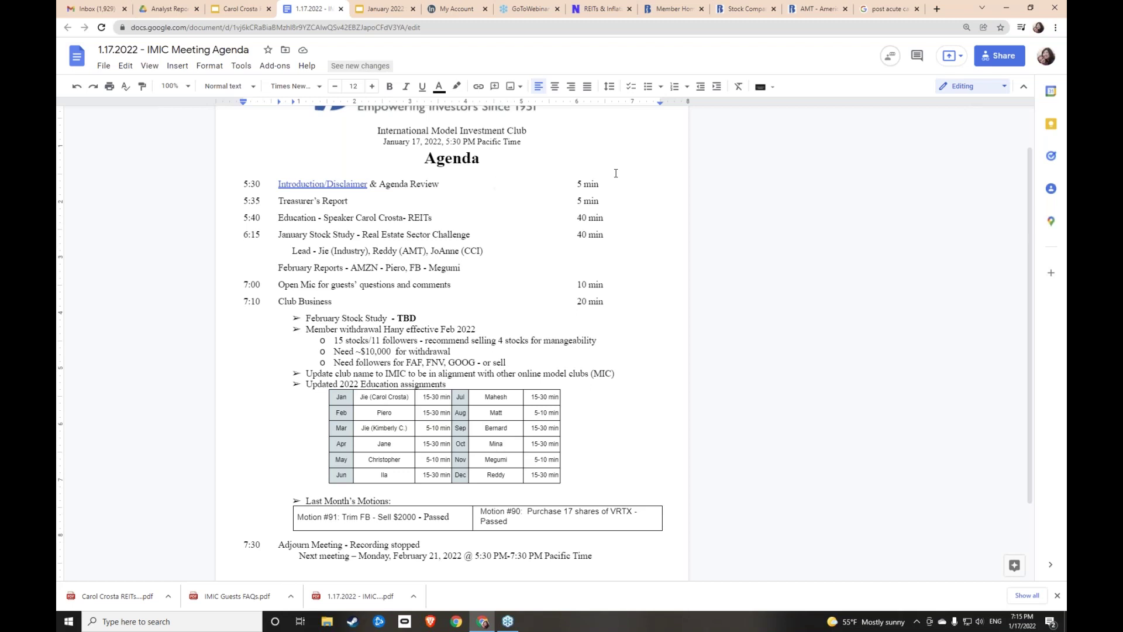
# Step: Switch to the January 2022 Stock Study Presentation - Real Estate slides
pyautogui.click(377, 12)
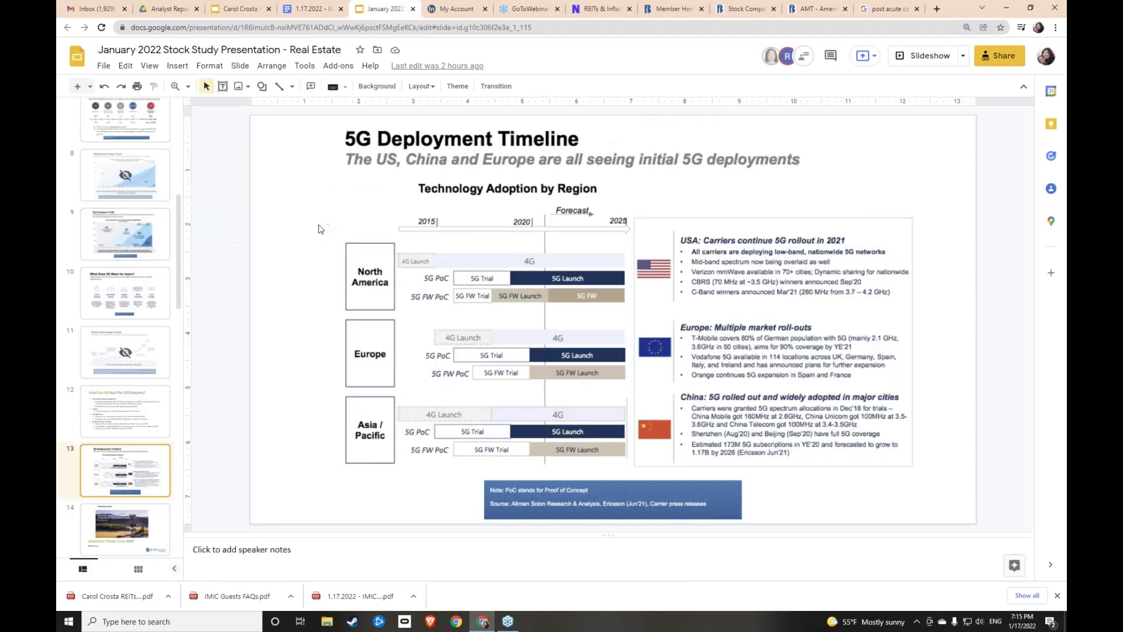
# Step: Browse the slide filmstrip and display slide 9, 'The Evolution To 5G'
pyautogui.scroll(5, 146, 281)
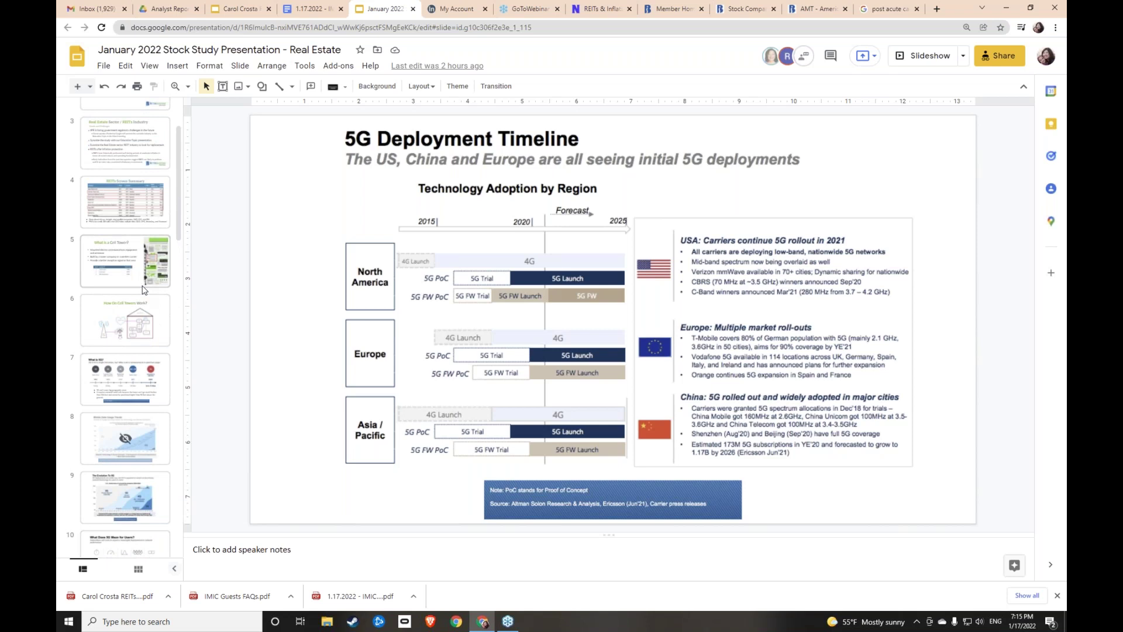
pyautogui.scroll(1, 145, 290)
pyautogui.scroll(-3, 145, 279)
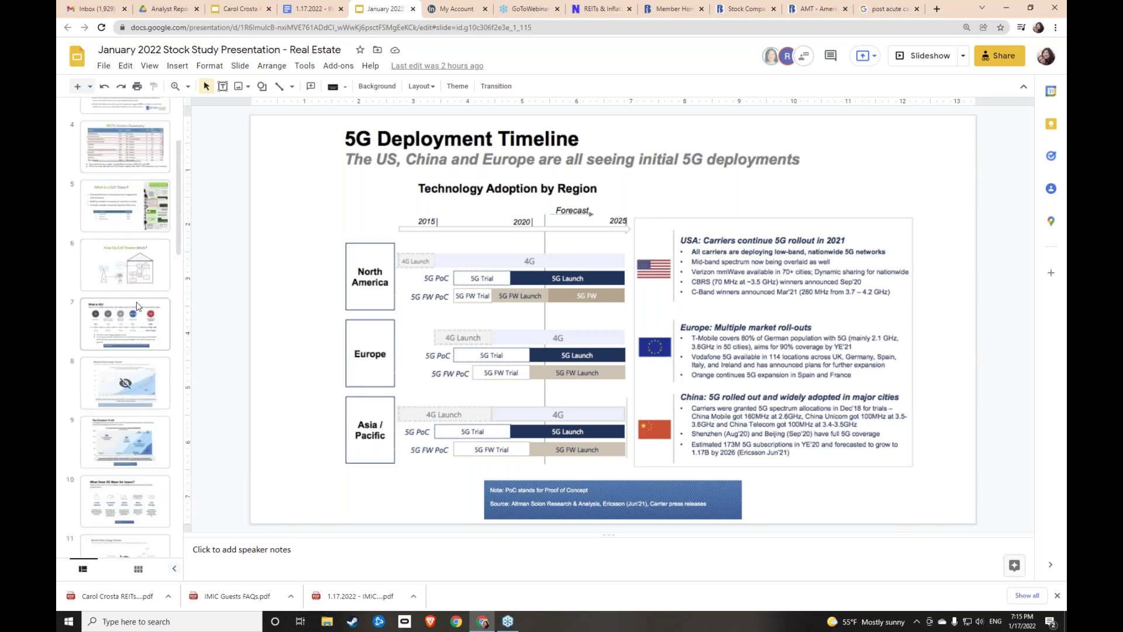
pyautogui.scroll(-2, 142, 281)
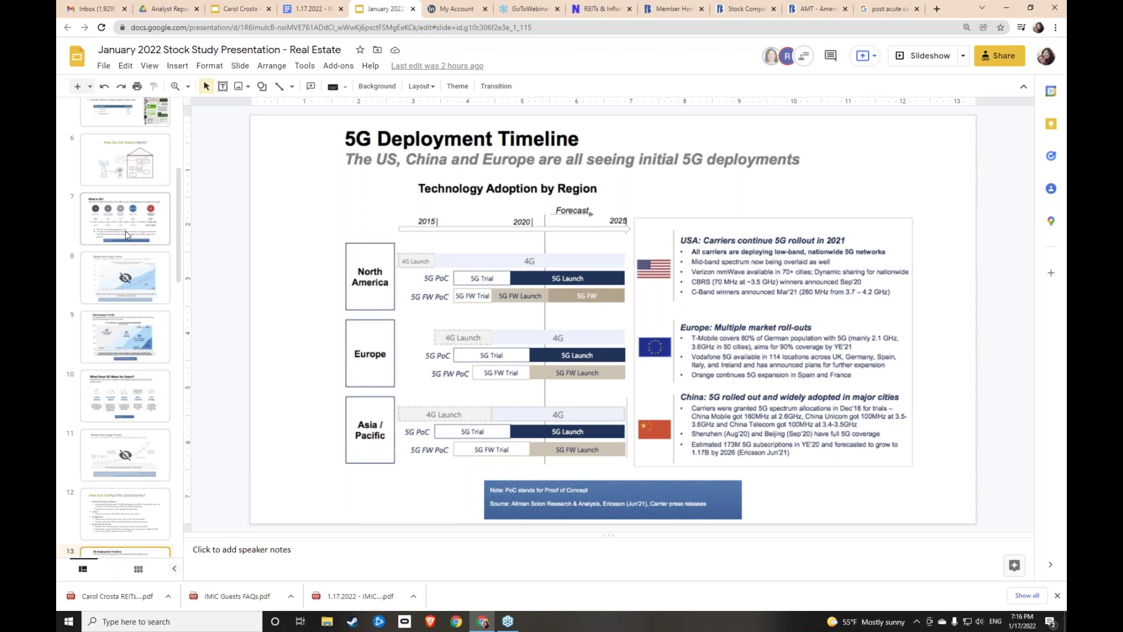
pyautogui.scroll(3, 125, 232)
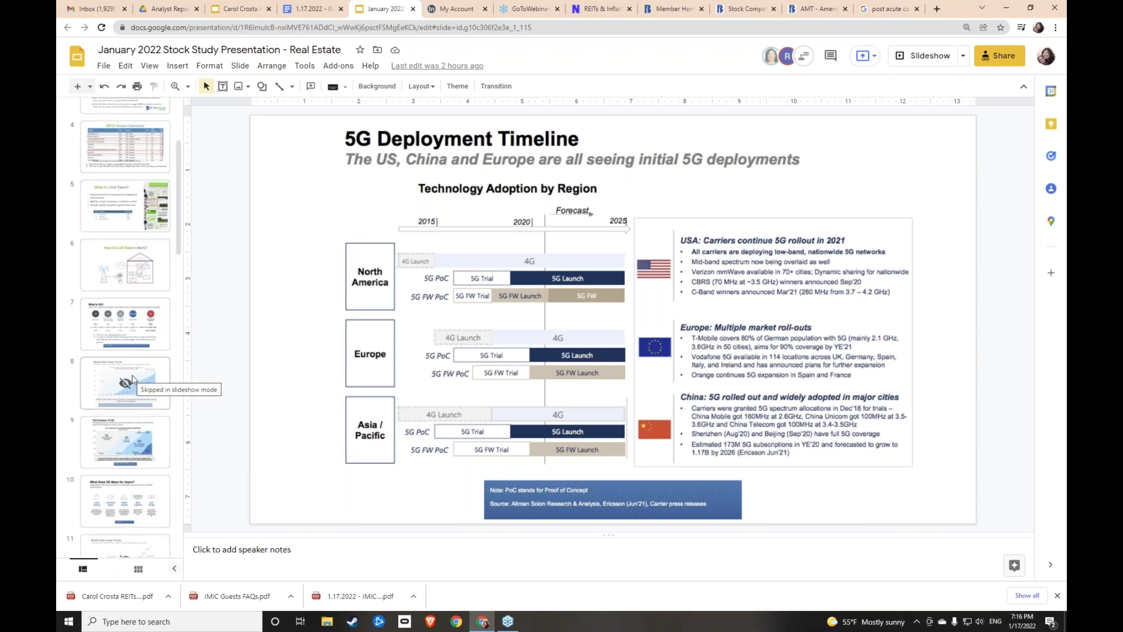
pyautogui.click(155, 416)
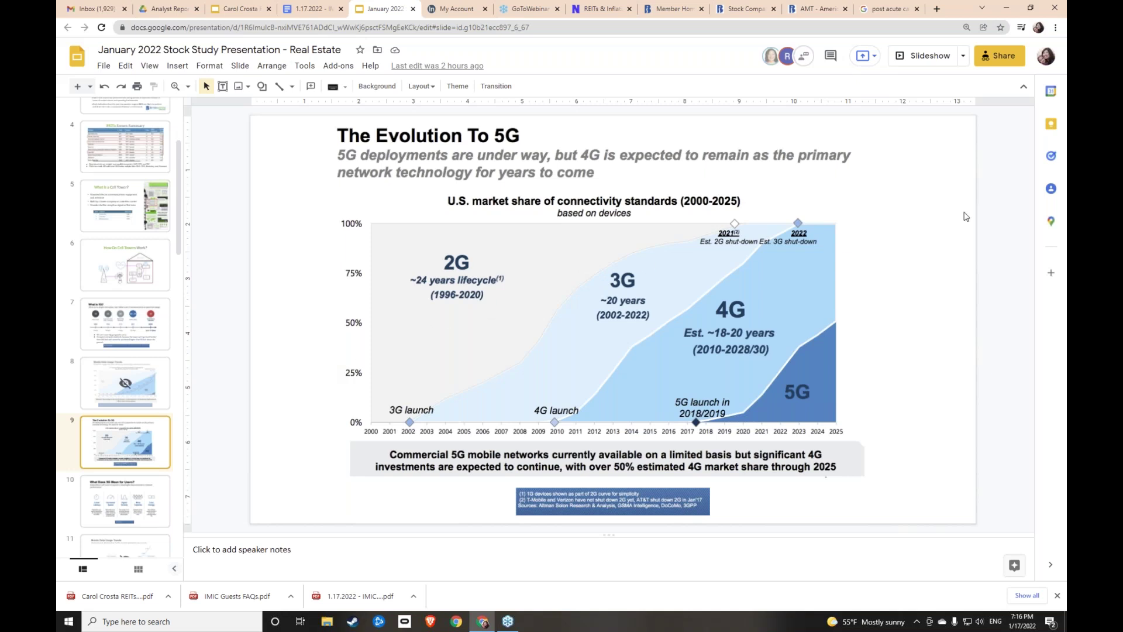
# Step: Switch back to the 1.17.2022 - IMIC Meeting Agenda document
pyautogui.click(296, 13)
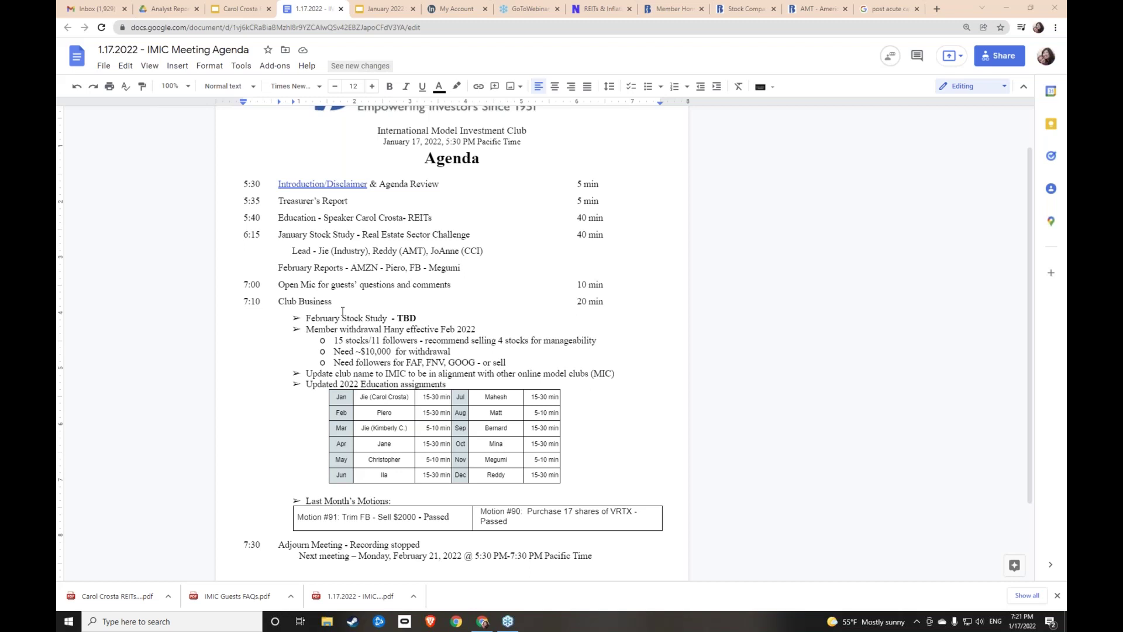
# Step: Review the agenda's 15 stocks/11 followers bullet, then bring up the AMT analyst report PDF
pyautogui.scroll(-1, 343, 311)
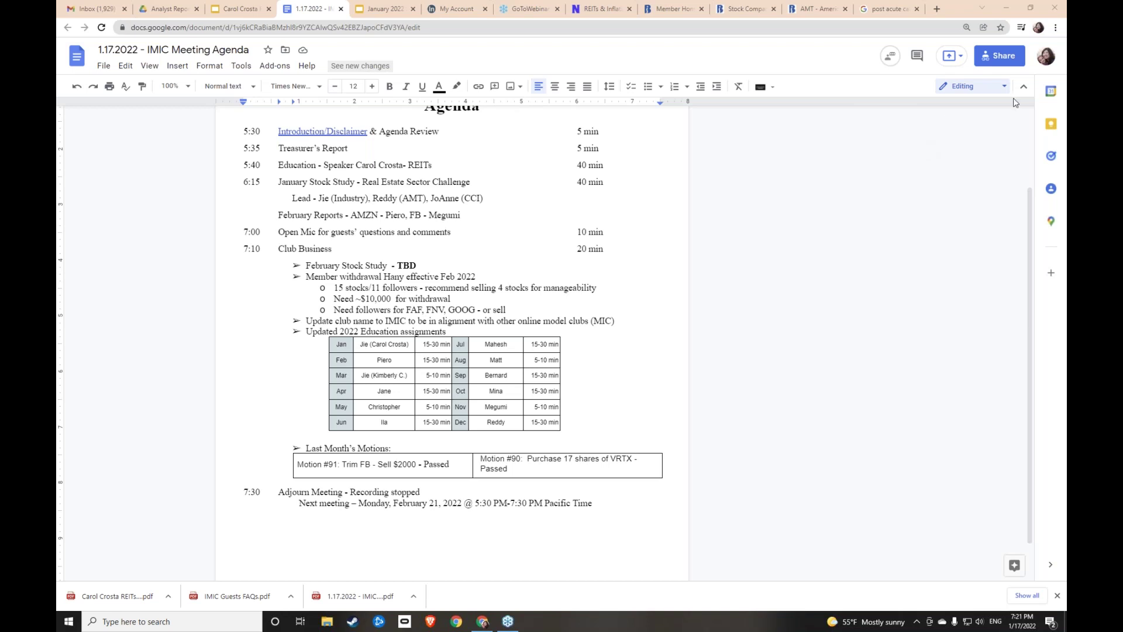
pyautogui.click(721, 185)
pyautogui.click(336, 288)
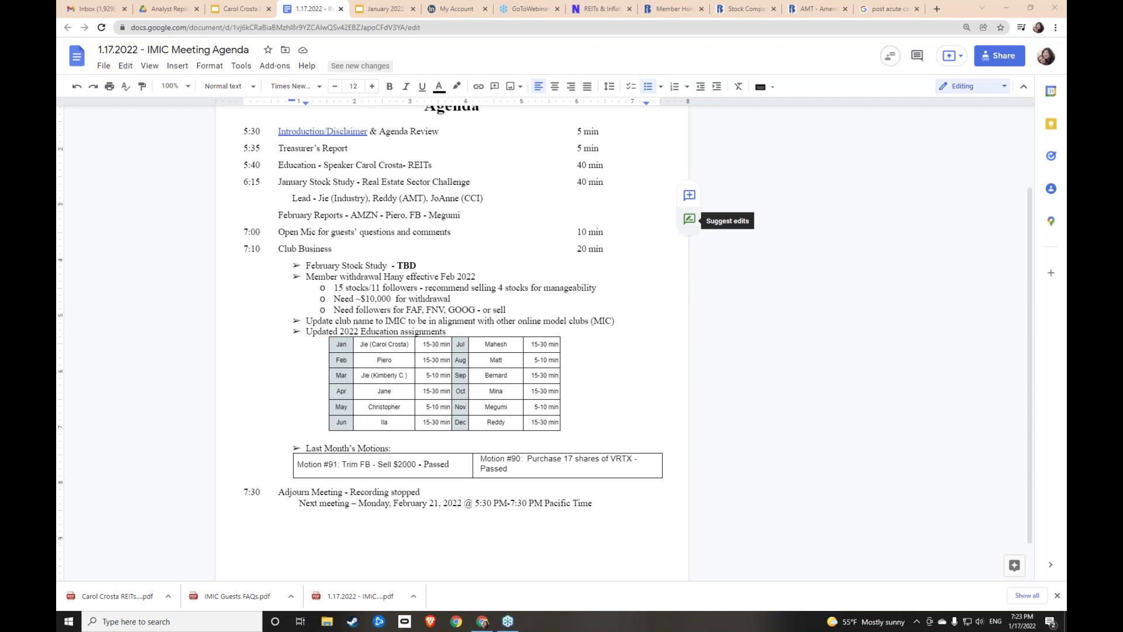
pyautogui.click(175, 9)
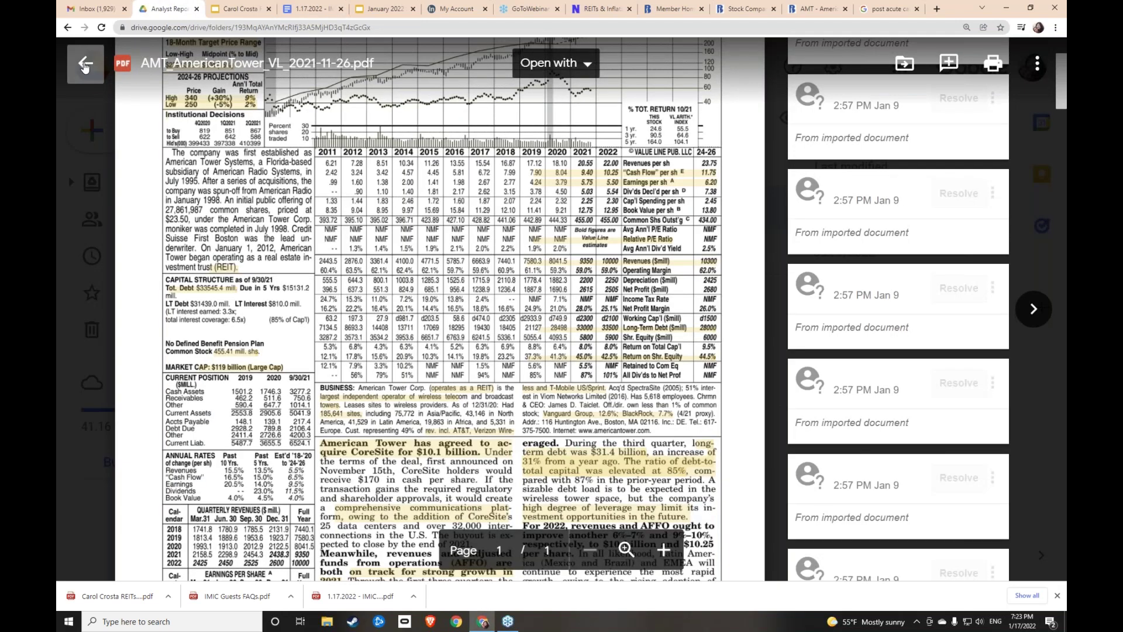
# Step: Search Drive for 'stock sign' and open the Reports, Stock Study and Education Sign-up Sheet
pyautogui.press('Escape')
pyautogui.click(458, 67)
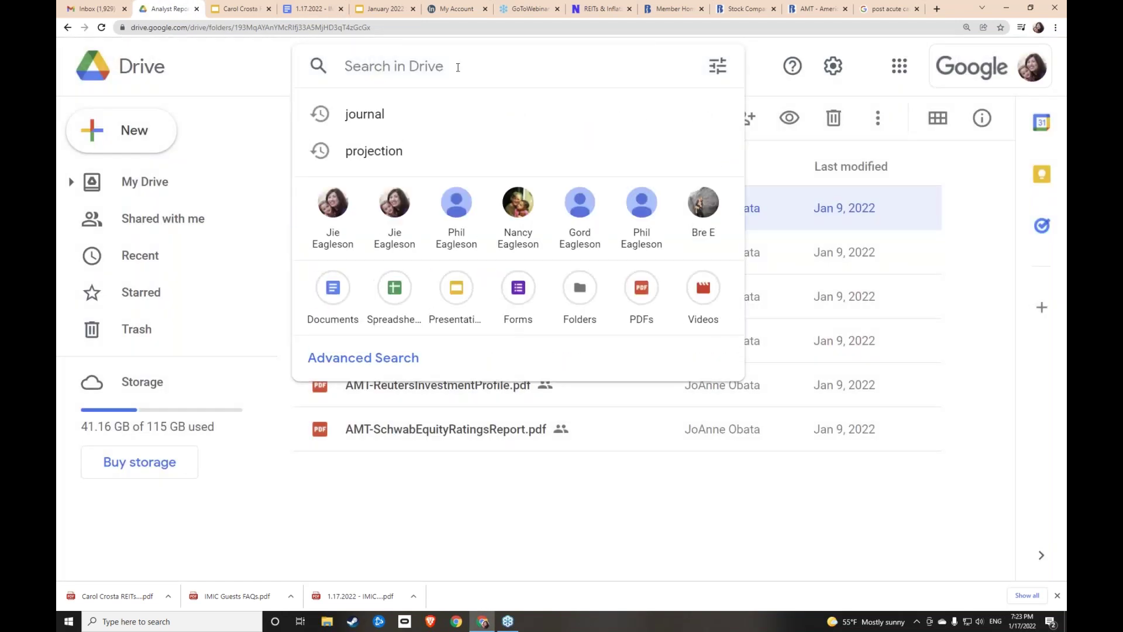
pyautogui.write('sign')
pyautogui.press('BackSpace')
pyautogui.press('BackSpace')
pyautogui.press('BackSpace')
pyautogui.press('BackSpace')
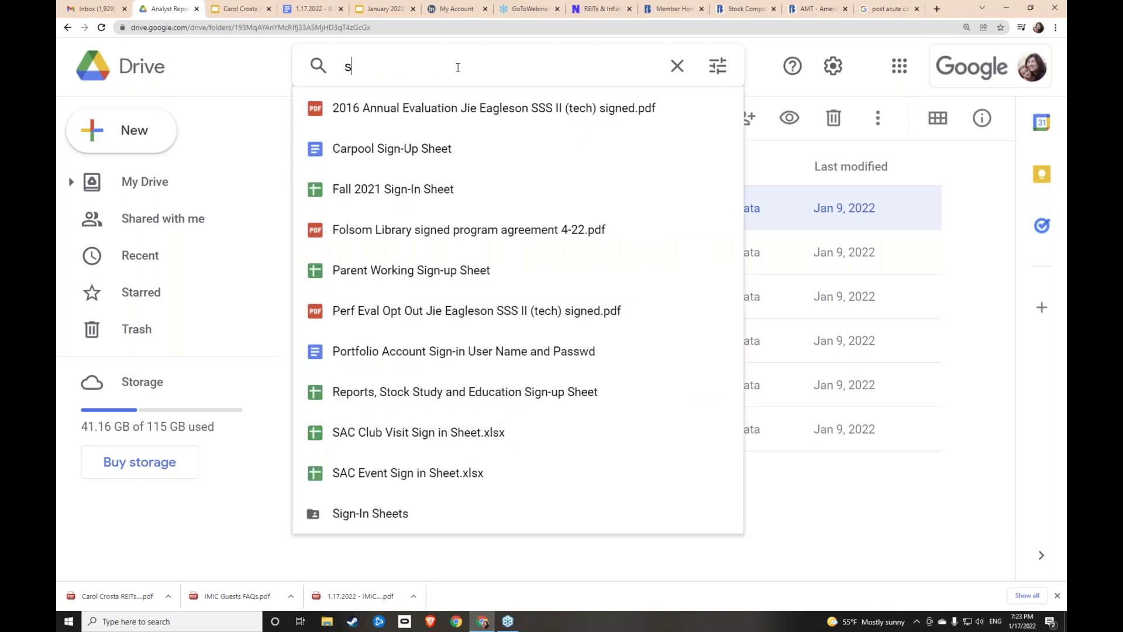
pyautogui.write('stock')
pyautogui.press('BackSpace')
pyautogui.press('BackSpace')
pyautogui.press('BackSpace')
pyautogui.press('BackSpace')
pyautogui.write('ign in')
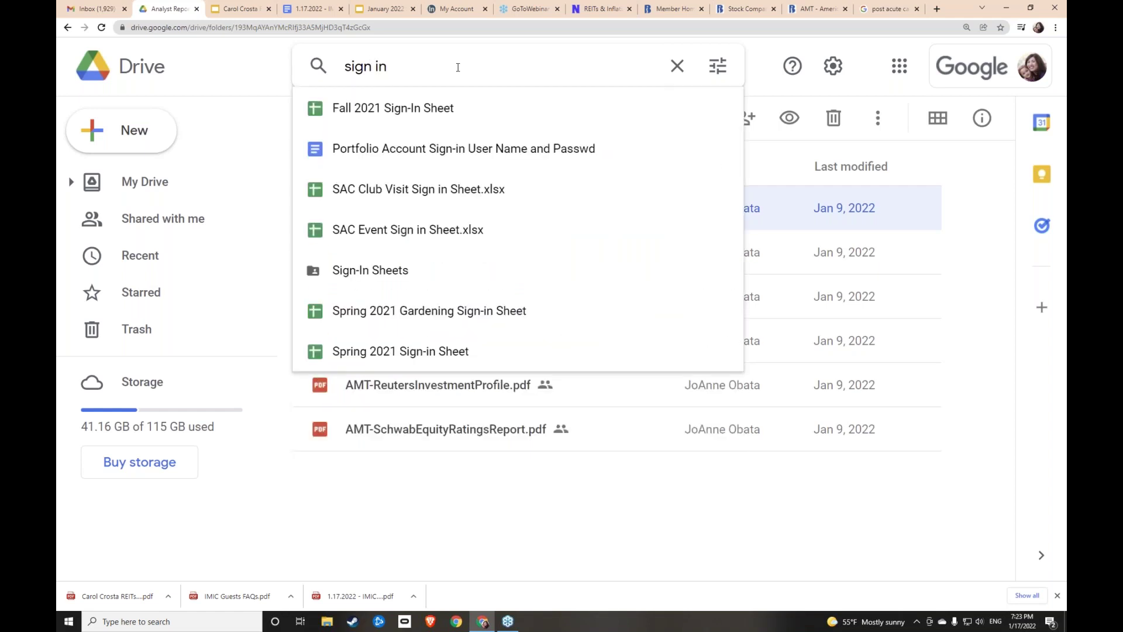
pyautogui.click(300, 60)
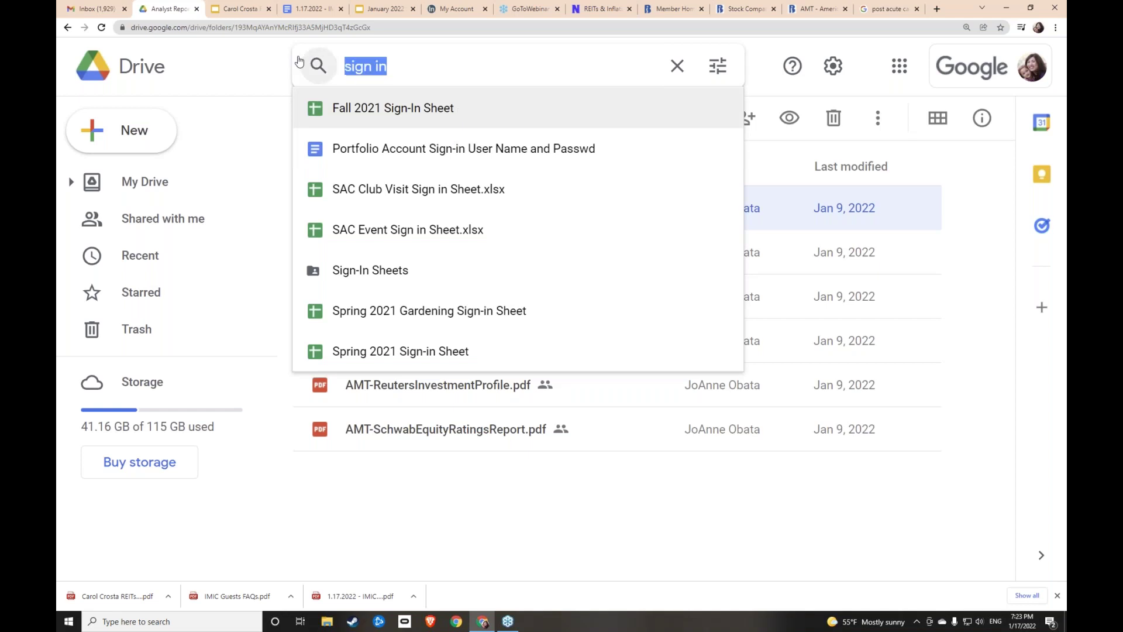
pyautogui.write('stock s')
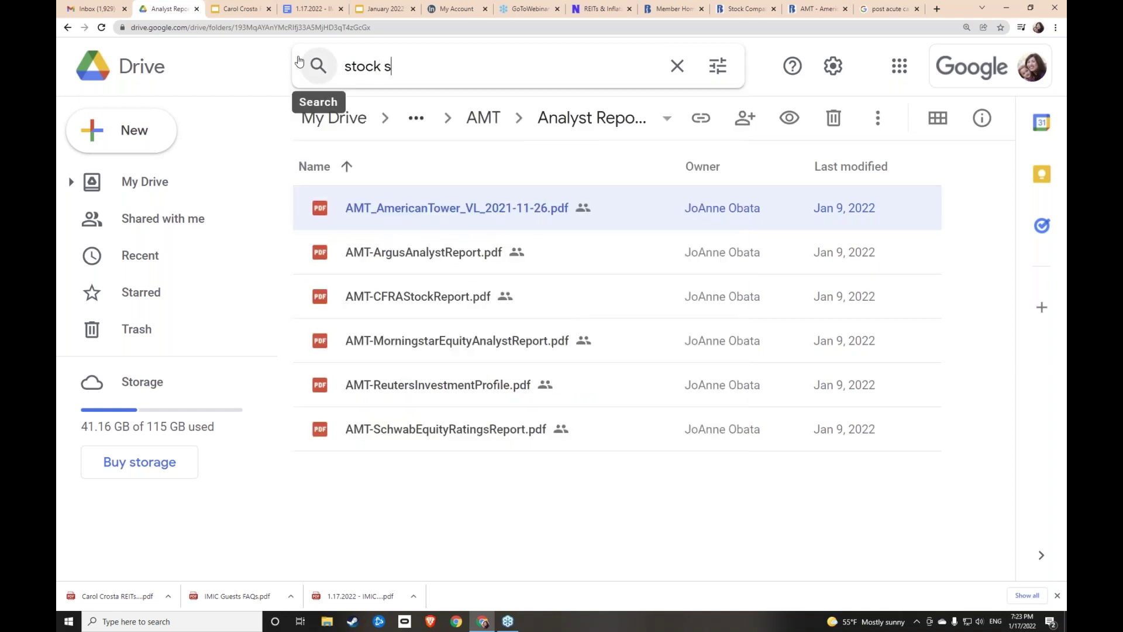
pyautogui.write('ign')
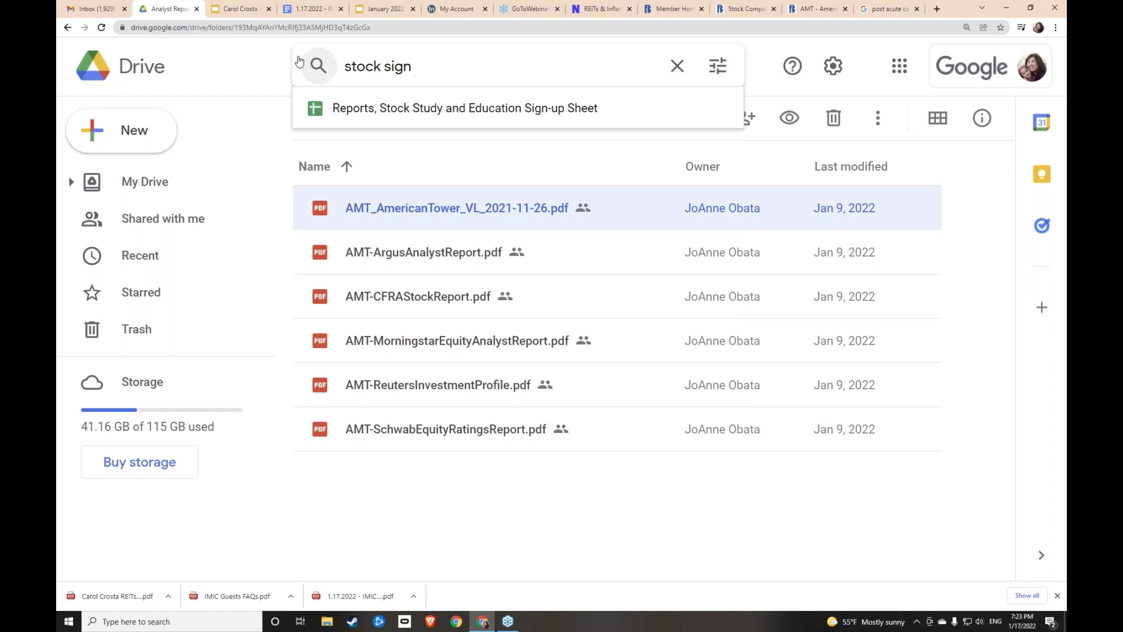
pyautogui.click(376, 107)
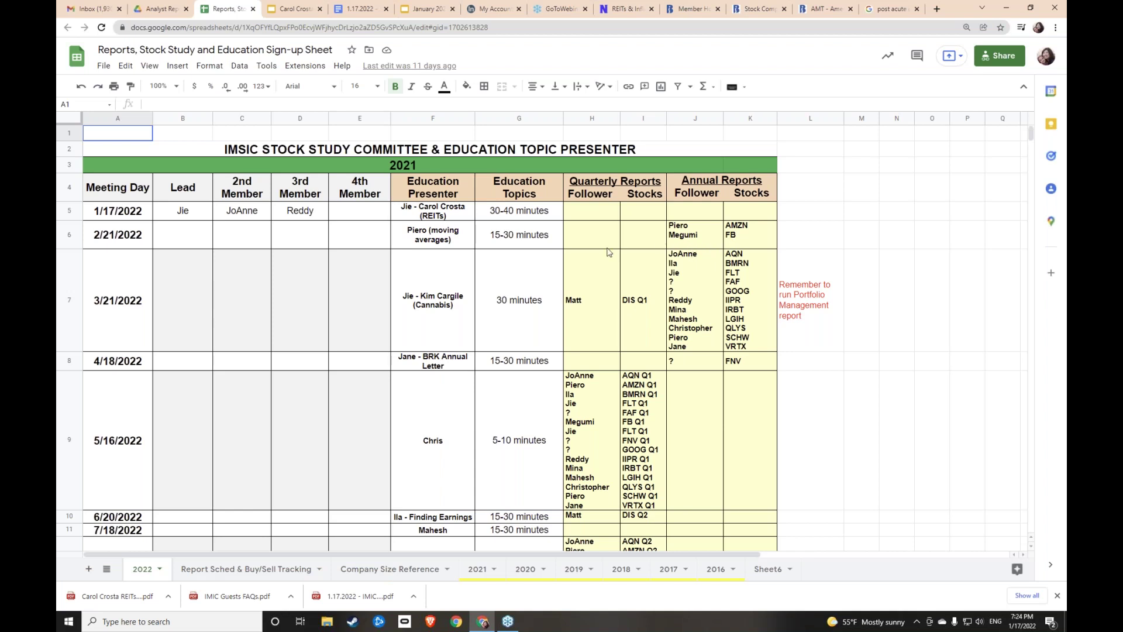
# Step: Review the 2/21/2022 row's moving-averages education entry and AMZN/FB report stocks, then return to the agenda
pyautogui.click(63, 234)
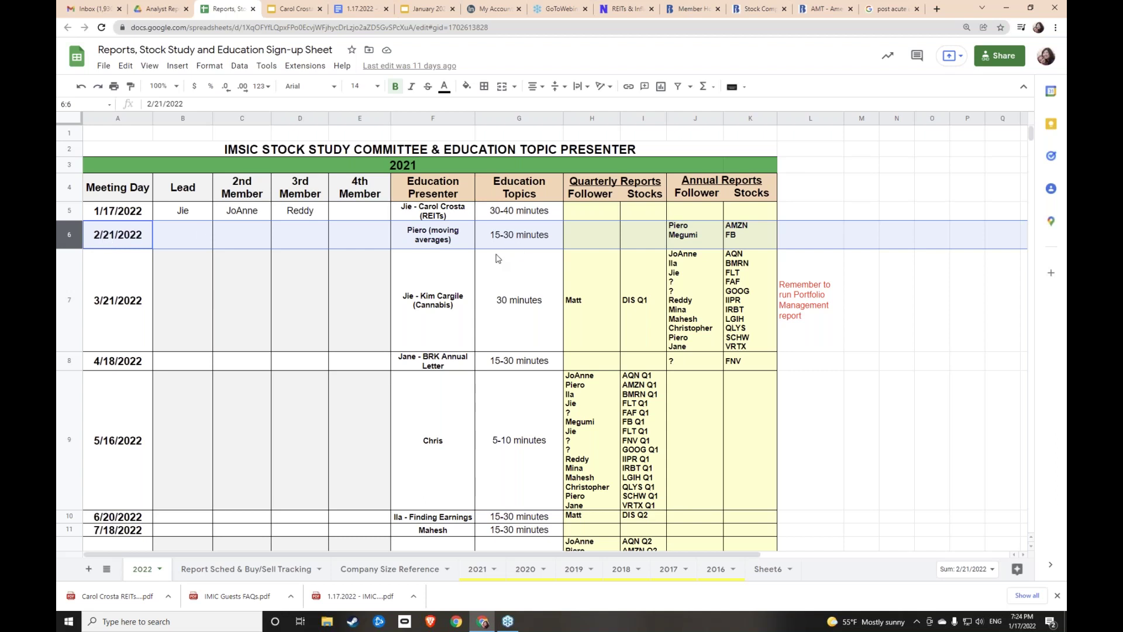
pyautogui.click(424, 243)
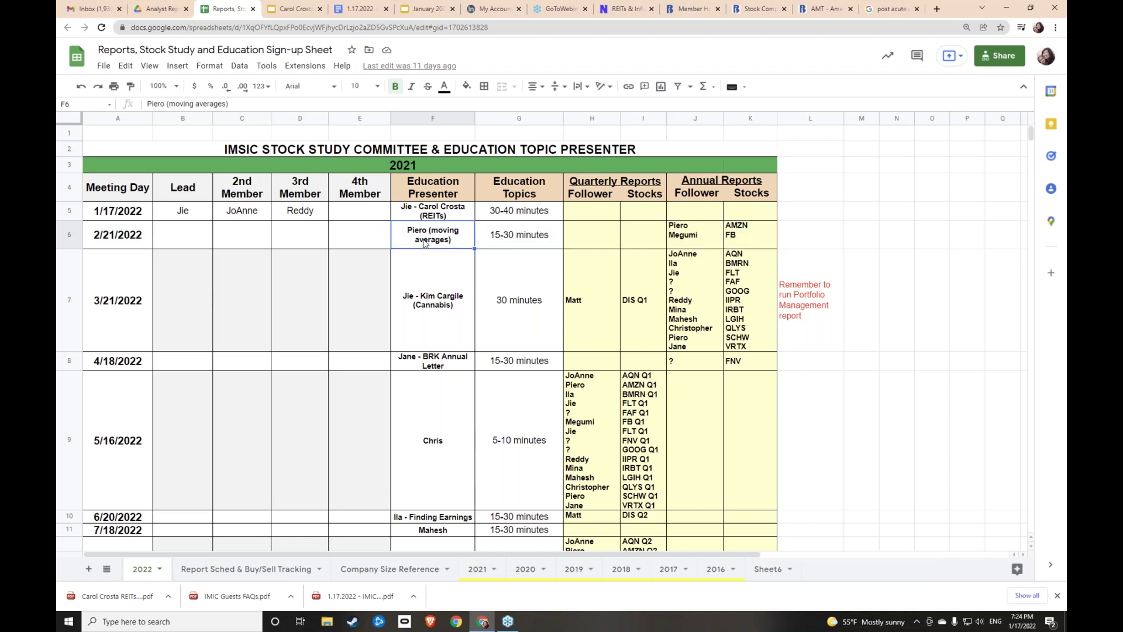
pyautogui.click(58, 234)
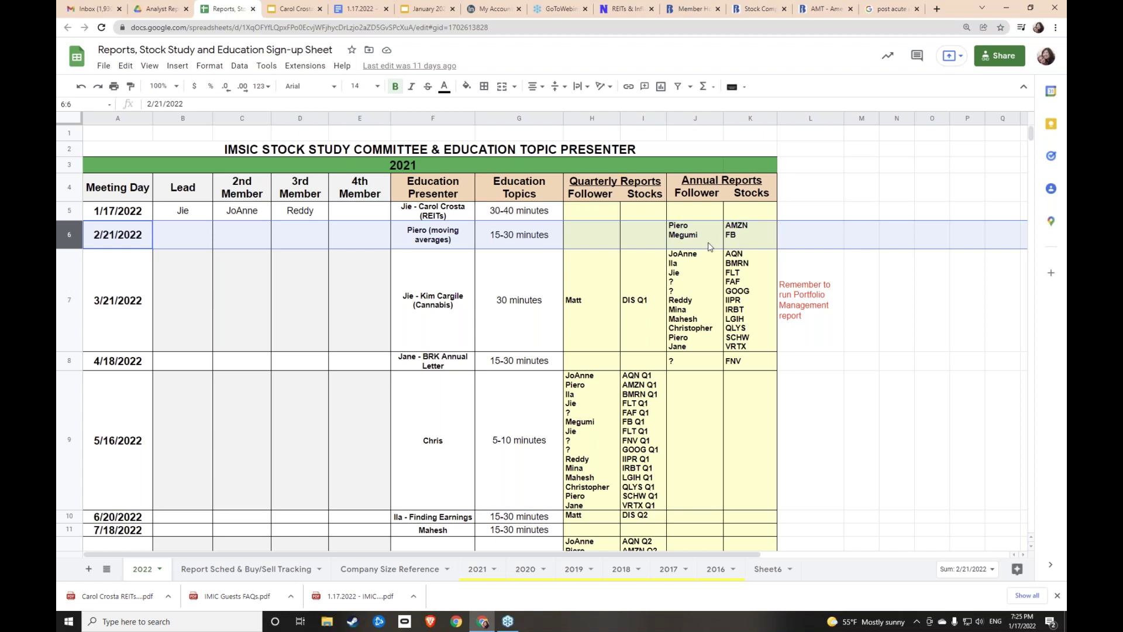
pyautogui.click(757, 247)
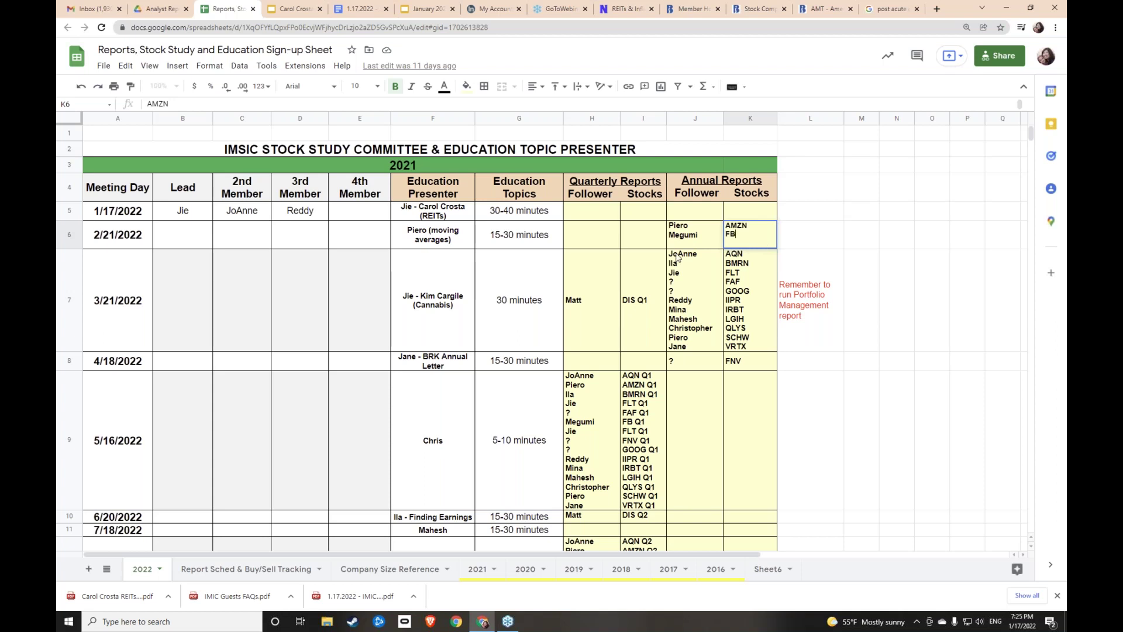
pyautogui.click(539, 327)
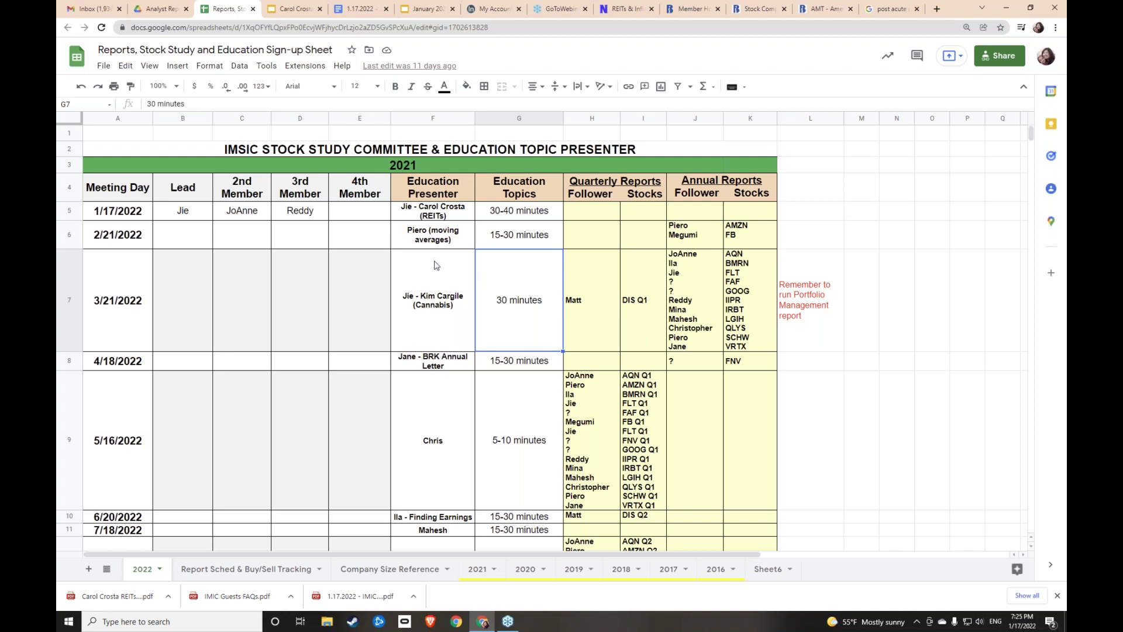
pyautogui.click(71, 242)
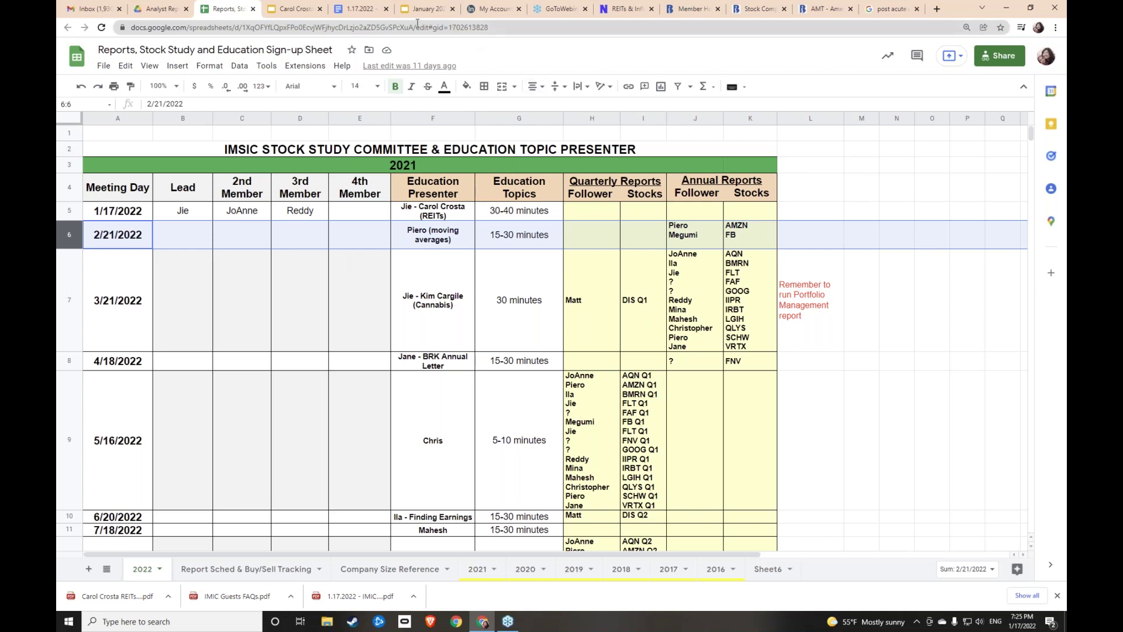
pyautogui.click(357, 8)
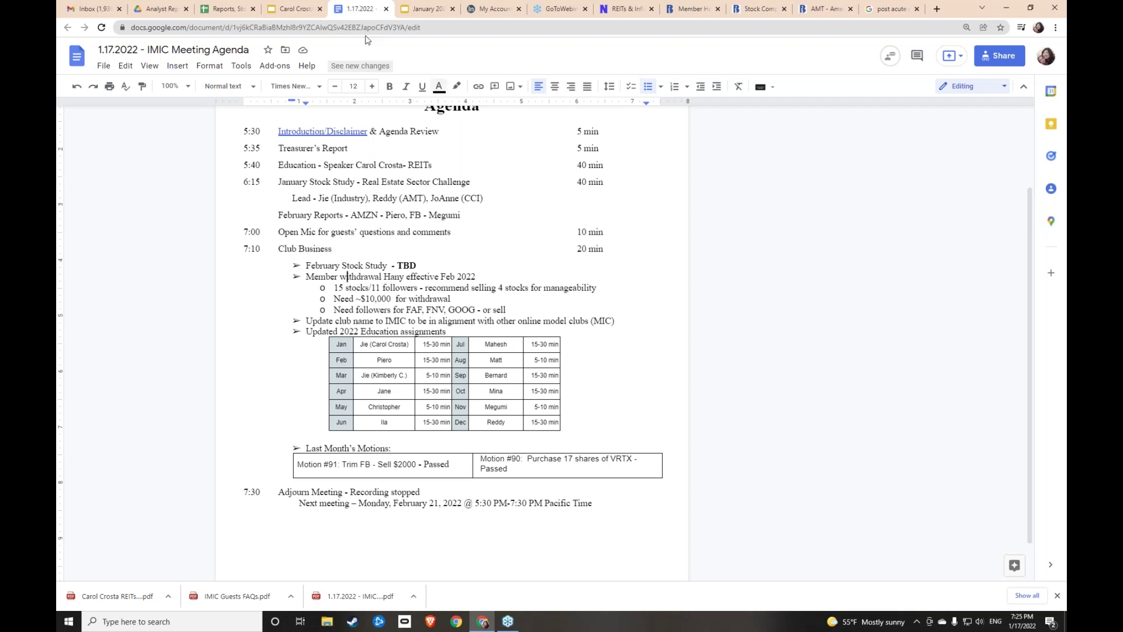
# Step: Return to the sign-up spreadsheet and scroll through its Report Sched & Buy/Sell Tracking tab
pyautogui.click(227, 9)
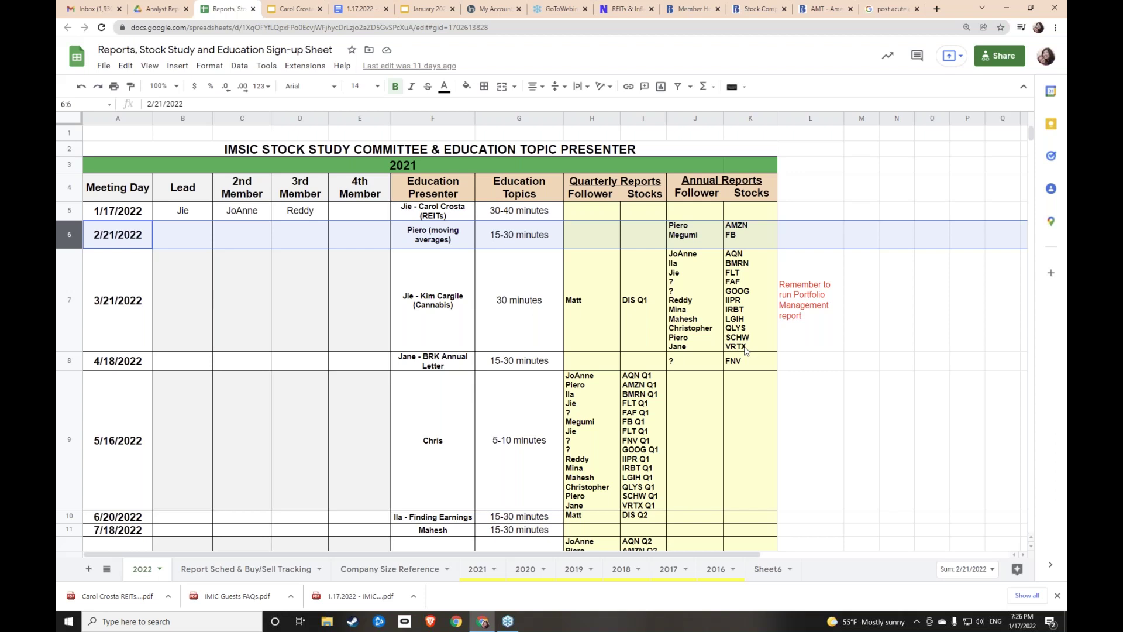
pyautogui.scroll(-1, 746, 350)
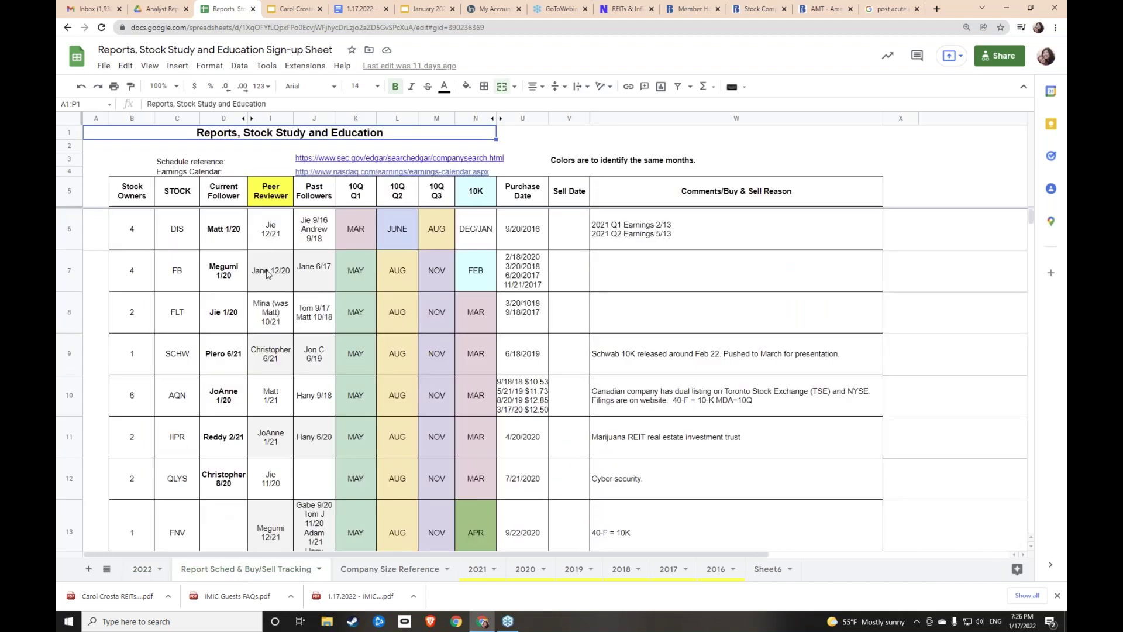
# Step: Change LGIH's Stock Owners count in B20 to 1
pyautogui.scroll(-1, 266, 337)
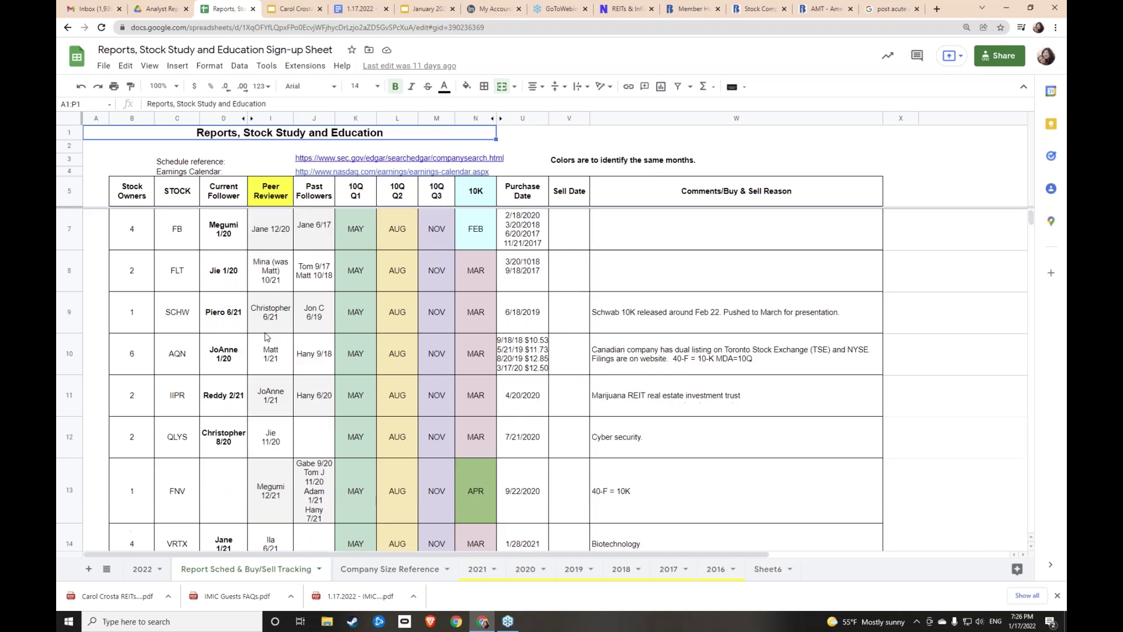
pyautogui.scroll(1, 266, 337)
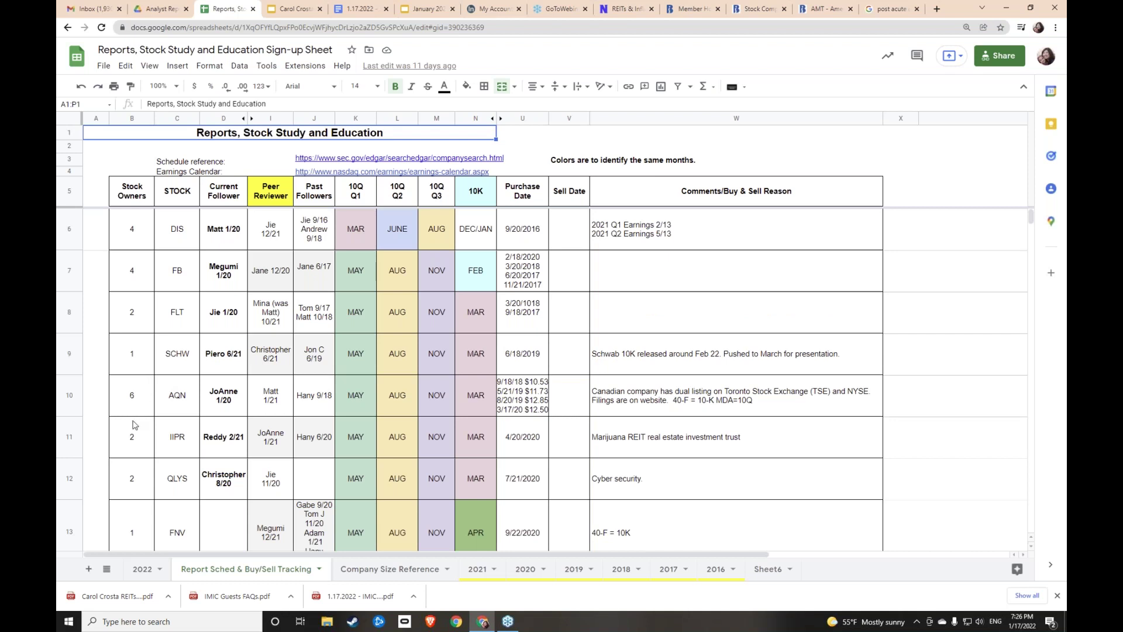
pyautogui.scroll(-5, 132, 424)
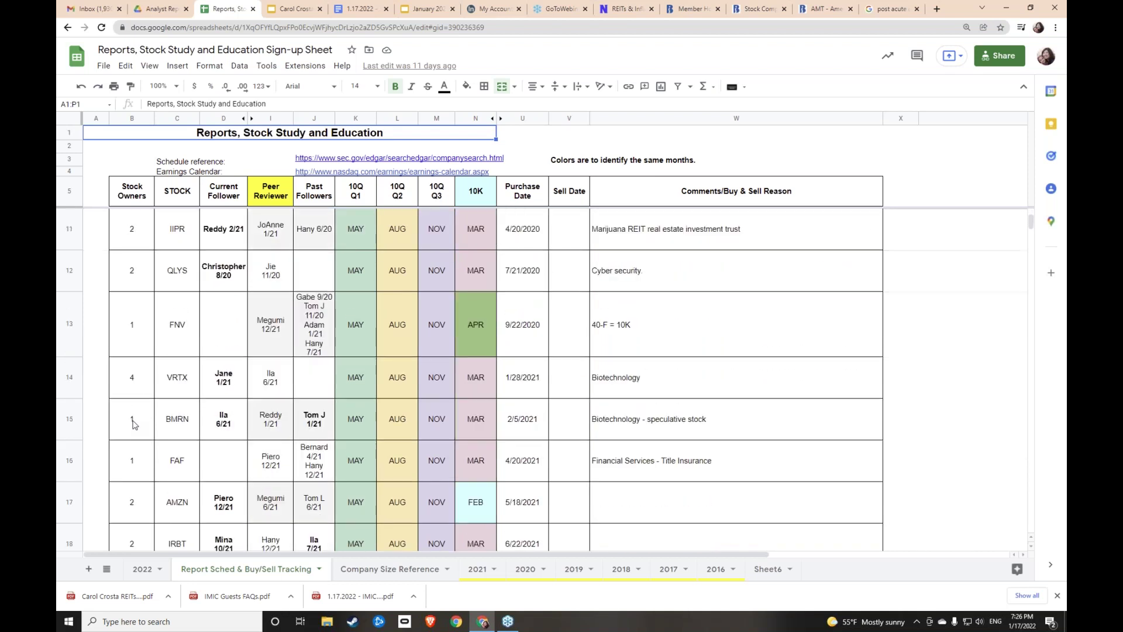
pyautogui.scroll(-2, 132, 424)
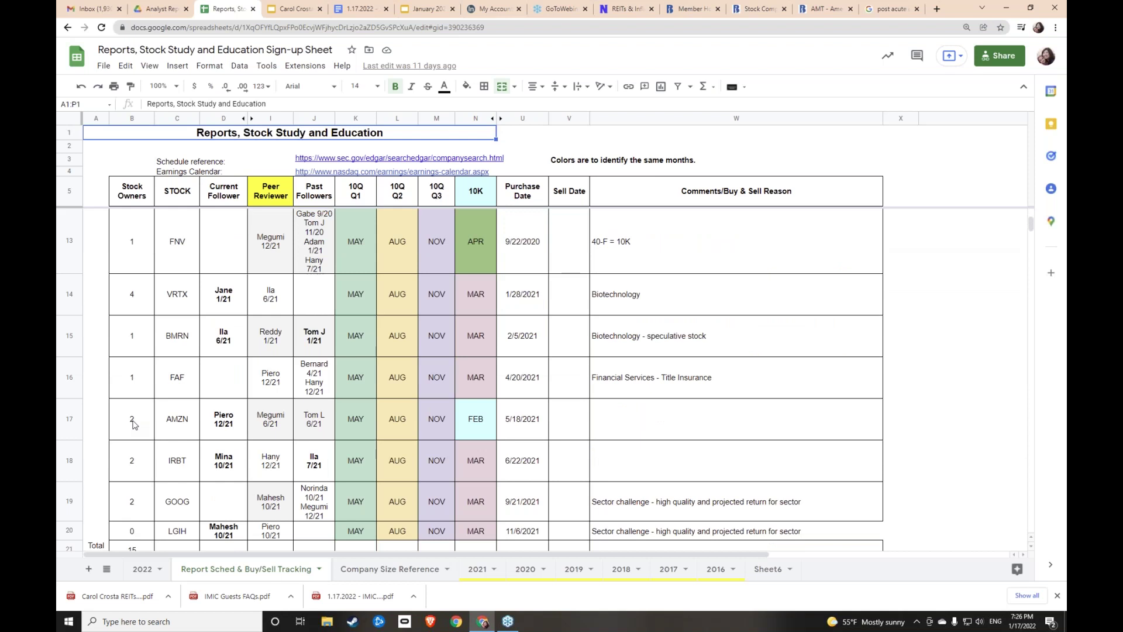
pyautogui.scroll(-1, 132, 423)
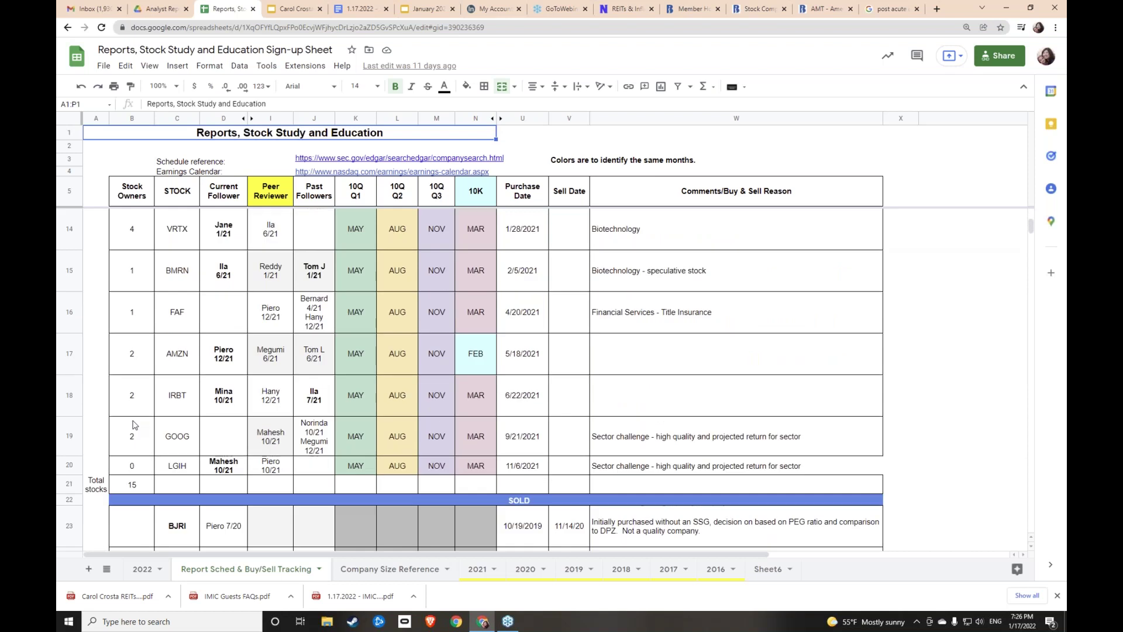
pyautogui.click(151, 468)
pyautogui.write('1')
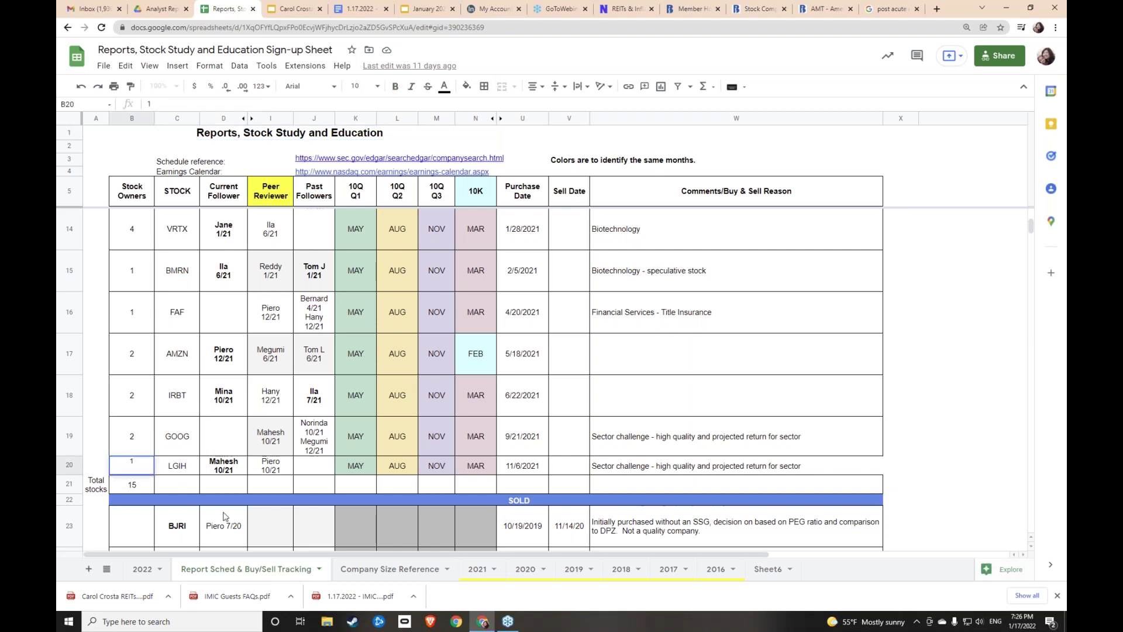
pyautogui.click(228, 489)
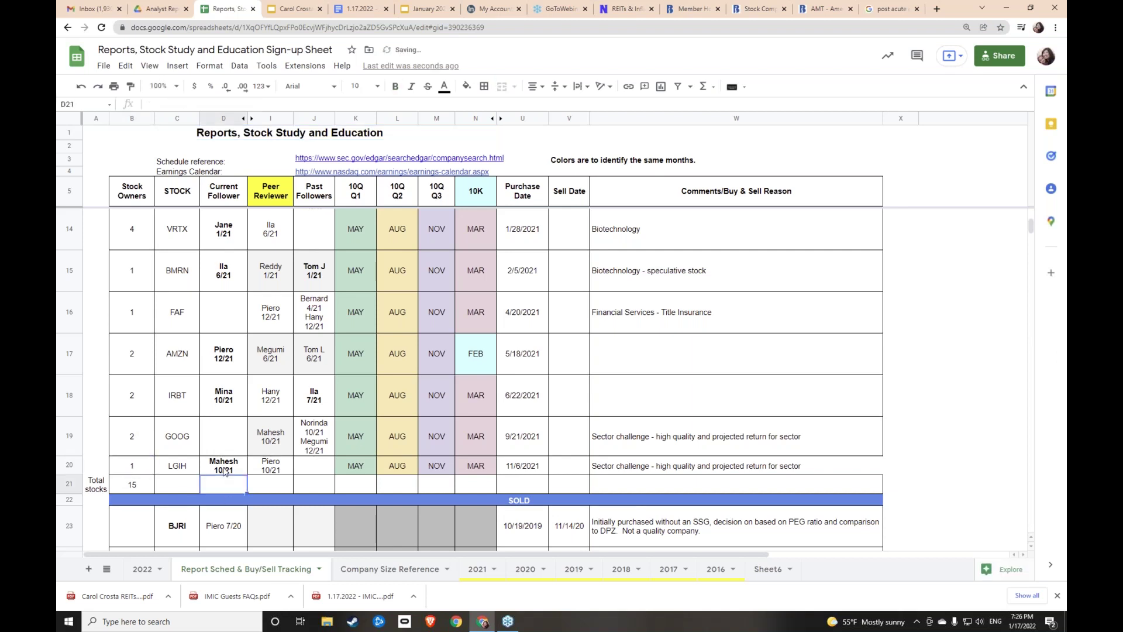
# Step: Check the Stock Owners counts for DIS and FNV
pyautogui.scroll(1, 224, 472)
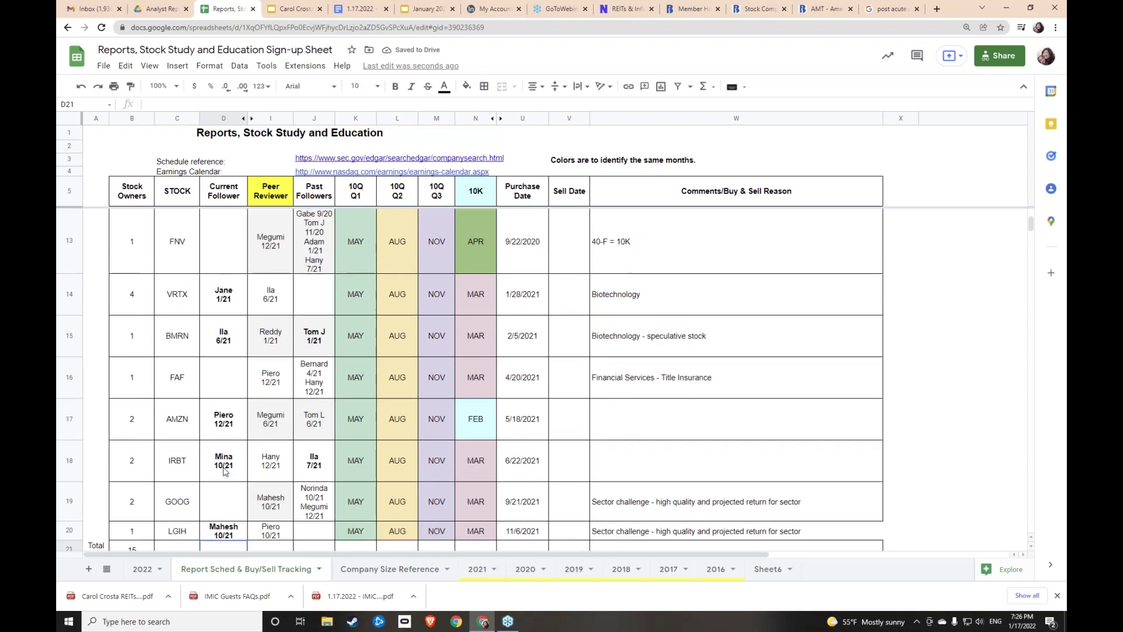
pyautogui.scroll(1, 224, 471)
pyautogui.scroll(6, 224, 472)
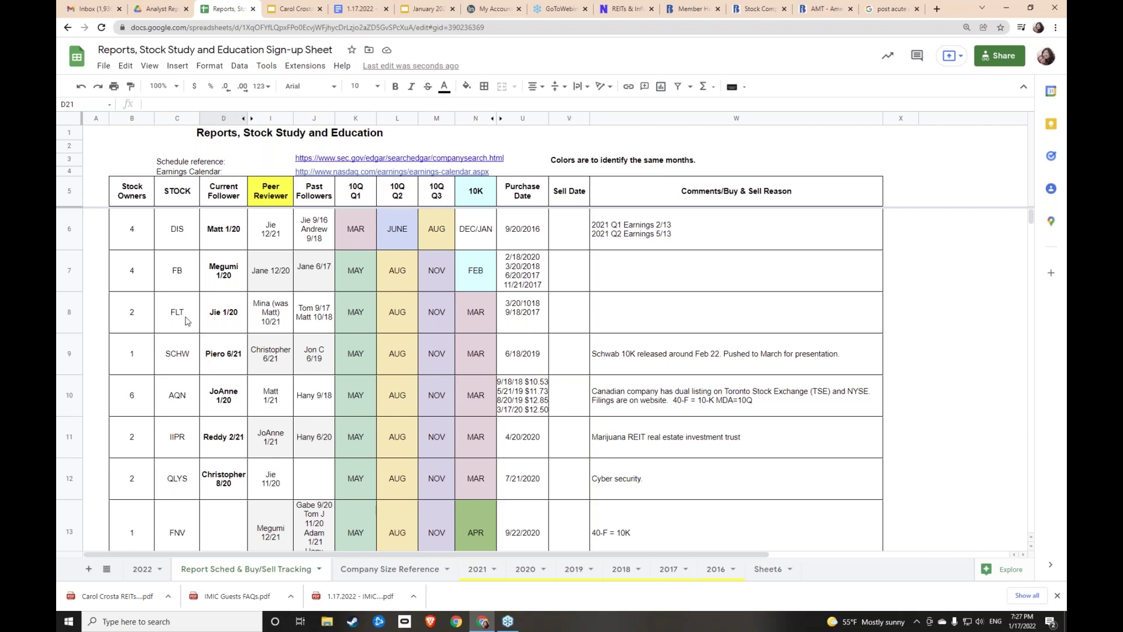
pyautogui.scroll(-3, 169, 318)
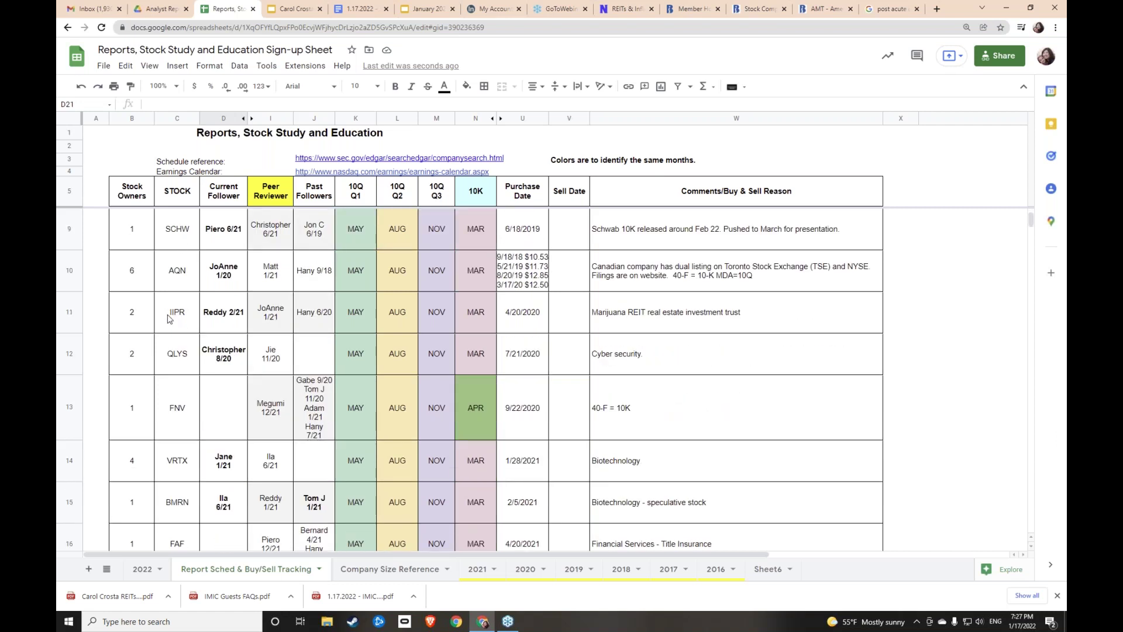
pyautogui.scroll(-3, 169, 317)
pyautogui.scroll(-2, 169, 318)
pyautogui.scroll(8, 169, 318)
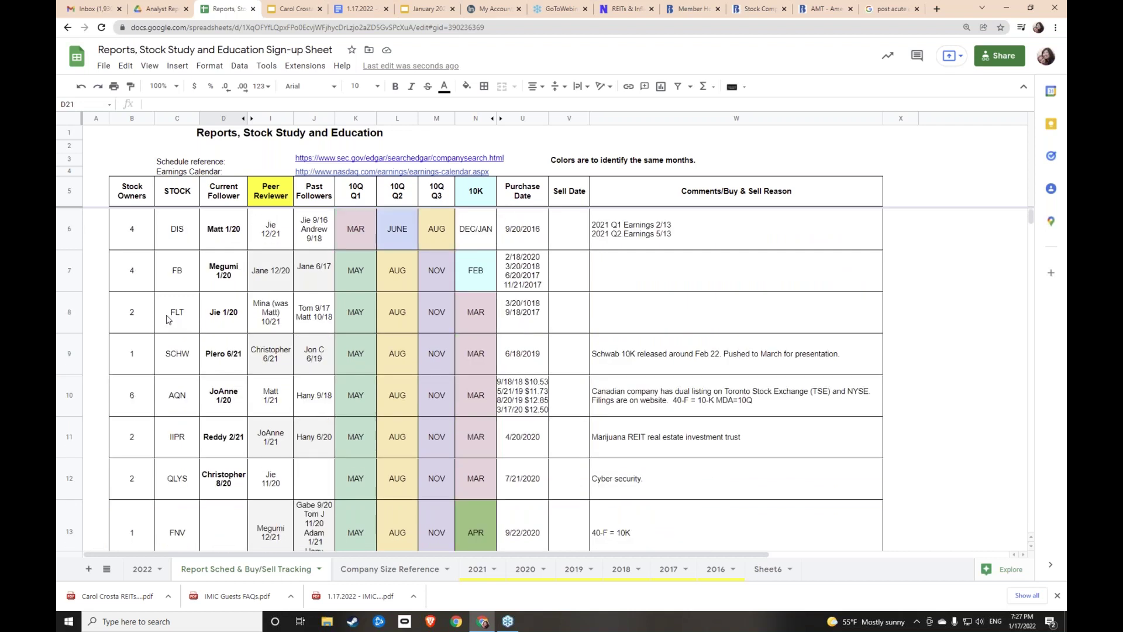
pyautogui.scroll(-1, 169, 318)
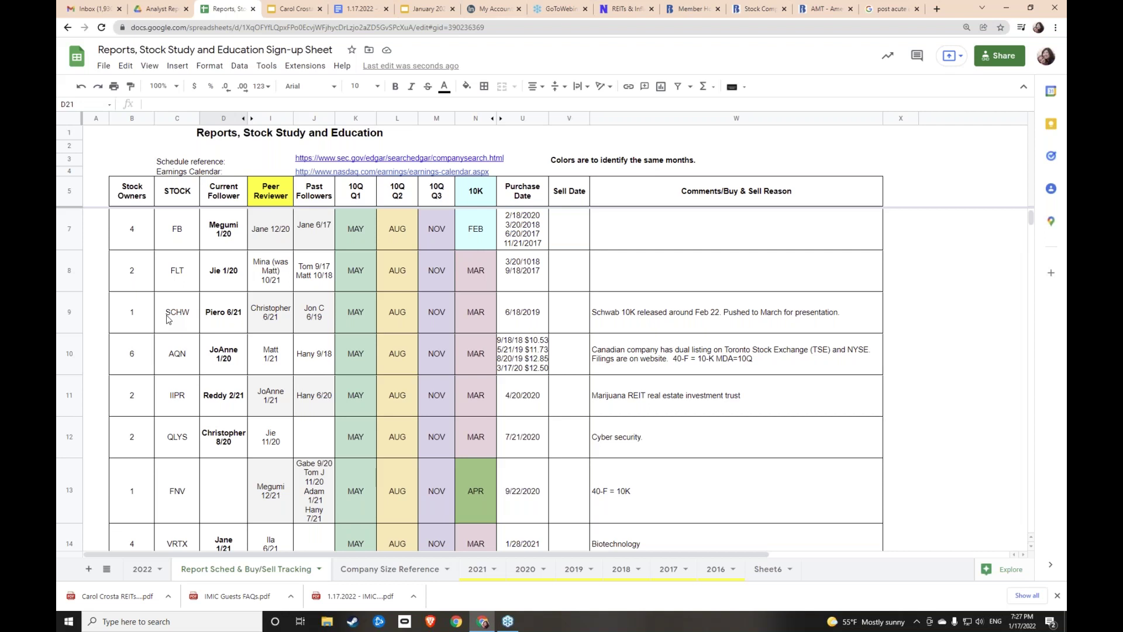
pyautogui.scroll(1, 169, 319)
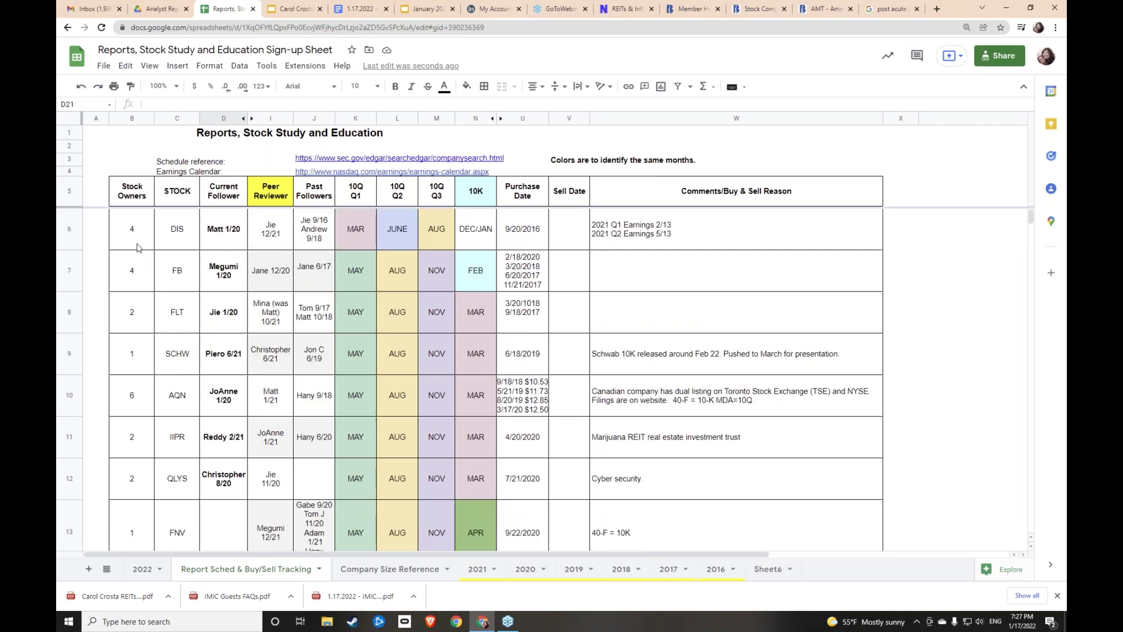
pyautogui.click(138, 247)
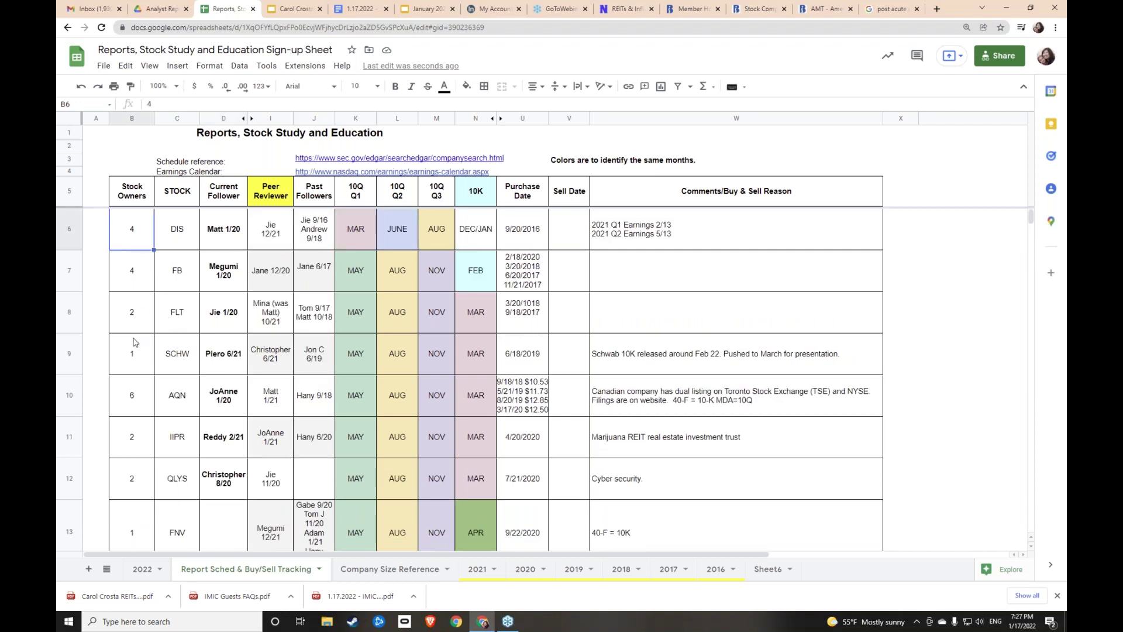
pyautogui.scroll(-2, 134, 342)
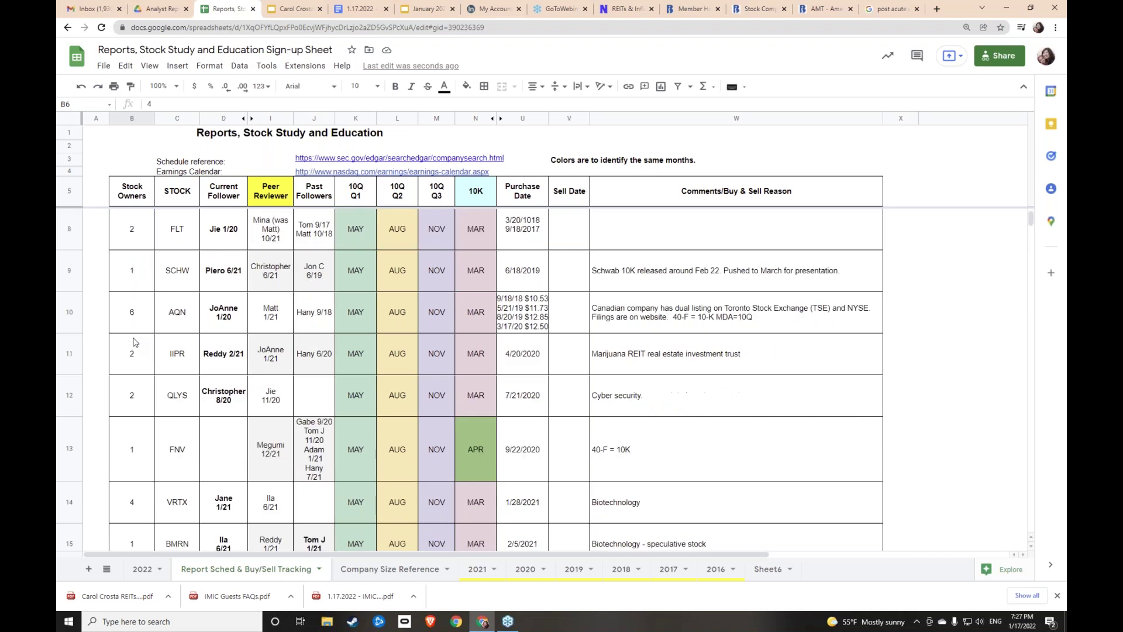
pyautogui.click(145, 445)
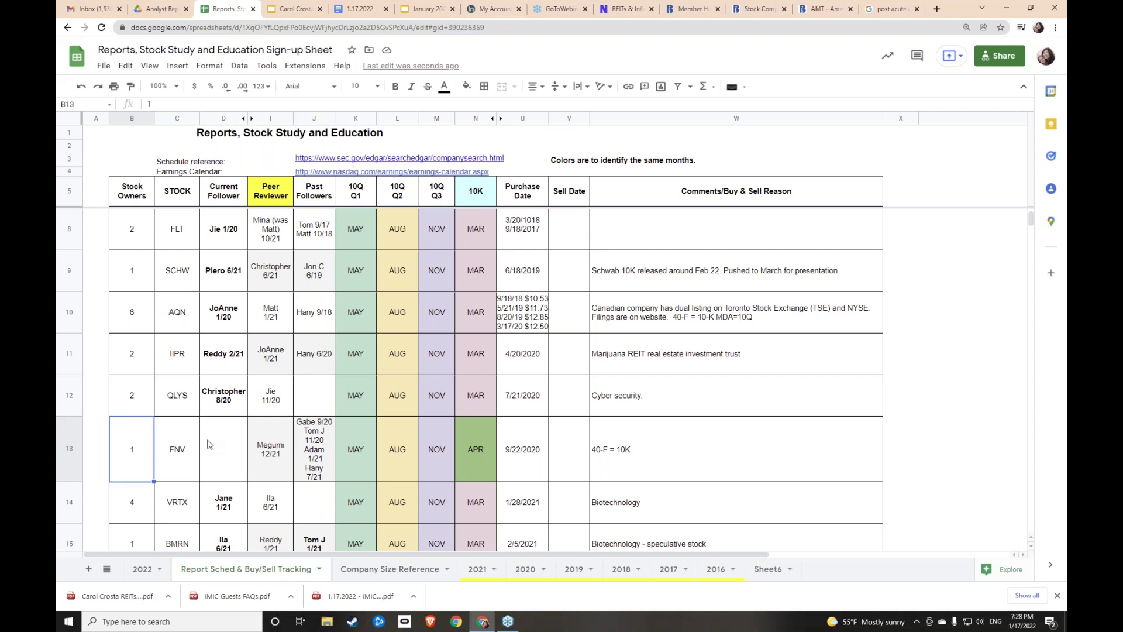
pyautogui.press('Up')
pyautogui.press('Up')
pyautogui.press('Up')
pyautogui.press('Up')
pyautogui.press('Up')
pyautogui.press('Up')
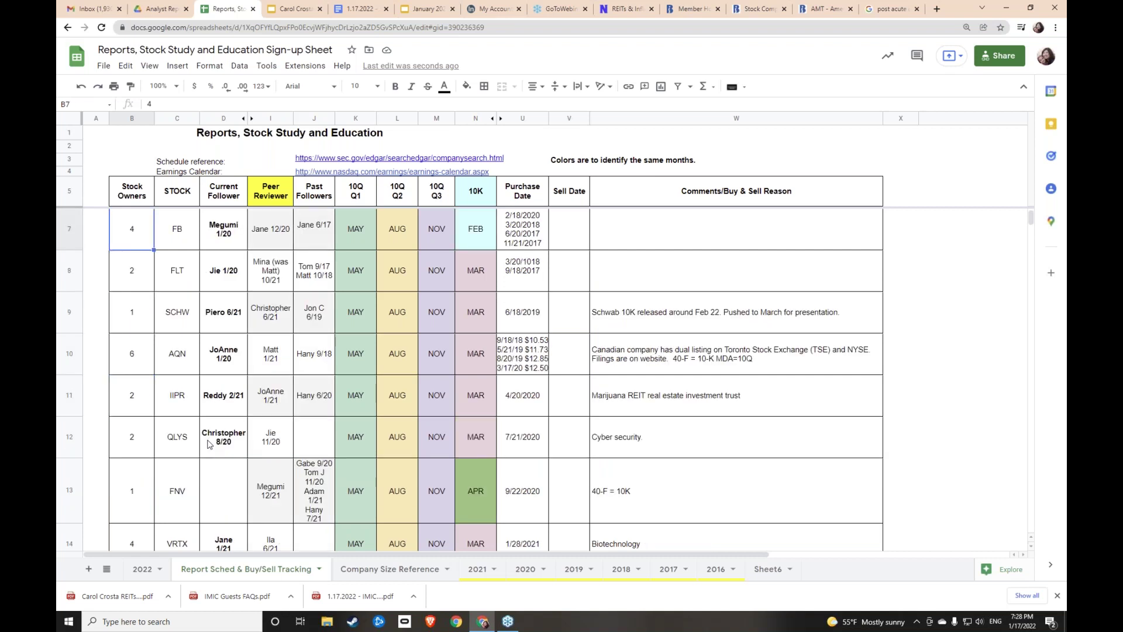
pyautogui.press('Down')
pyautogui.press('Down')
pyautogui.press('Down')
pyautogui.press('Down')
pyautogui.press('Down')
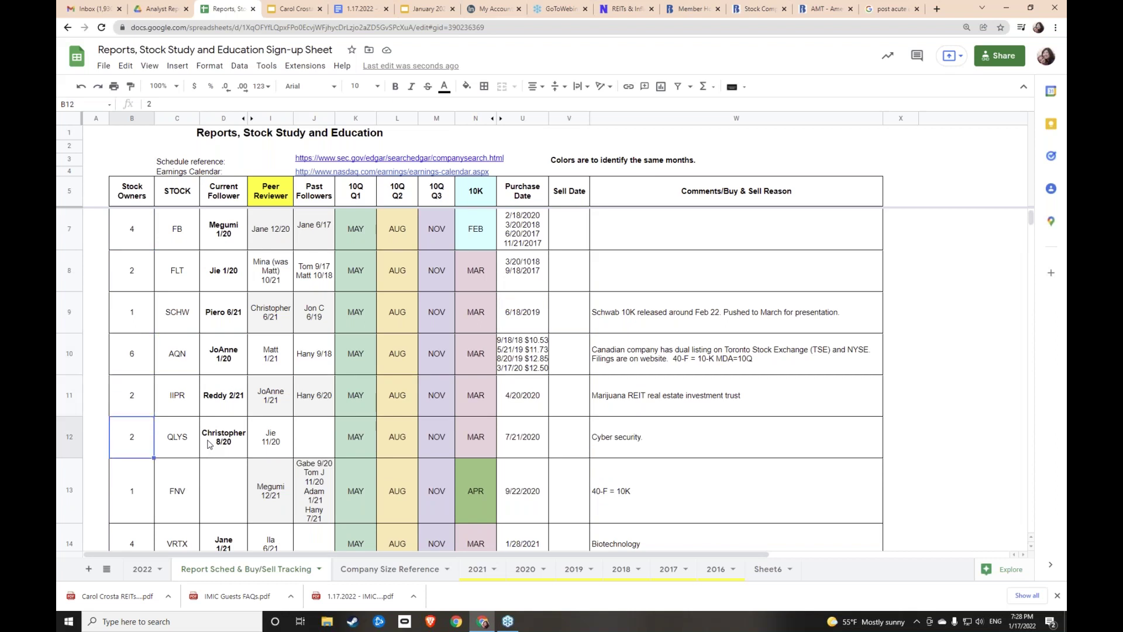
pyautogui.press('Down')
pyautogui.press('Down')
pyautogui.press('Down')
pyautogui.press('Down')
pyautogui.press('Down')
pyautogui.press('Down')
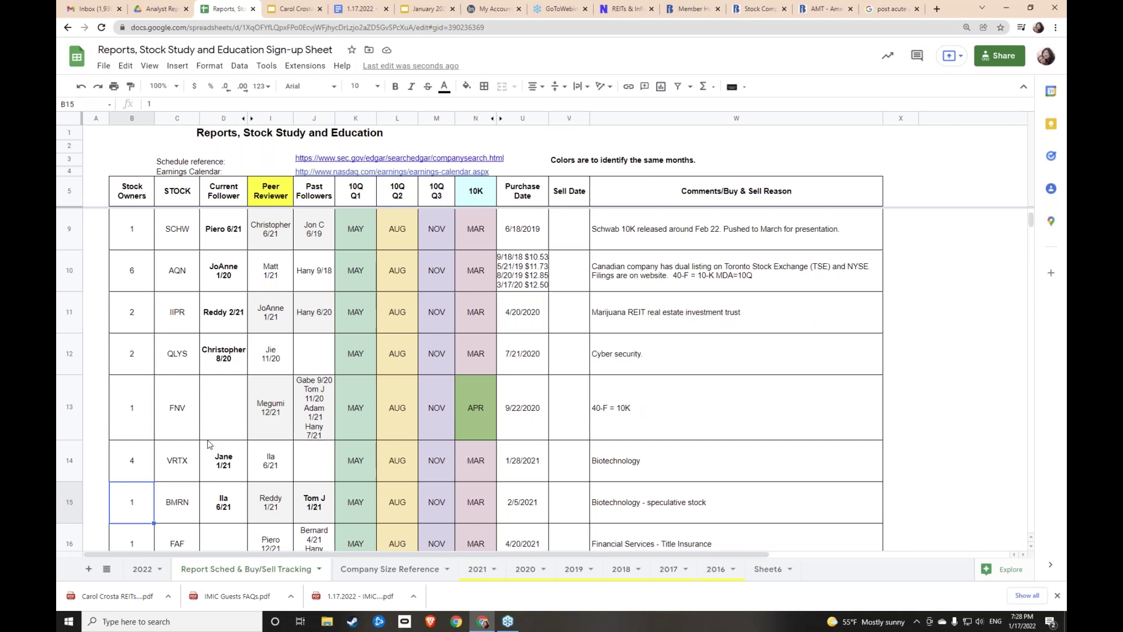
pyautogui.press('Down')
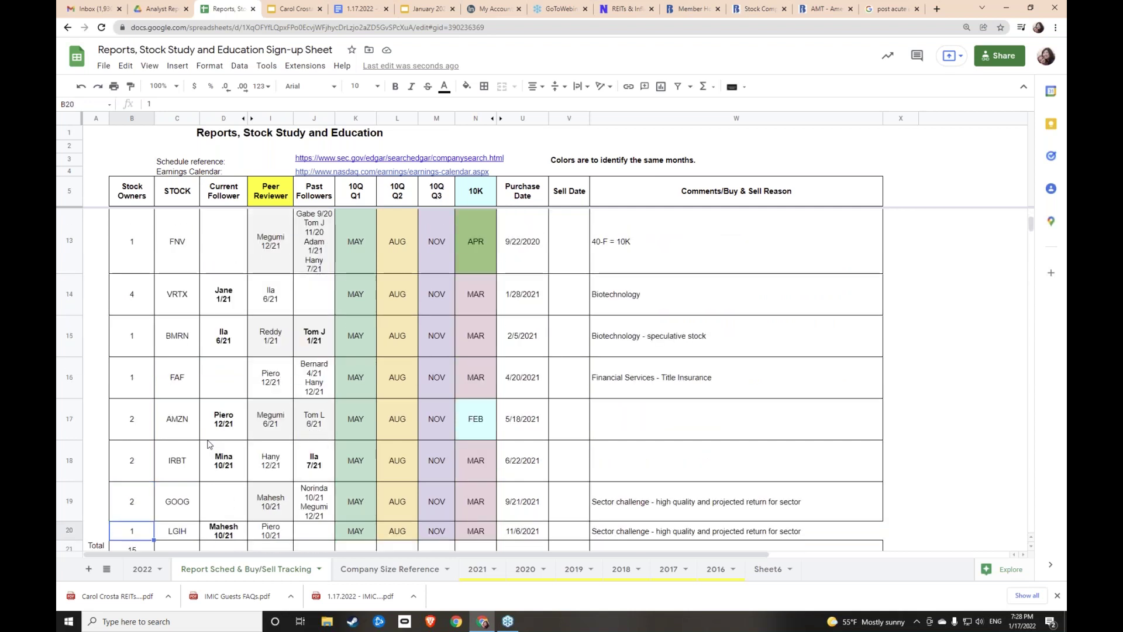
pyautogui.press('Up')
pyautogui.press('Up')
pyautogui.press('Up')
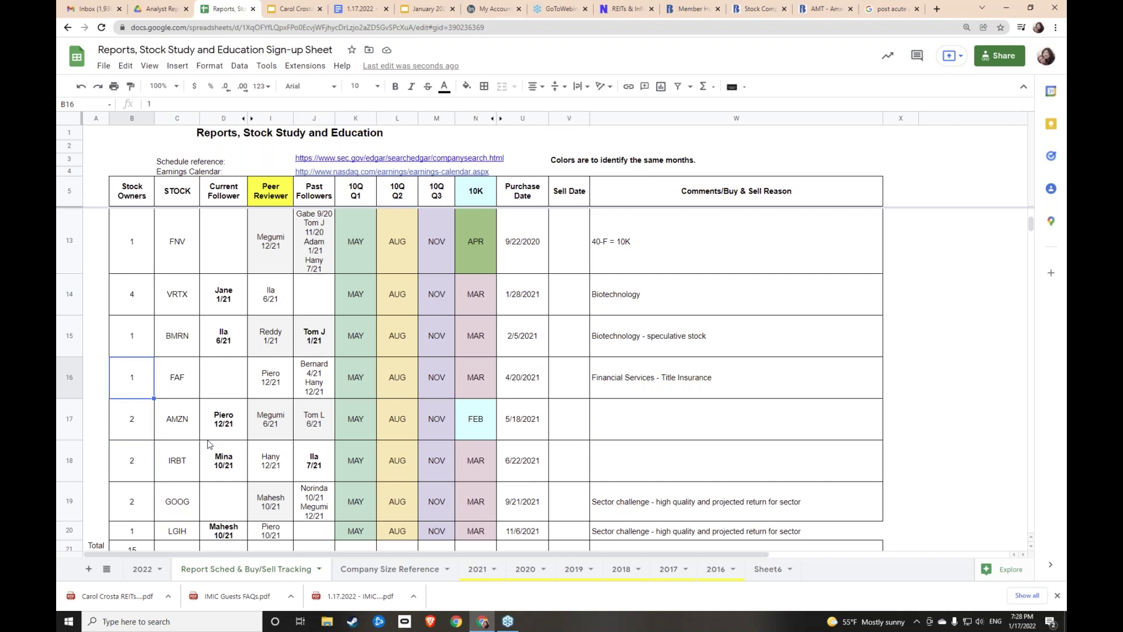
pyautogui.press('Up')
pyautogui.press('Up')
pyautogui.press('Up')
pyautogui.press('Up')
pyautogui.press('Up')
pyautogui.press('Up')
pyautogui.press('Up')
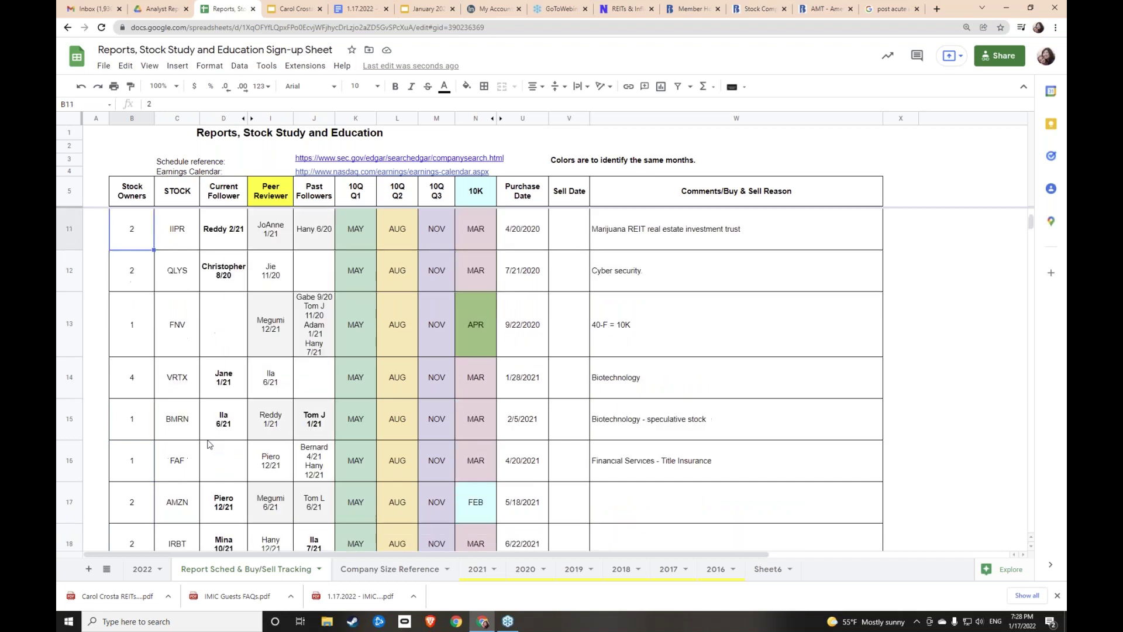
pyautogui.press('Up')
pyautogui.press('Up')
pyautogui.press('Up')
pyautogui.press('Up')
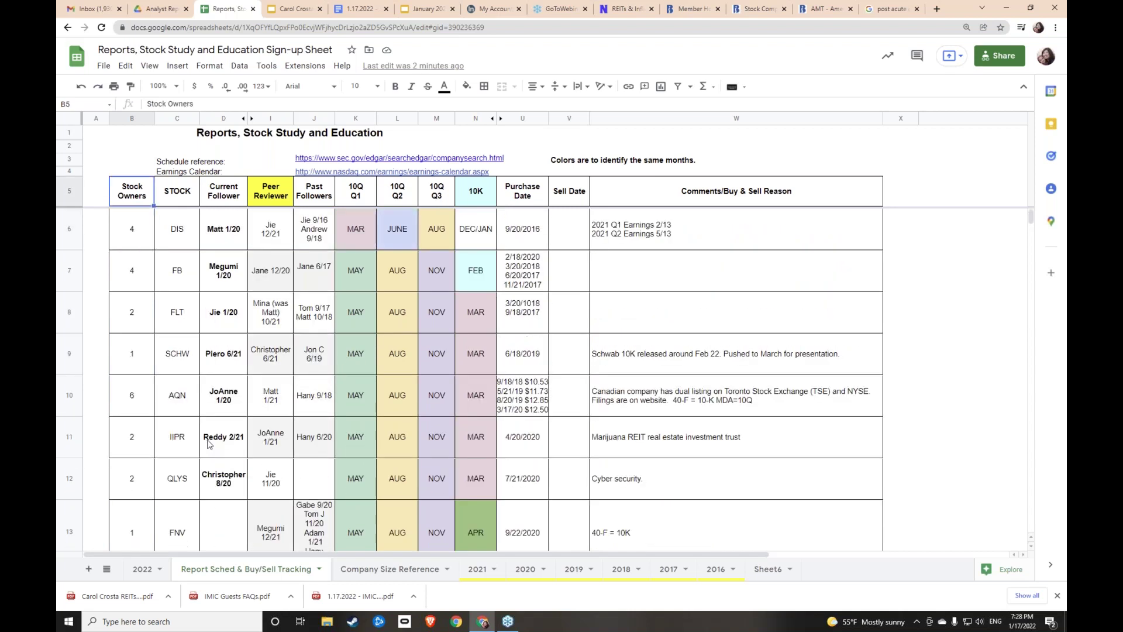
pyautogui.press('Down')
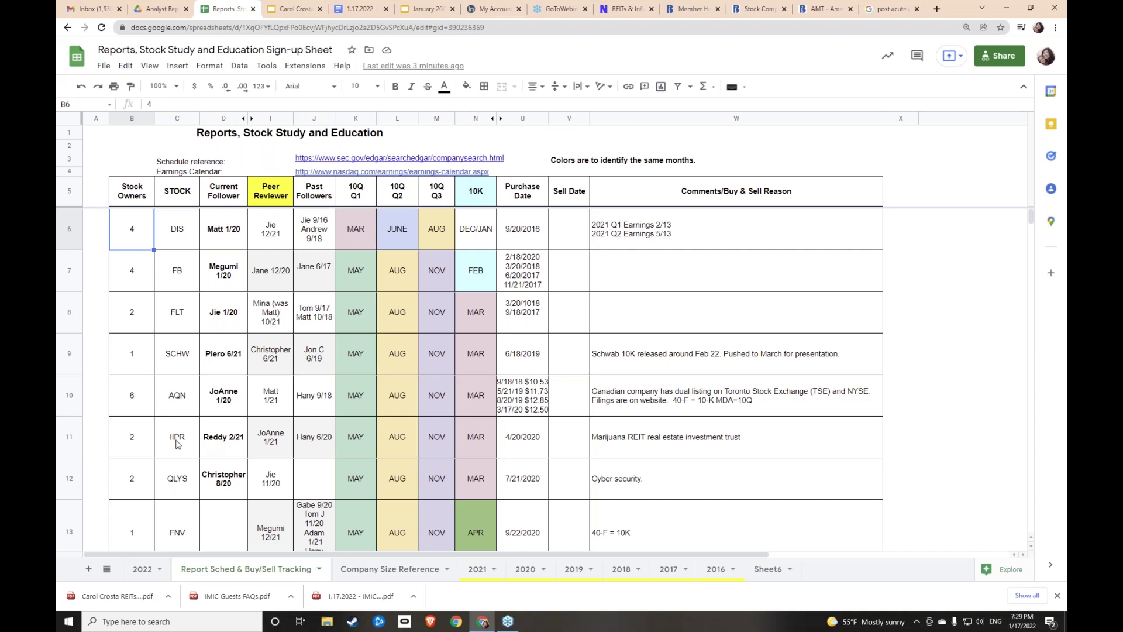
# Step: Add a trailing comma to FNV's comment so it reads '40-F = 10K,'
pyautogui.scroll(-2, 177, 444)
pyautogui.scroll(-2, 176, 443)
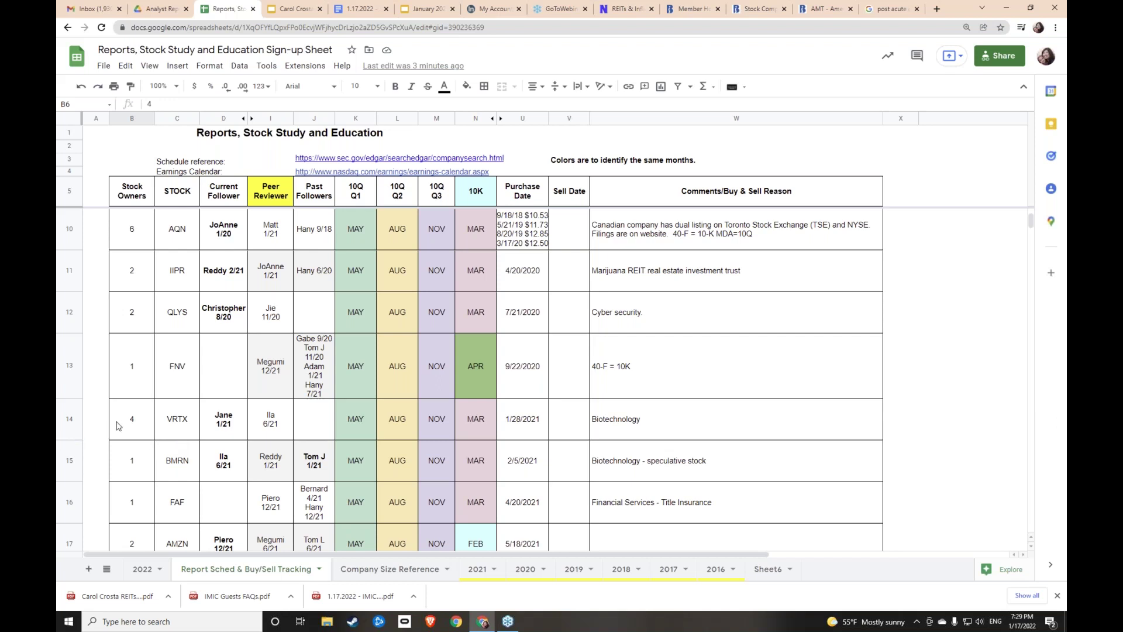
pyautogui.click(124, 393)
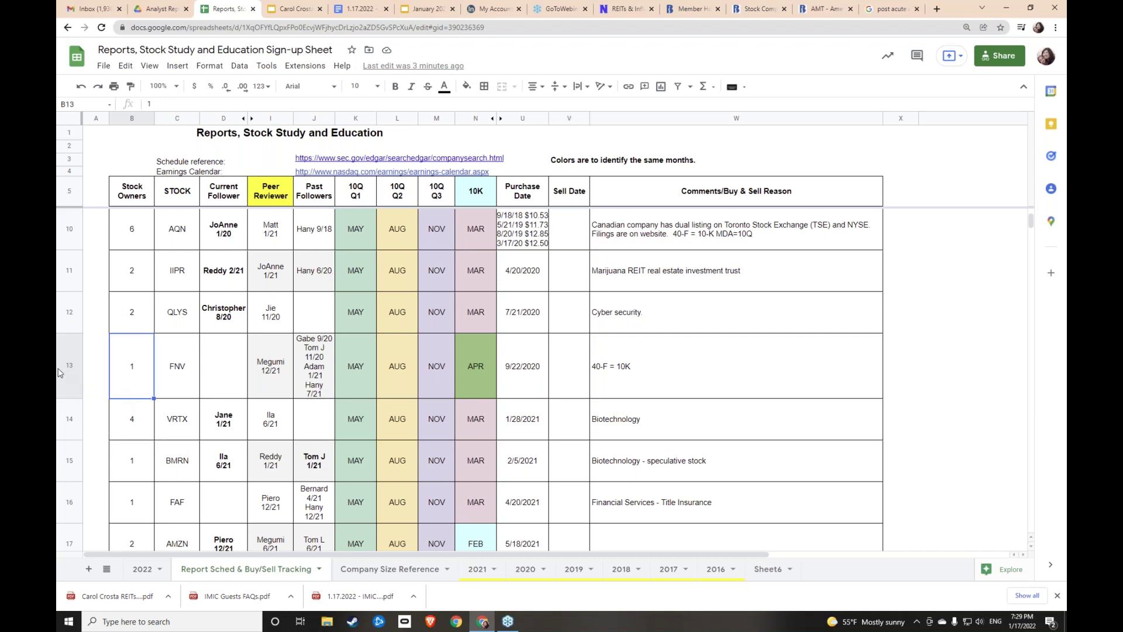
pyautogui.click(58, 373)
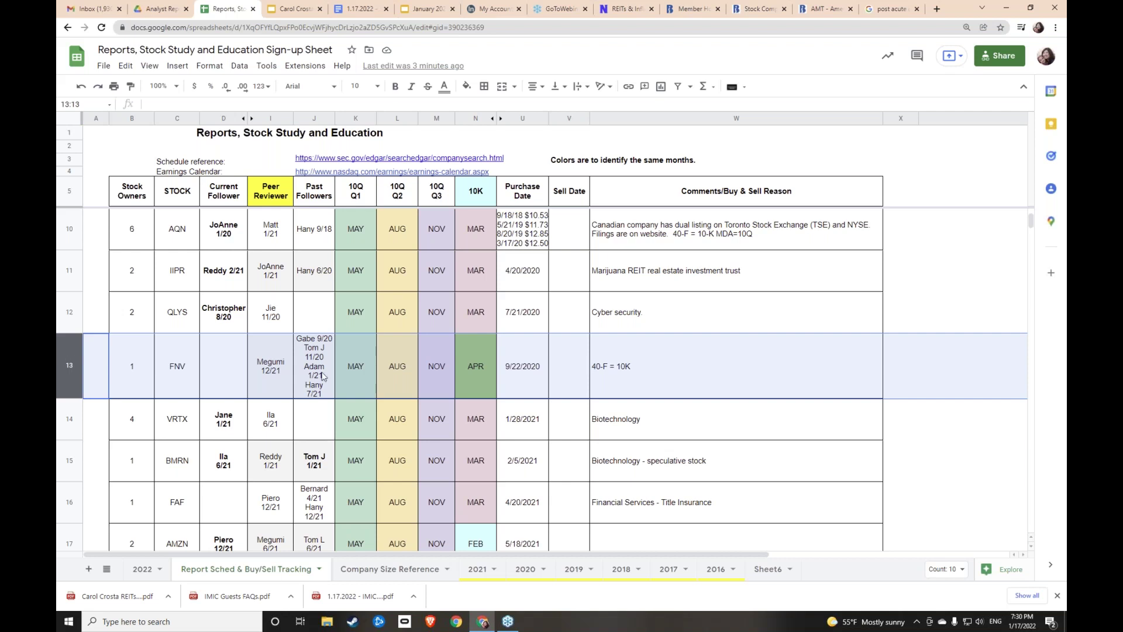
pyautogui.doubleClick(660, 375)
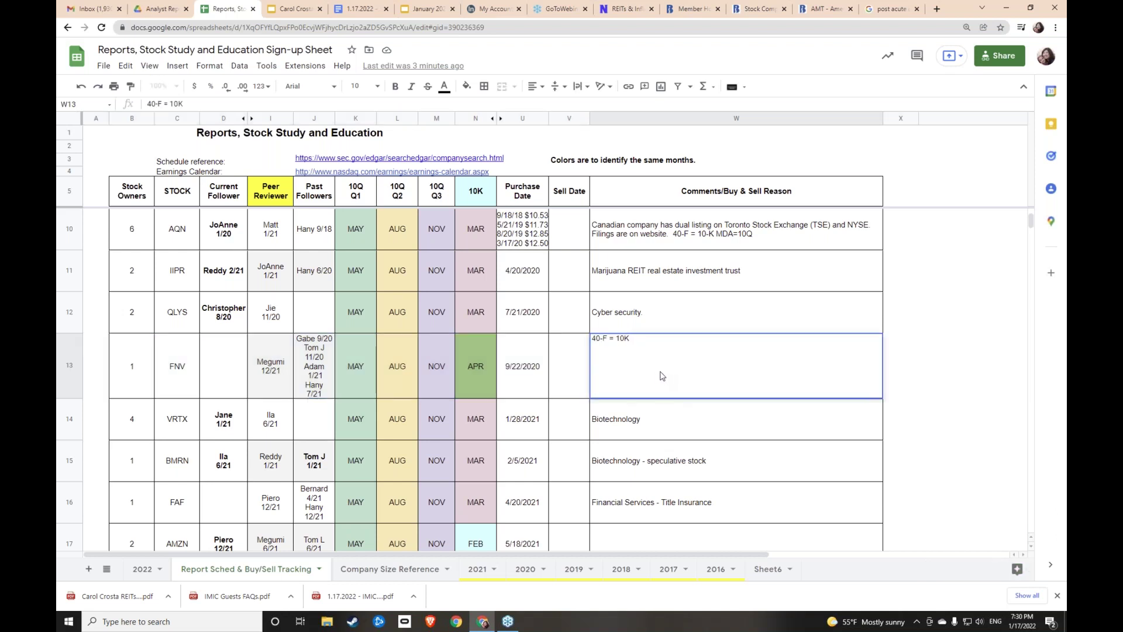
pyautogui.write(',')
pyautogui.press('Return')
# Step: Select the whole FNV row for moving and locate the DPZ row ending the SOLD section
pyautogui.press('Up')
pyautogui.hotkey('shift', 'space')
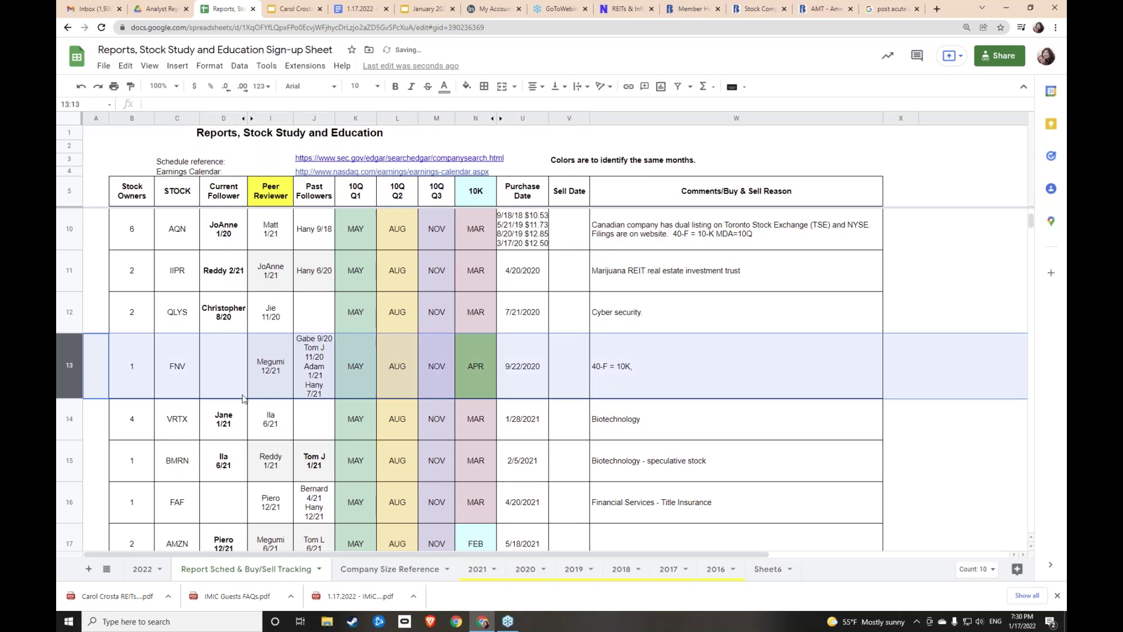
pyautogui.scroll(-3, 258, 407)
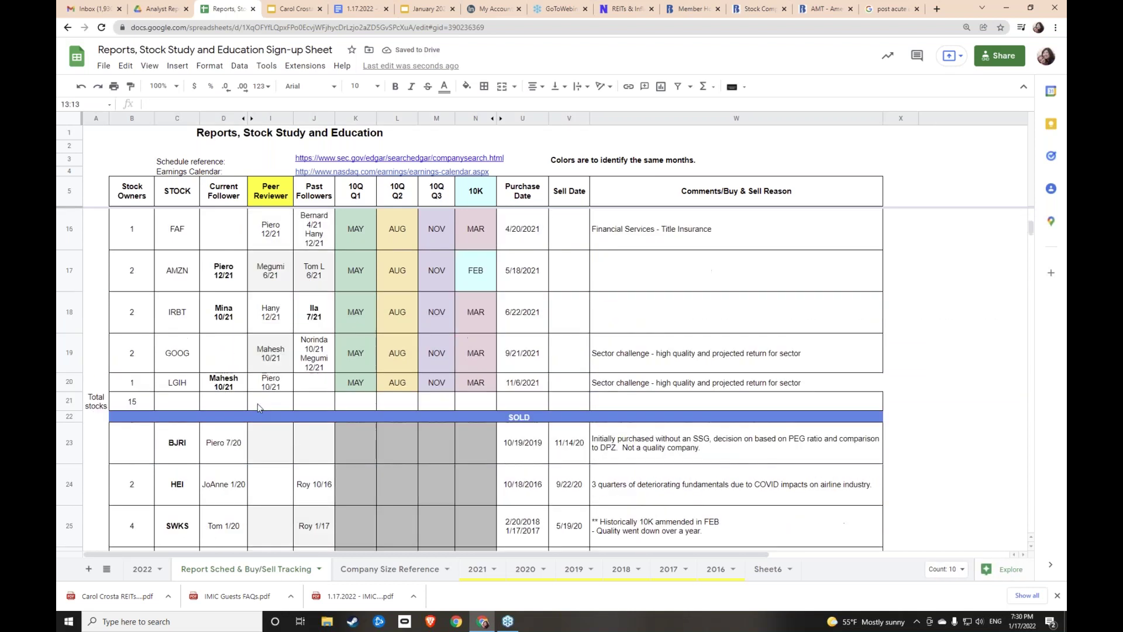
pyautogui.scroll(-12, 258, 408)
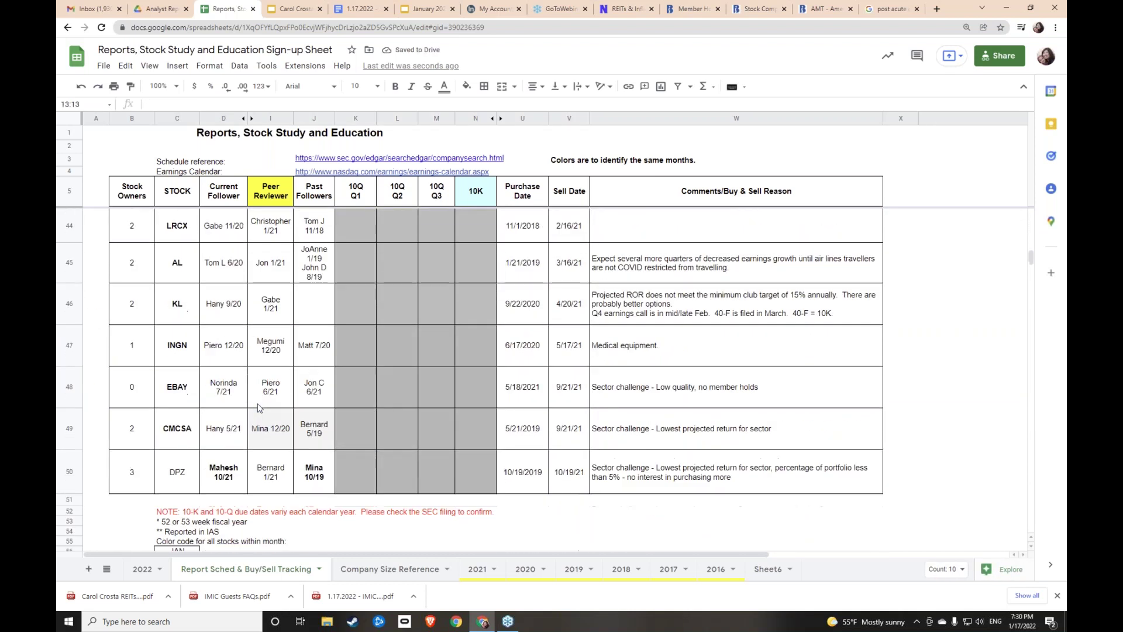
pyautogui.scroll(-1, 258, 408)
pyautogui.click(72, 363)
# Step: Insert a blank row below DPZ and paste the FNV row into row 51
pyautogui.rightClick(181, 362)
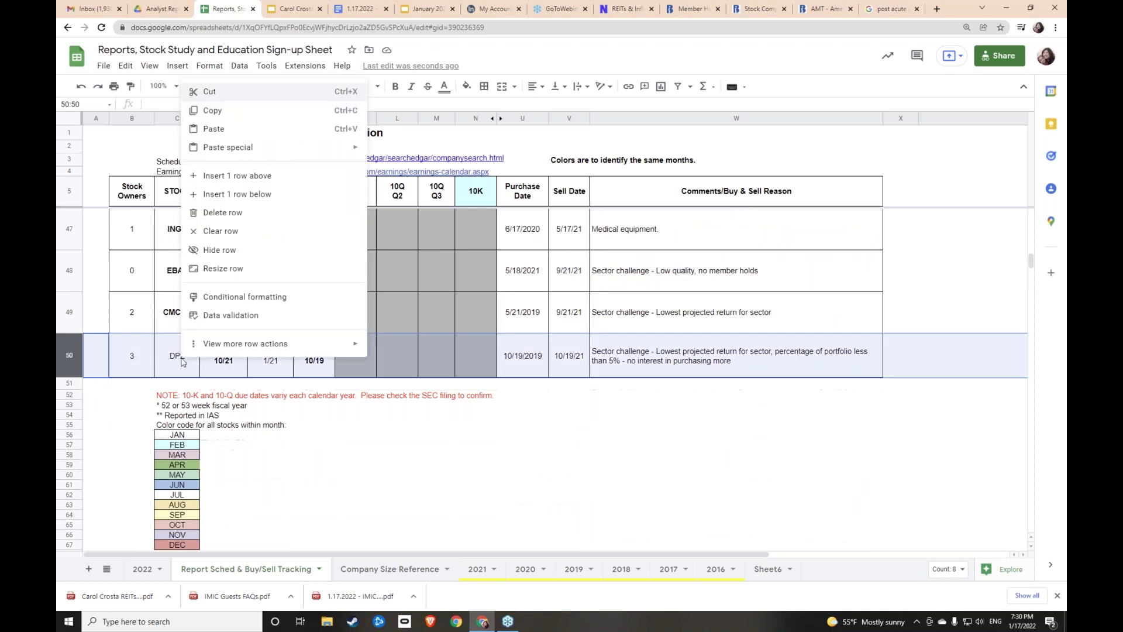
pyautogui.click(228, 194)
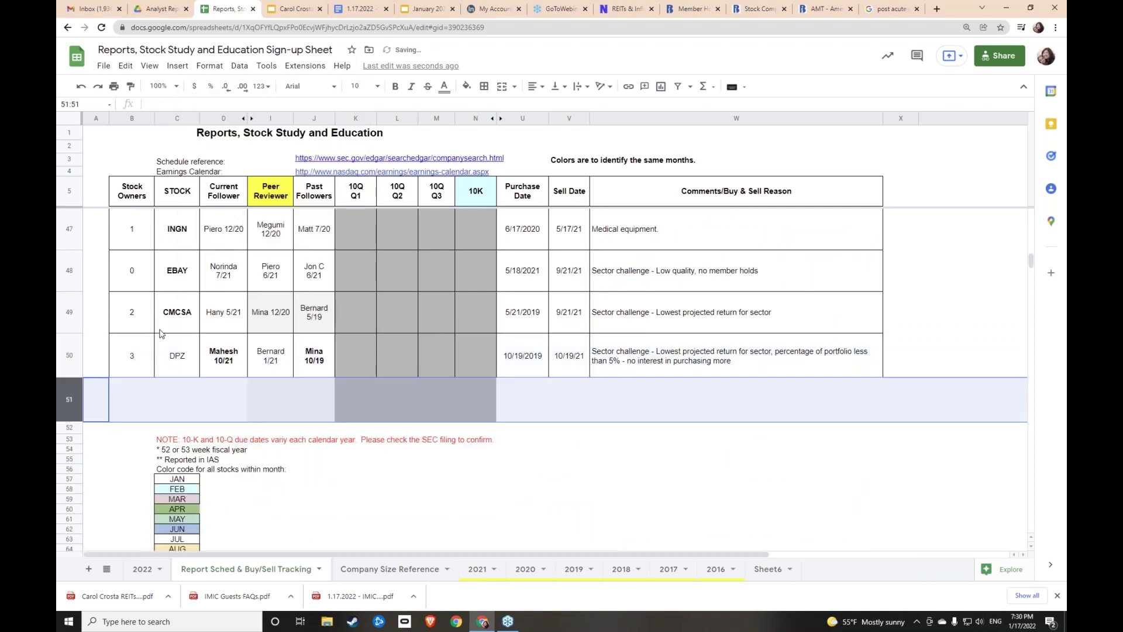
pyautogui.click(117, 406)
pyautogui.click(96, 403)
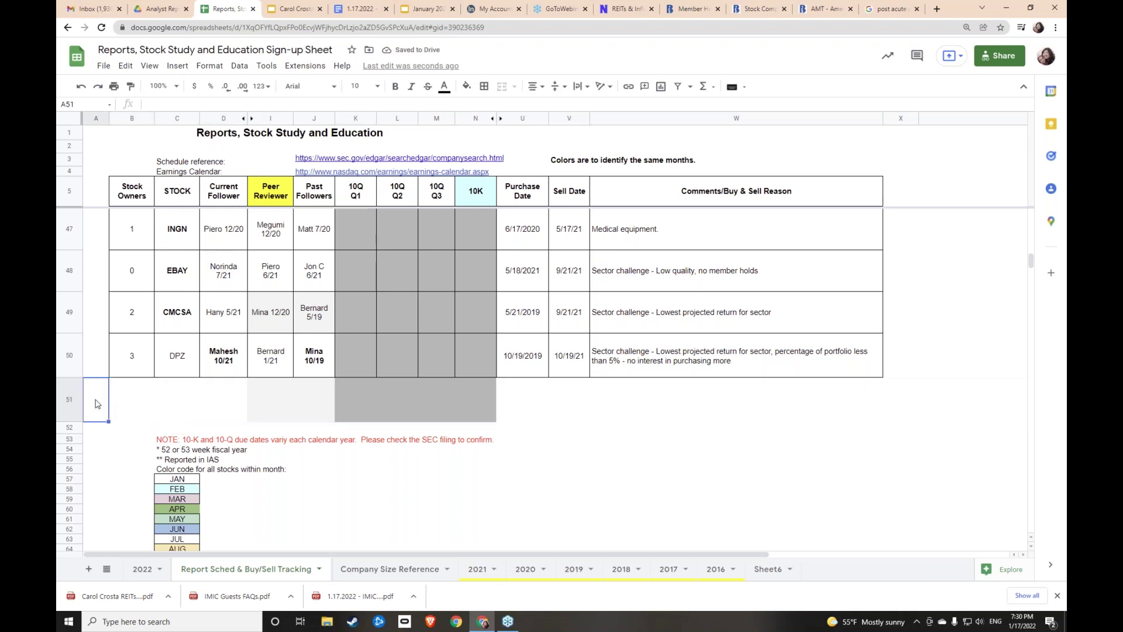
pyautogui.hotkey('ctrl', 'v')
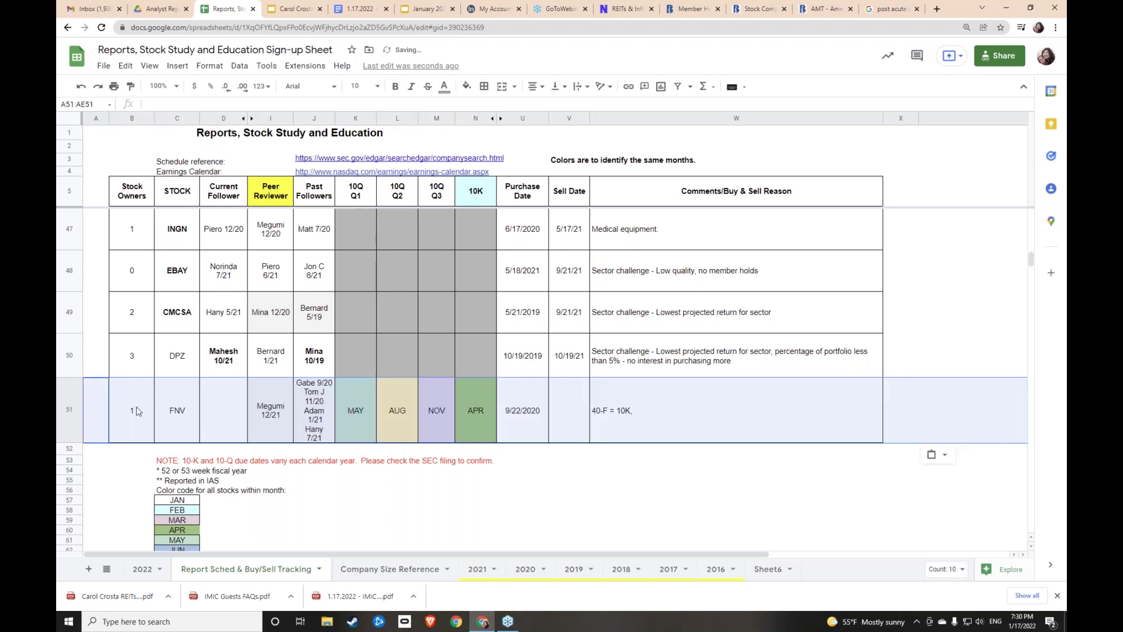
pyautogui.click(140, 411)
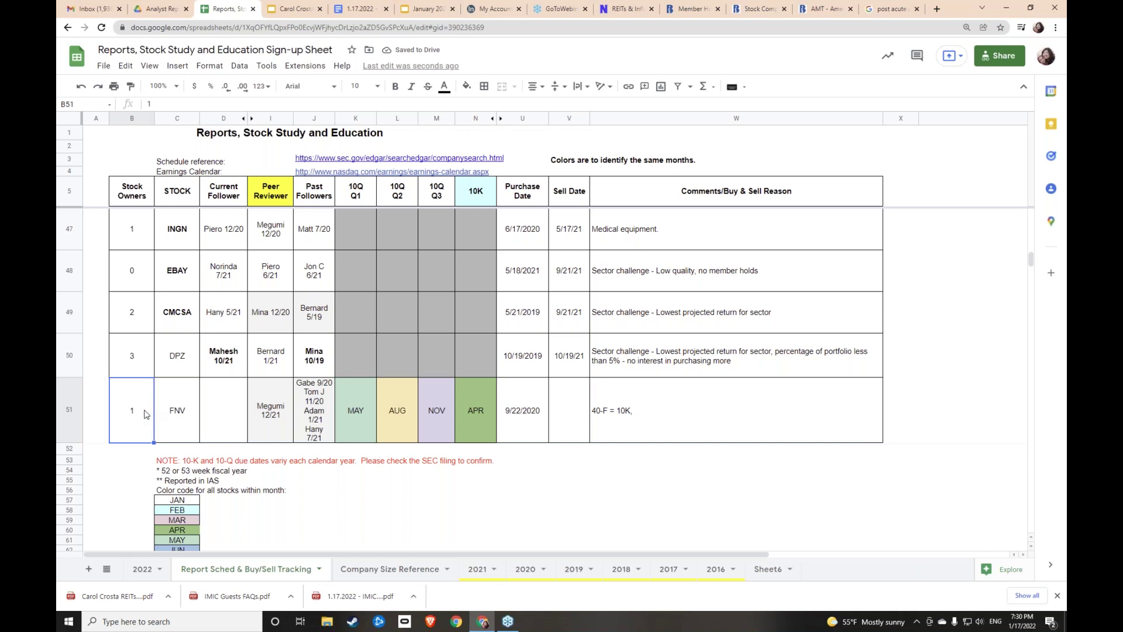
# Step: Scroll back up to the holdings and select FLT's entire row 8
pyautogui.scroll(15, 174, 385)
pyautogui.scroll(8, 173, 374)
pyautogui.click(133, 316)
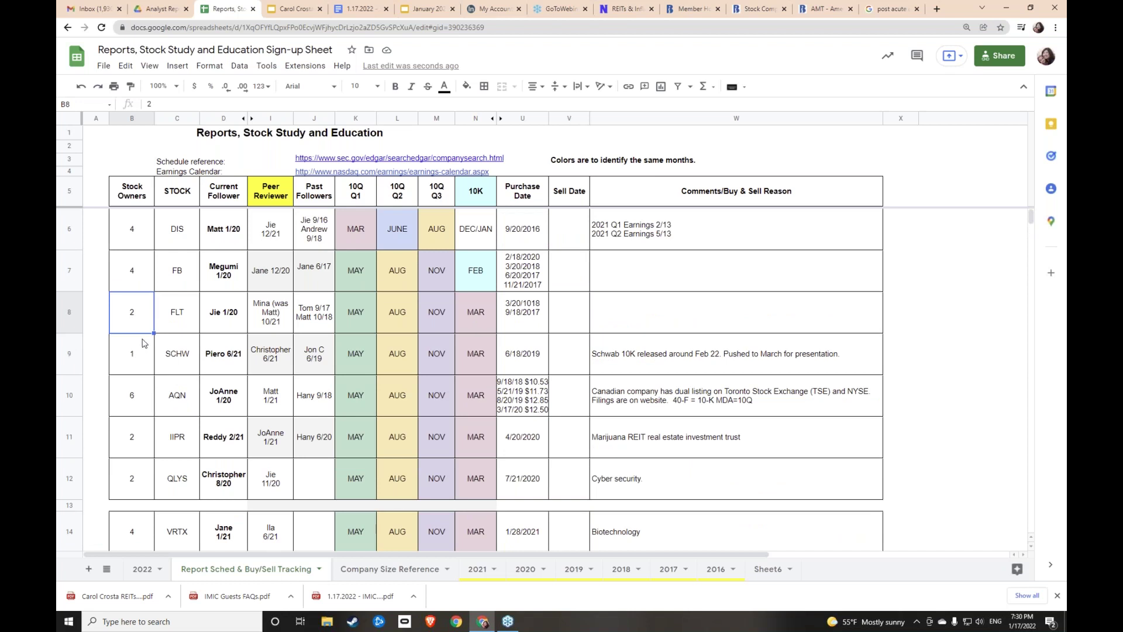
pyautogui.scroll(-5, 143, 343)
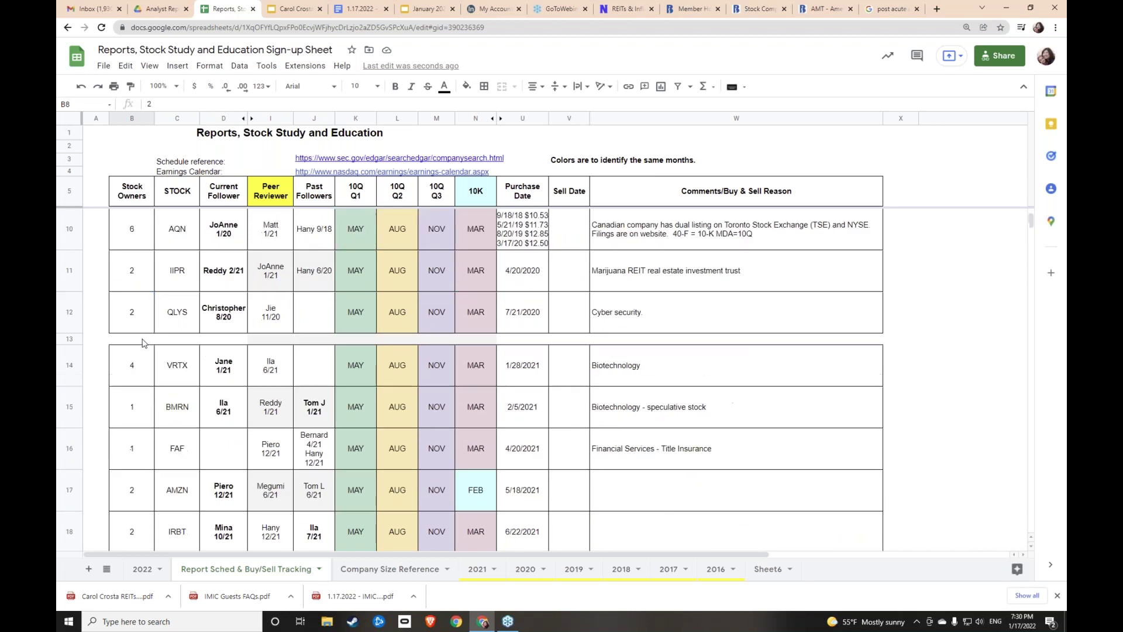
pyautogui.scroll(5, 143, 343)
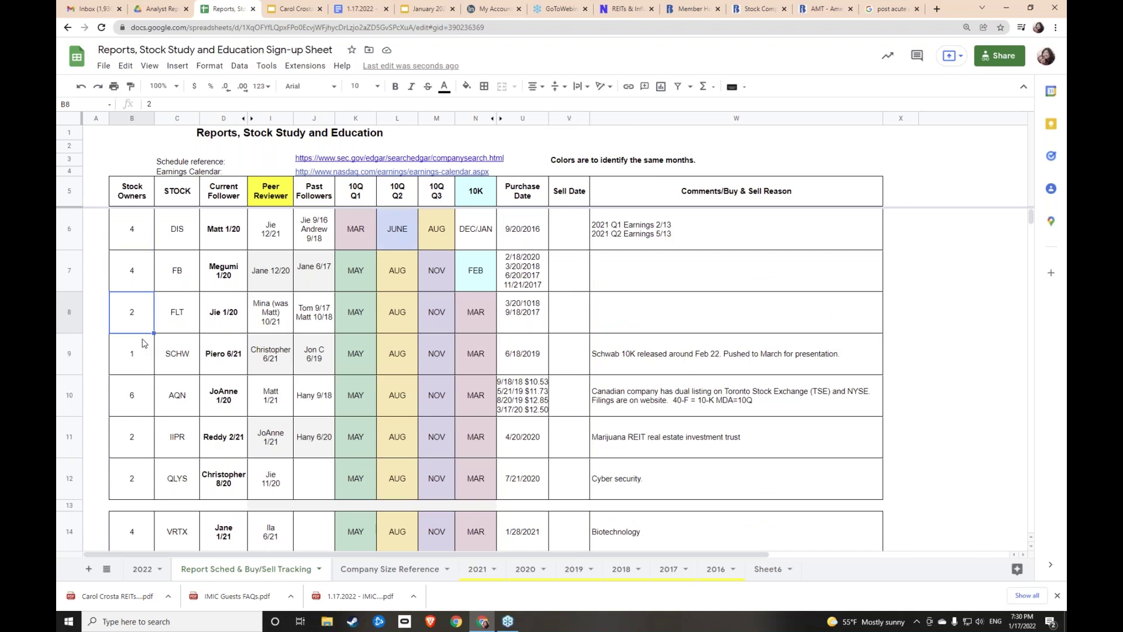
pyautogui.click(65, 321)
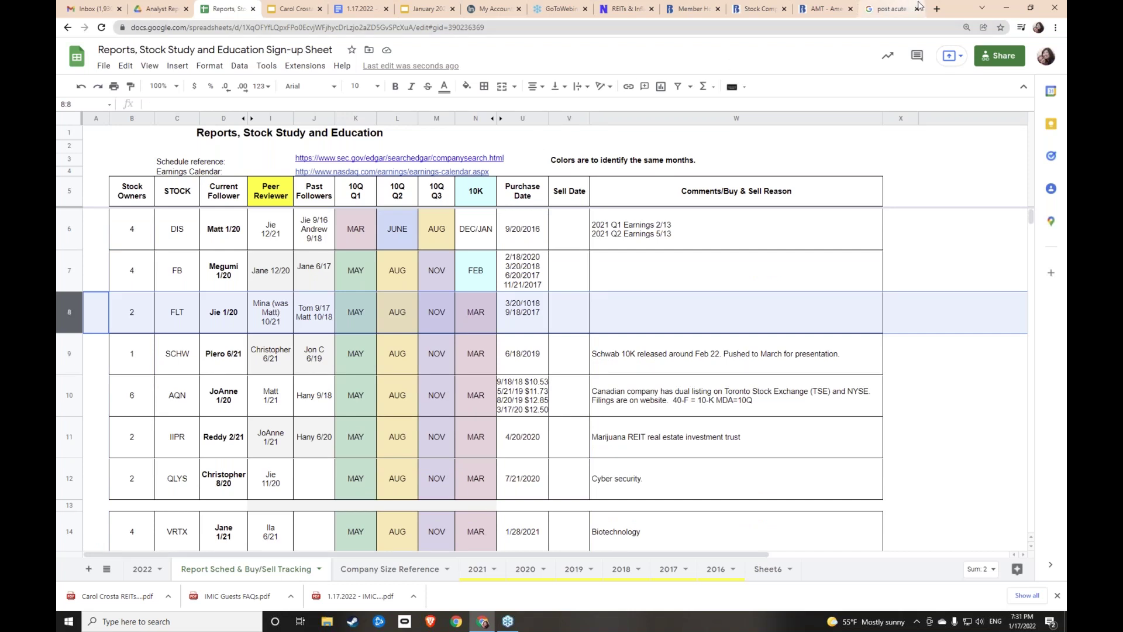
# Step: In the last browser tab, load iclub.com from the address bar
pyautogui.click(895, 9)
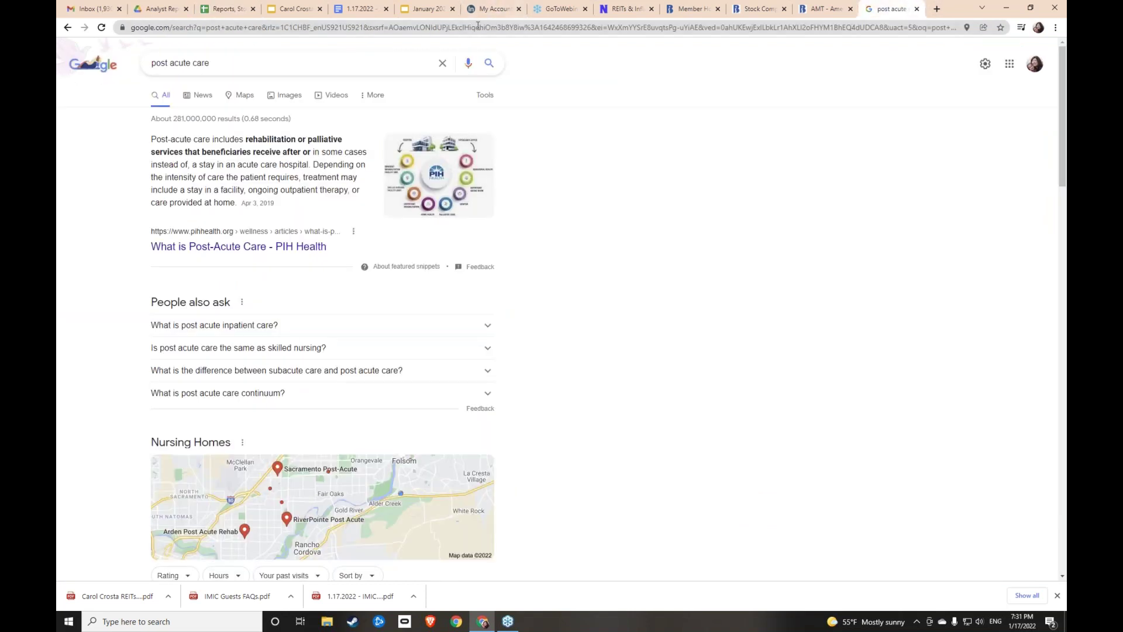
pyautogui.click(478, 29)
pyautogui.write('iclub.com')
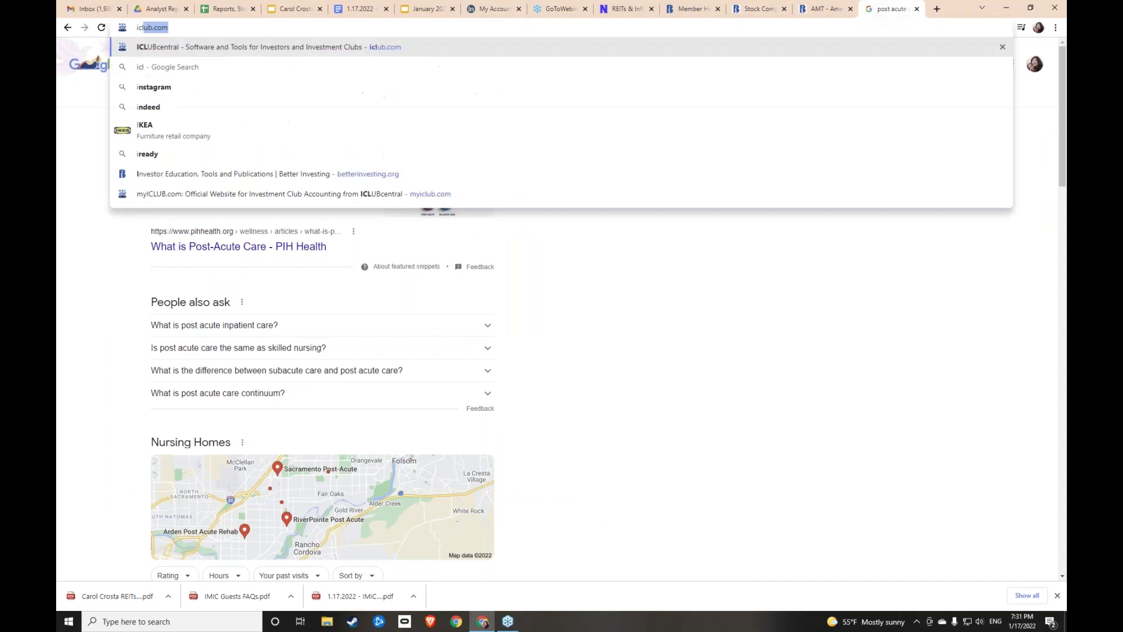
pyautogui.press('Return')
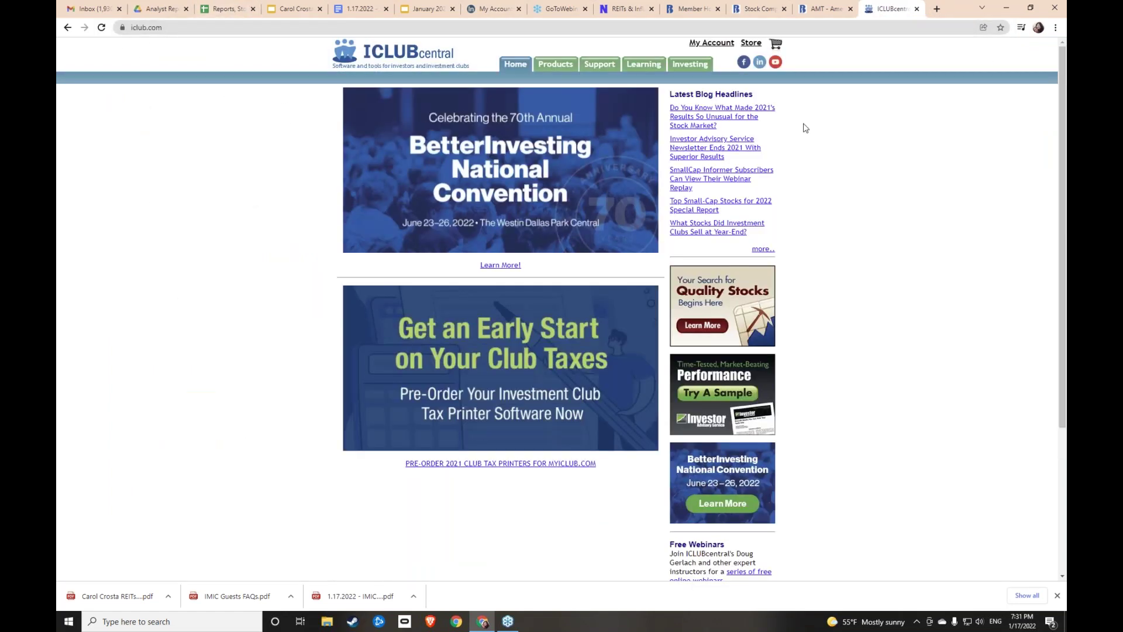
# Step: Log into ICLUBcentral with the saved username and the account password
pyautogui.click(705, 44)
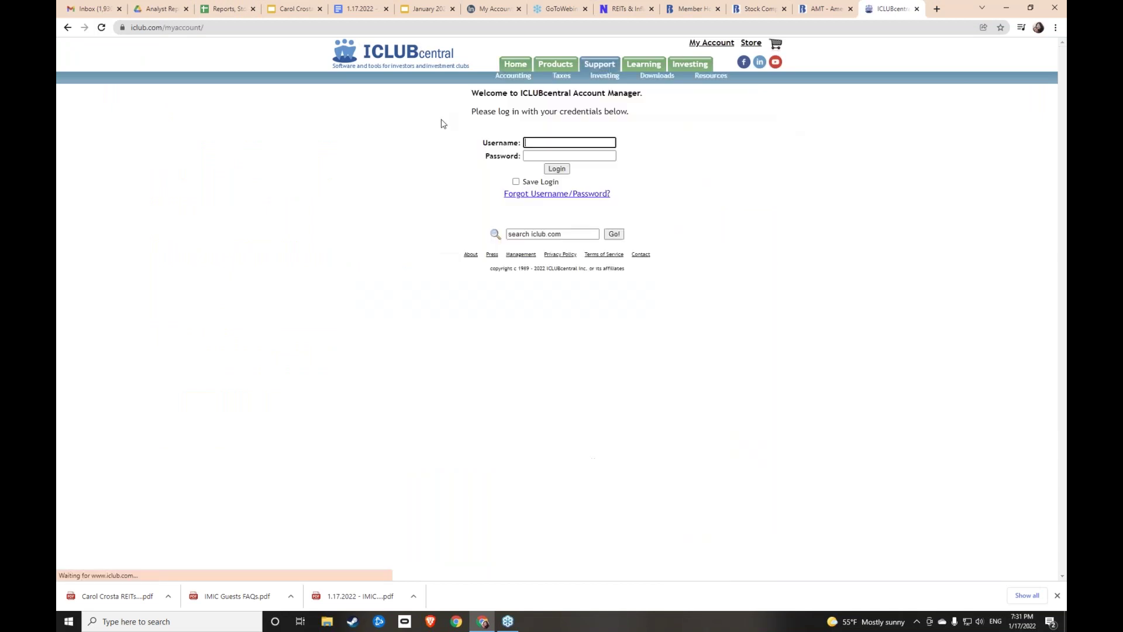
pyautogui.write('smar')
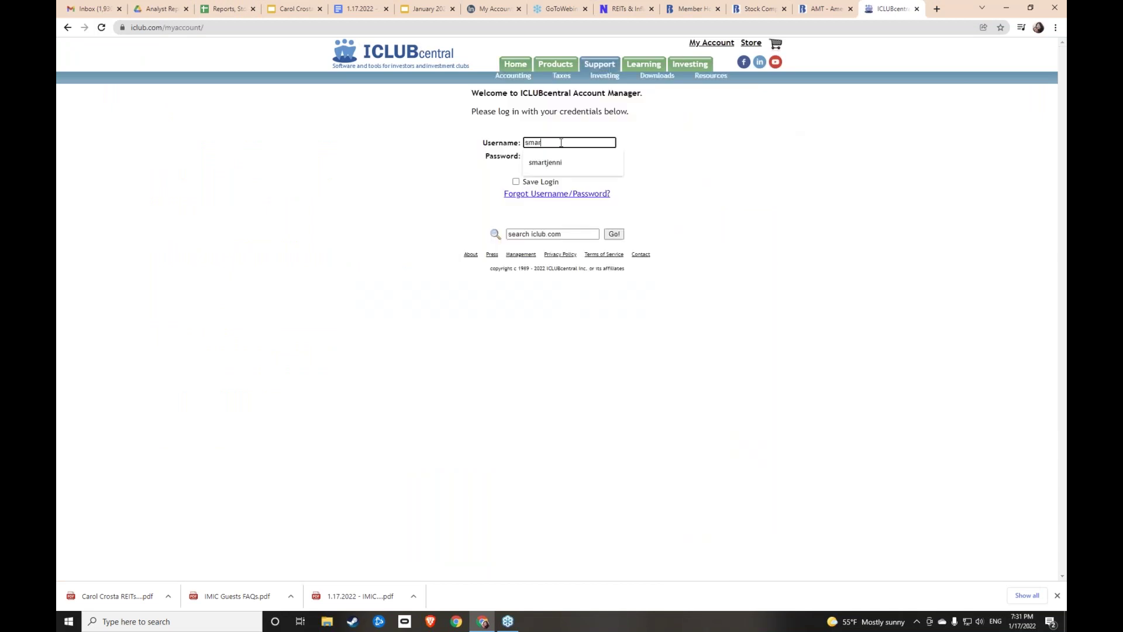
pyautogui.click(557, 167)
pyautogui.click(532, 155)
pyautogui.write('••••••')
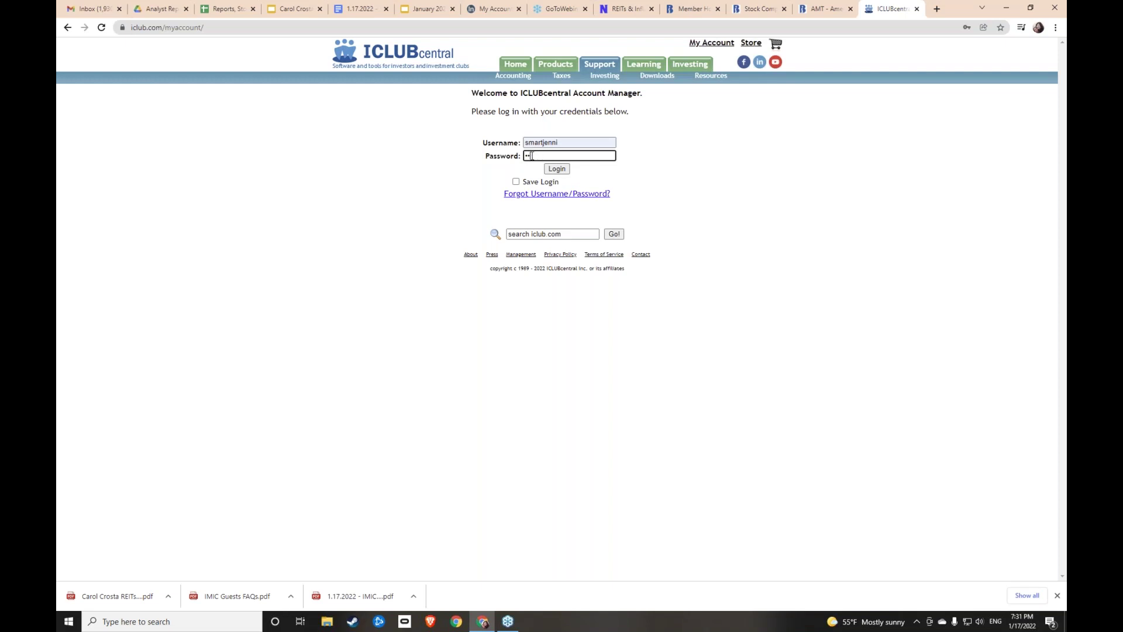
pyautogui.write('••••••')
pyautogui.press('Return')
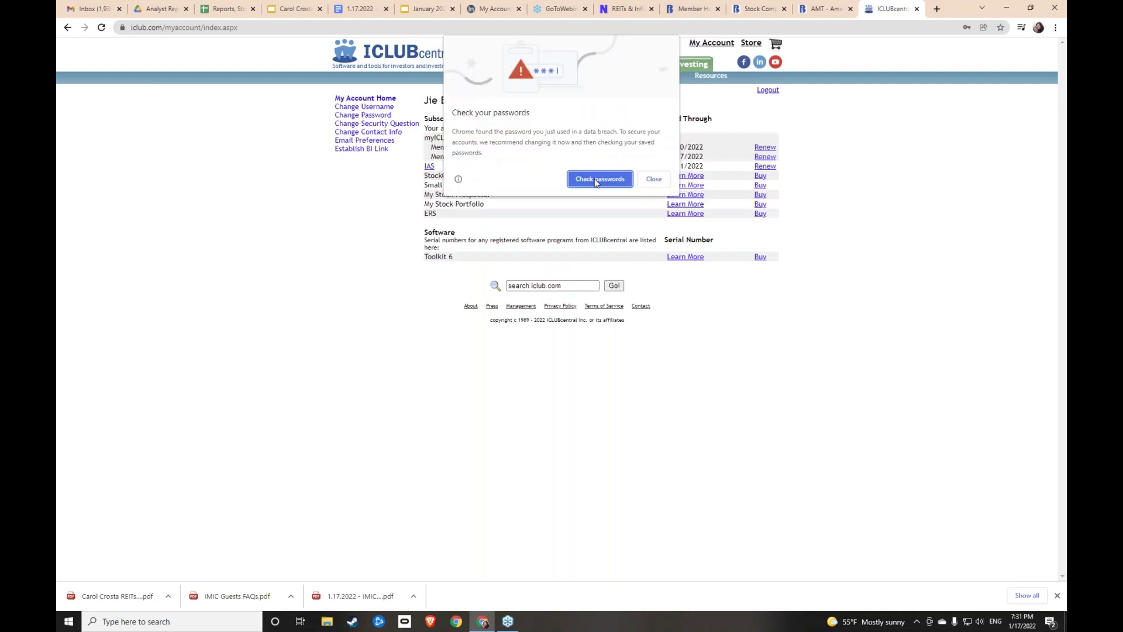
# Step: Dismiss Chrome's password breach warnings and complete the myICLUB login
pyautogui.click(655, 182)
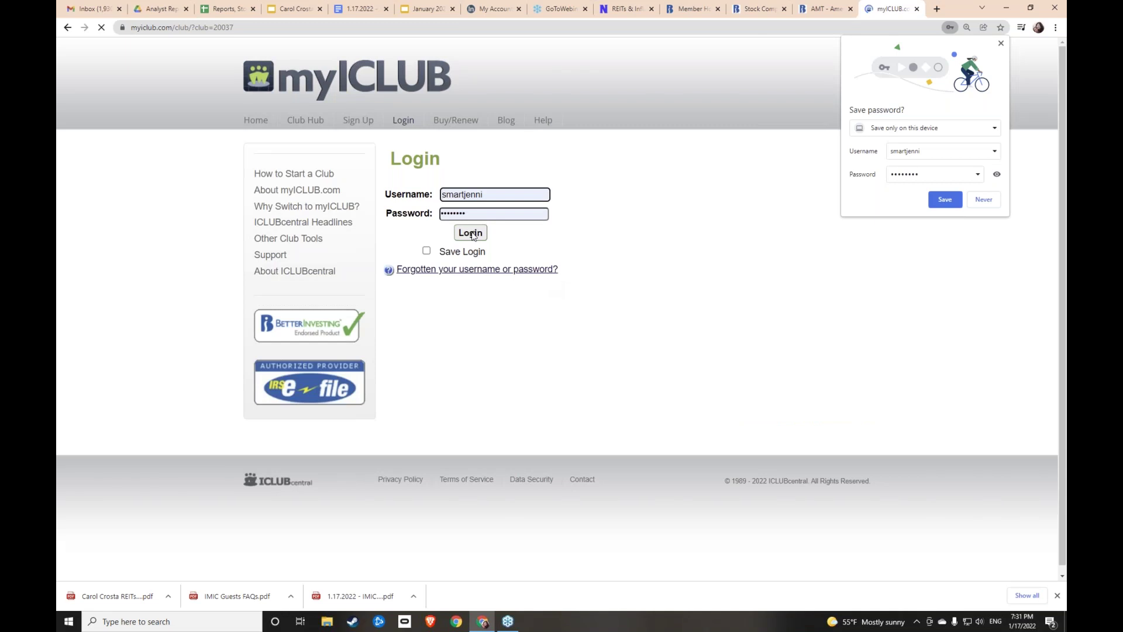
pyautogui.click(472, 232)
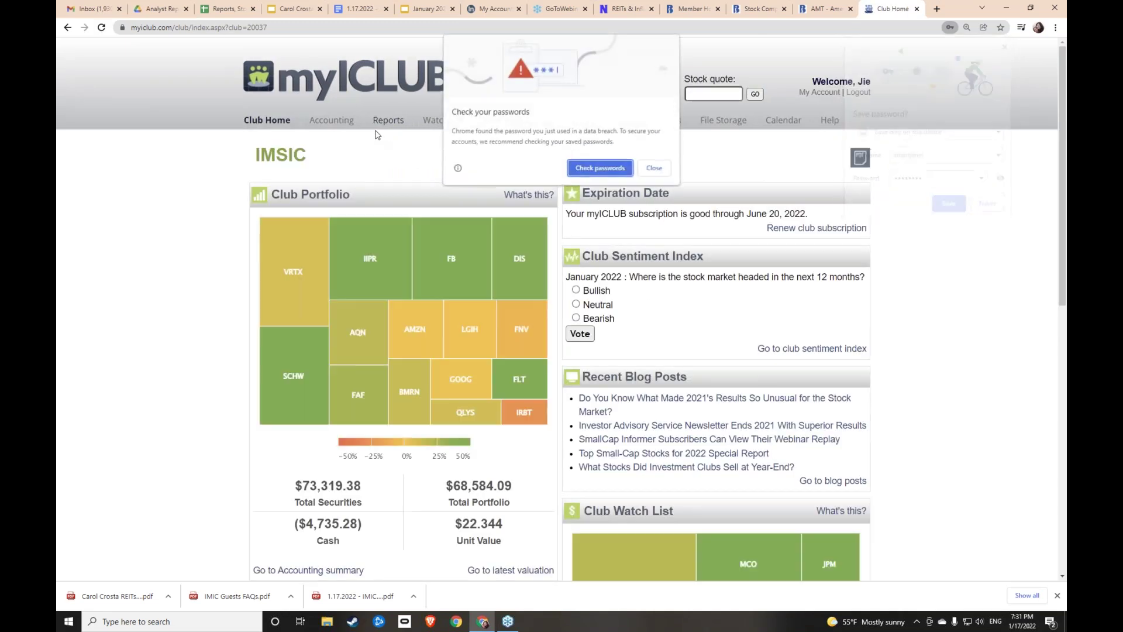
pyautogui.click(653, 168)
# Step: Open the Portfolio Gain/Loss report from Reports & Charts and decline saving the password
pyautogui.click(331, 120)
pyautogui.click(388, 119)
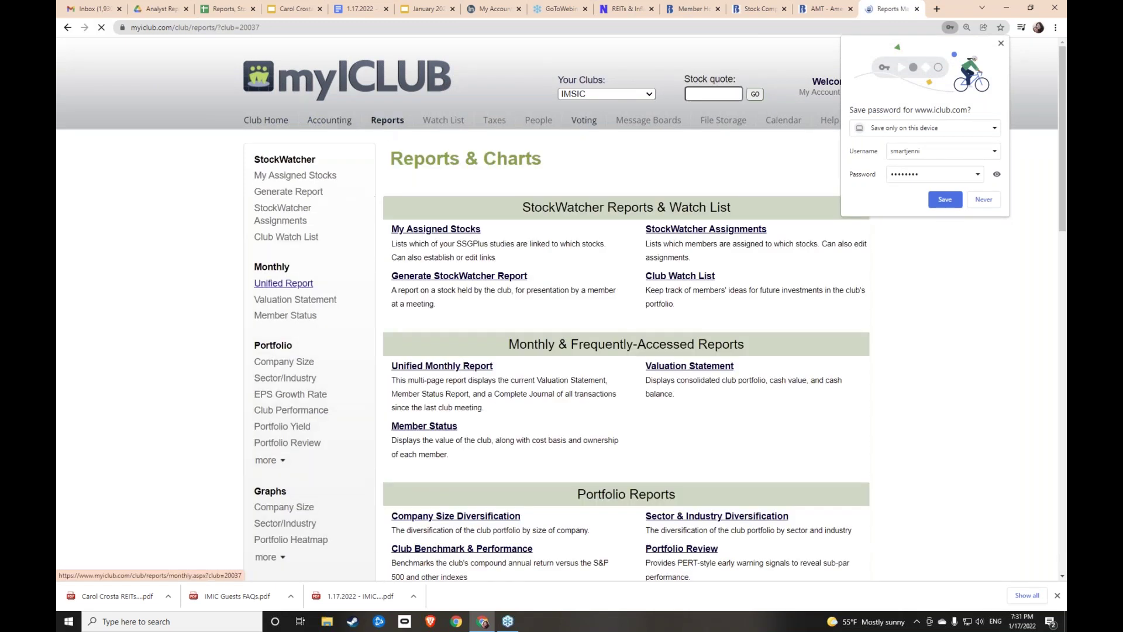
pyautogui.scroll(-2, 304, 346)
pyautogui.click(270, 355)
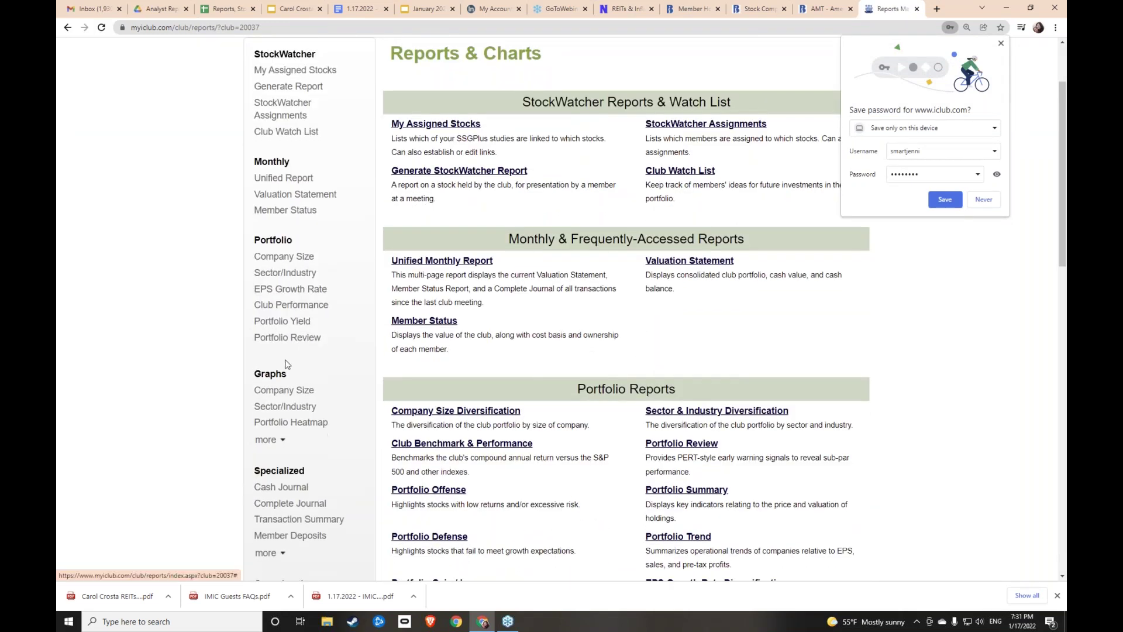
pyautogui.click(322, 419)
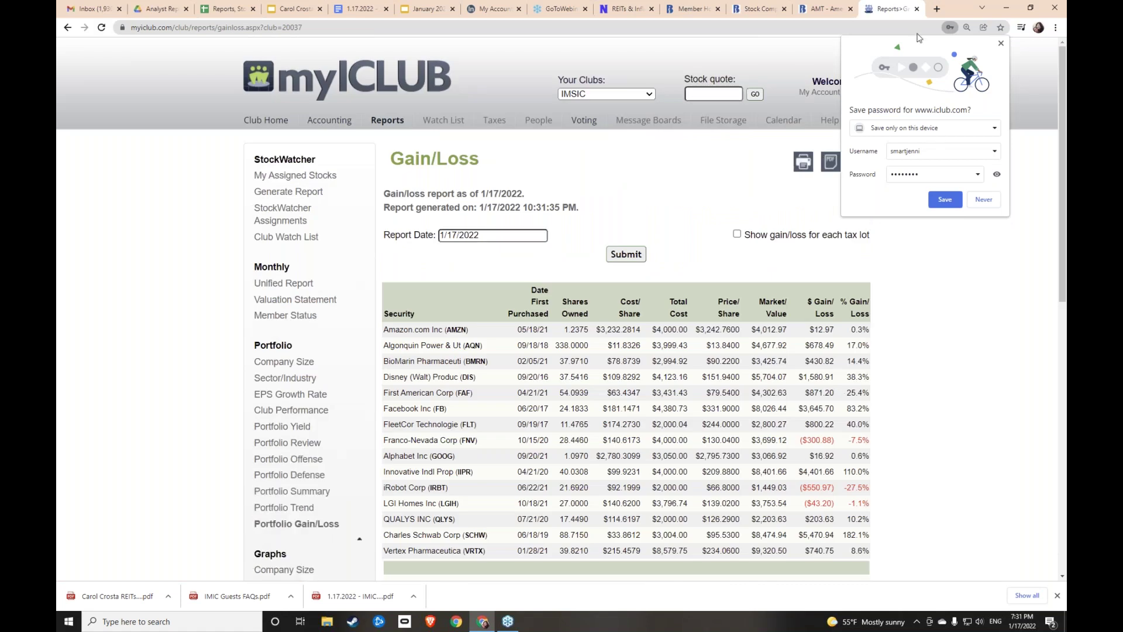
pyautogui.click(984, 199)
# Step: Highlight FleetCor's 40% gain figure on the Gain/Loss report
pyautogui.scroll(-4, 955, 331)
pyautogui.scroll(2, 955, 331)
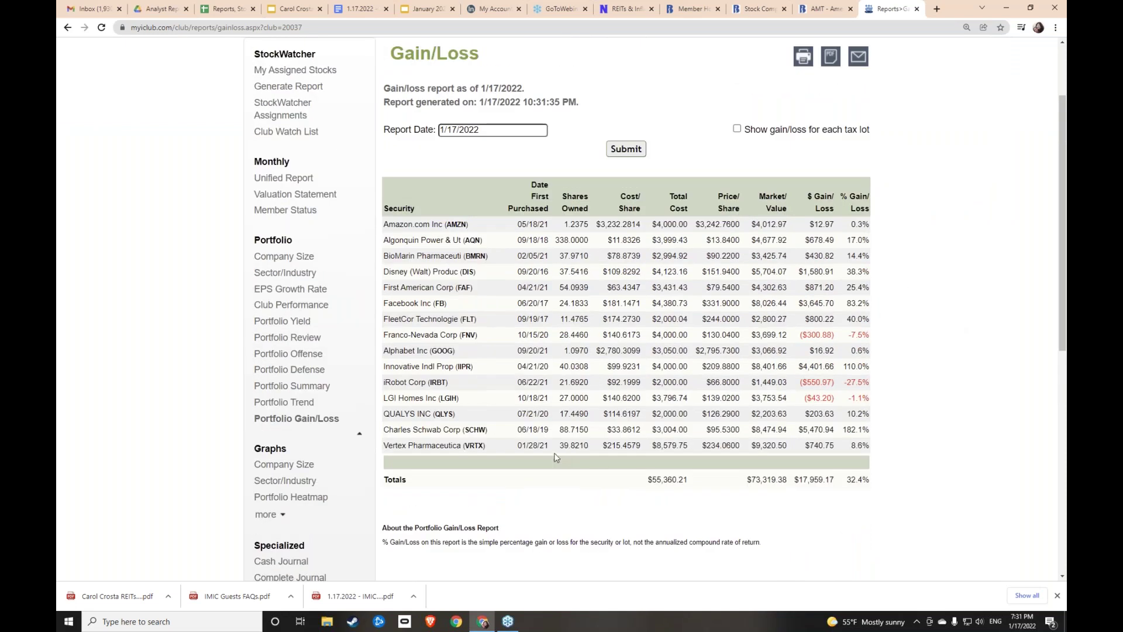
pyautogui.moveTo(845, 319)
pyautogui.mouseDown()
pyautogui.moveTo(873, 318)
pyautogui.moveTo(834, 324)
pyautogui.mouseUp()
pyautogui.click(834, 324)
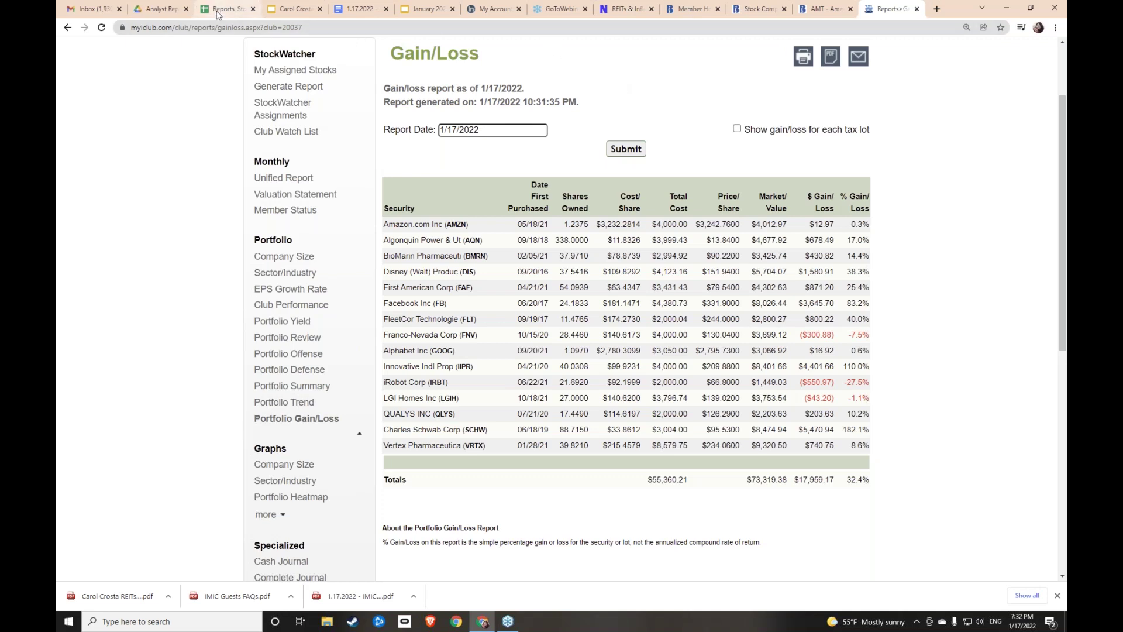
pyautogui.moveTo(220, 14)
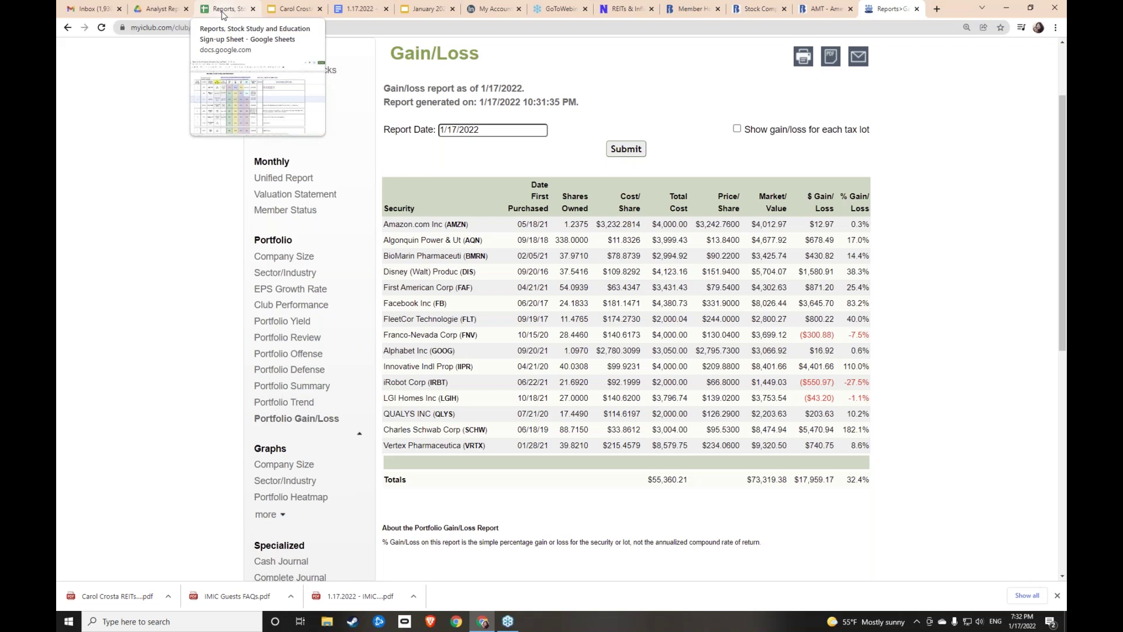
# Step: Back in the sign-up sheet, scroll to row 51 and edit FNV's comment in W51
pyautogui.click(222, 9)
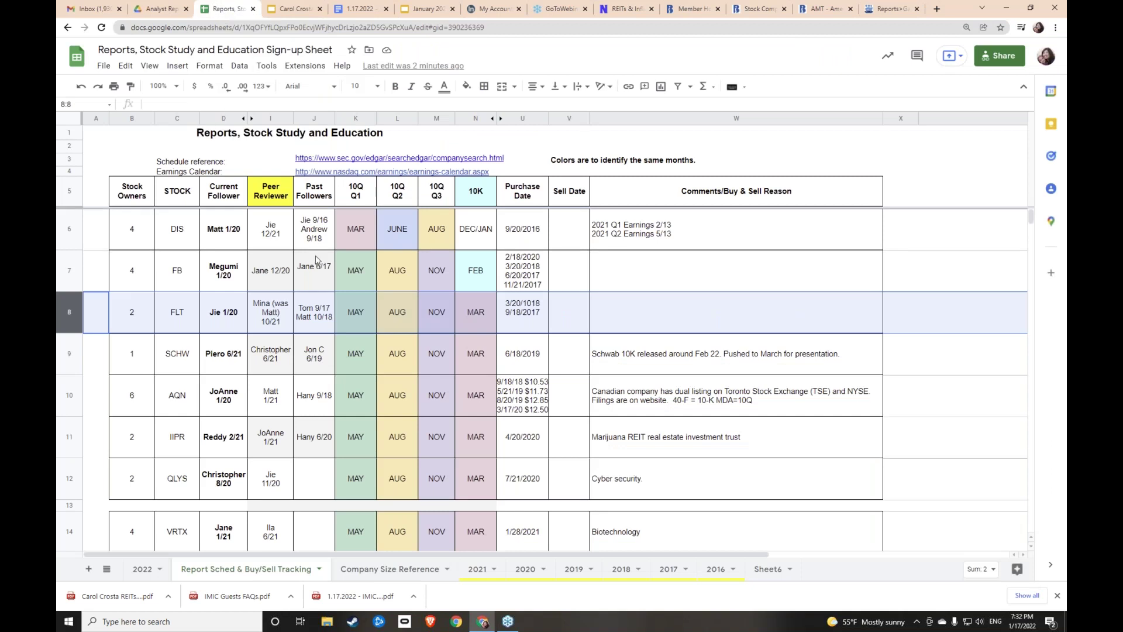
pyautogui.scroll(-9, 318, 264)
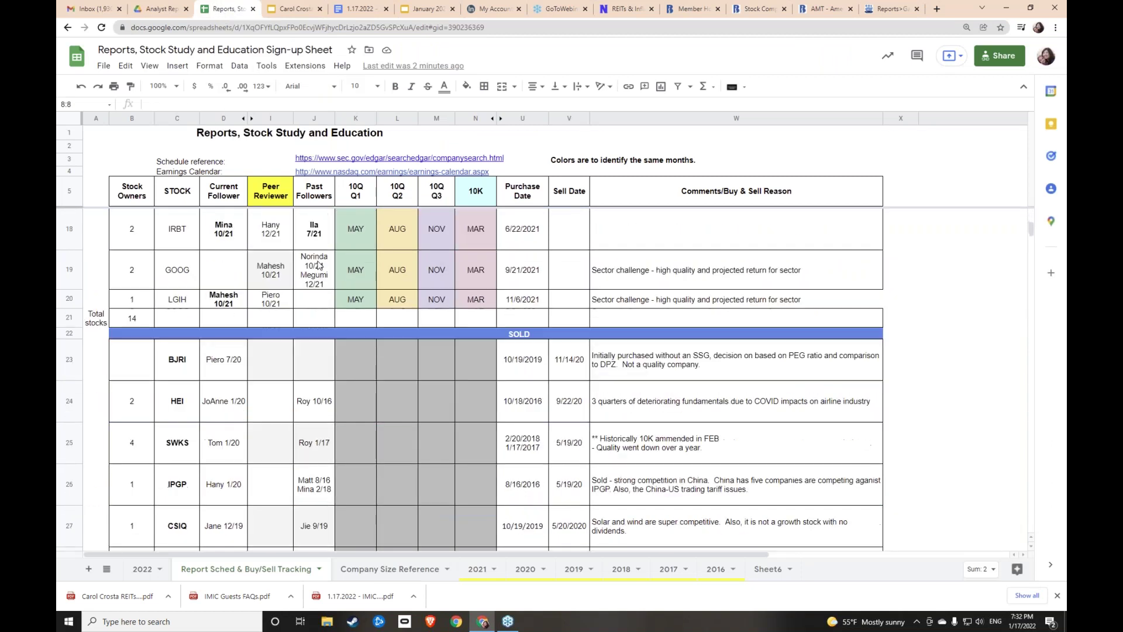
pyautogui.scroll(-15, 317, 264)
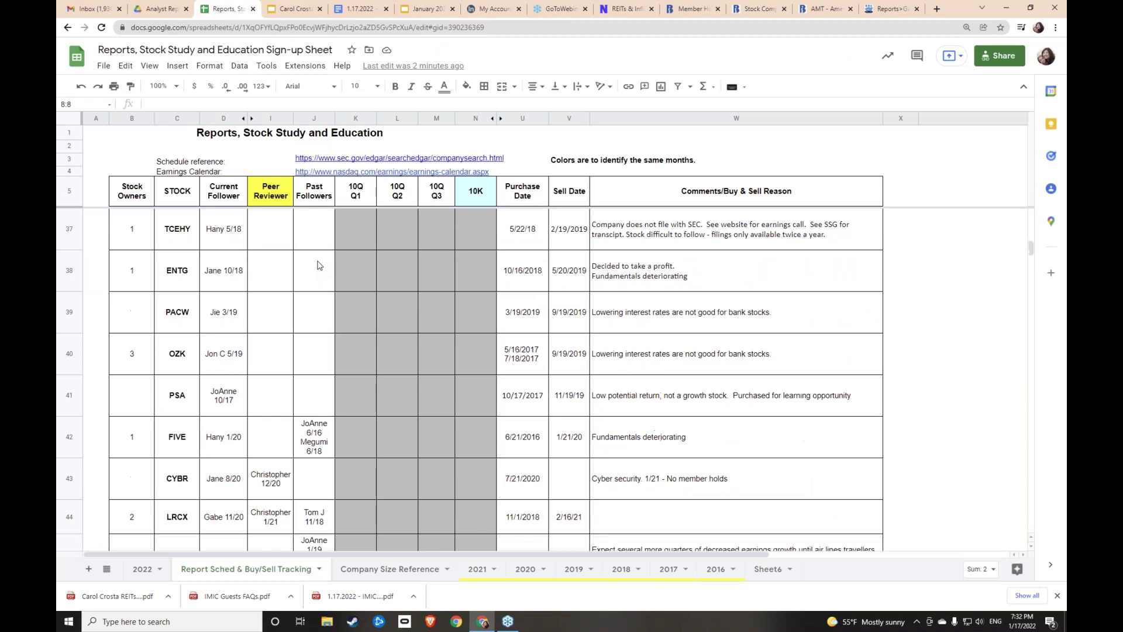
pyautogui.scroll(-5, 317, 264)
pyautogui.scroll(2, 317, 263)
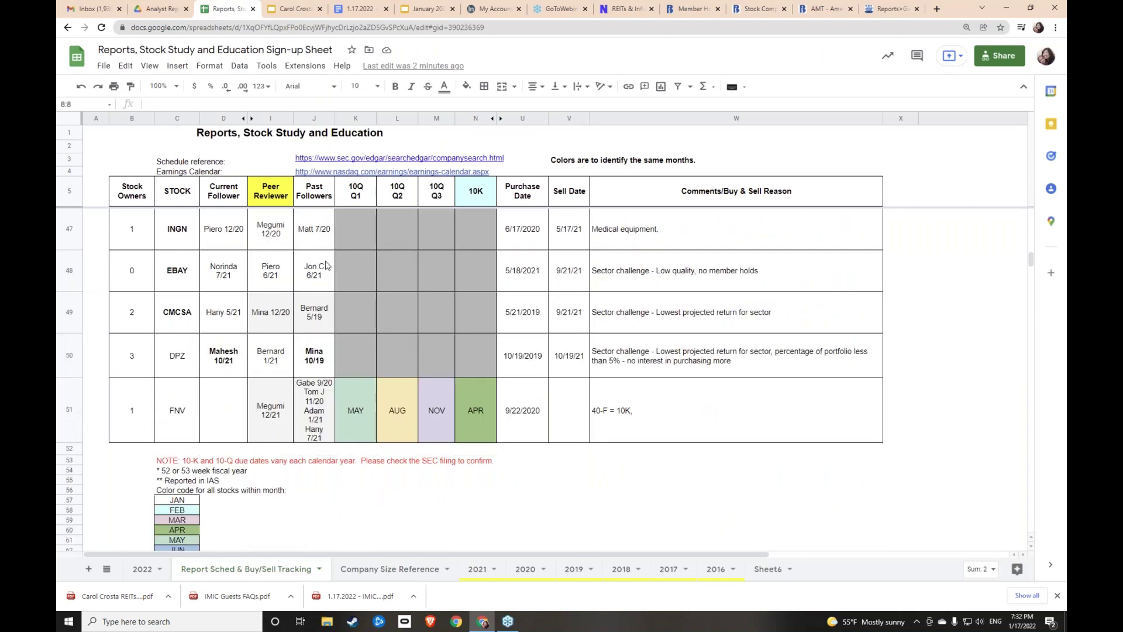
pyautogui.doubleClick(679, 416)
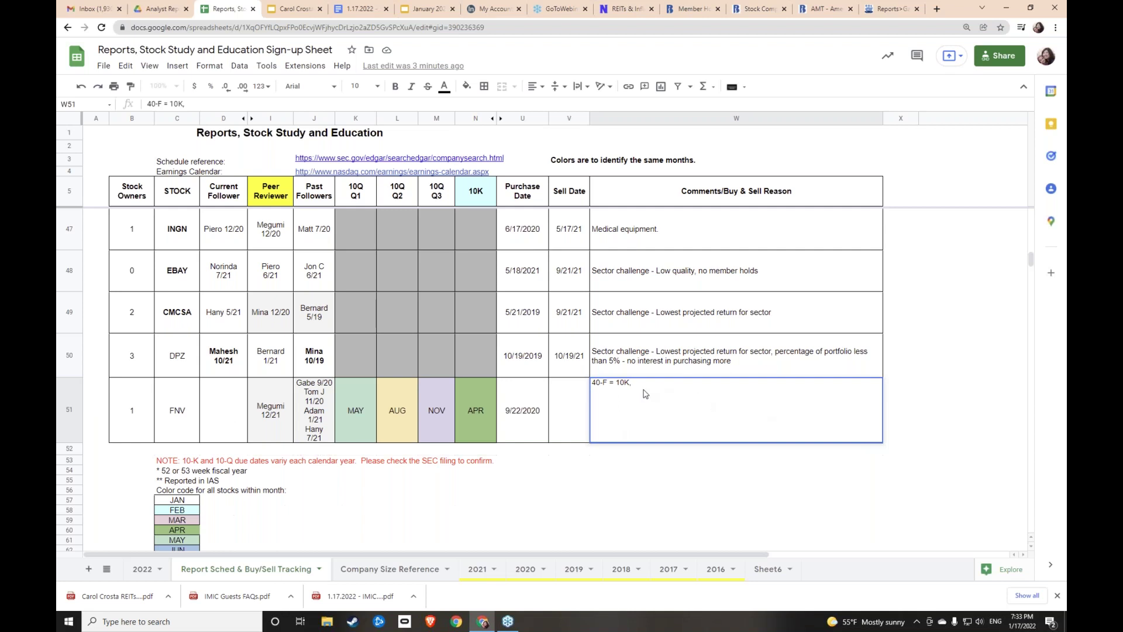
# Step: Add 'No one owned it and it reduces the number of stocks for members to follow' to W51
pyautogui.click(681, 471)
pyautogui.doubleClick(627, 432)
pyautogui.write('Sell')
pyautogui.press('BackSpace')
pyautogui.press('BackSpace')
pyautogui.press('BackSpace')
pyautogui.write('No')
pyautogui.write(' one own')
pyautogui.write('s this')
pyautogui.press('BackSpace')
pyautogui.press('BackSpace')
pyautogui.press('BackSpace')
pyautogui.press('BackSpace')
pyautogui.press('BackSpace')
pyautogui.press('BackSpace')
pyautogui.write('ed it and it reduce the')
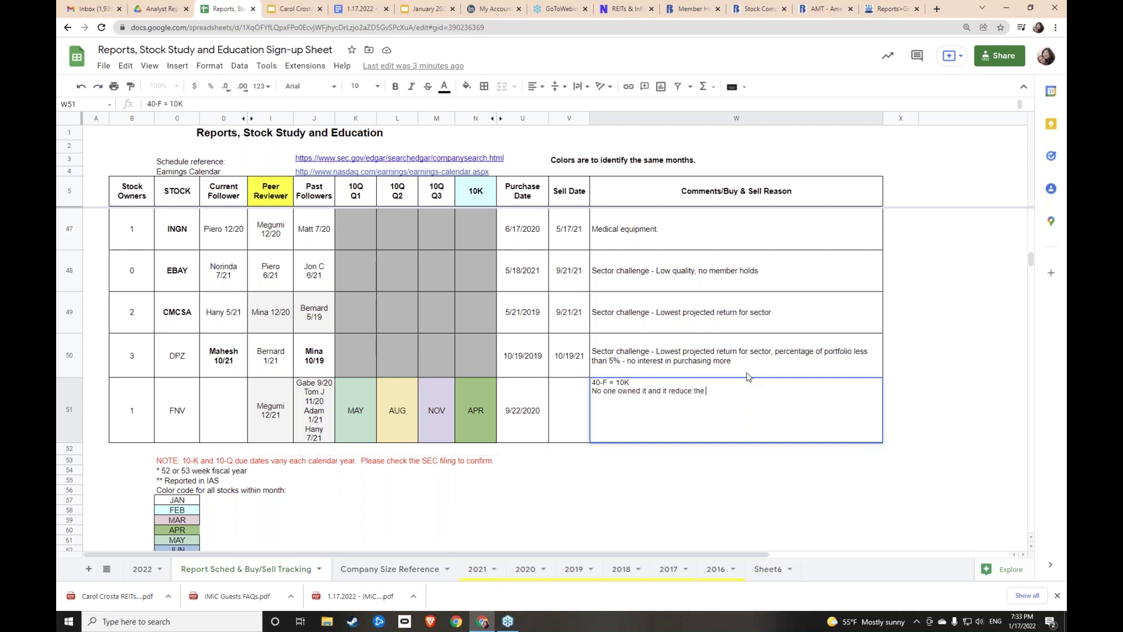
pyautogui.write(' number of stocks ')
pyautogui.write('for')
pyautogui.write('s')
pyautogui.write('members to fol')
pyautogui.write('low.')
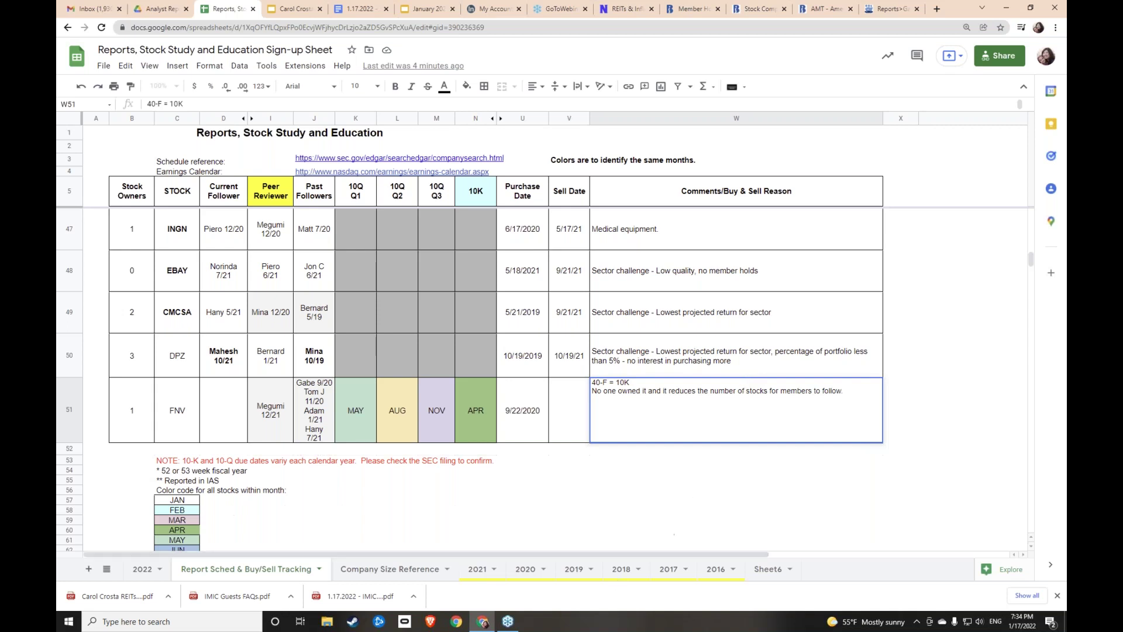
# Step: Commit FNV's comment and copy DPZ's grey formatting onto FNV's report-month cells
pyautogui.click(514, 624)
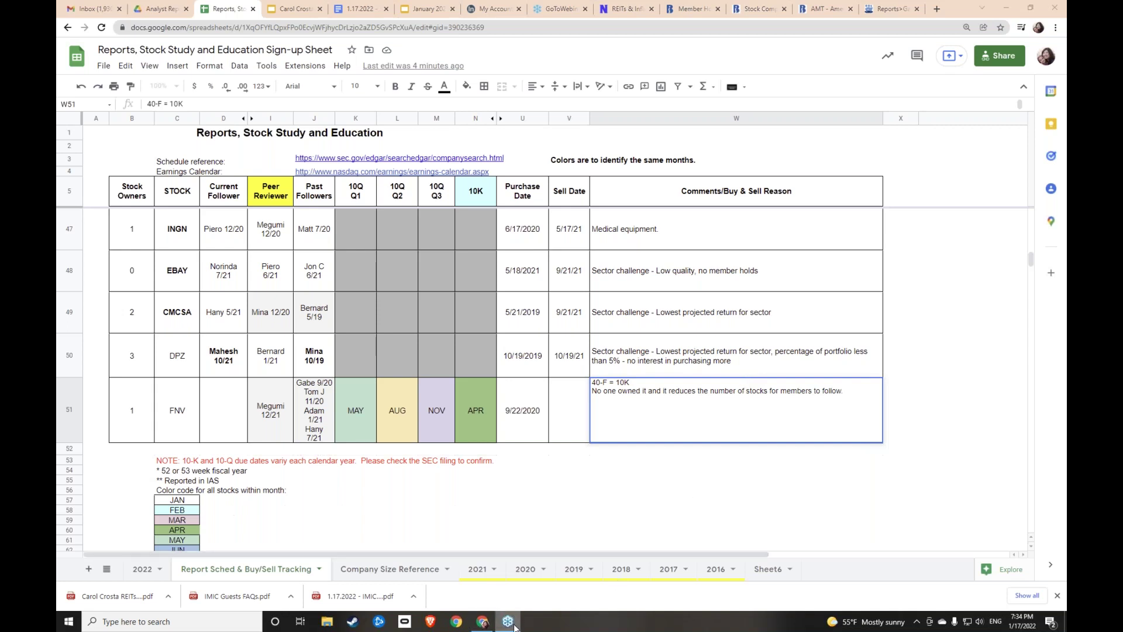
pyautogui.click(621, 491)
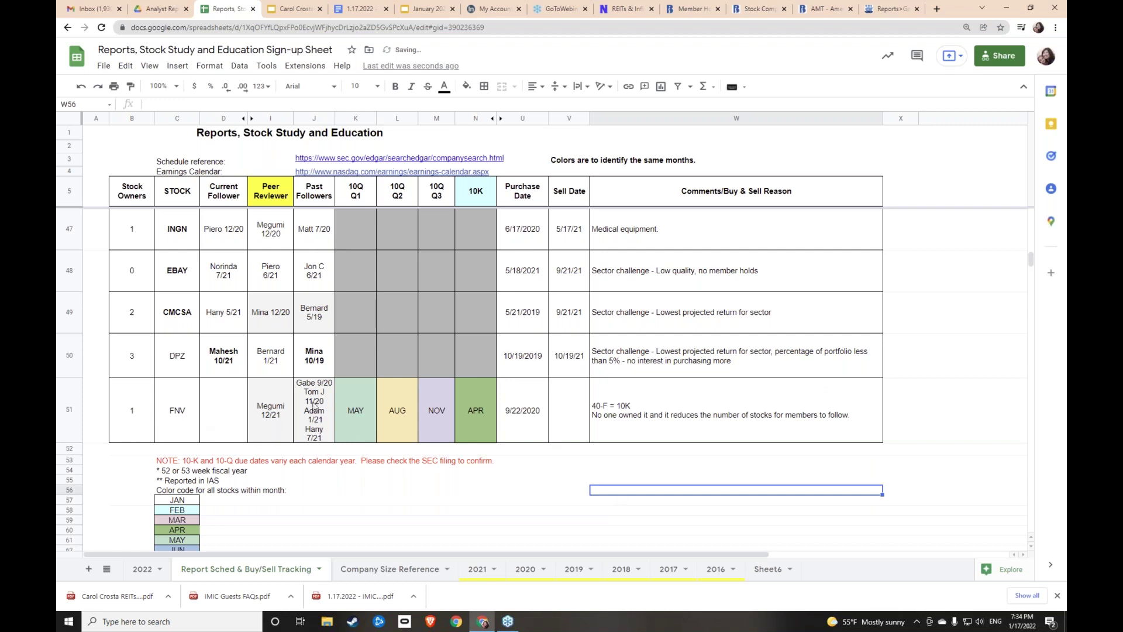
pyautogui.moveTo(355, 356); pyautogui.dragTo(476, 355)
pyautogui.click(131, 86)
pyautogui.moveTo(361, 405); pyautogui.dragTo(477, 409)
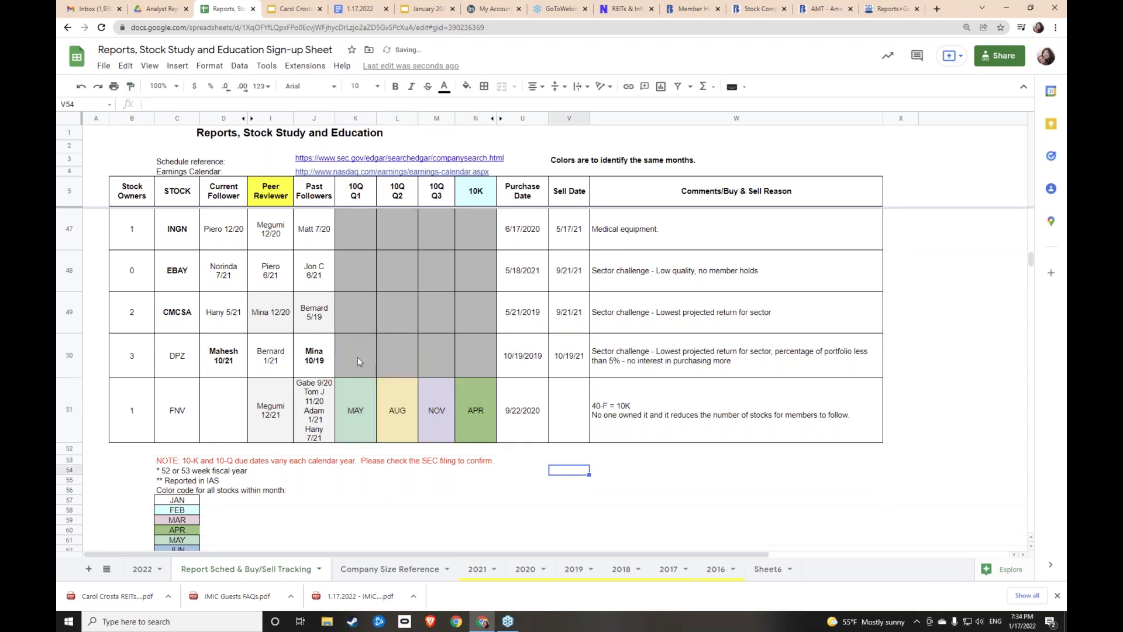
pyautogui.moveTo(357, 356); pyautogui.dragTo(475, 364)
pyautogui.click(130, 86)
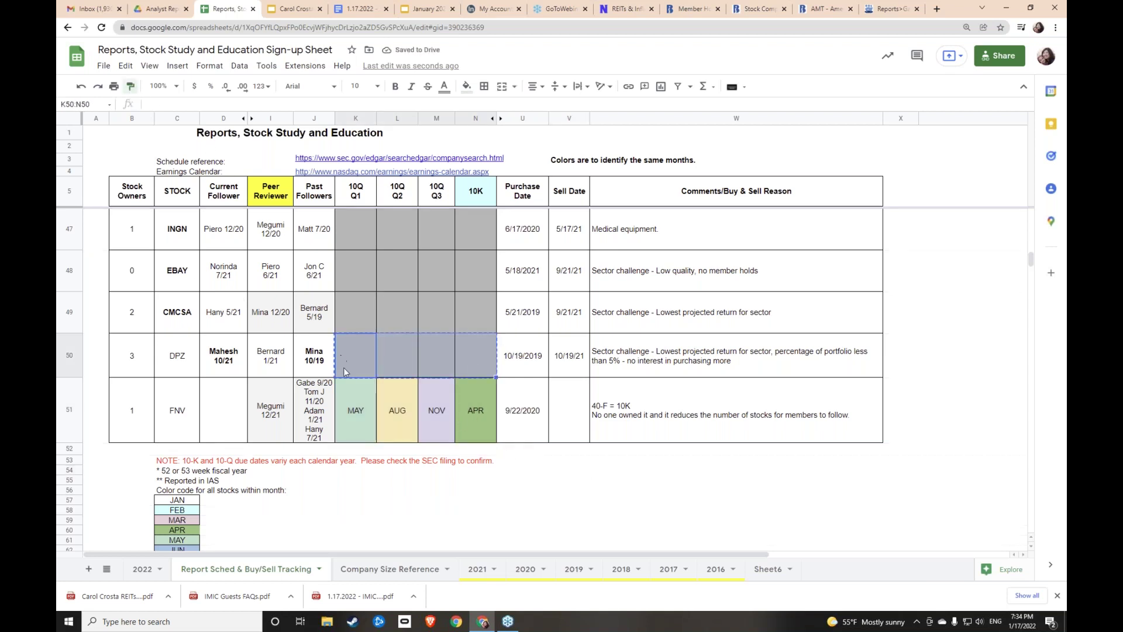
pyautogui.moveTo(352, 399); pyautogui.dragTo(485, 404)
pyautogui.click(512, 455)
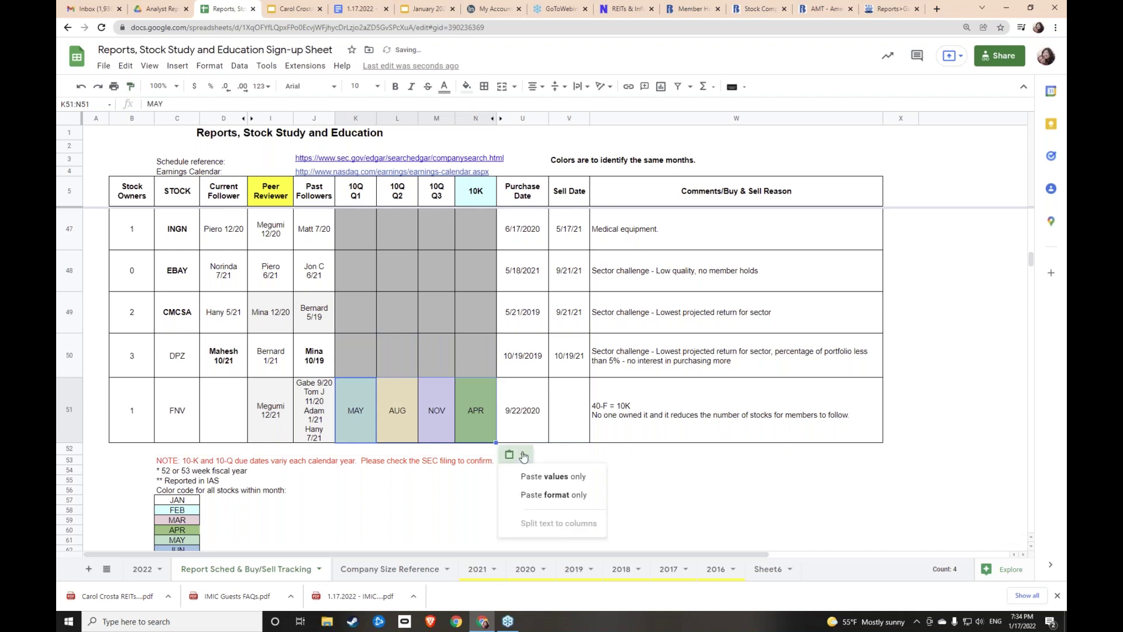
pyautogui.click(529, 495)
pyautogui.click(594, 490)
# Step: Copy DPZ's grey empty cells K50:N50 and paste them over FNV's K51:N51
pyautogui.moveTo(360, 359); pyautogui.dragTo(472, 363)
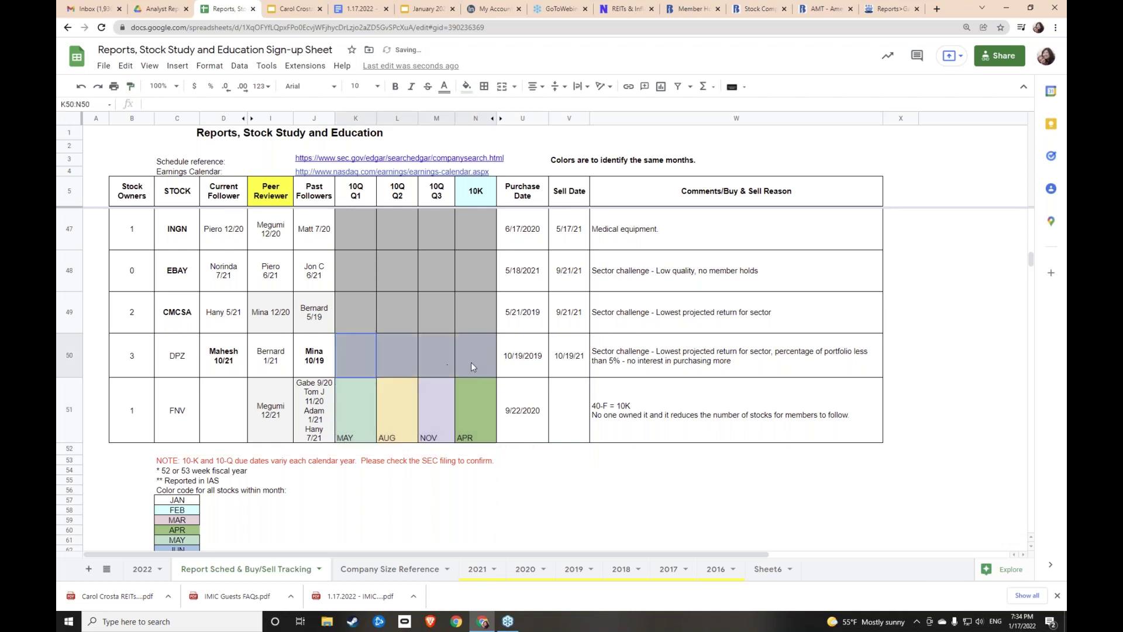
pyautogui.hotkey('ctrl', 'c')
pyautogui.moveTo(361, 409); pyautogui.dragTo(467, 406)
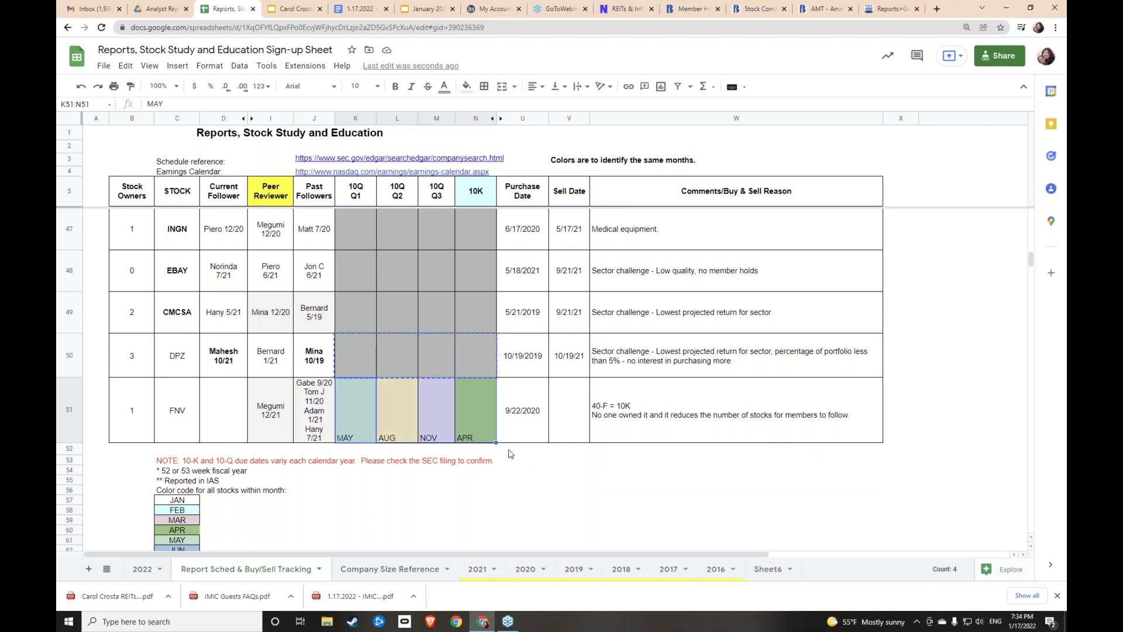
pyautogui.hotkey('ctrl', 'v')
pyautogui.click(569, 480)
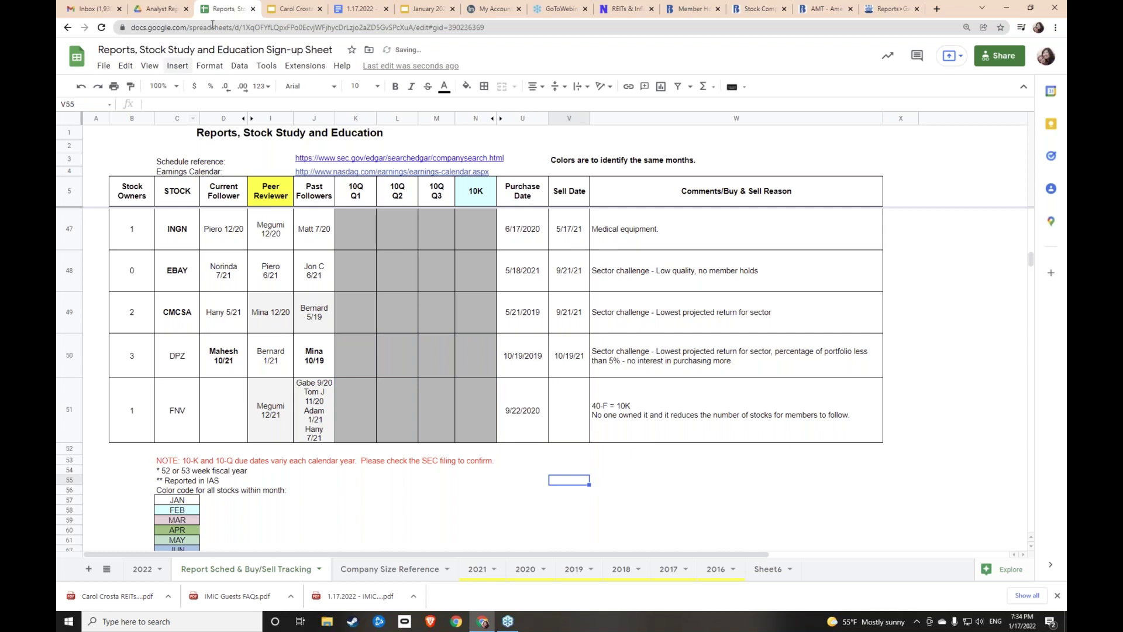
# Step: On the 2022 sheet, clear the '?' placeholder and FNV from the 4/18/2022 annual reports
pyautogui.click(142, 569)
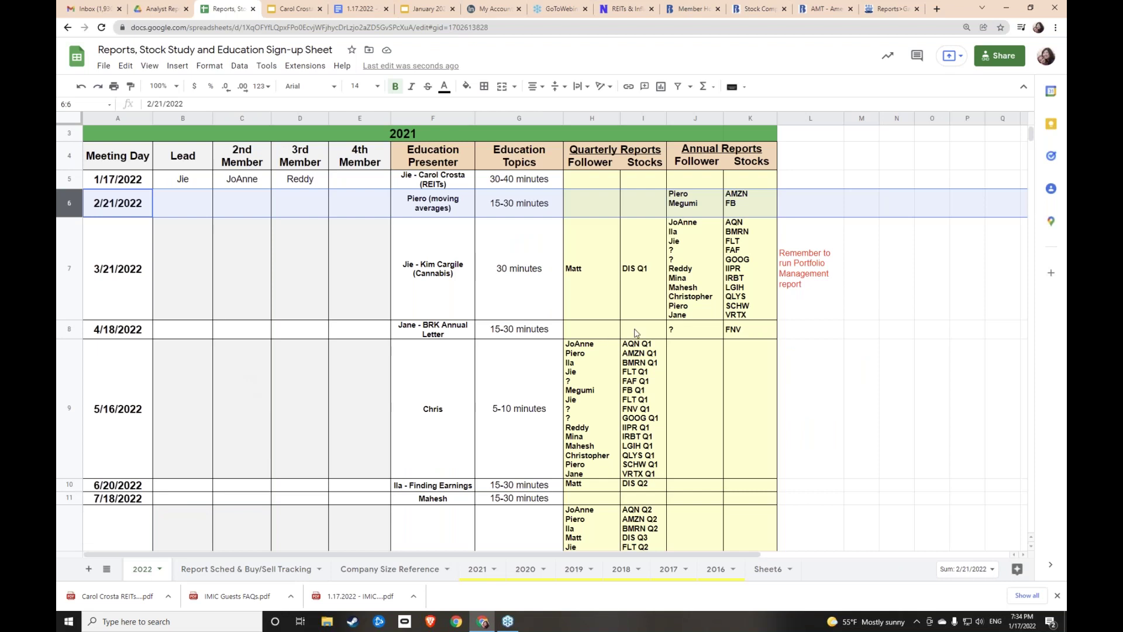
pyautogui.click(684, 330)
pyautogui.press('Delete')
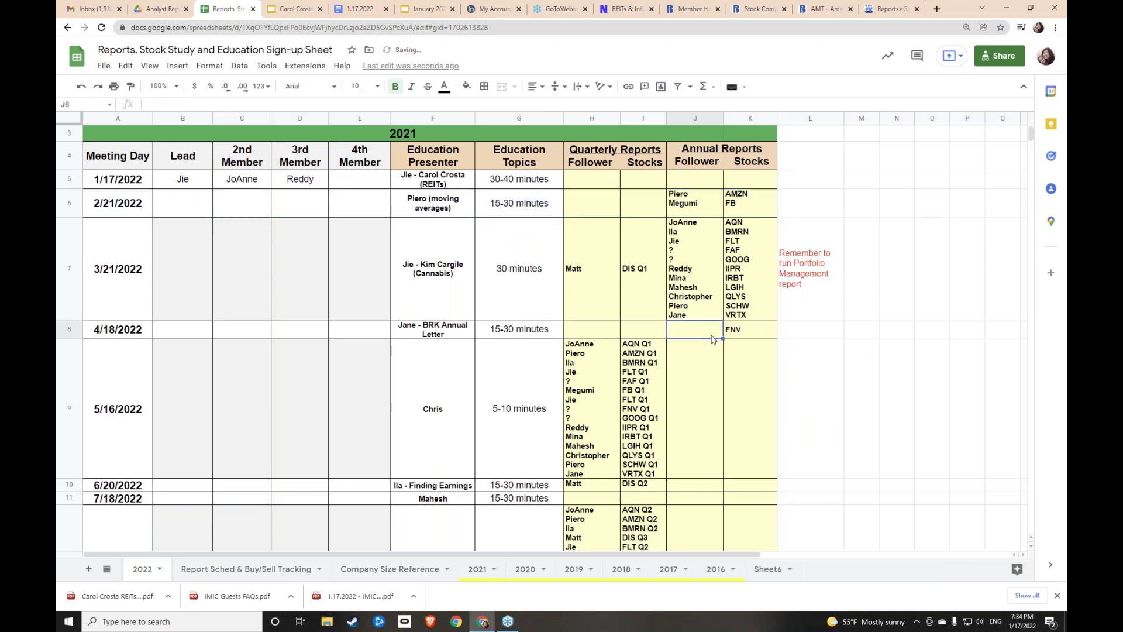
pyautogui.press('Right')
pyautogui.press('Delete')
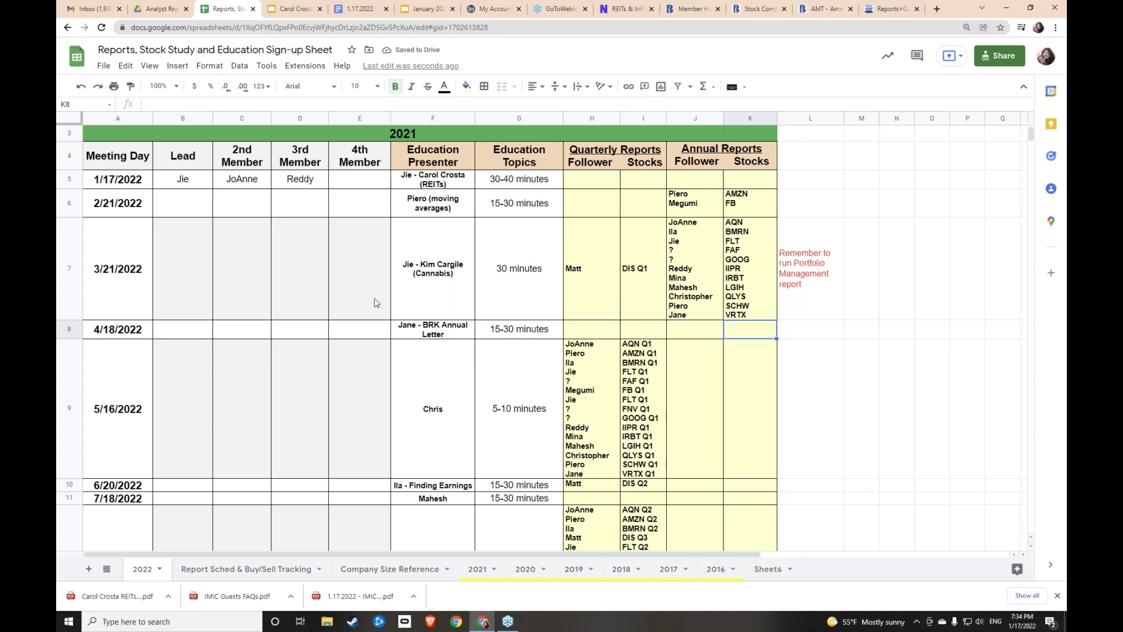
# Step: After checking the 2021 sheet, enter the lead and 2nd member names for 4/18/2022
pyautogui.click(476, 570)
pyautogui.scroll(-3, 285, 433)
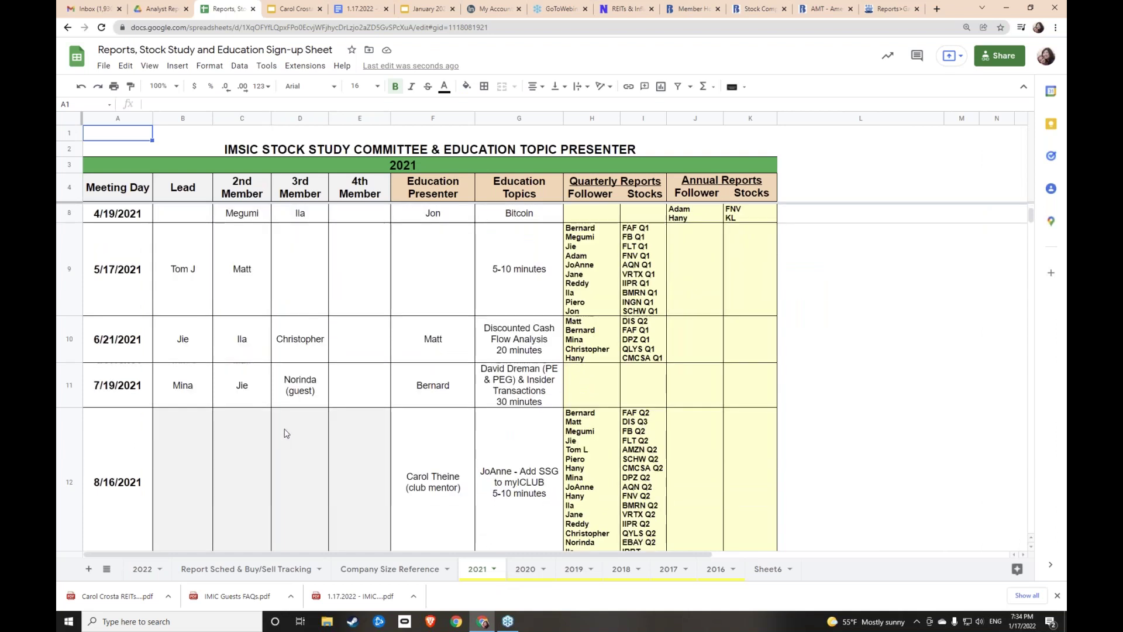
pyautogui.scroll(-2, 286, 433)
pyautogui.scroll(4, 285, 433)
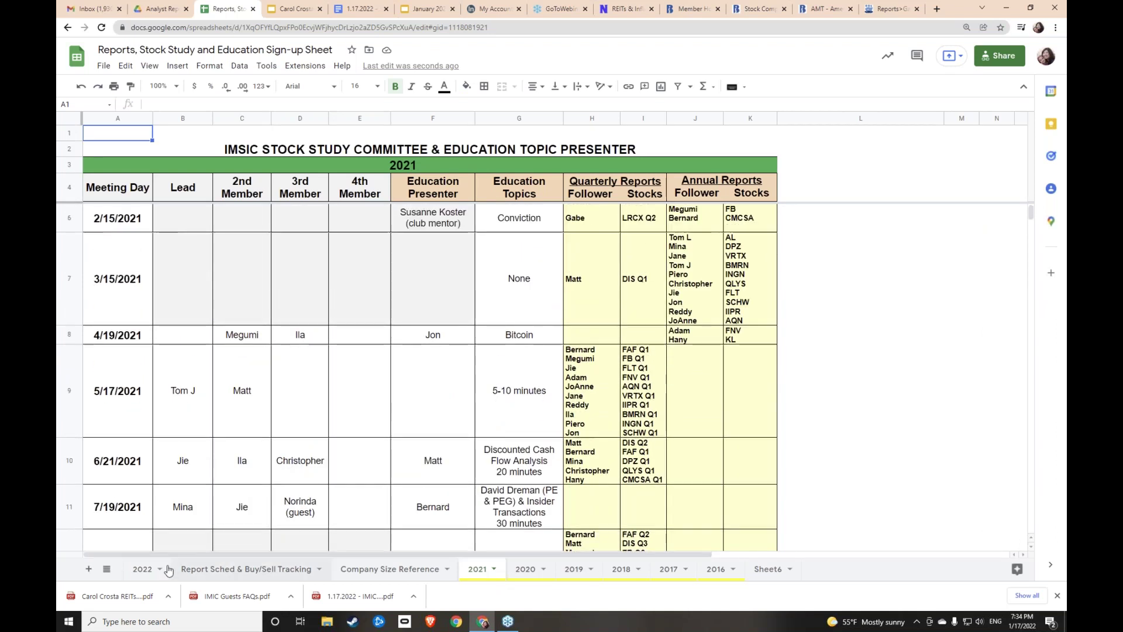
pyautogui.click(127, 573)
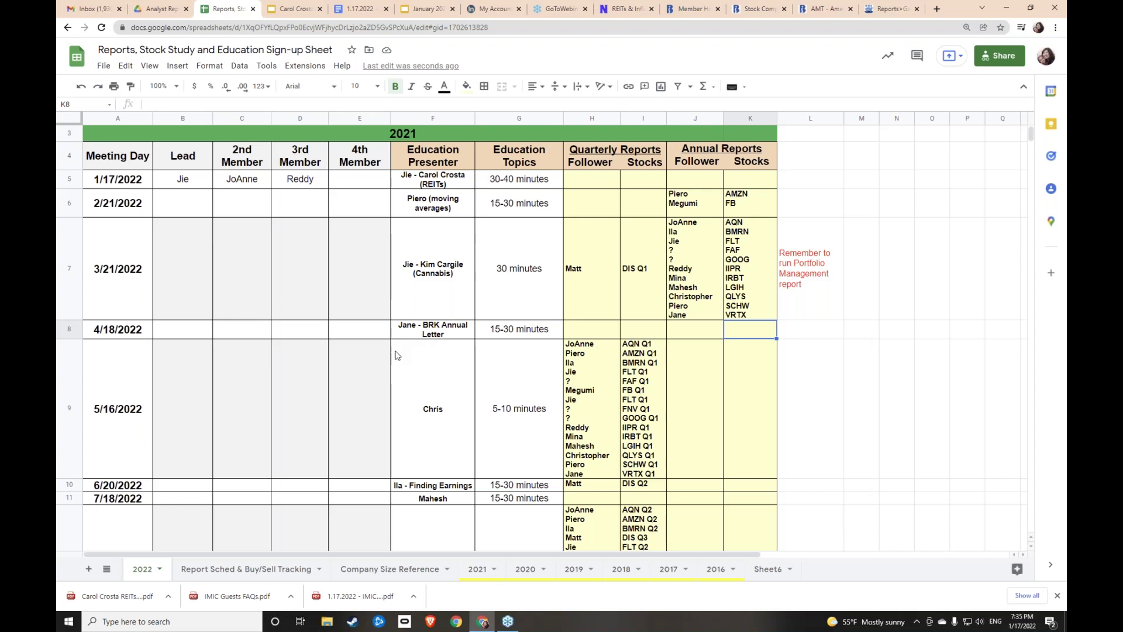
pyautogui.click(200, 336)
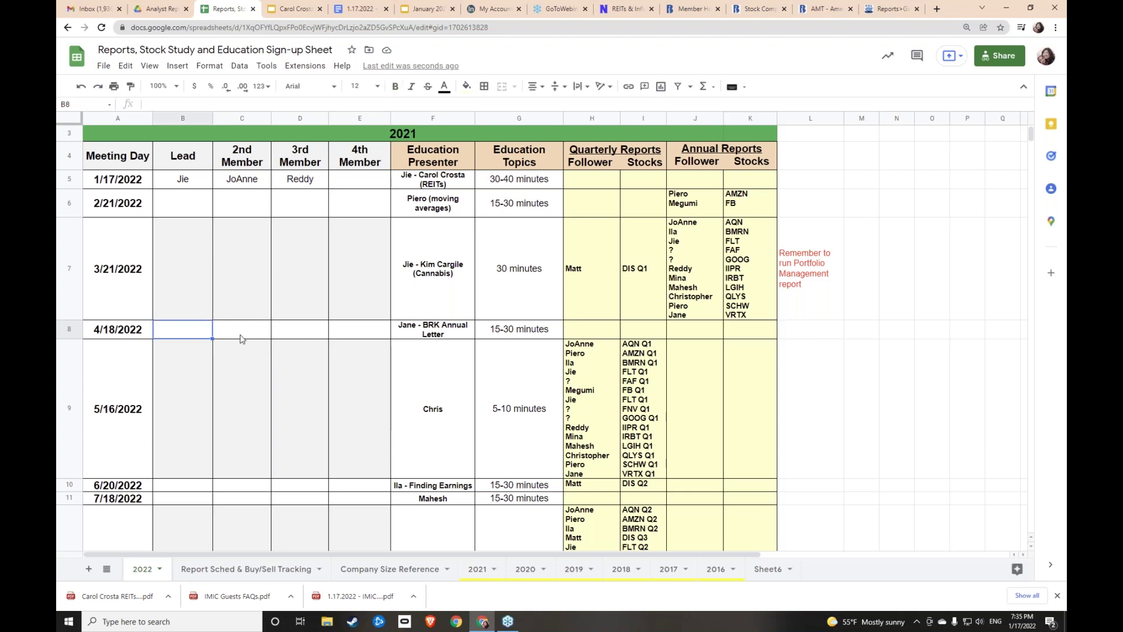
pyautogui.write('Jane')
pyautogui.click(240, 338)
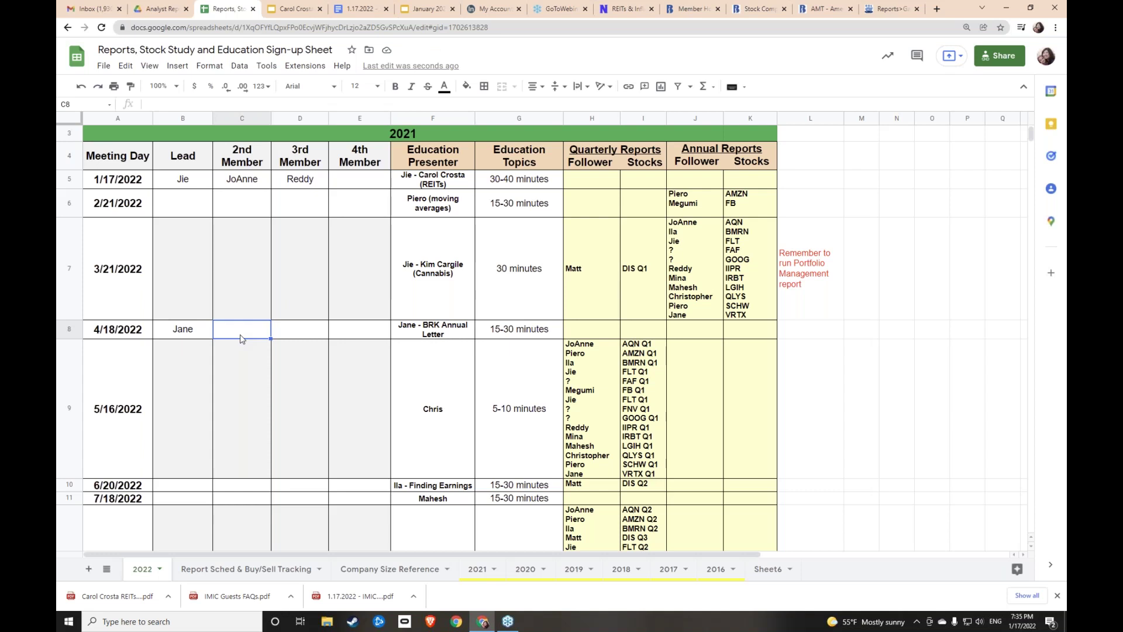
pyautogui.write('Chris')
pyautogui.press('Tab')
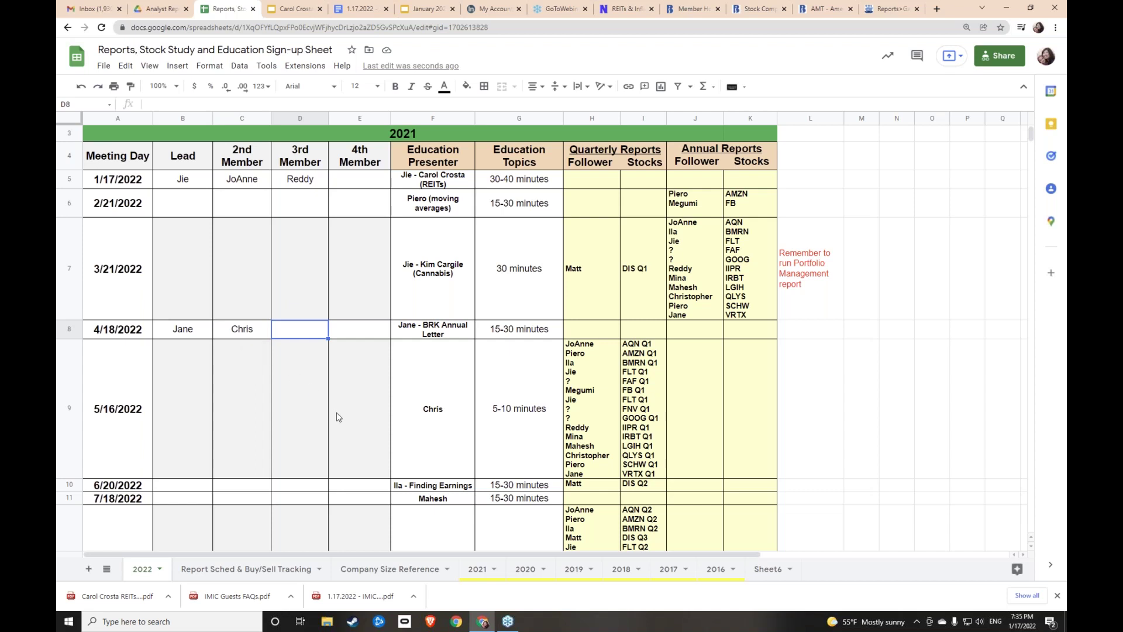
# Step: Enter a tentative 3rd member name ending in '?' for the 4/18/2022 meeting
pyautogui.scroll(-2, 336, 415)
pyautogui.scroll(1, 337, 417)
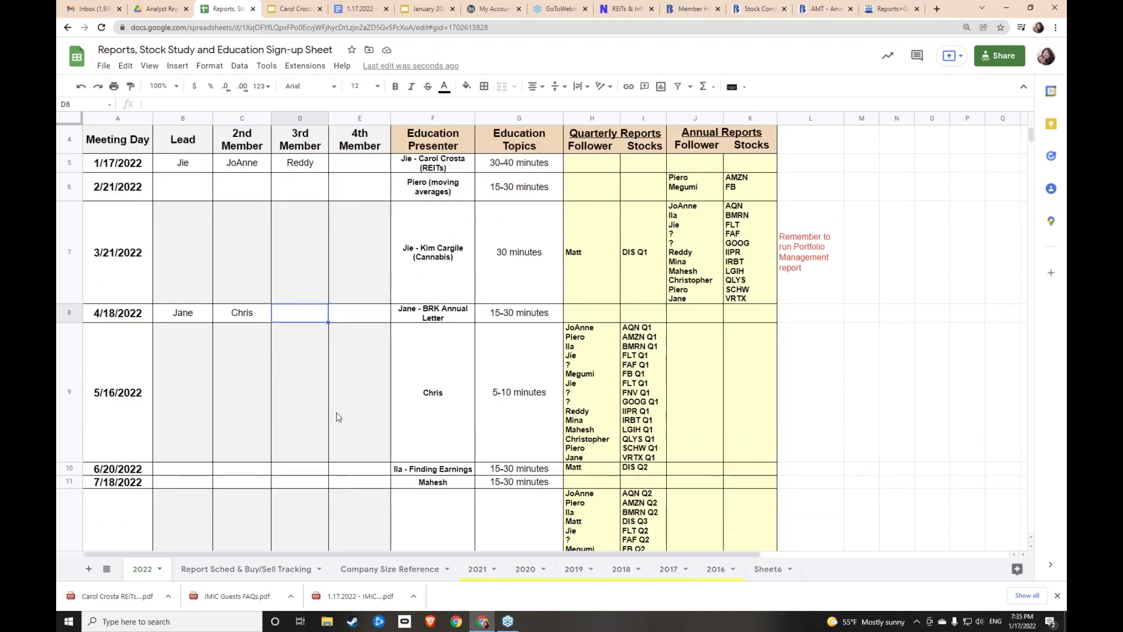
pyautogui.scroll(1, 336, 416)
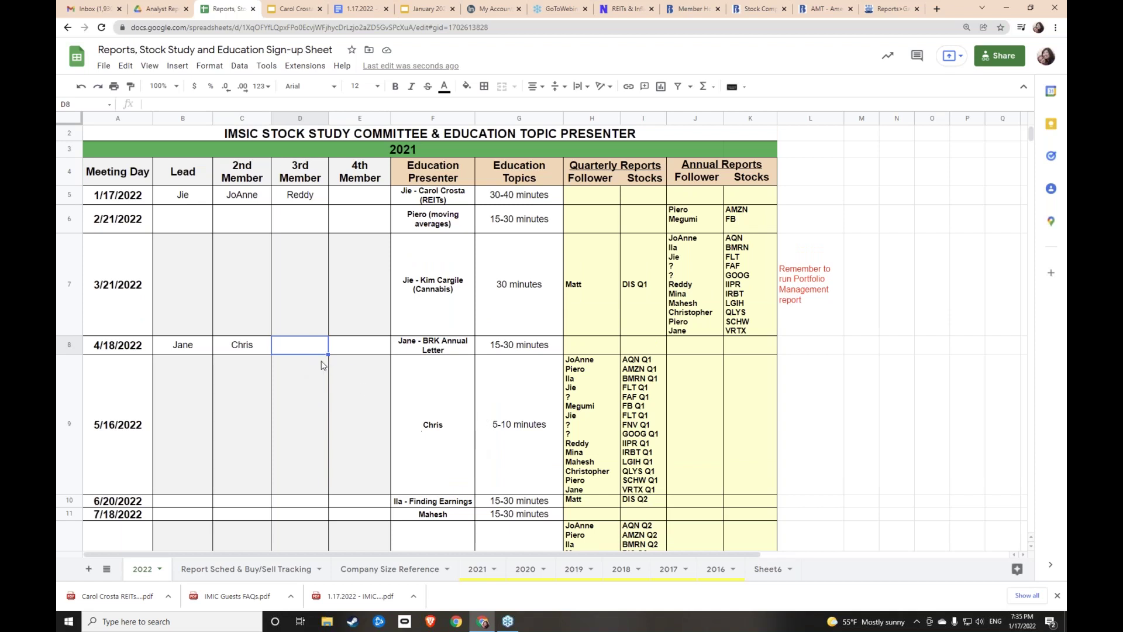
pyautogui.click(196, 351)
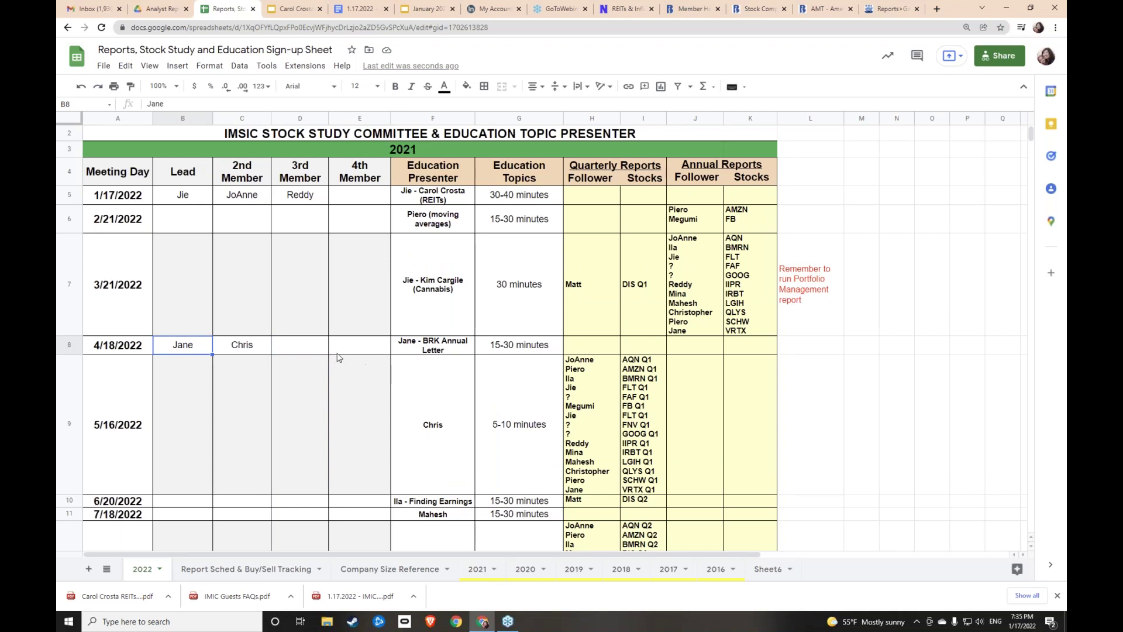
pyautogui.click(308, 351)
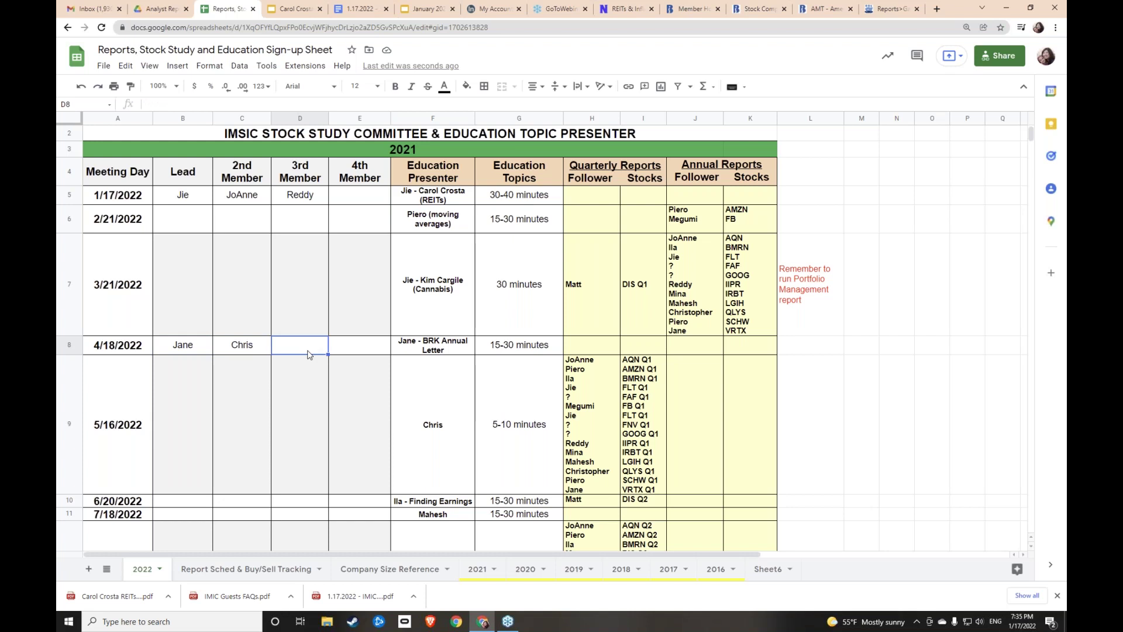
pyautogui.write('Mahesh')
pyautogui.press('Return')
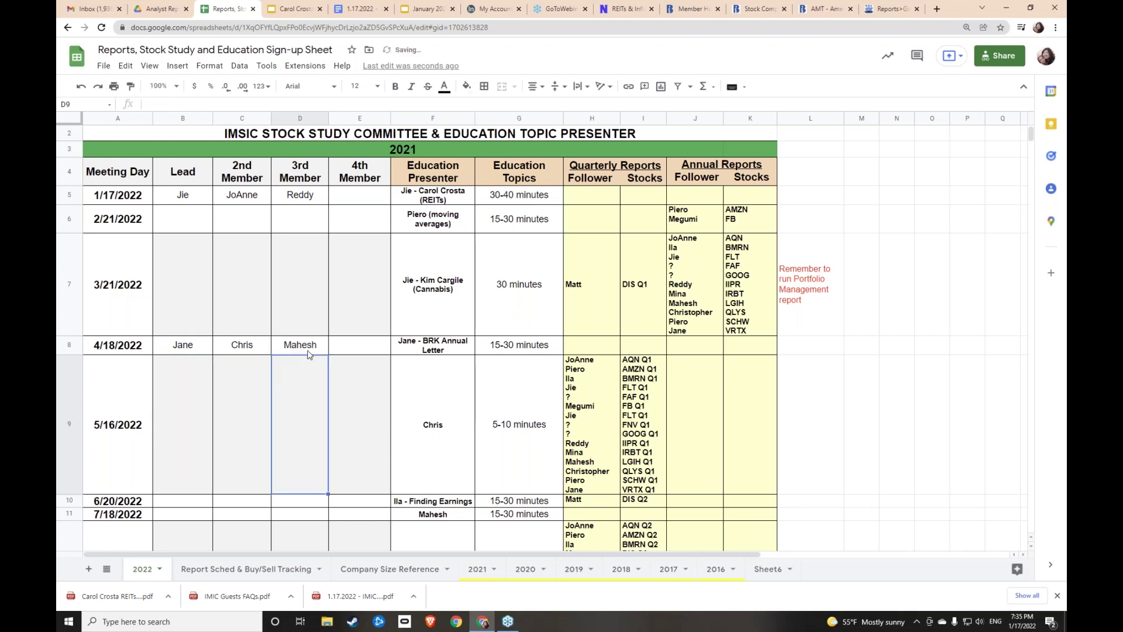
pyautogui.doubleClick(320, 345)
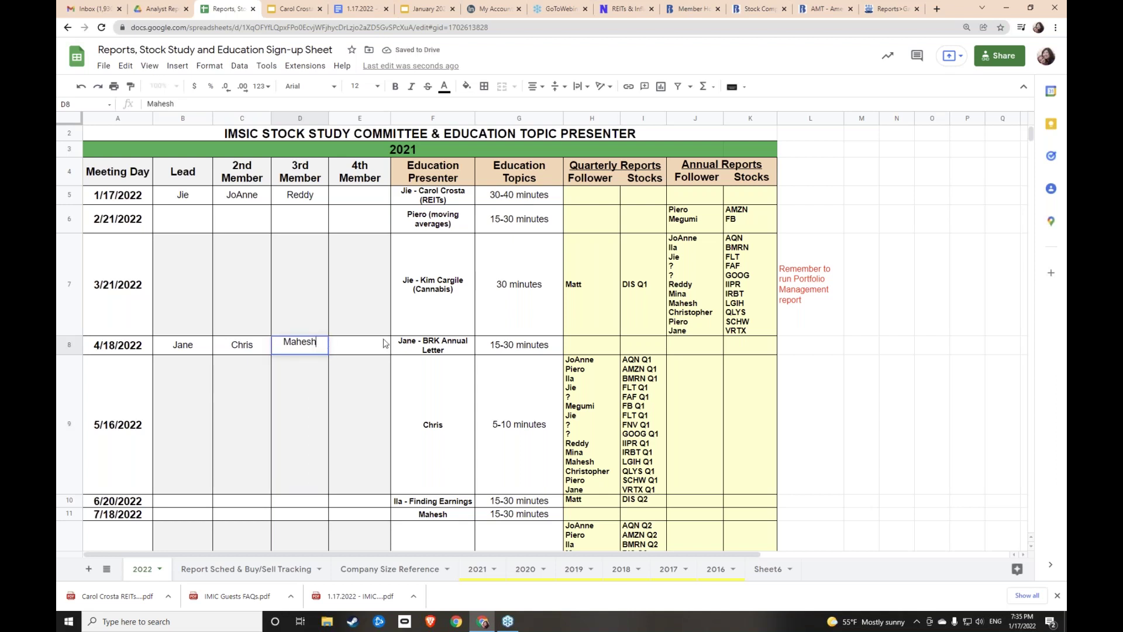
pyautogui.write('?')
pyautogui.press('Return')
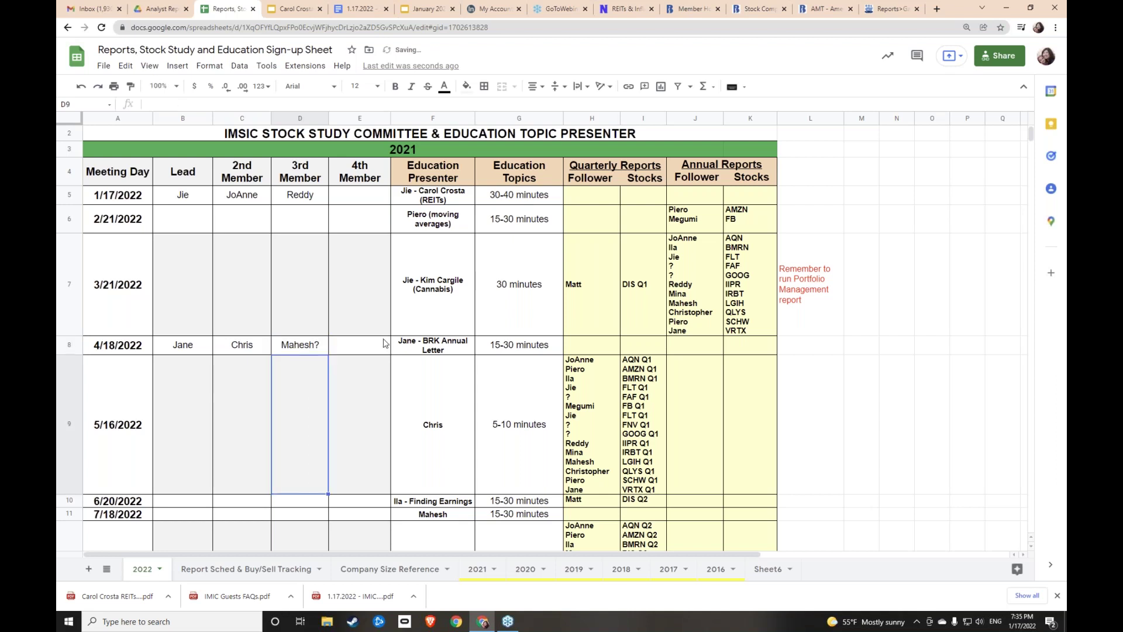
pyautogui.click(368, 389)
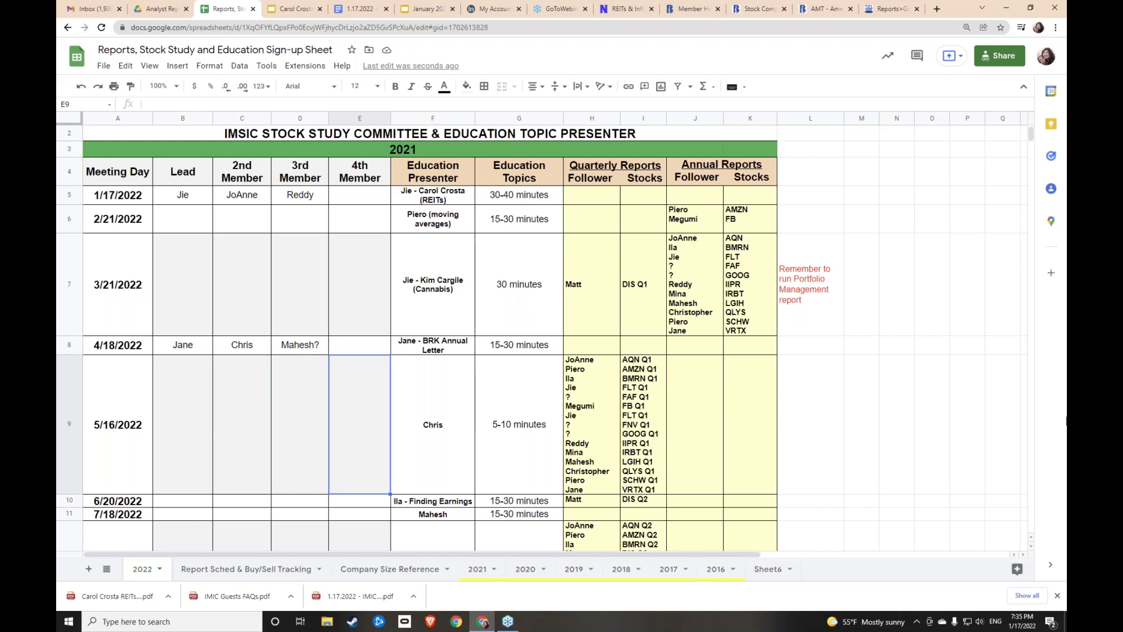
pyautogui.click(453, 349)
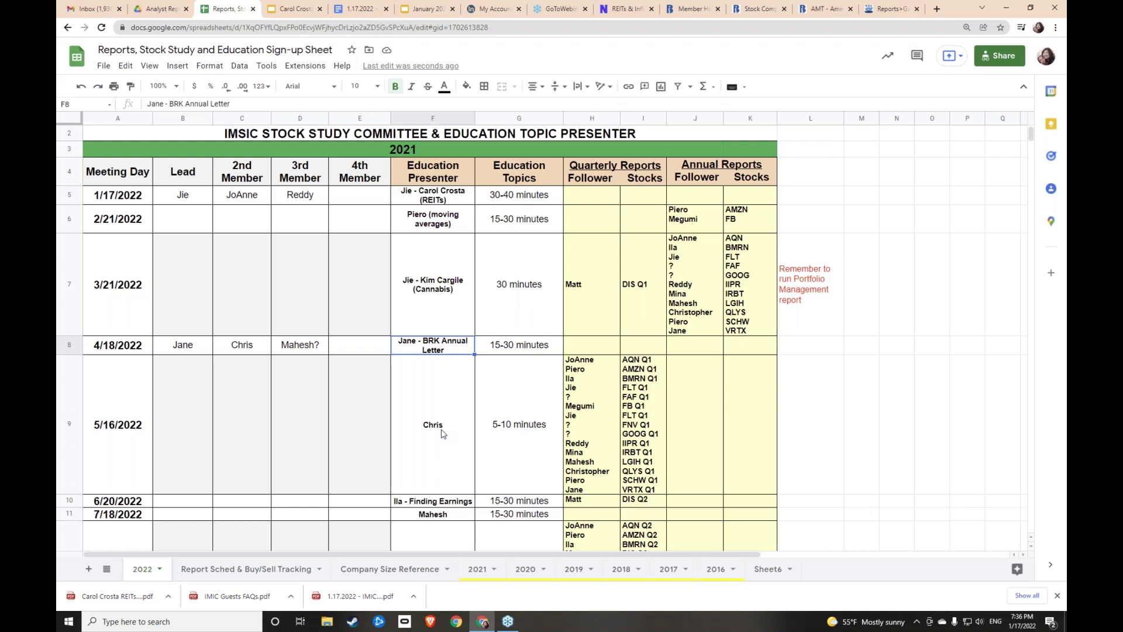
pyautogui.scroll(-1, 442, 434)
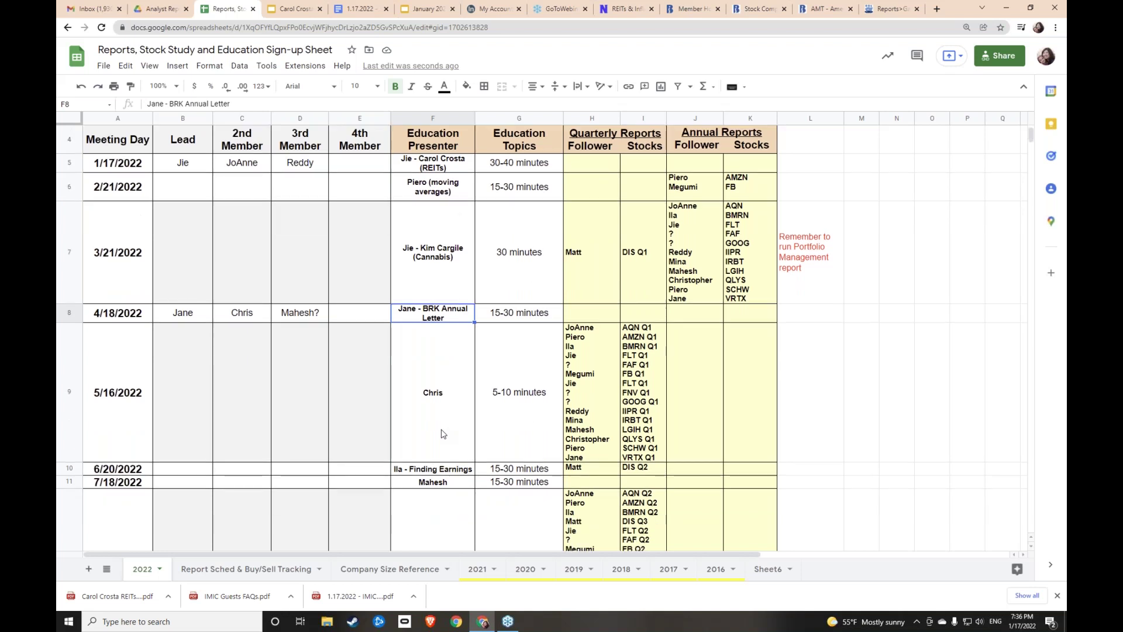
pyautogui.scroll(-2, 442, 433)
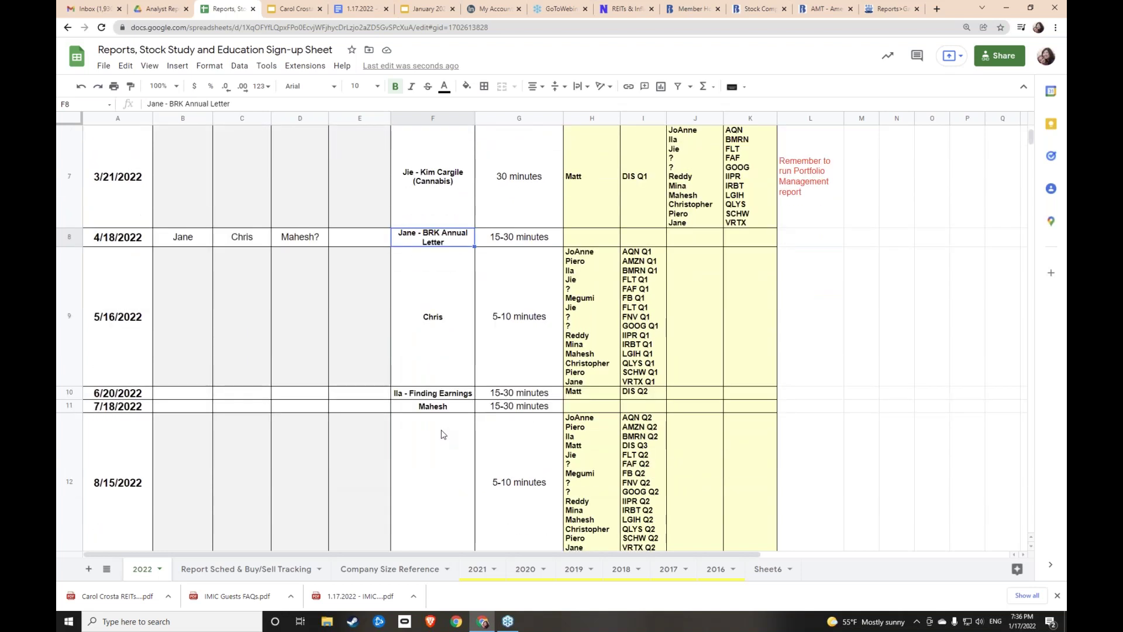
pyautogui.scroll(-10, 441, 433)
pyautogui.scroll(14, 441, 433)
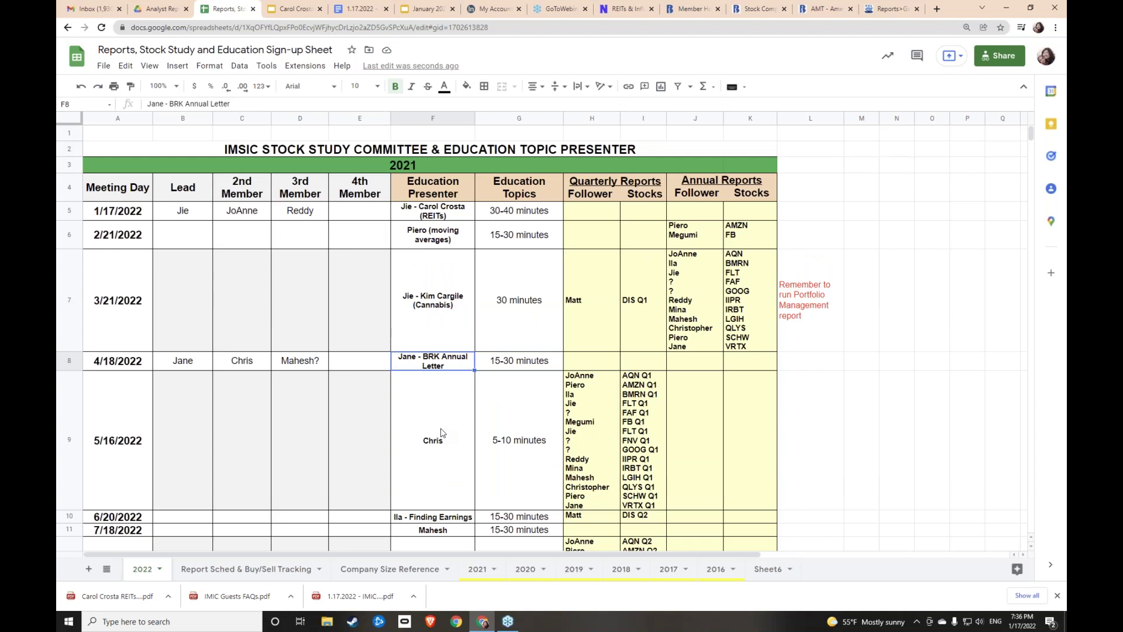
pyautogui.scroll(-1, 442, 432)
pyautogui.scroll(1, 442, 433)
pyautogui.click(78, 364)
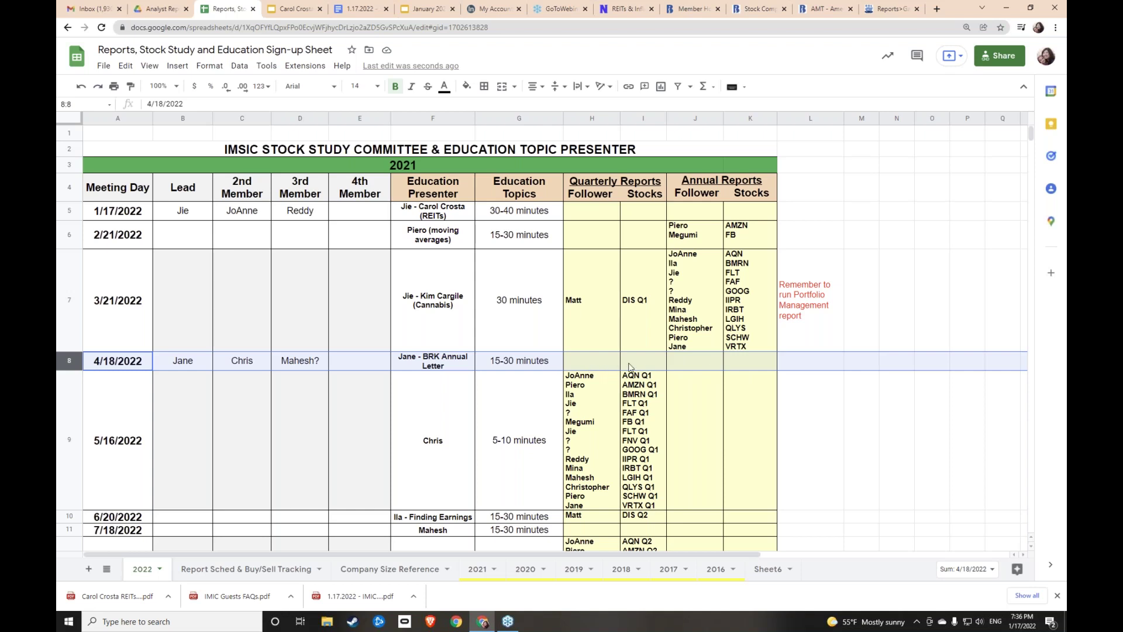
pyautogui.moveTo(595, 363); pyautogui.dragTo(738, 364)
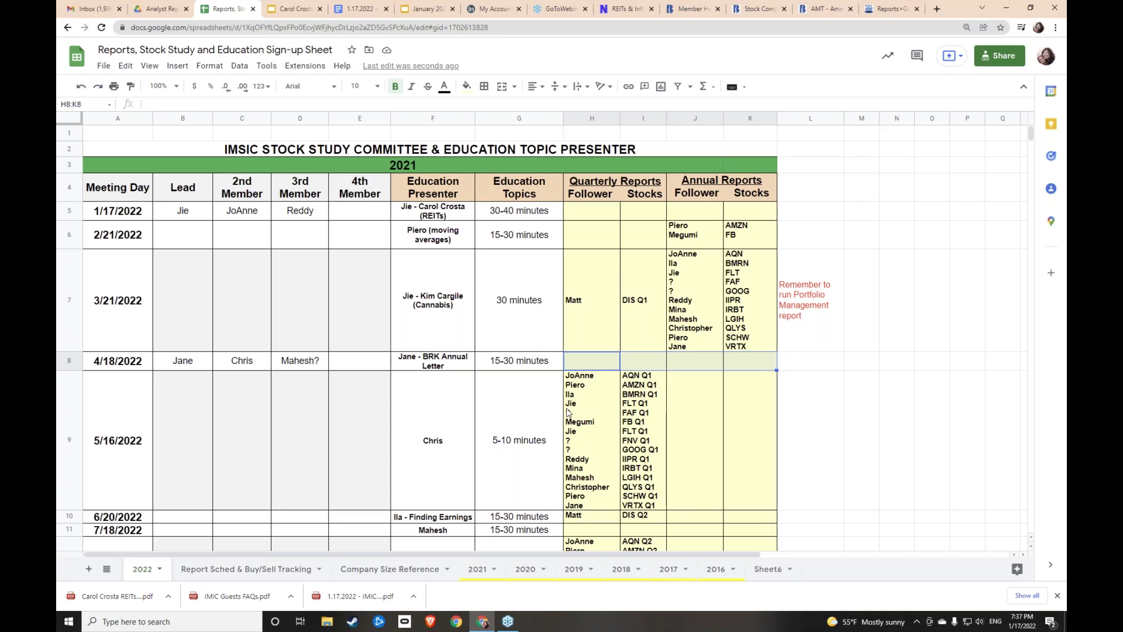
pyautogui.click(426, 292)
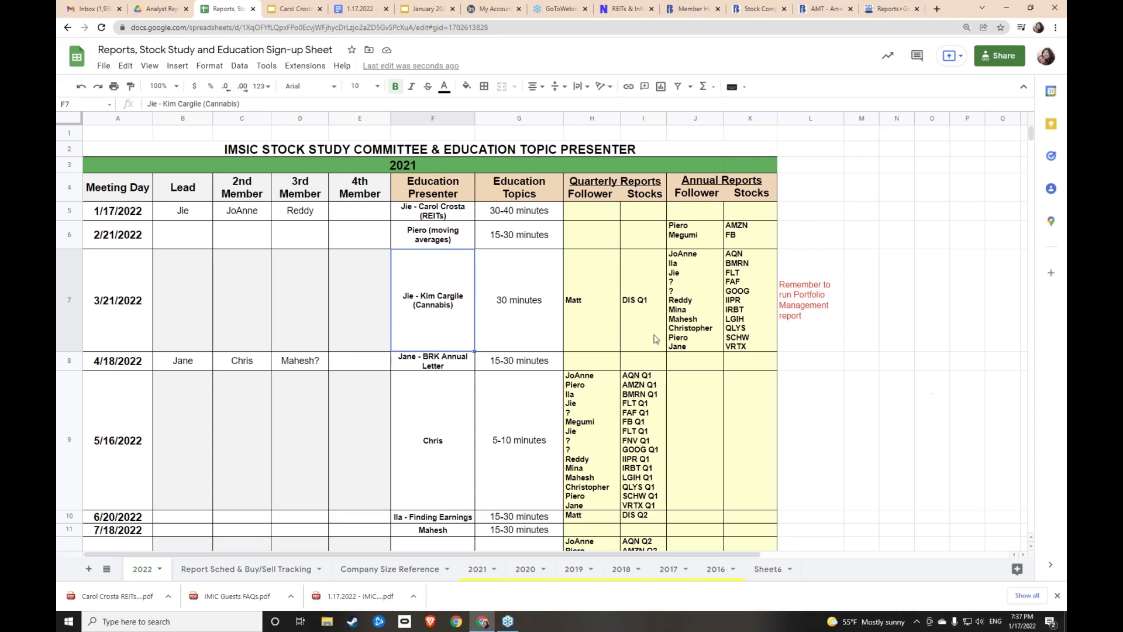
pyautogui.moveTo(592, 361); pyautogui.dragTo(743, 368)
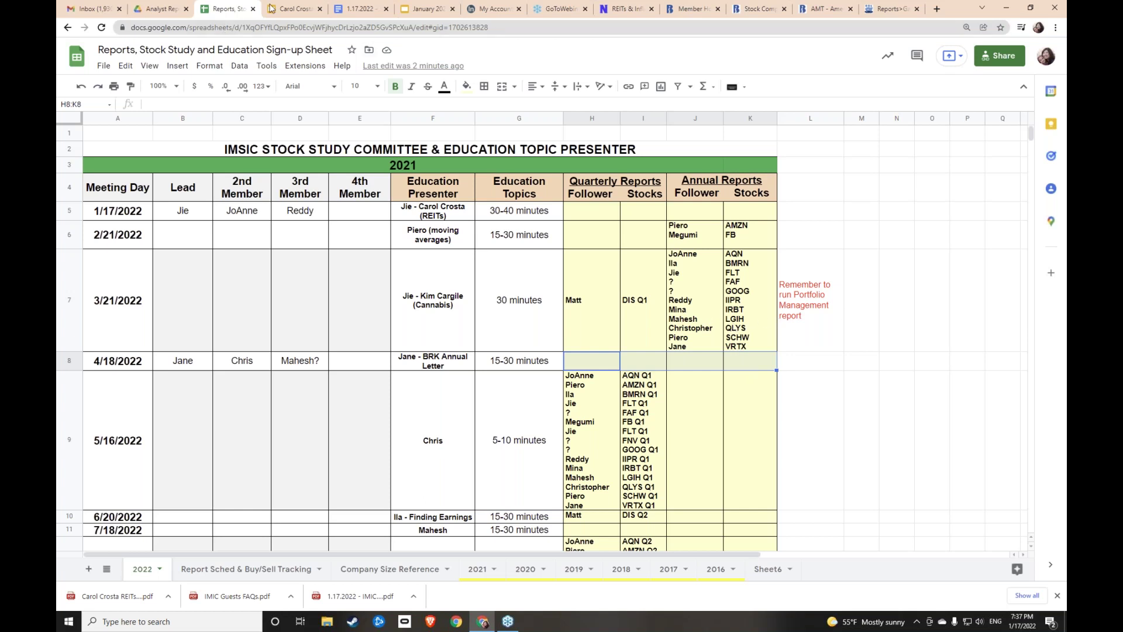
# Step: Bring up the 1.17.2022 - IMIC Meeting Agenda doc after a brief look at the sign-up sheet
pyautogui.click(359, 11)
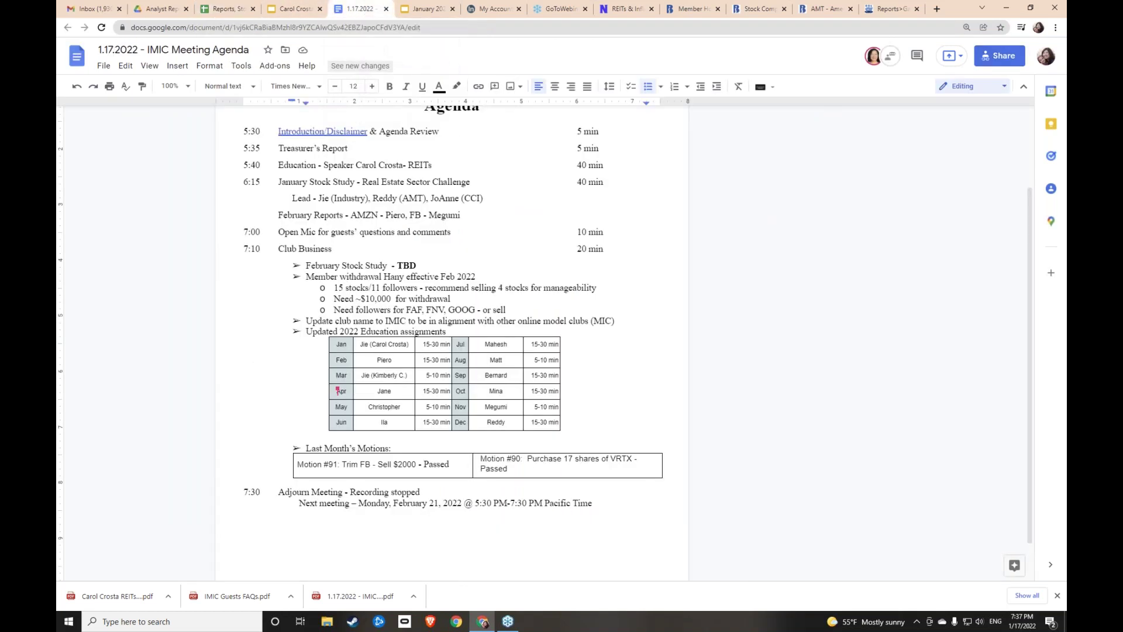
pyautogui.click(234, 8)
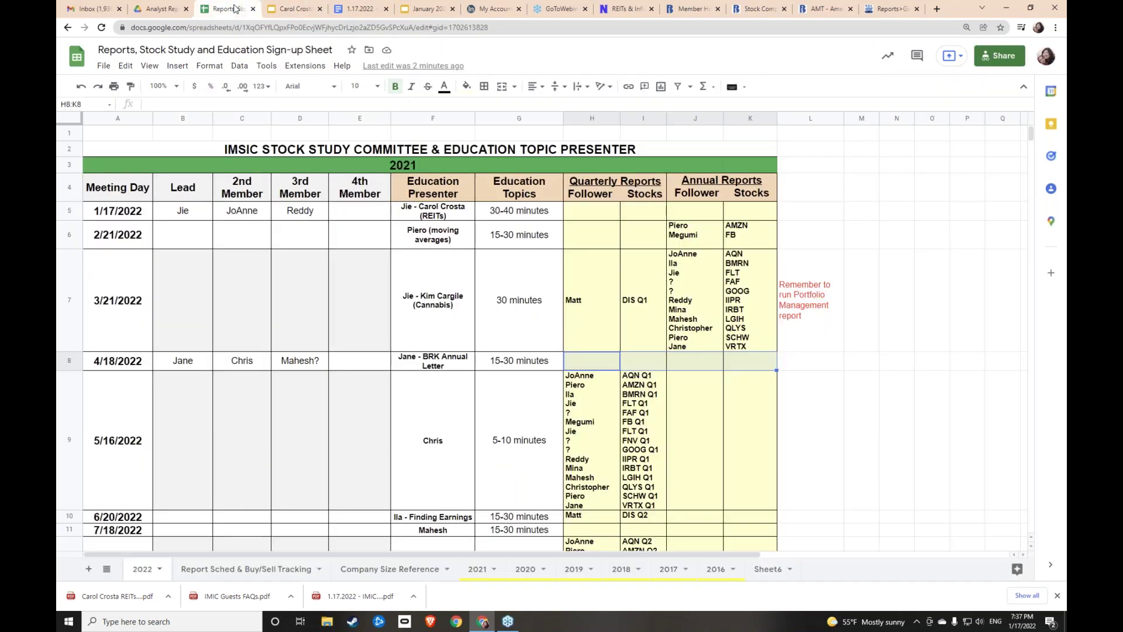
pyautogui.click(355, 9)
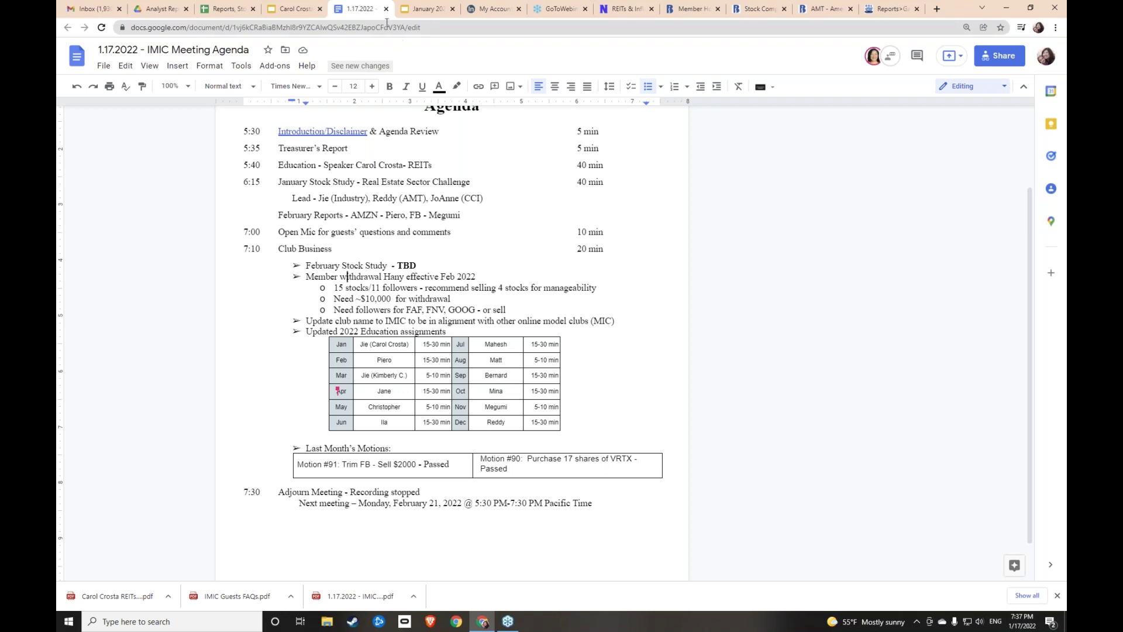
# Step: Return to the workbook and move from the 2022 sheet to Report Sched & Buy/Sell Tracking
pyautogui.click(217, 8)
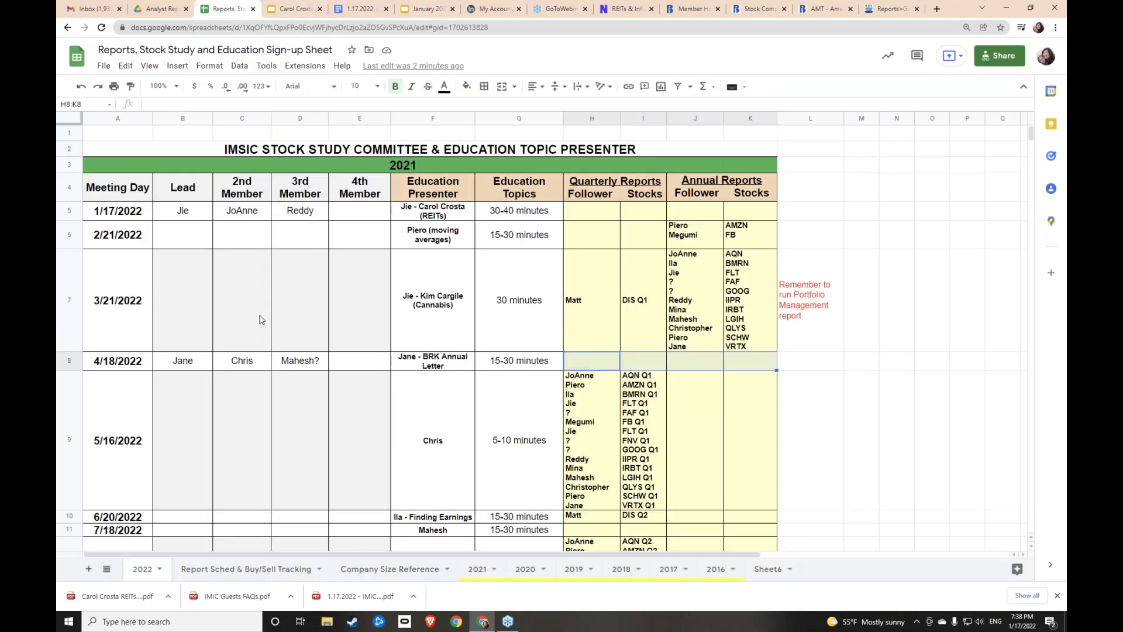
pyautogui.scroll(-5, 278, 526)
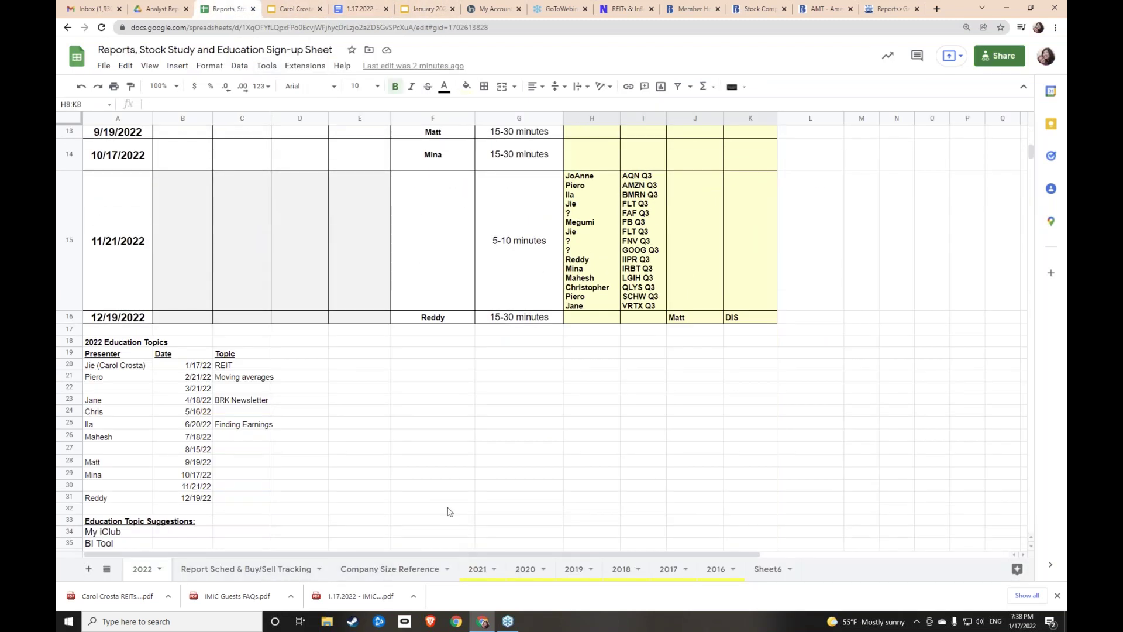
pyautogui.scroll(8, 432, 509)
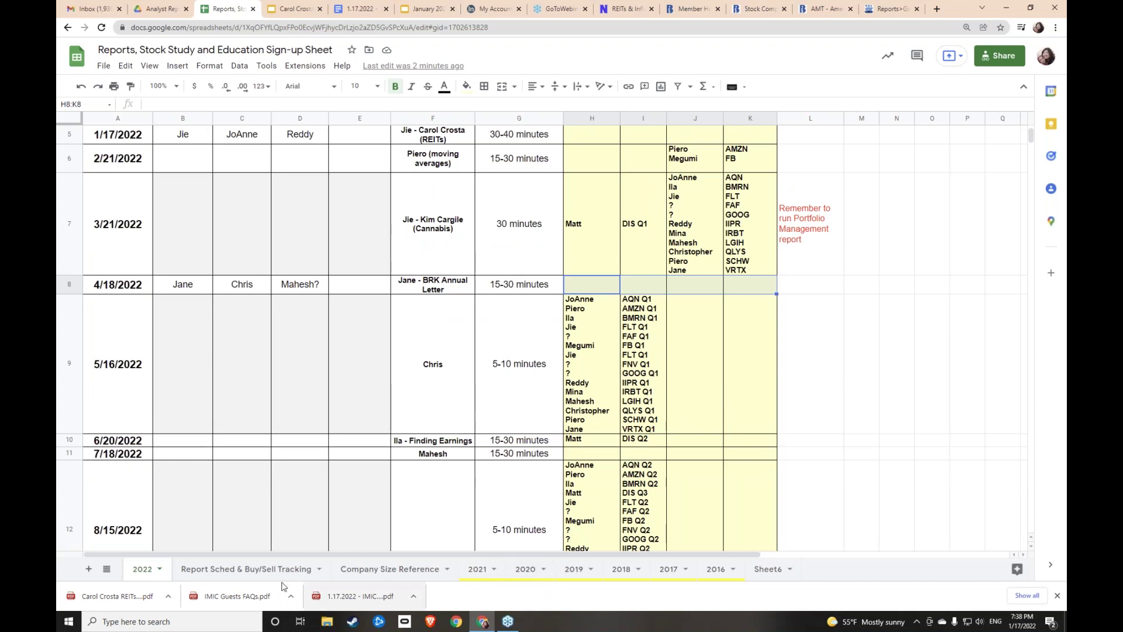
pyautogui.click(250, 572)
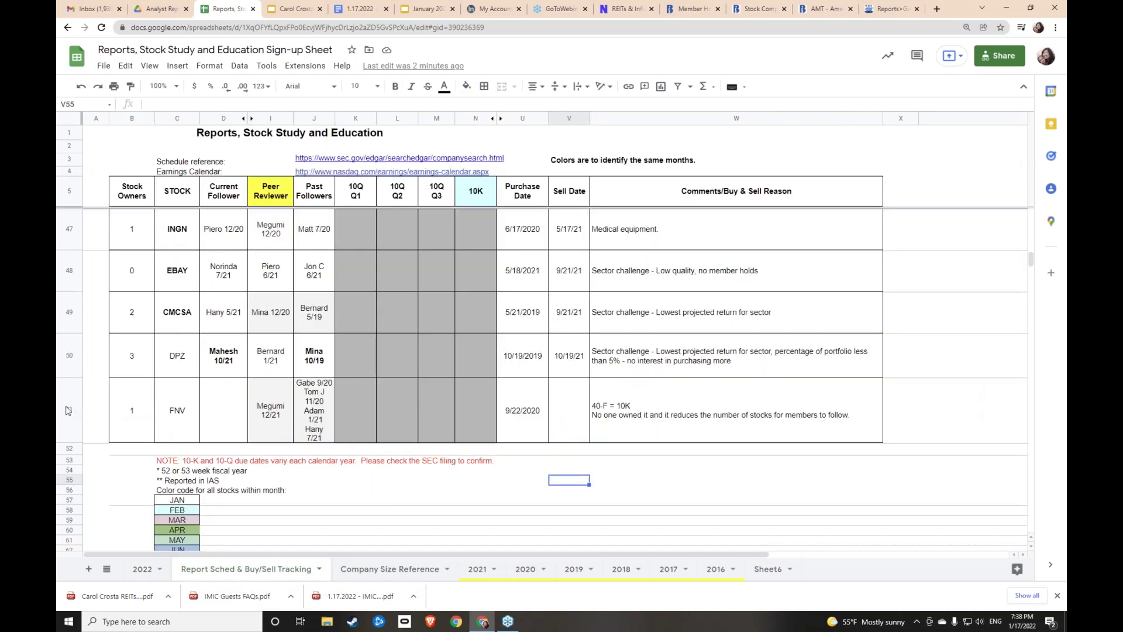
pyautogui.scroll(15, 132, 396)
pyautogui.scroll(10, 132, 396)
# Step: On the Gain/Loss report, highlight FAF's purchase date and gain figures and the FLT row
pyautogui.click(889, 8)
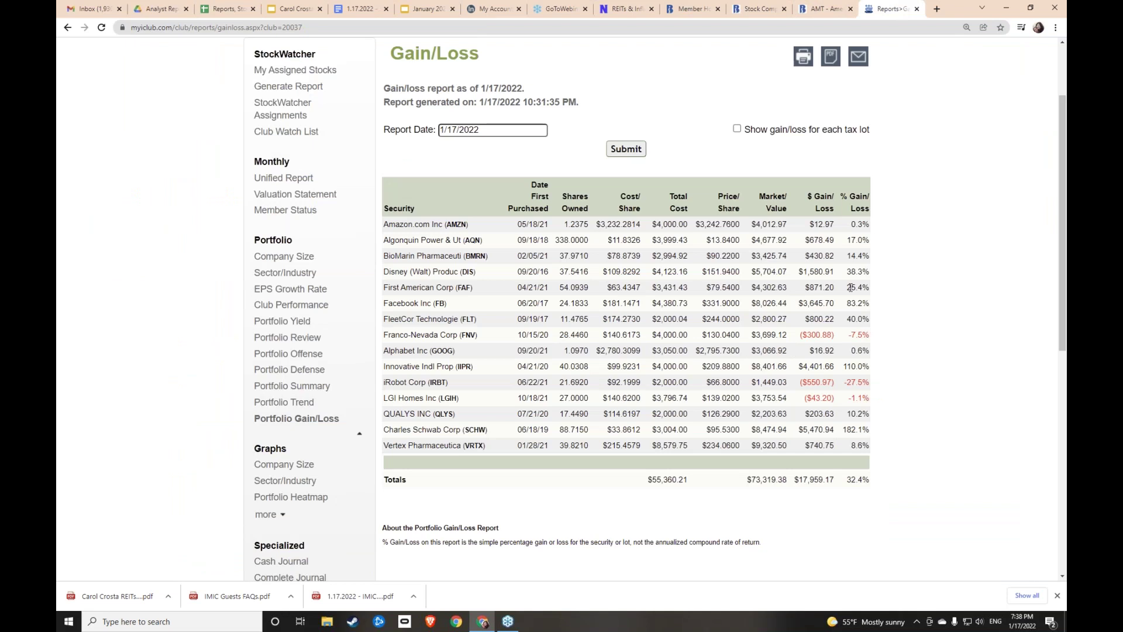
pyautogui.moveTo(850, 287); pyautogui.dragTo(760, 570)
pyautogui.click(748, 298)
pyautogui.moveTo(520, 290); pyautogui.dragTo(544, 288)
pyautogui.click(527, 321)
pyautogui.moveTo(527, 321); pyautogui.dragTo(863, 321)
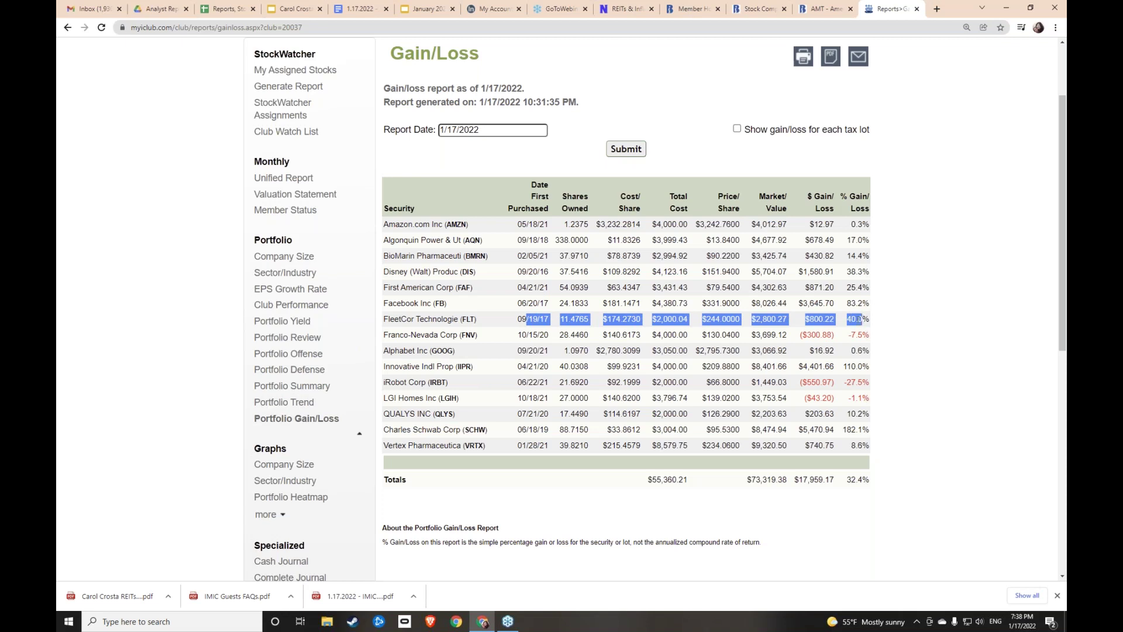
pyautogui.click(466, 319)
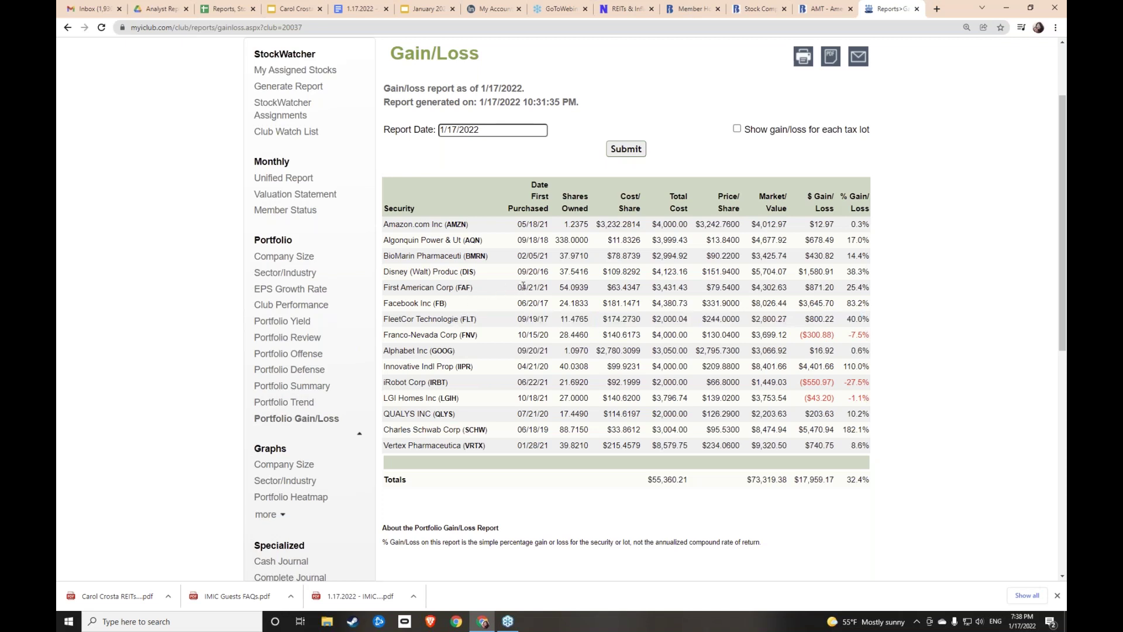
pyautogui.moveTo(521, 287); pyautogui.dragTo(868, 289)
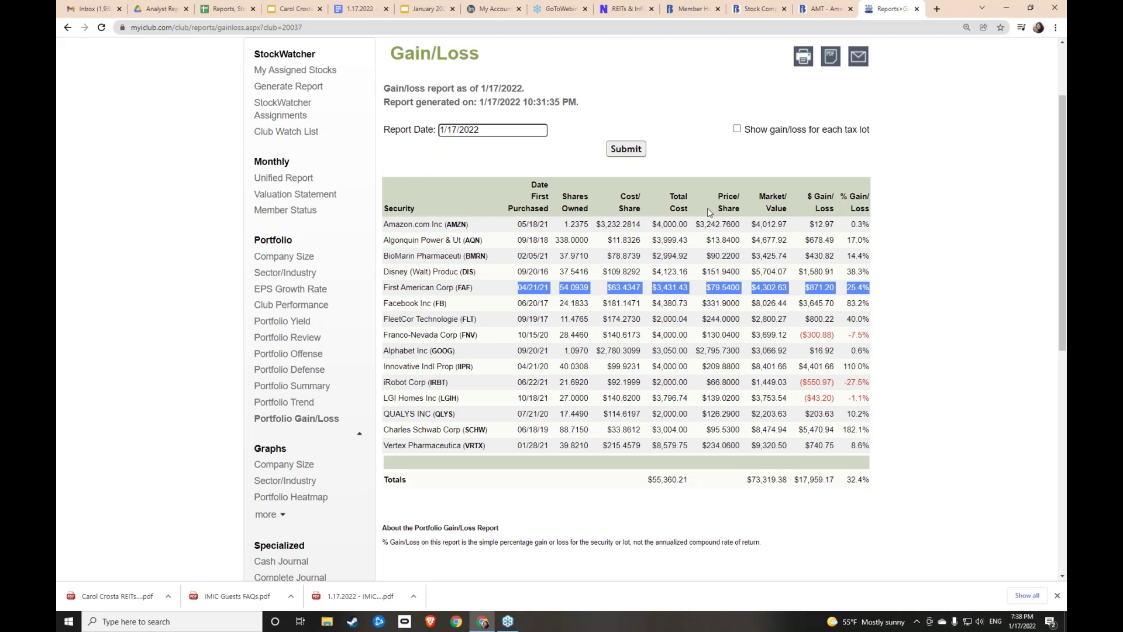
pyautogui.click(226, 11)
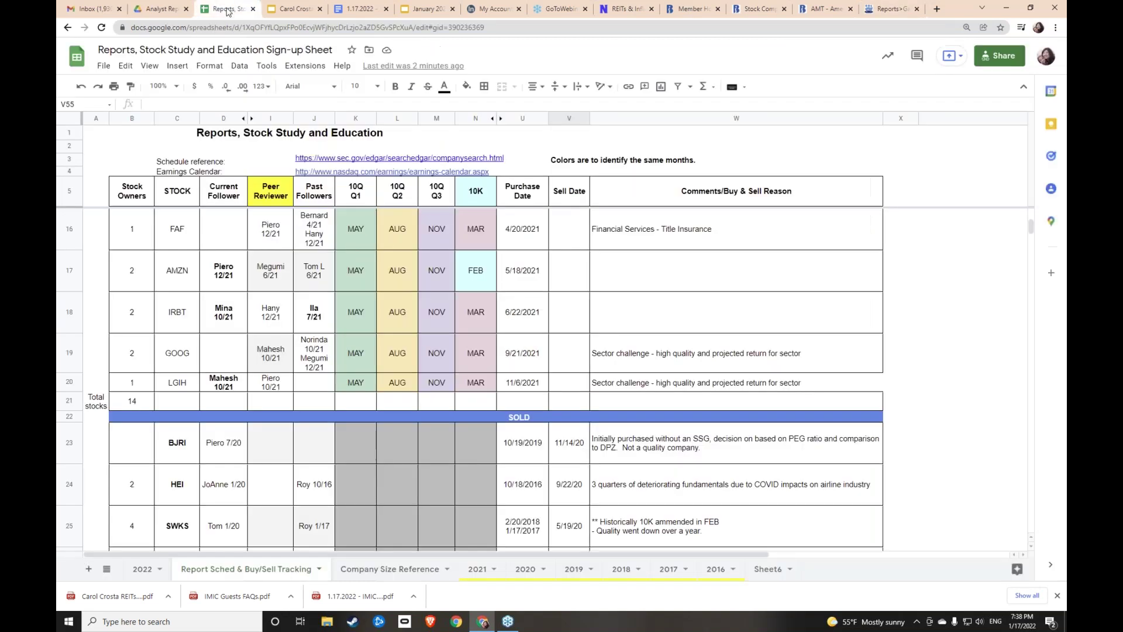
pyautogui.click(178, 241)
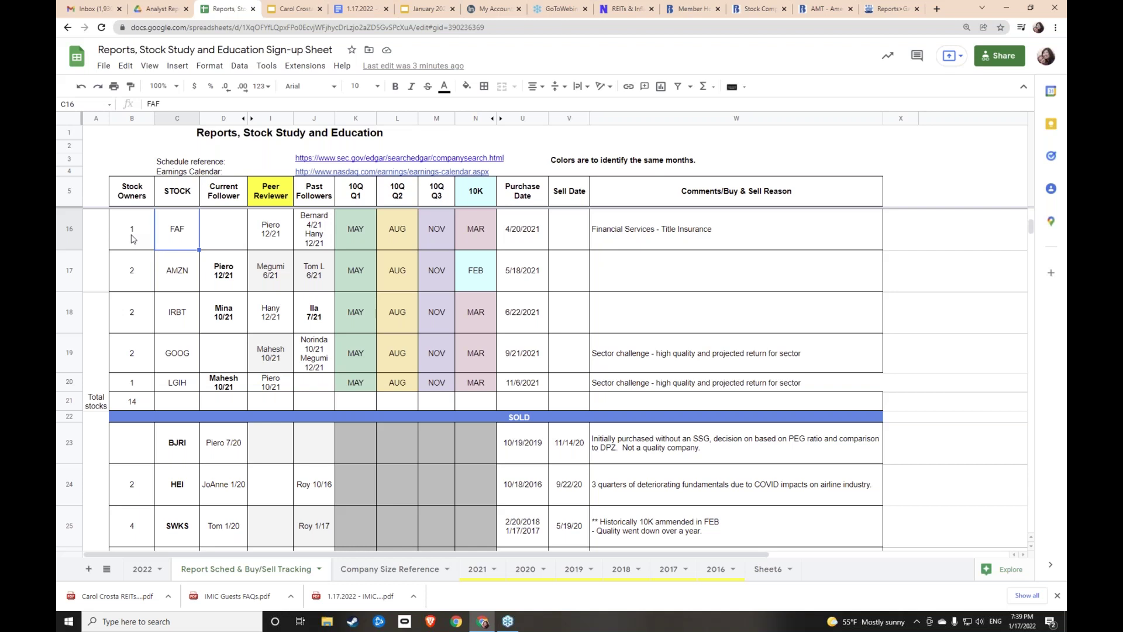
pyautogui.scroll(5, 309, 338)
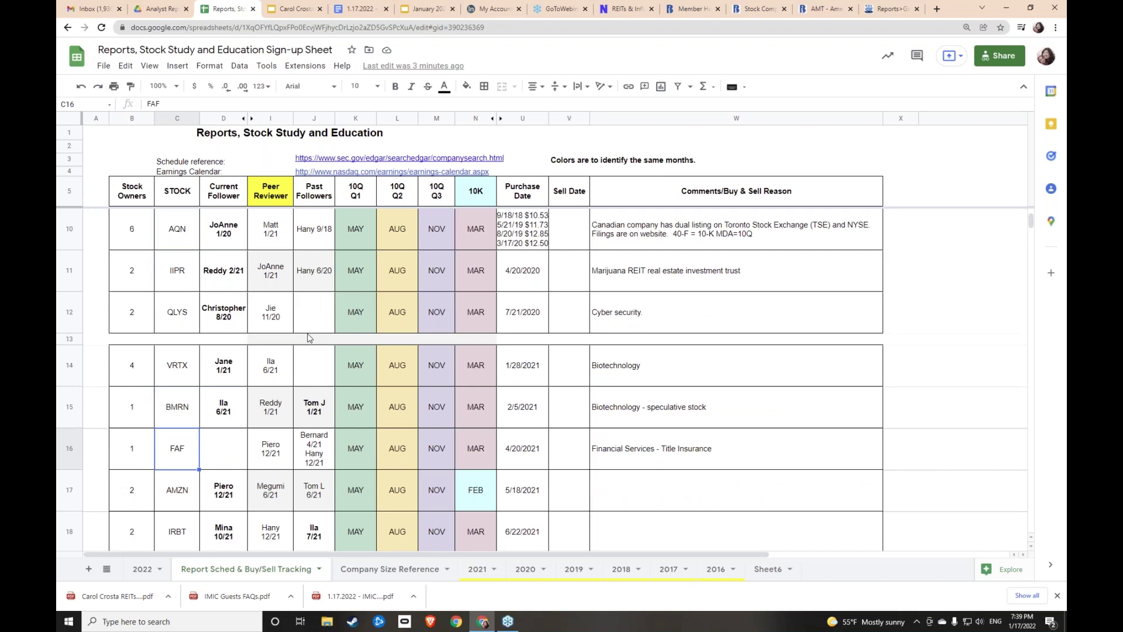
pyautogui.scroll(-2, 309, 338)
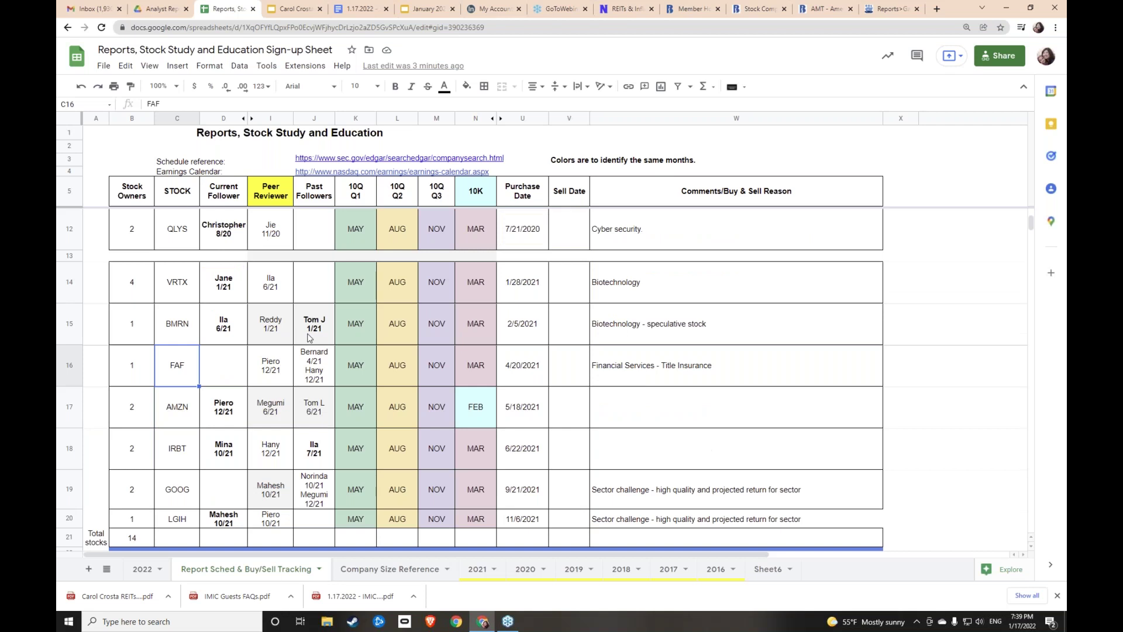
pyautogui.scroll(6, 309, 338)
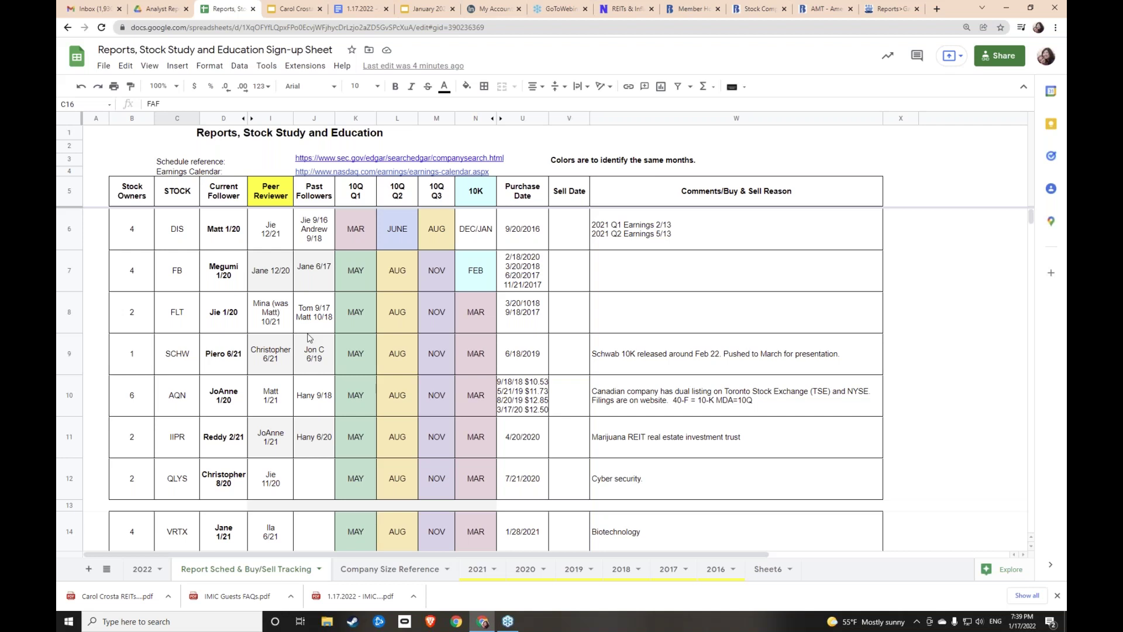
pyautogui.scroll(-3, 278, 366)
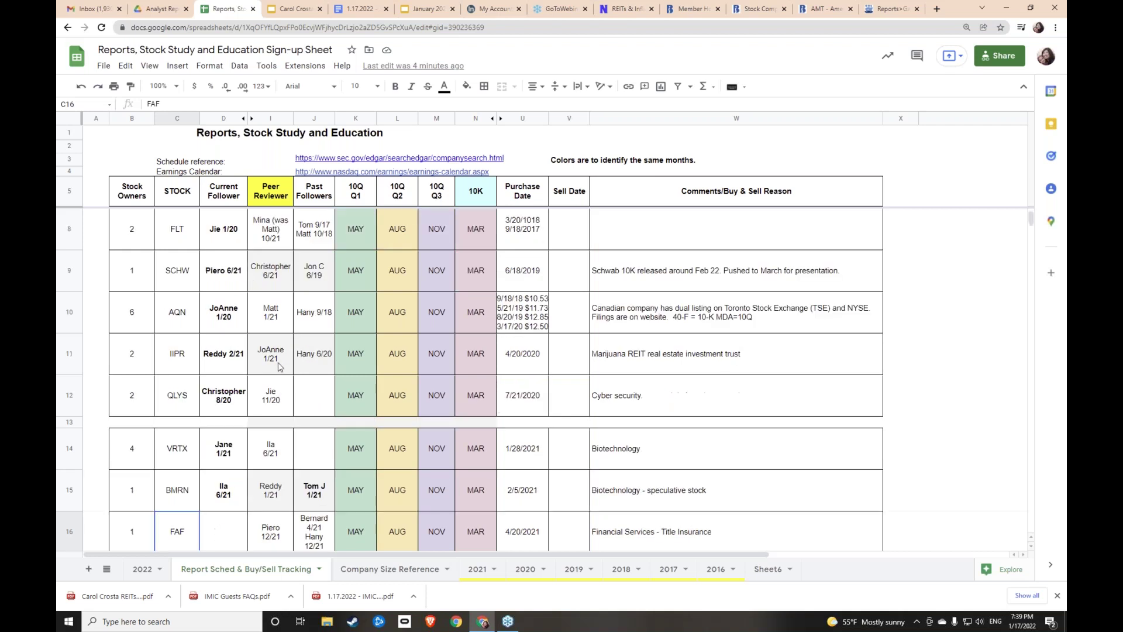
pyautogui.scroll(-2, 279, 366)
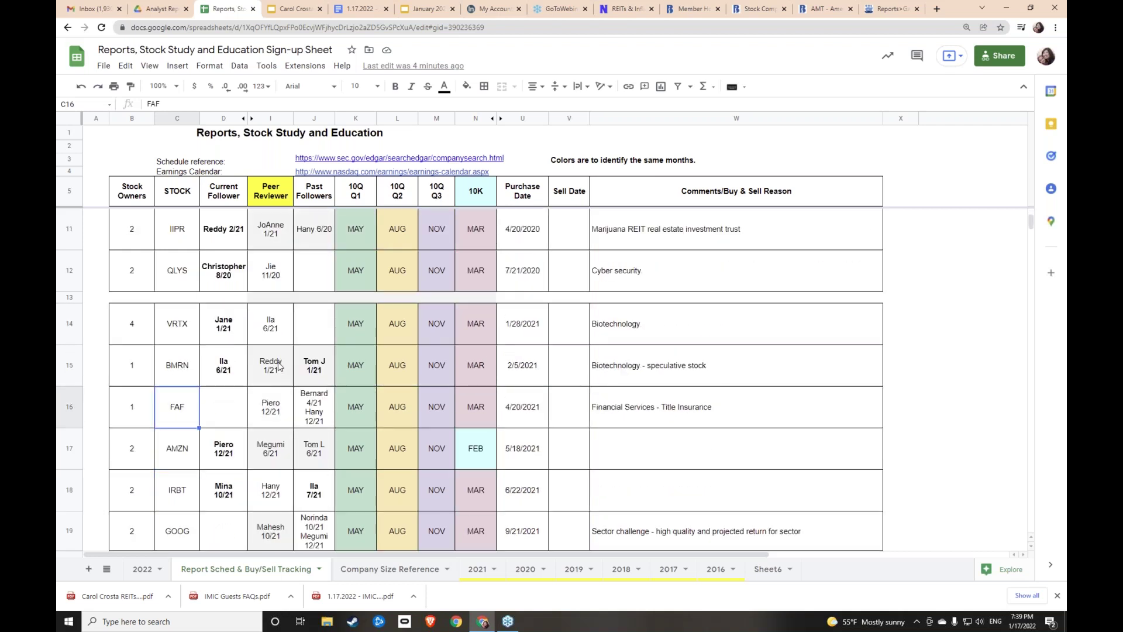
pyautogui.scroll(-1, 279, 366)
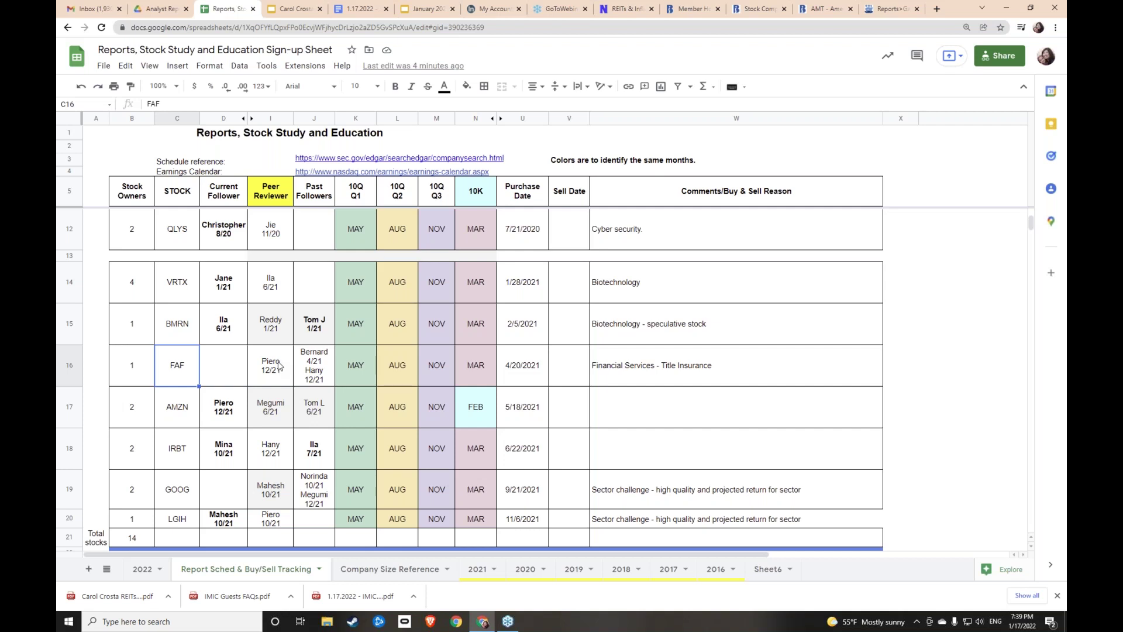
# Step: Enter the new follower's name with the date 1/22 beneath it in GOOG's Current Follower cell D19
pyautogui.doubleClick(222, 500)
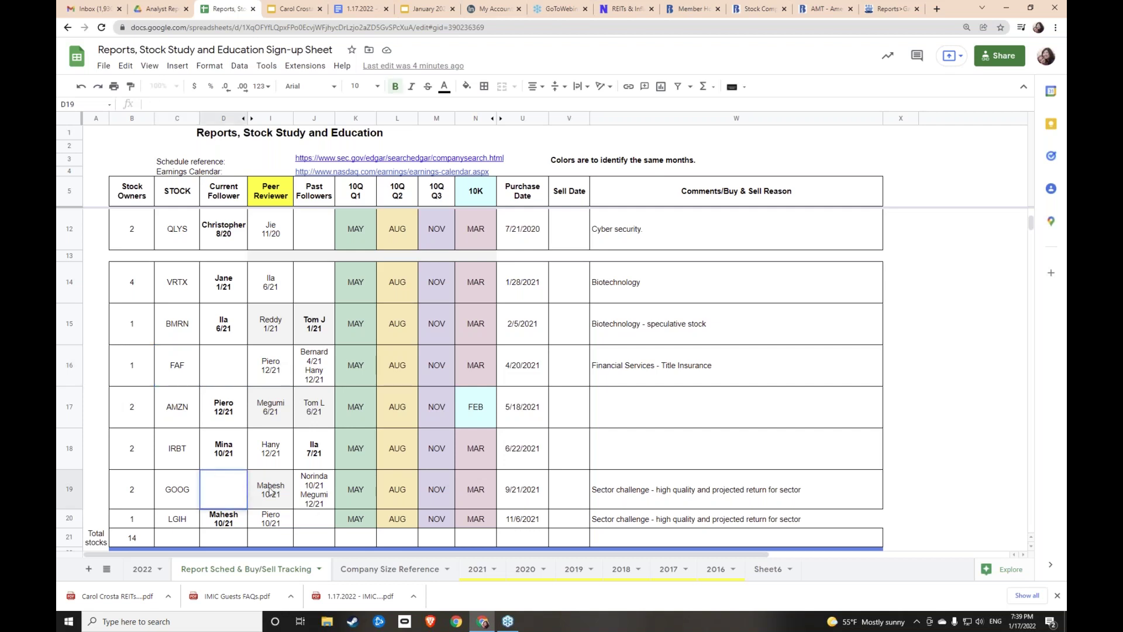
pyautogui.write('Jon')
pyautogui.write('1/22')
pyautogui.press('Return')
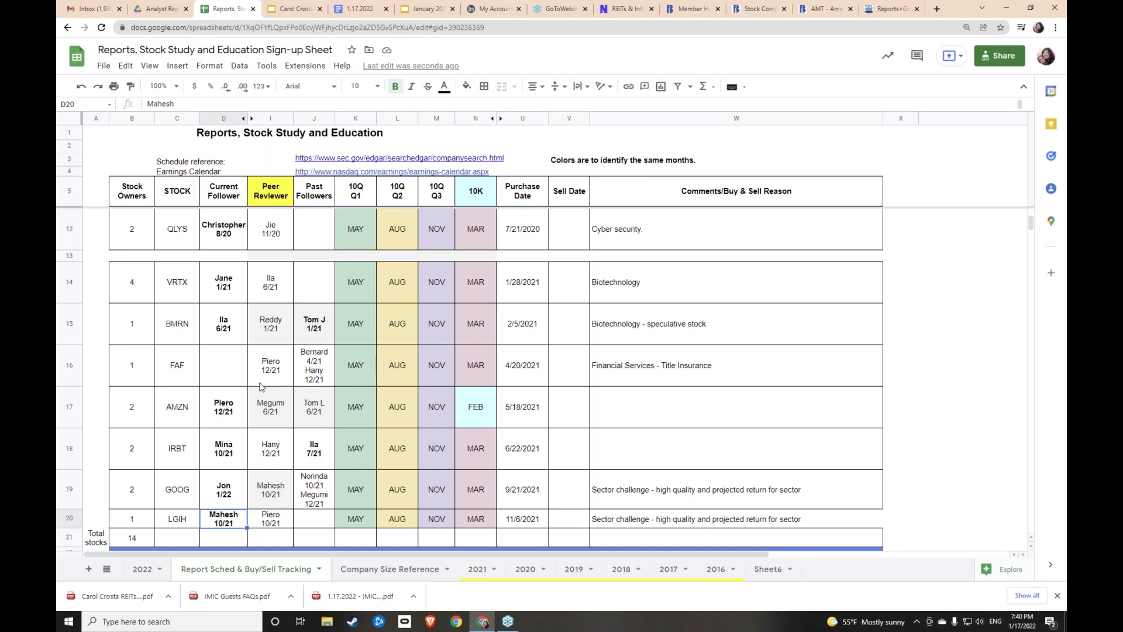
pyautogui.click(68, 256)
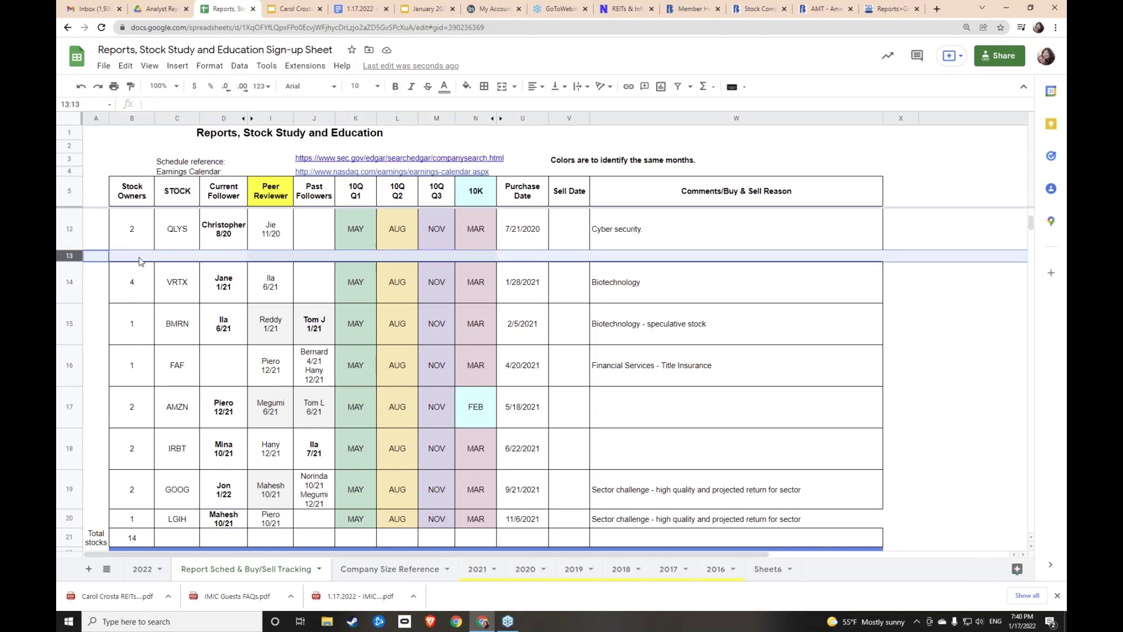
pyautogui.rightClick(139, 259)
pyautogui.press('Return')
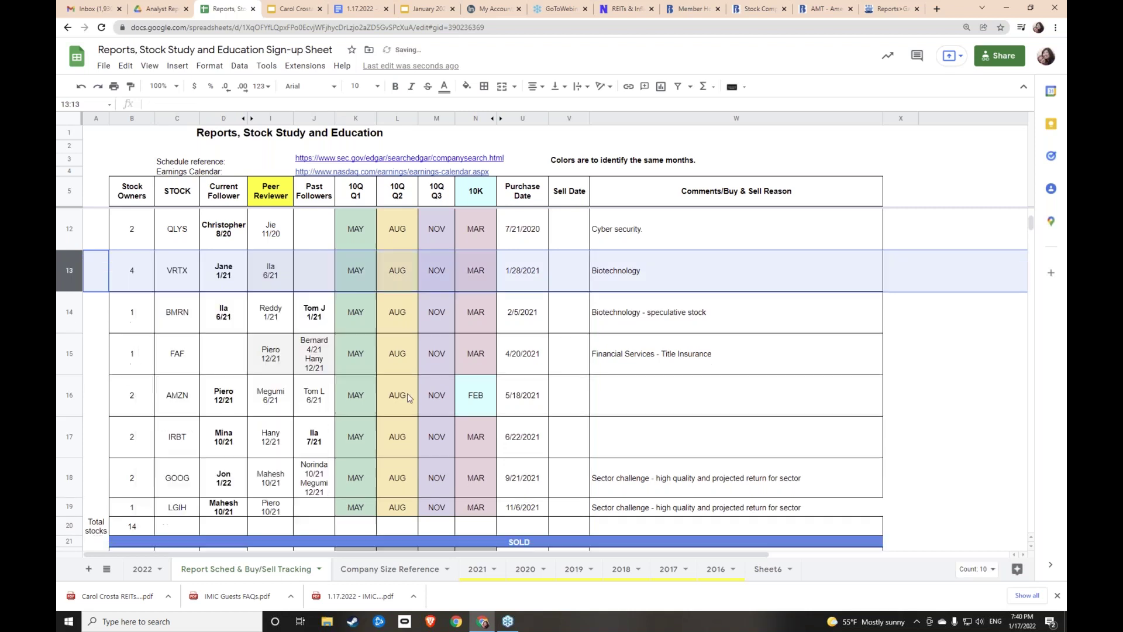
pyautogui.scroll(5, 458, 414)
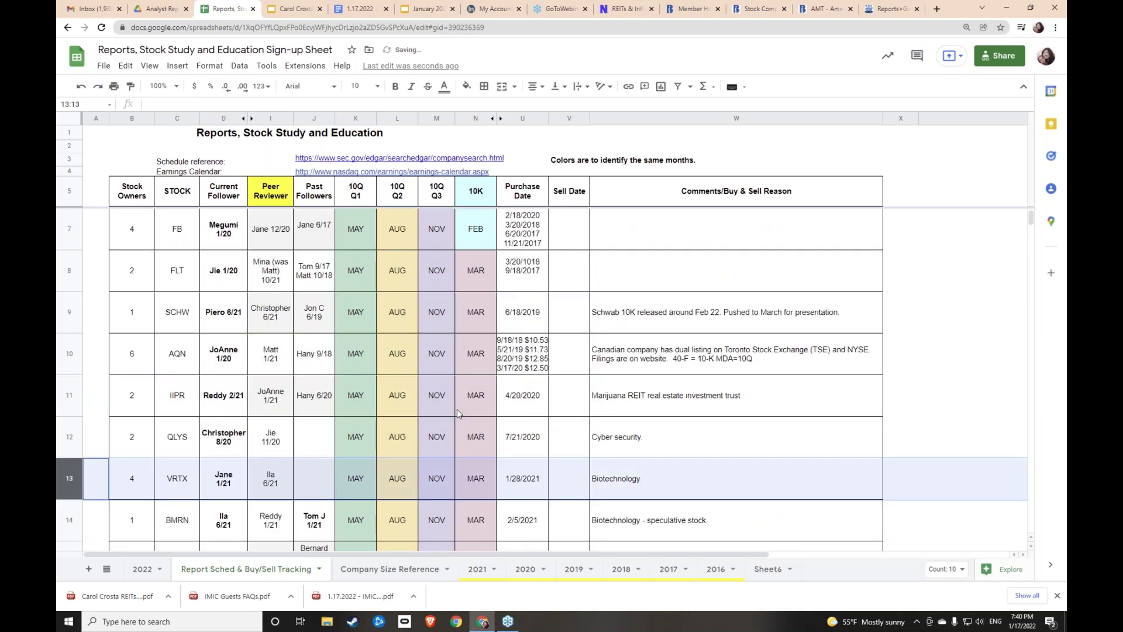
pyautogui.scroll(1, 458, 413)
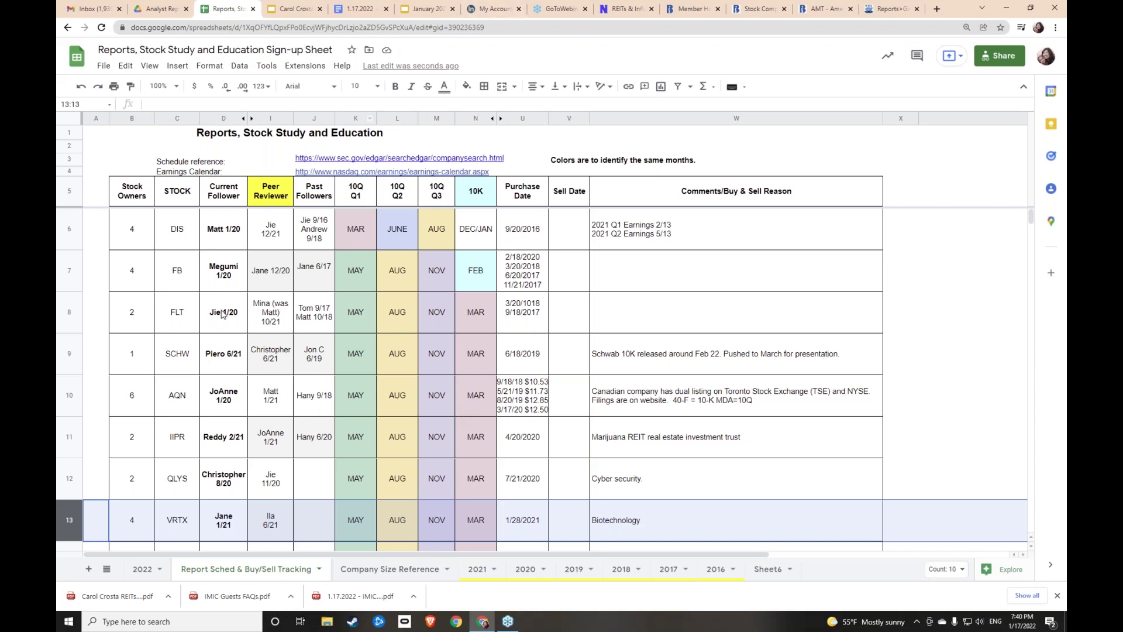
pyautogui.scroll(-2, 222, 314)
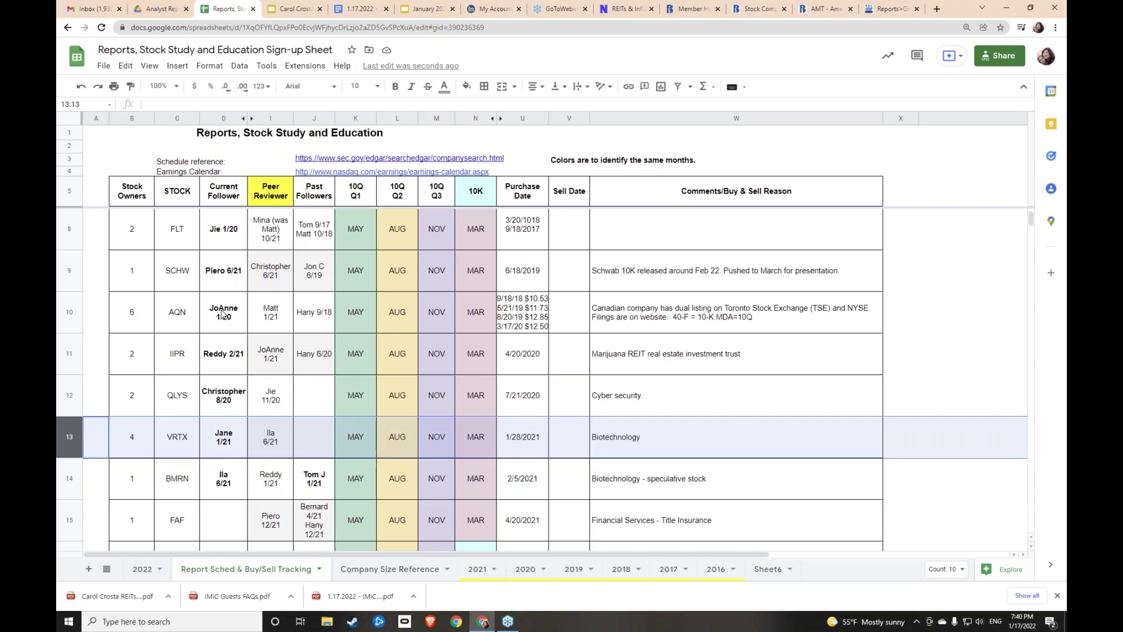
pyautogui.scroll(-1, 222, 314)
pyautogui.scroll(-3, 223, 314)
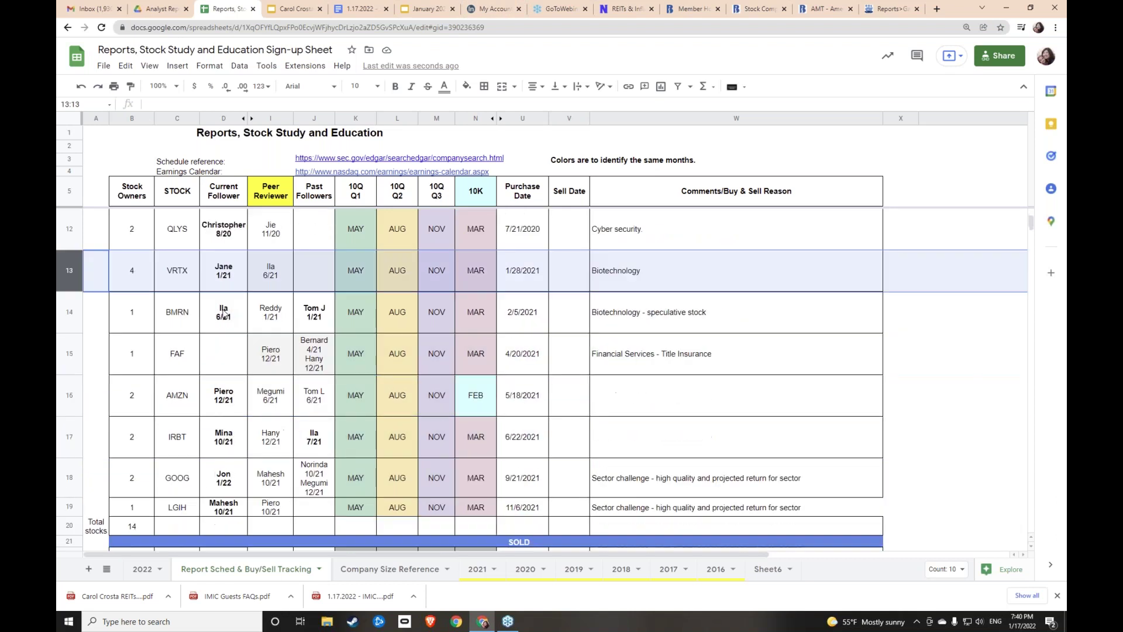
pyautogui.scroll(-1, 222, 314)
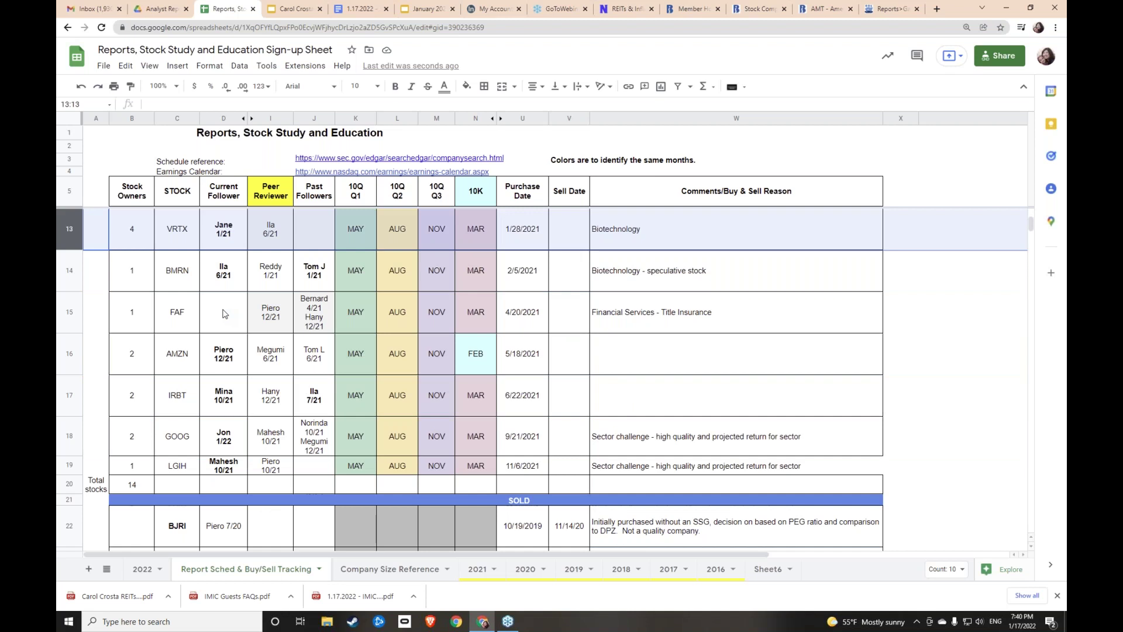
pyautogui.scroll(7, 222, 314)
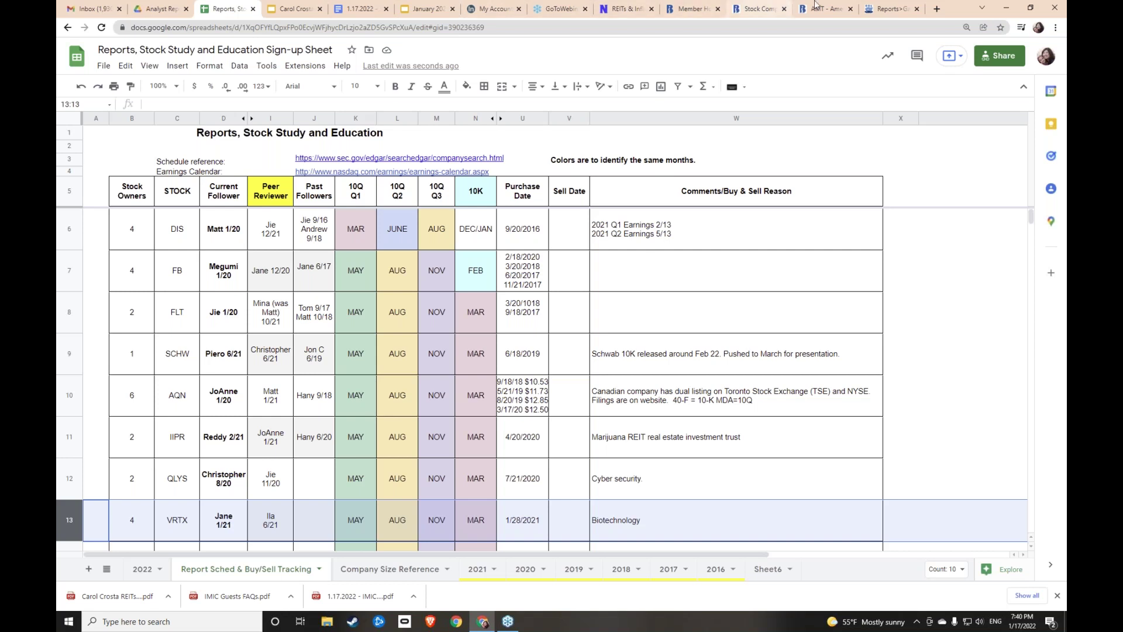
pyautogui.click(889, 10)
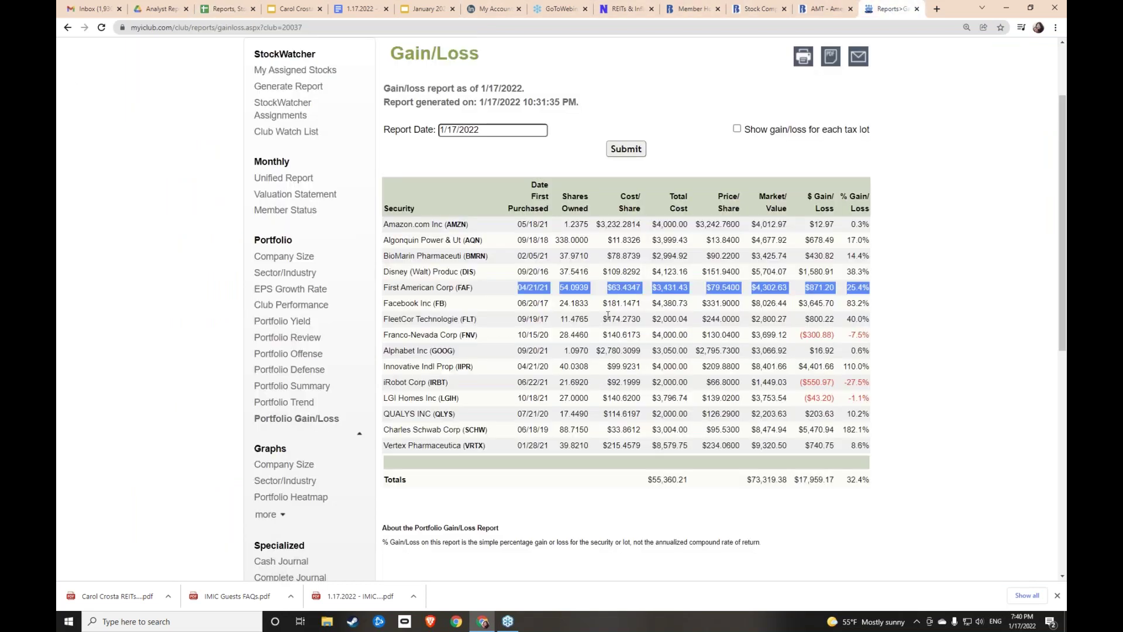
pyautogui.click(771, 303)
pyautogui.moveTo(846, 319)
pyautogui.mouseDown()
pyautogui.moveTo(867, 318)
pyautogui.moveTo(869, 486)
pyautogui.moveTo(864, 319)
pyautogui.mouseUp()
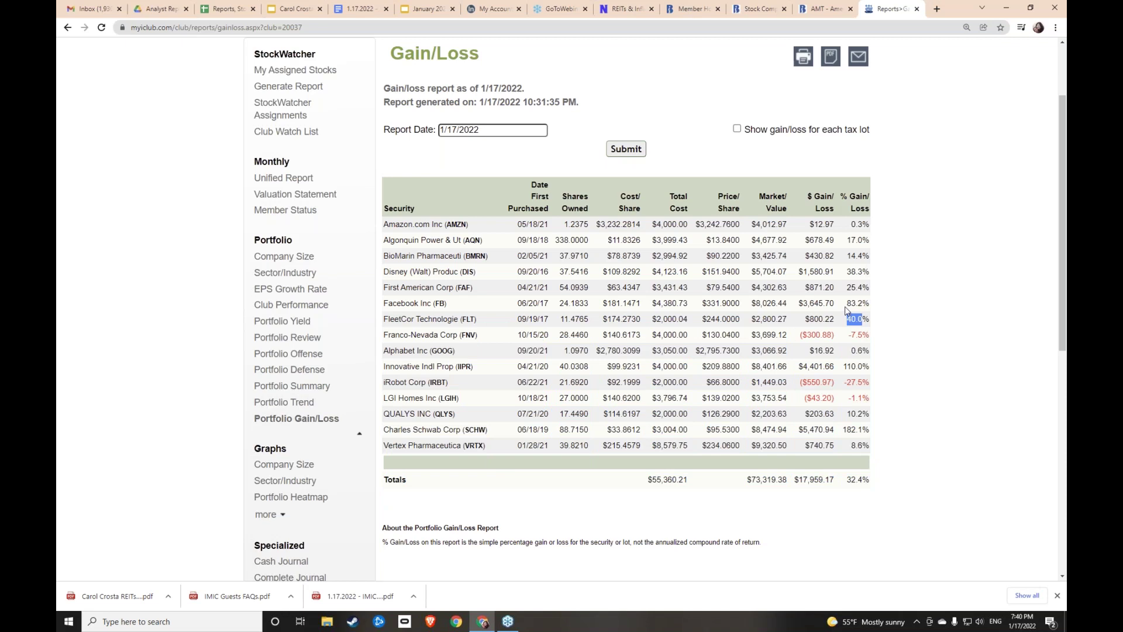
pyautogui.click(826, 325)
pyautogui.click(224, 12)
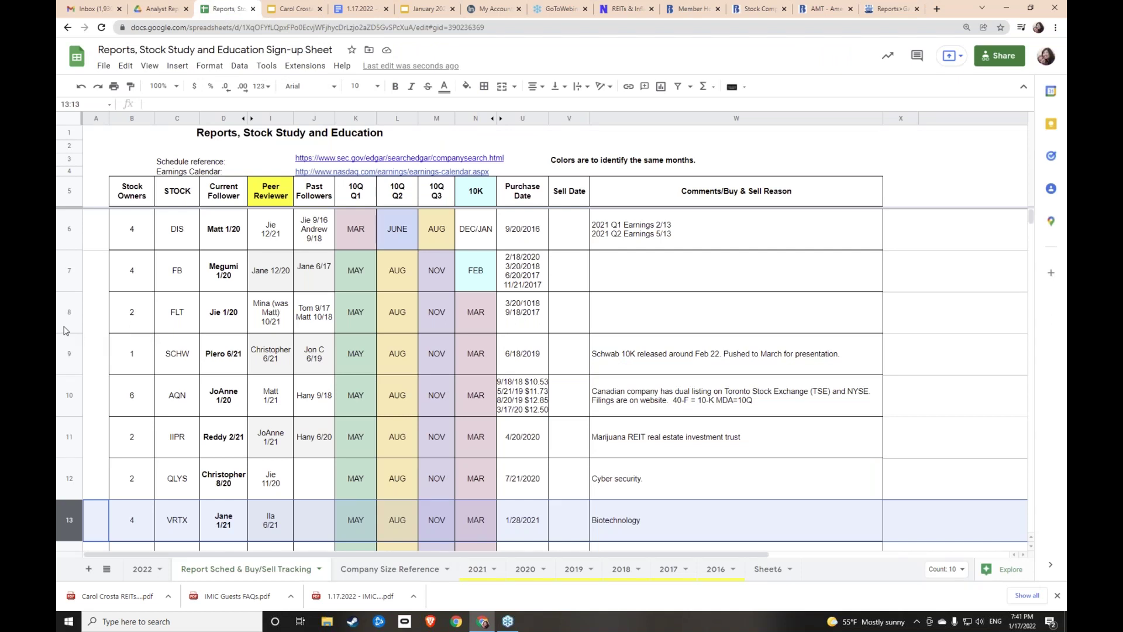
# Step: Move the FLT row into a new row 51 beneath FNV in the SOLD section
pyautogui.scroll(-5, 132, 402)
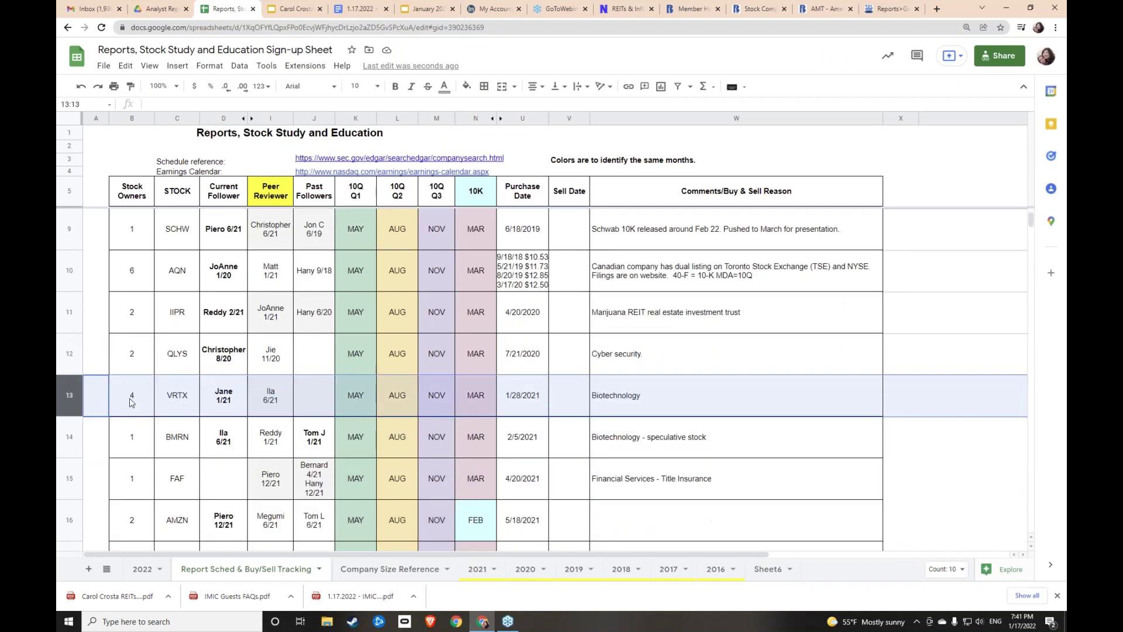
pyautogui.scroll(-5, 132, 401)
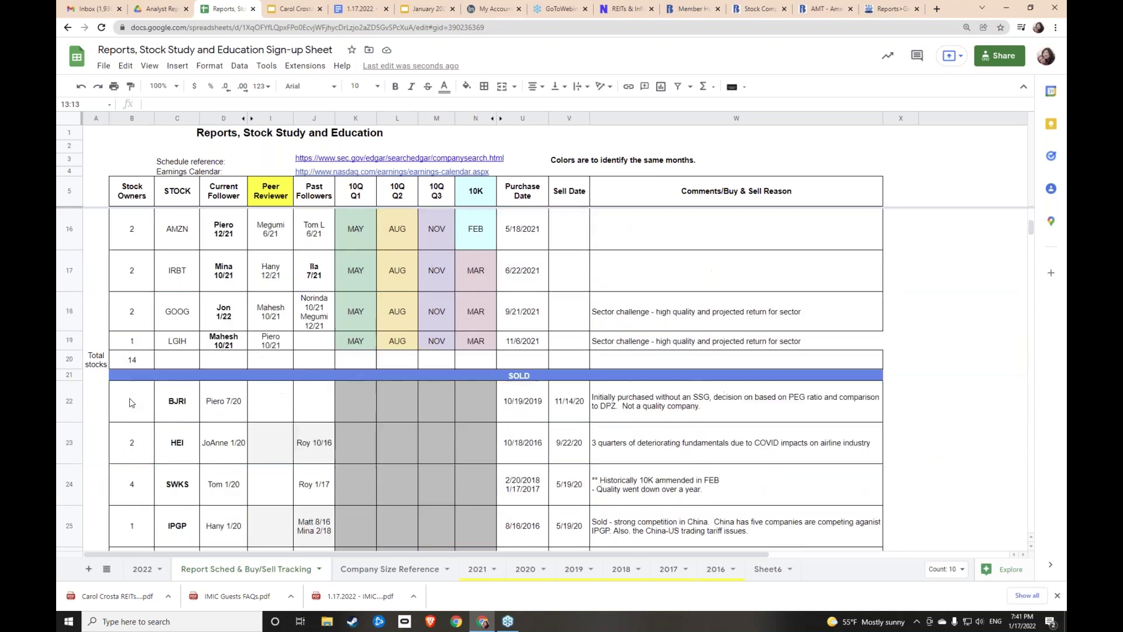
pyautogui.scroll(5, 132, 401)
pyautogui.scroll(5, 132, 401)
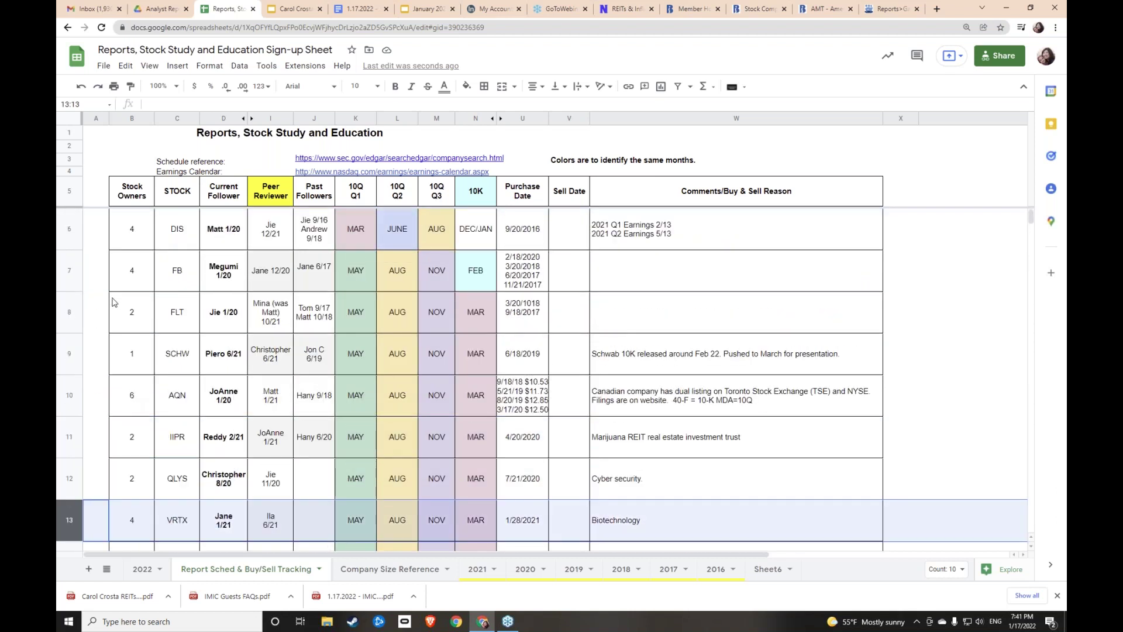
pyautogui.click(69, 312)
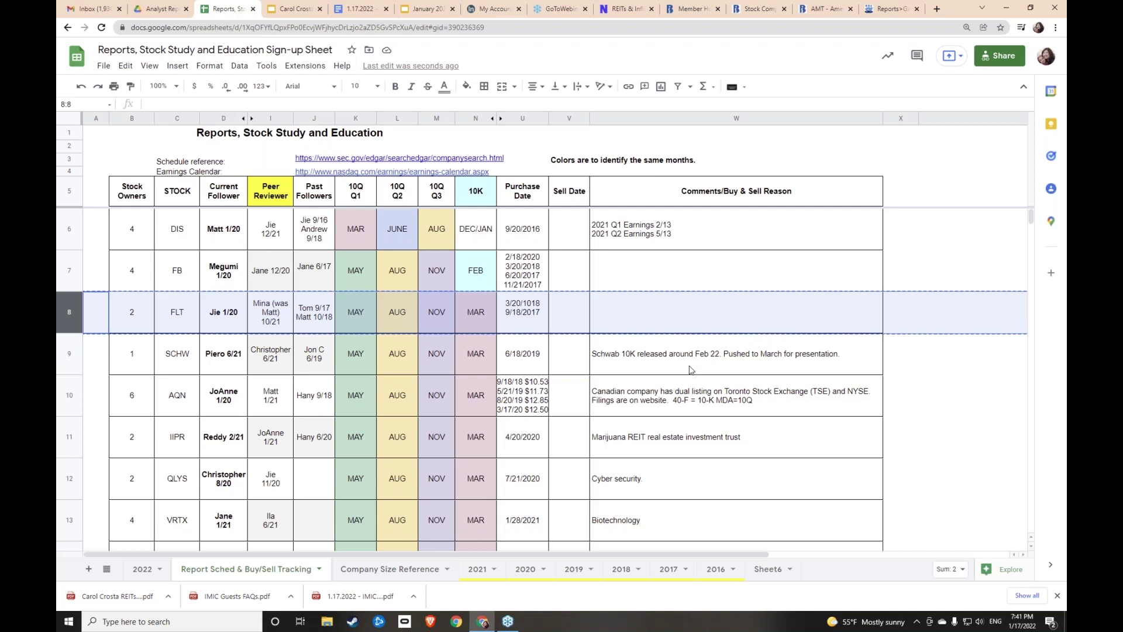
pyautogui.scroll(-4, 627, 404)
pyautogui.scroll(-15, 627, 404)
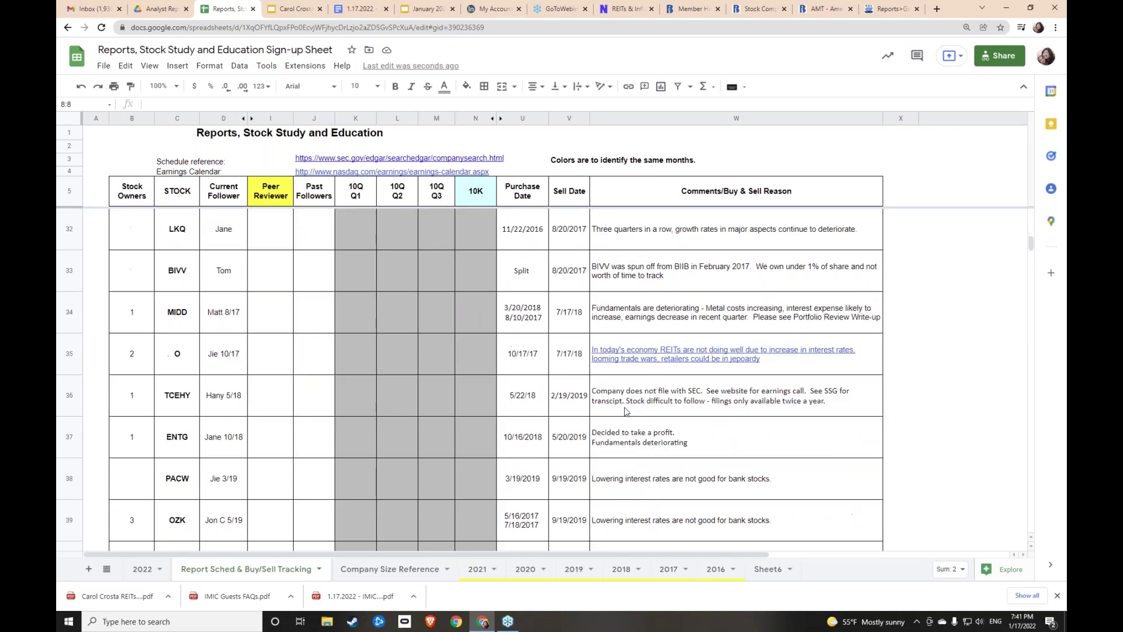
pyautogui.scroll(4, 589, 390)
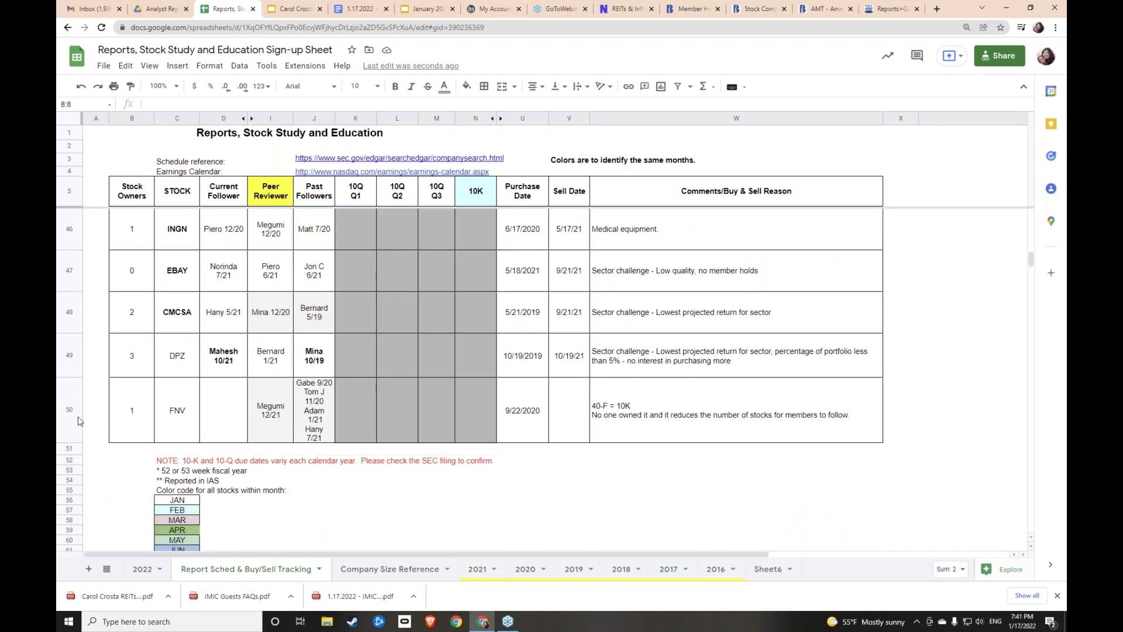
pyautogui.click(66, 411)
pyautogui.rightClick(162, 408)
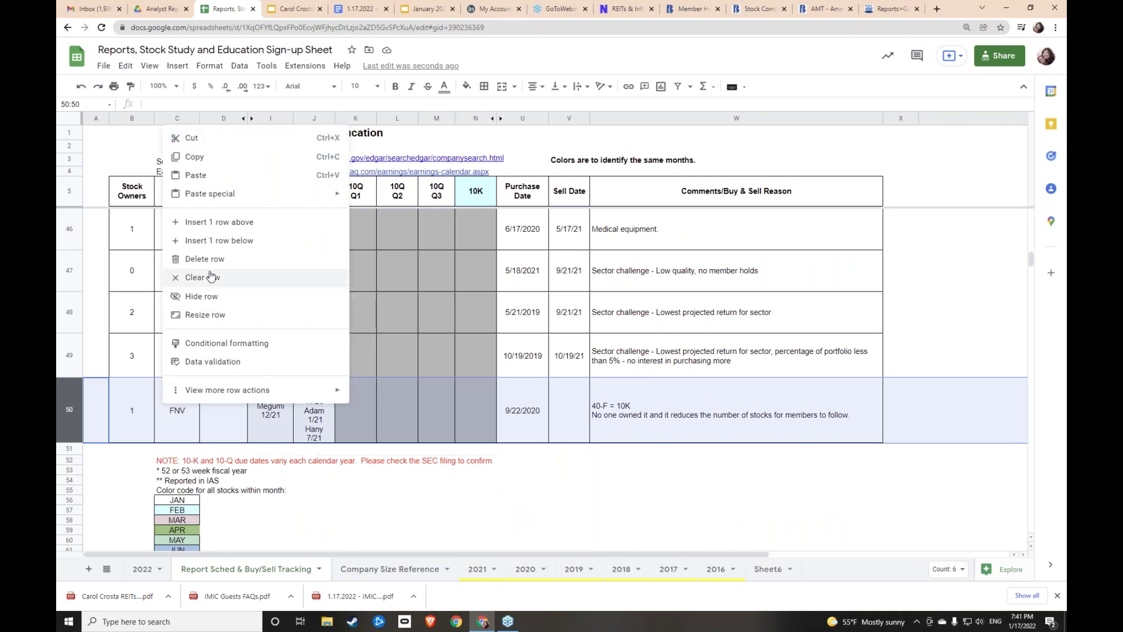
pyautogui.click(217, 240)
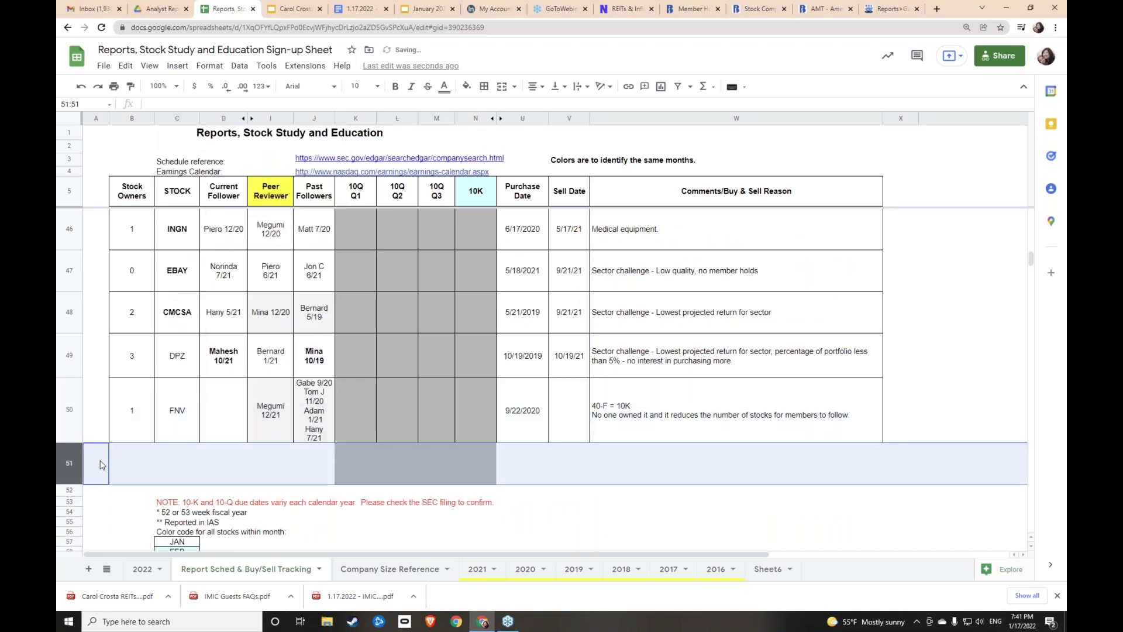
pyautogui.click(104, 463)
pyautogui.write('2\tFLT\tJie 1/20\tMina (was Matt) 10/21\tTom 9/17 Matt 10/18\tMAY\tAUG\tNOV\tMAR\t3/20/1018 9/18/2017')
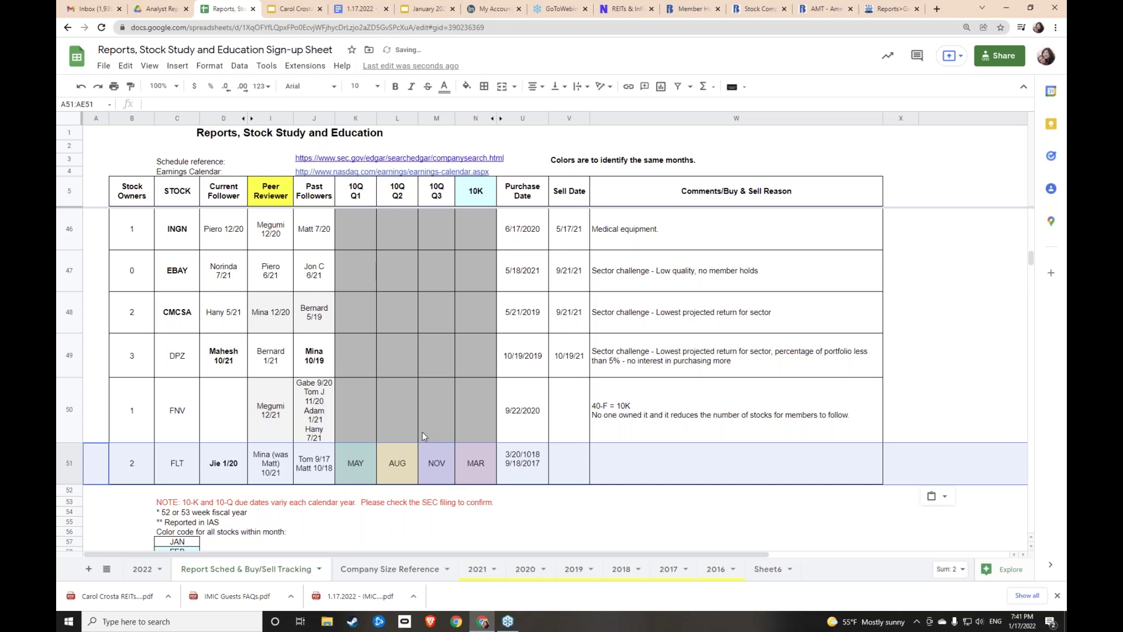
# Step: Copy FNV's grey quarterly report cells over FLT's 10Q/10K cells in row 51
pyautogui.moveTo(362, 416); pyautogui.dragTo(477, 410)
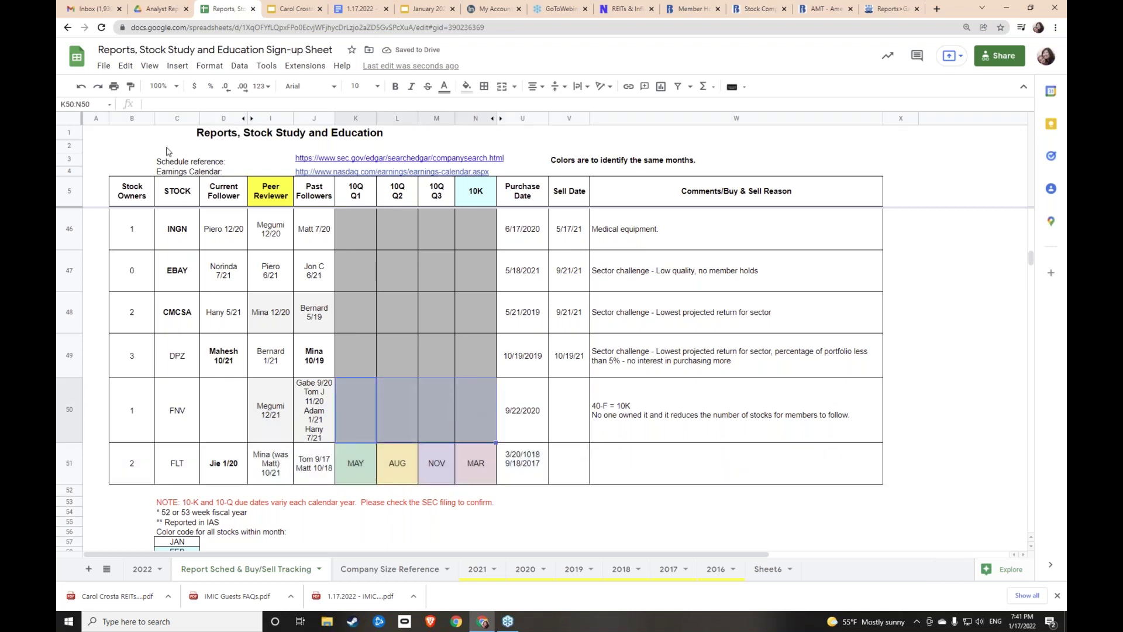
pyautogui.click(130, 86)
pyautogui.moveTo(369, 460); pyautogui.dragTo(494, 470)
pyautogui.click(518, 496)
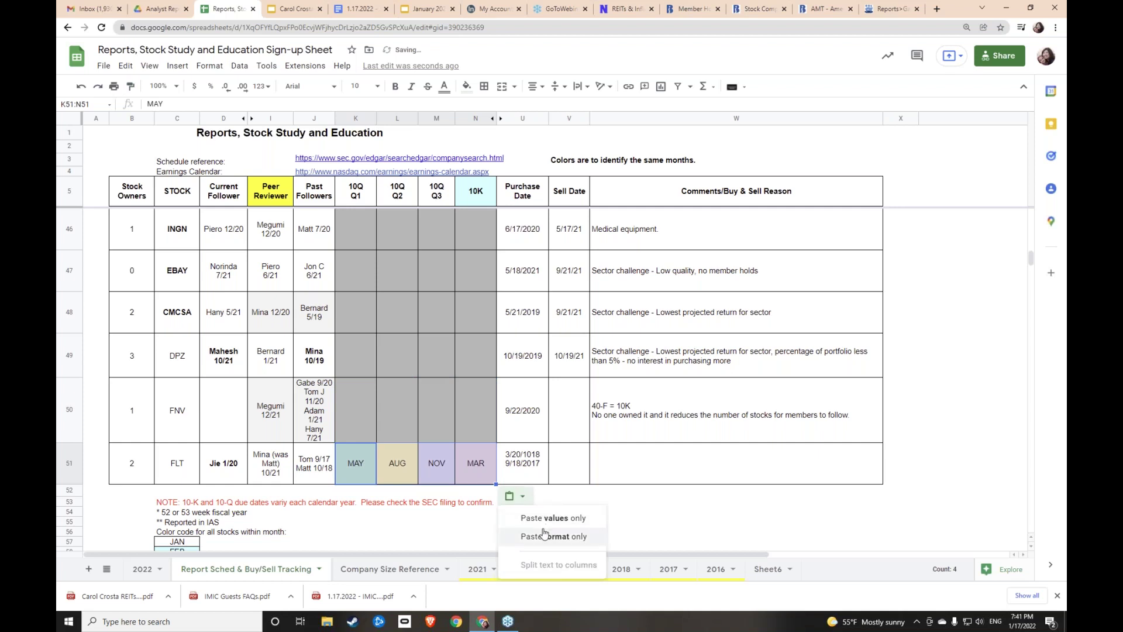
pyautogui.click(541, 534)
pyautogui.click(594, 519)
pyautogui.moveTo(351, 427); pyautogui.dragTo(475, 424)
pyautogui.hotkey('ctrl', 'c')
pyautogui.moveTo(354, 463); pyautogui.dragTo(474, 465)
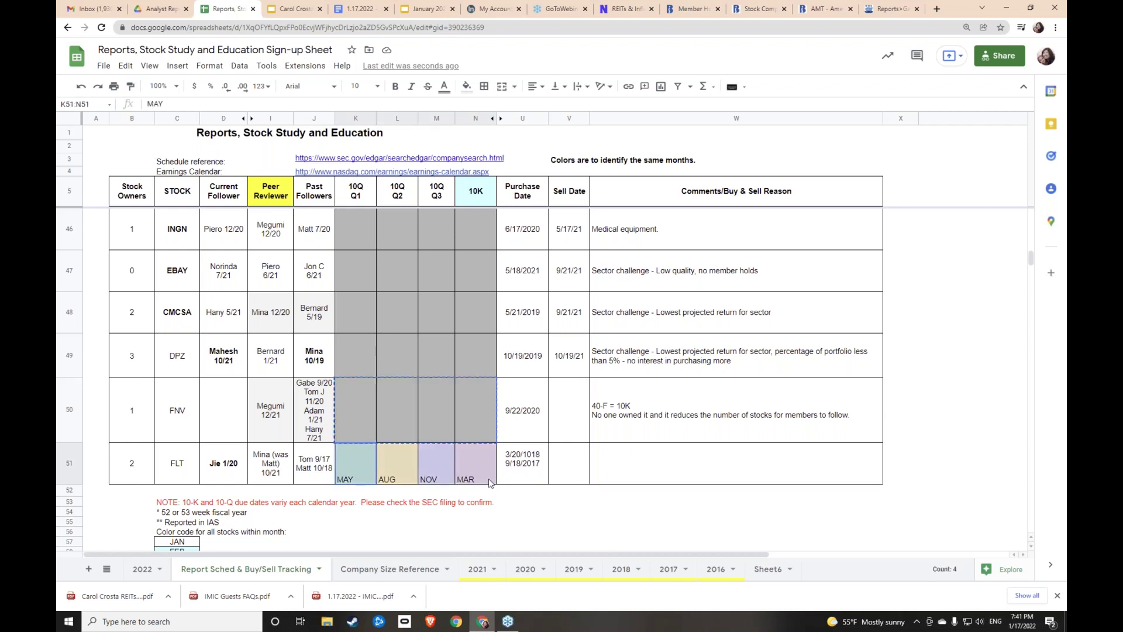
pyautogui.hotkey('ctrl', 'v')
pyautogui.click(627, 517)
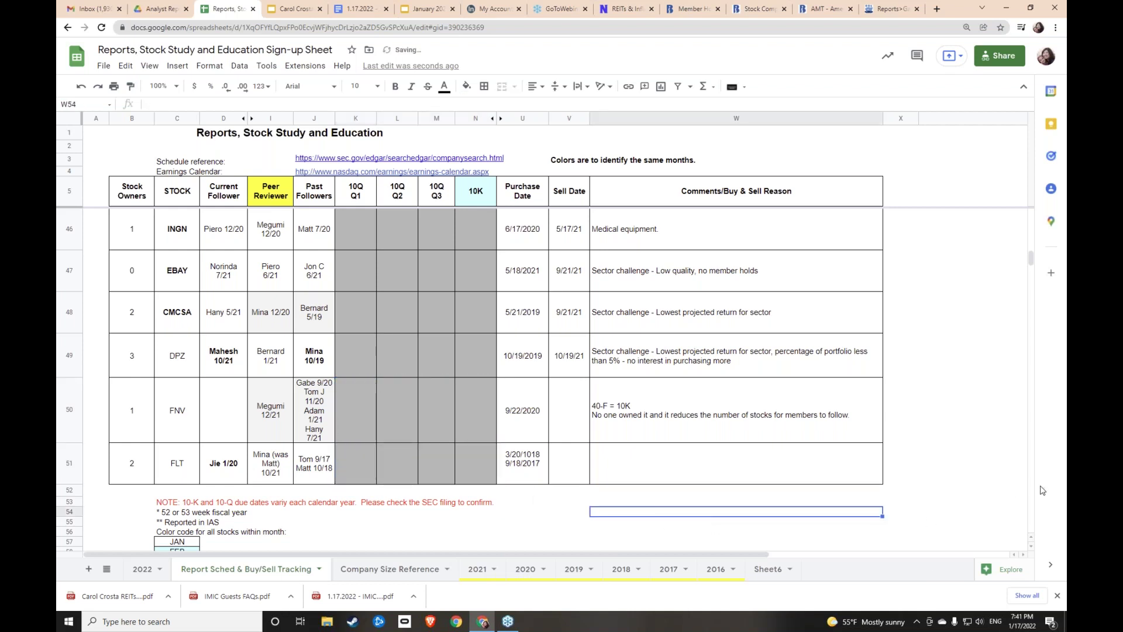
# Step: Enter FLT's sell reason: reduced the number of stocks so each member follows one stock
pyautogui.click(660, 470)
pyautogui.doubleClick(660, 471)
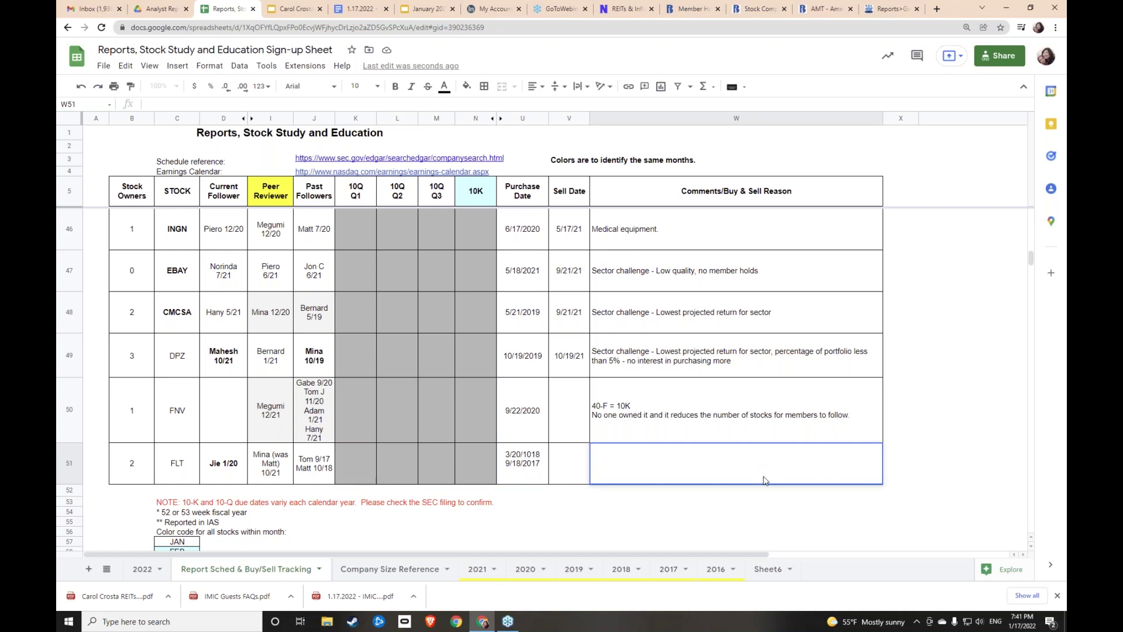
pyautogui.write('Reduced the')
pyautogui.press('BackSpace')
pyautogui.press('BackSpace')
pyautogui.press('BackSpace')
pyautogui.write('n')
pyautogui.write(' numberf')
pyautogui.write('f')
pyautogui.write(' stocks')
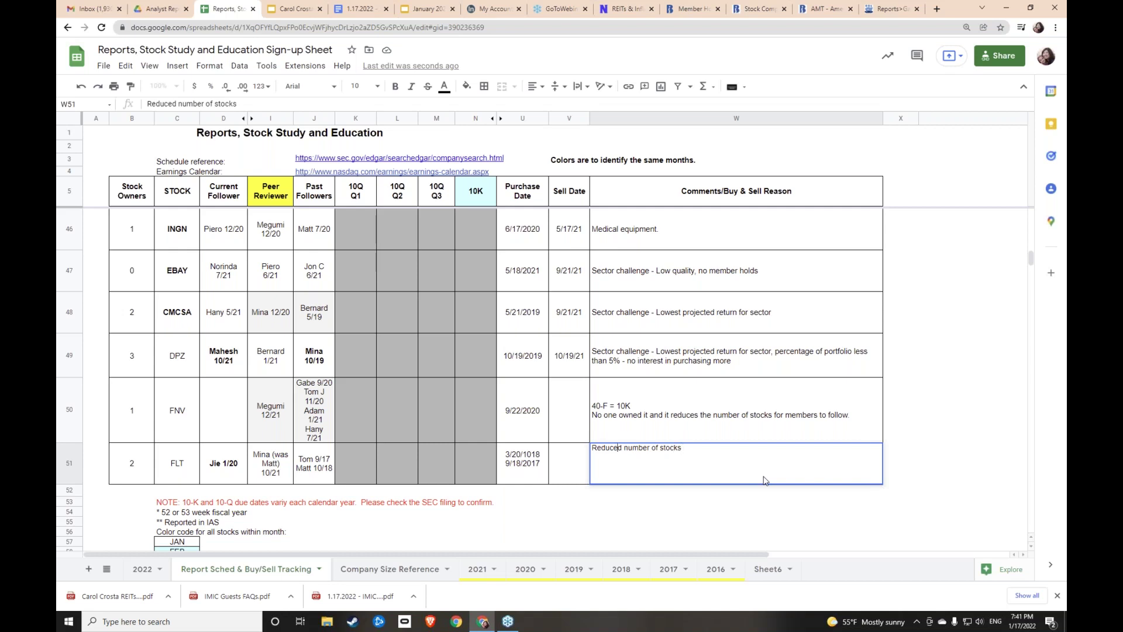
pyautogui.press('BackSpace')
pyautogui.write('to allow each member to follow one stock')
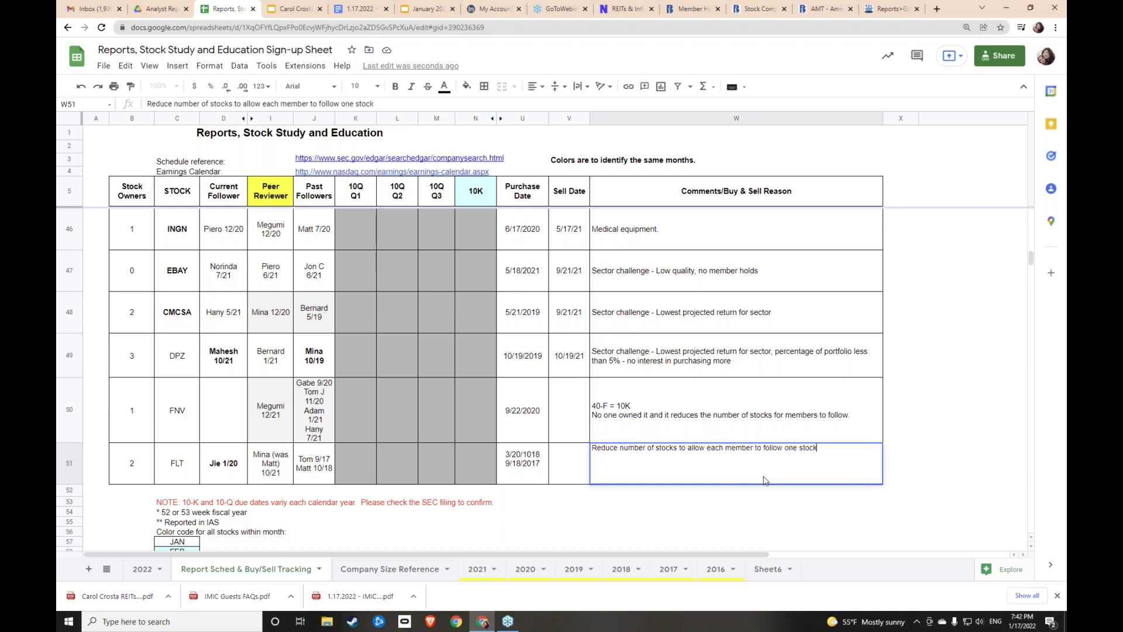
pyautogui.press('Return')
pyautogui.click(784, 433)
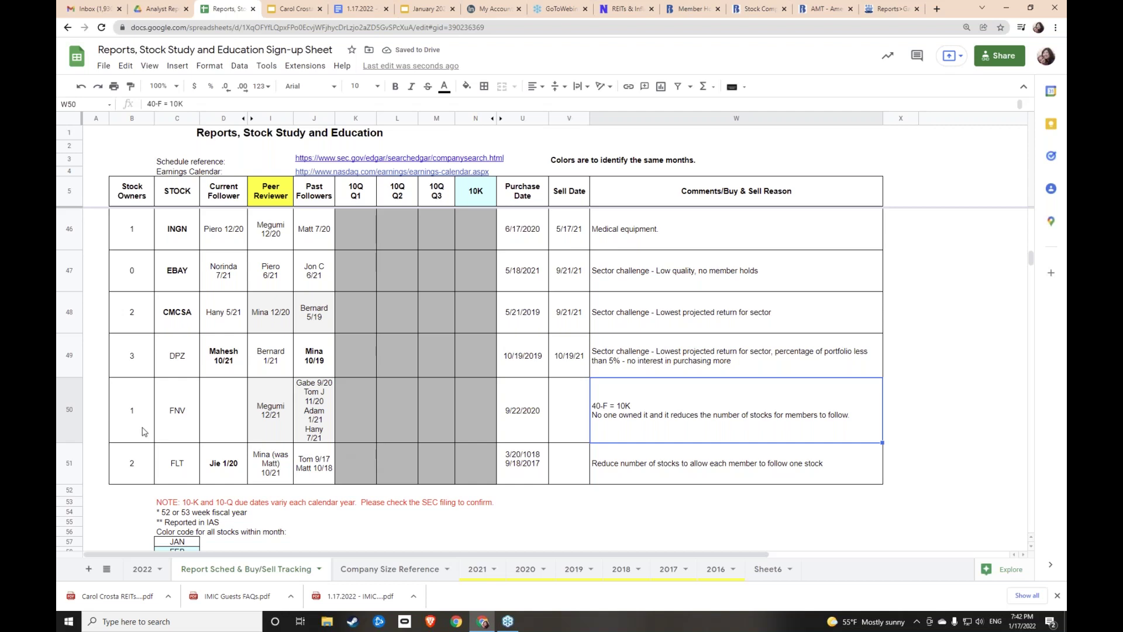
# Step: Delete the empty row 8 left behind by FLT
pyautogui.scroll(15, 142, 431)
pyautogui.scroll(3, 146, 432)
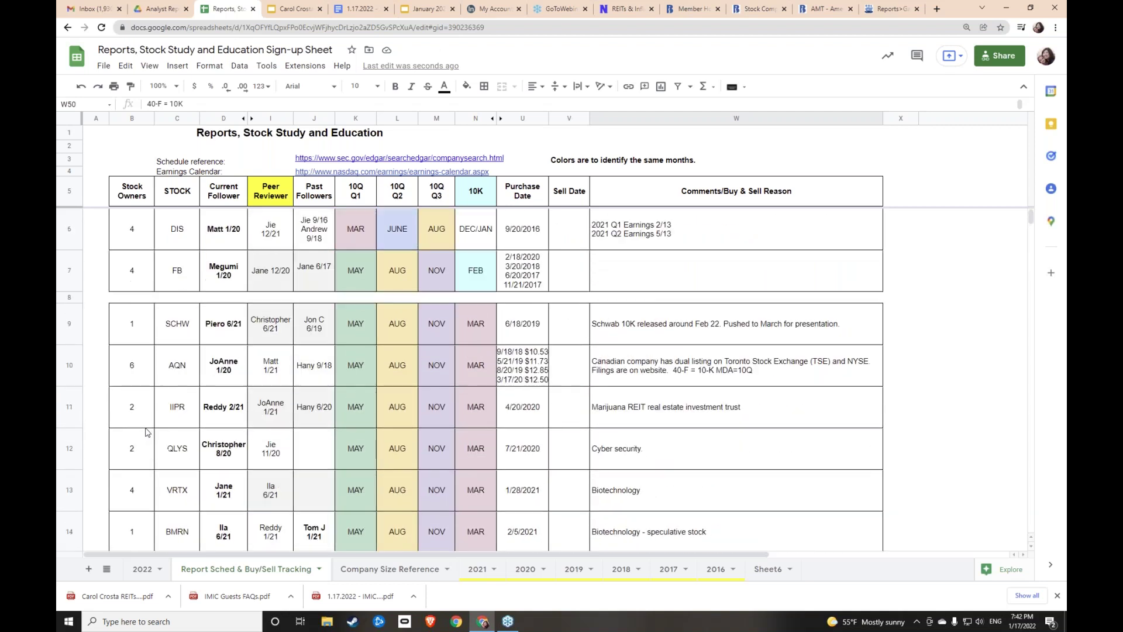
pyautogui.click(71, 297)
pyautogui.rightClick(131, 298)
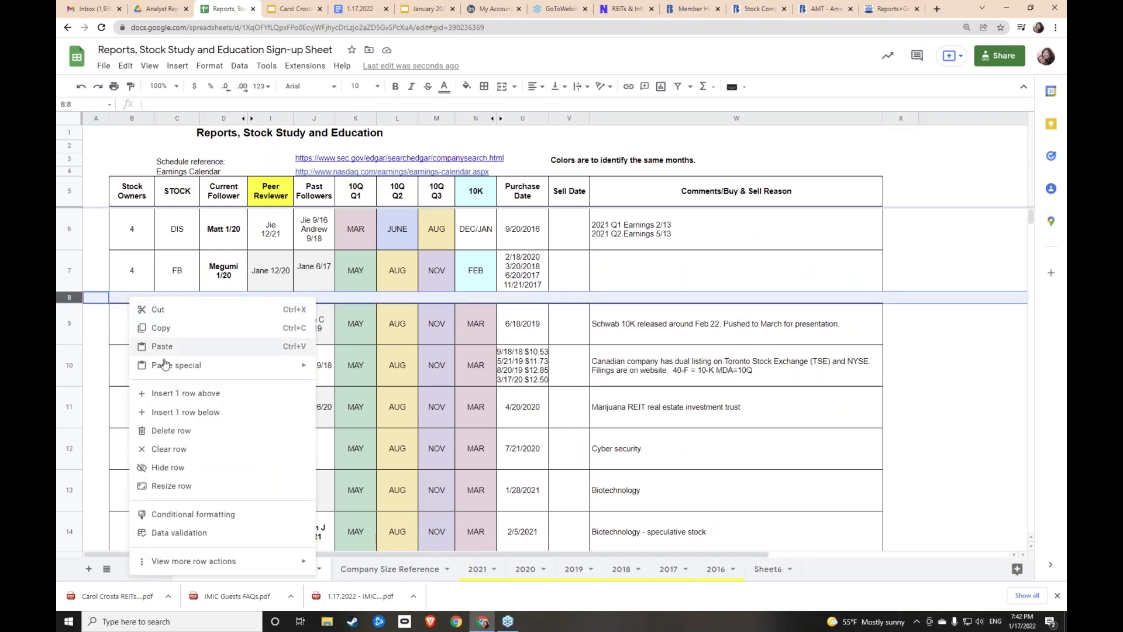
pyautogui.click(166, 431)
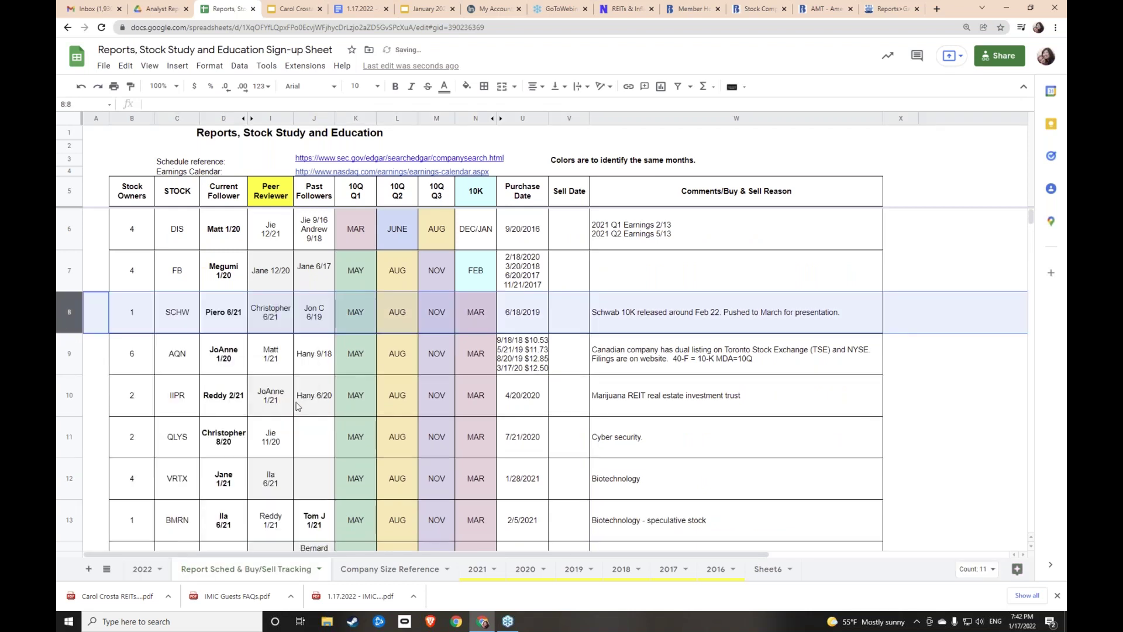
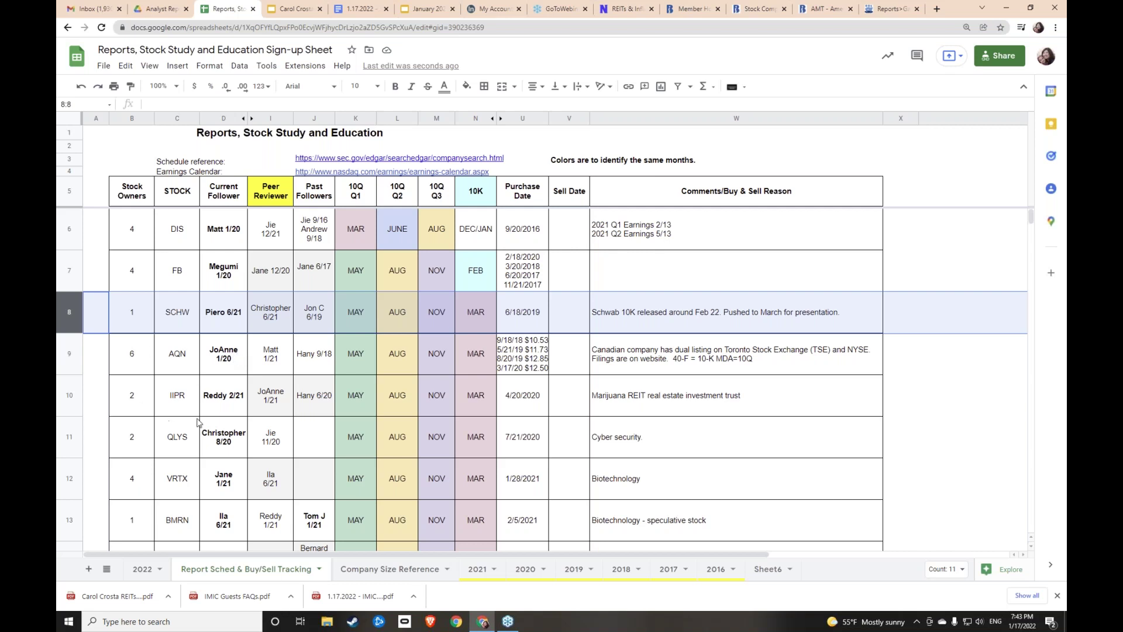
# Step: Scroll to the FAF row and enter the new member's name in its empty Current Follower cell D14
pyautogui.scroll(-5, 233, 408)
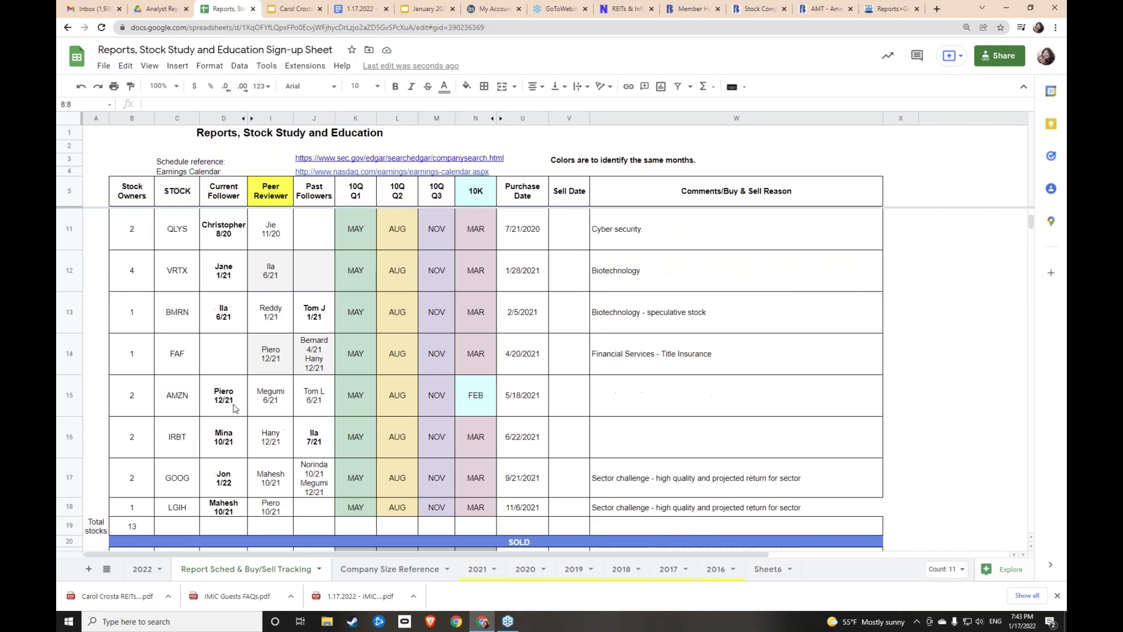
pyautogui.scroll(5, 233, 408)
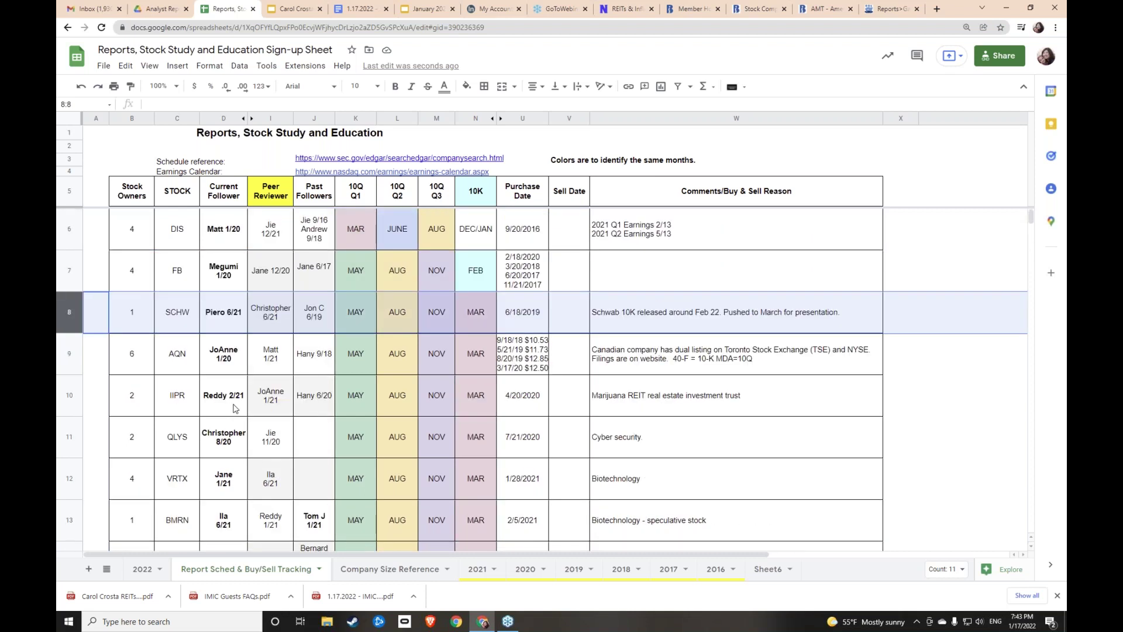
pyautogui.scroll(-6, 233, 408)
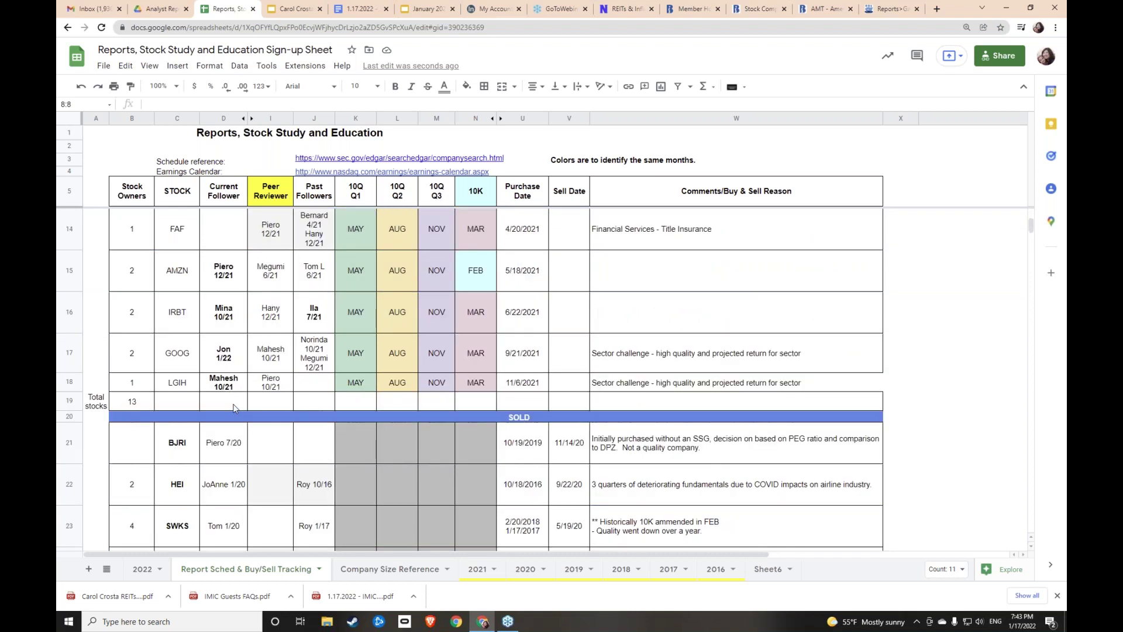
pyautogui.scroll(-1, 233, 407)
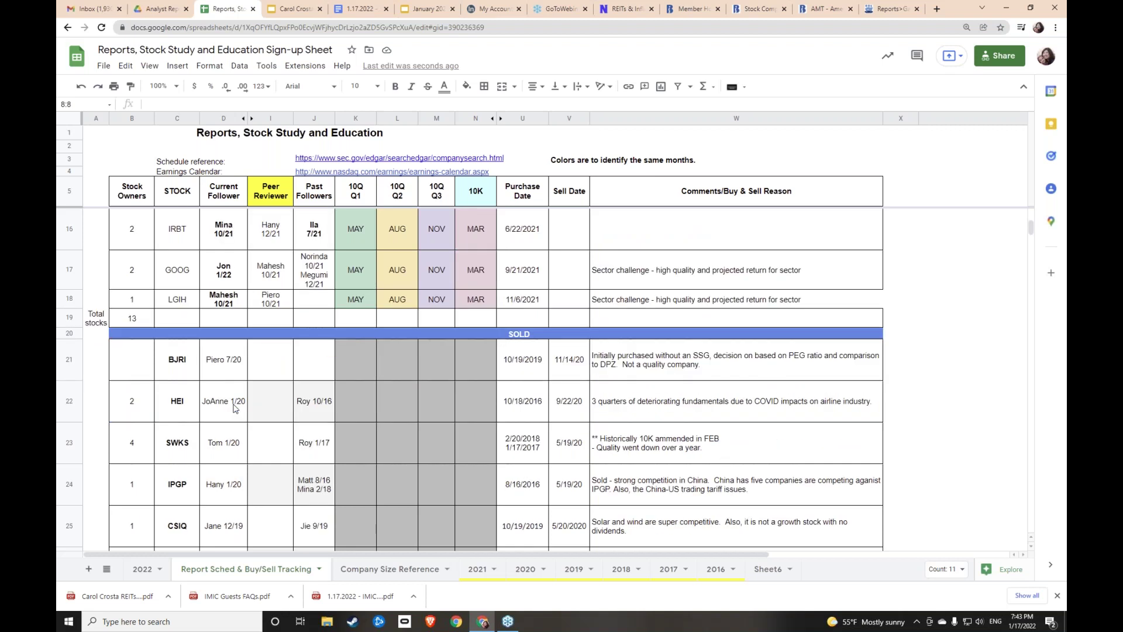
pyautogui.scroll(-5, 233, 408)
pyautogui.scroll(-7, 234, 407)
pyautogui.scroll(-8, 233, 408)
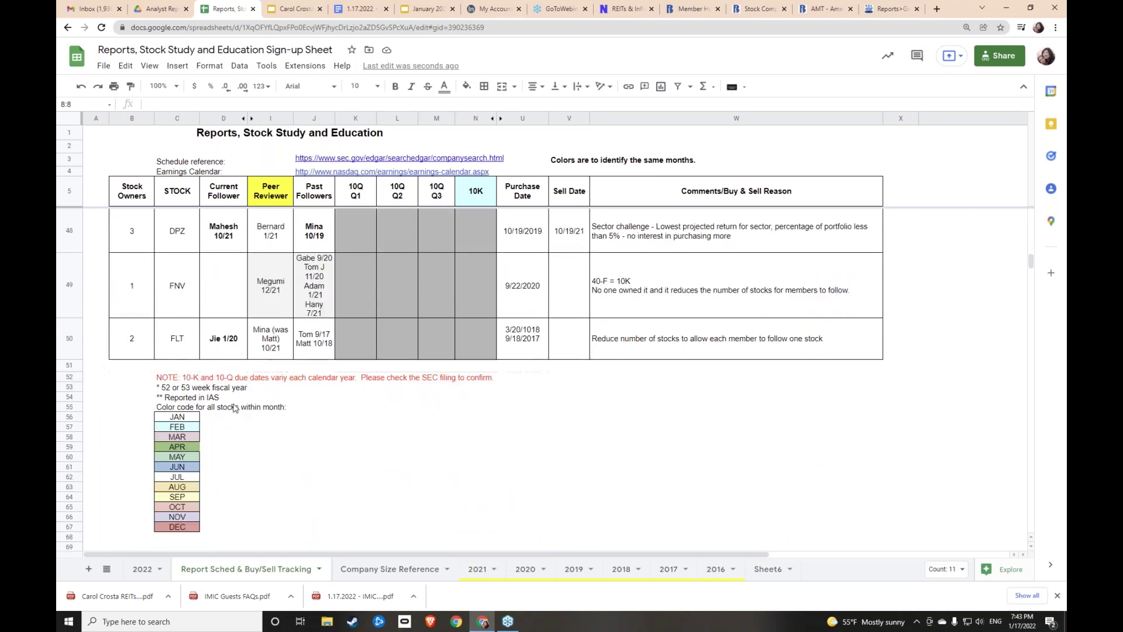
pyautogui.scroll(1, 233, 408)
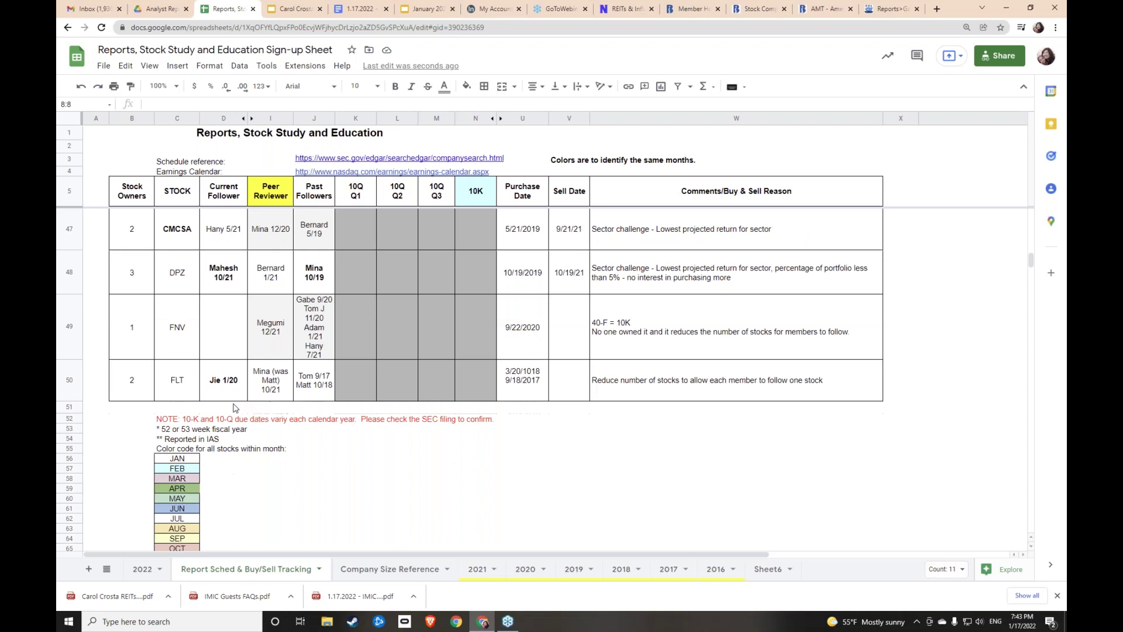
pyautogui.scroll(20, 233, 407)
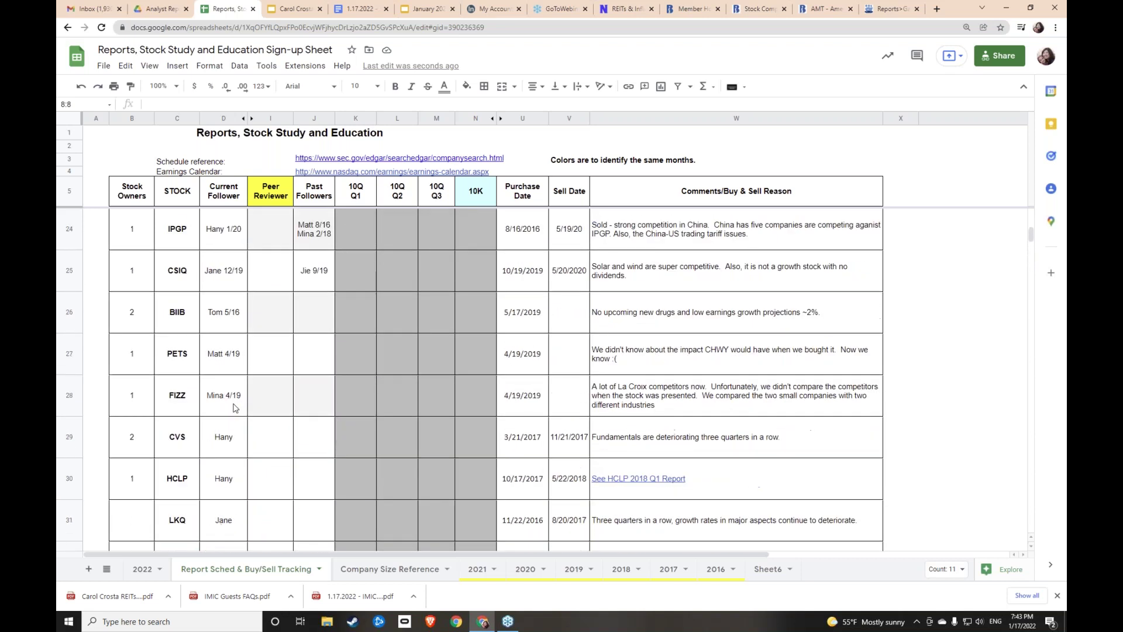
pyautogui.scroll(18, 233, 407)
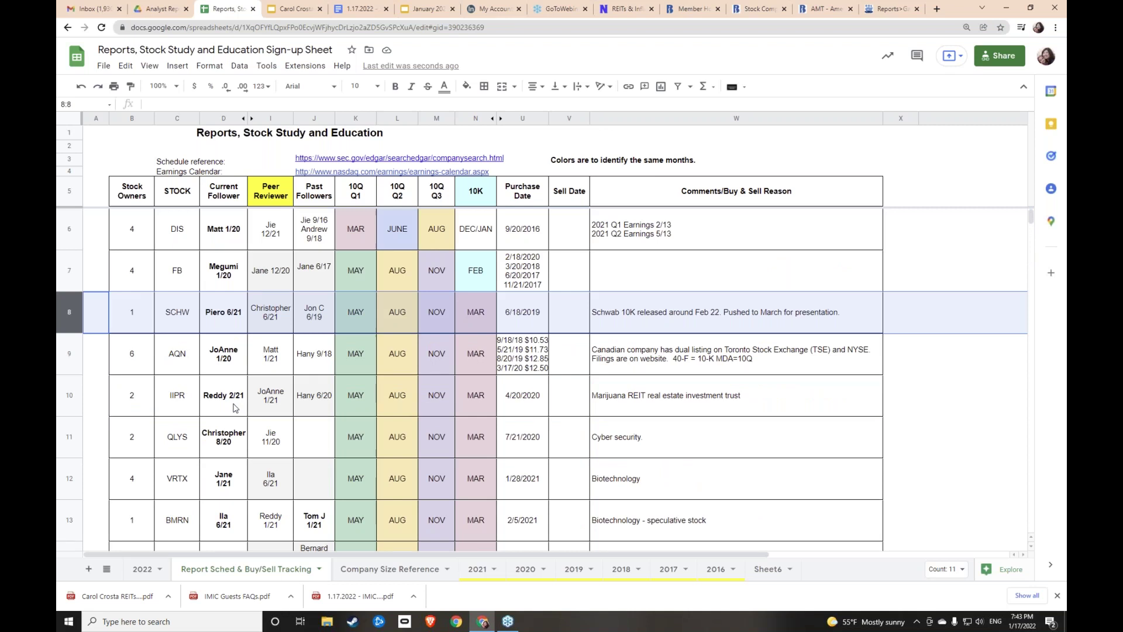
pyautogui.scroll(-1, 233, 407)
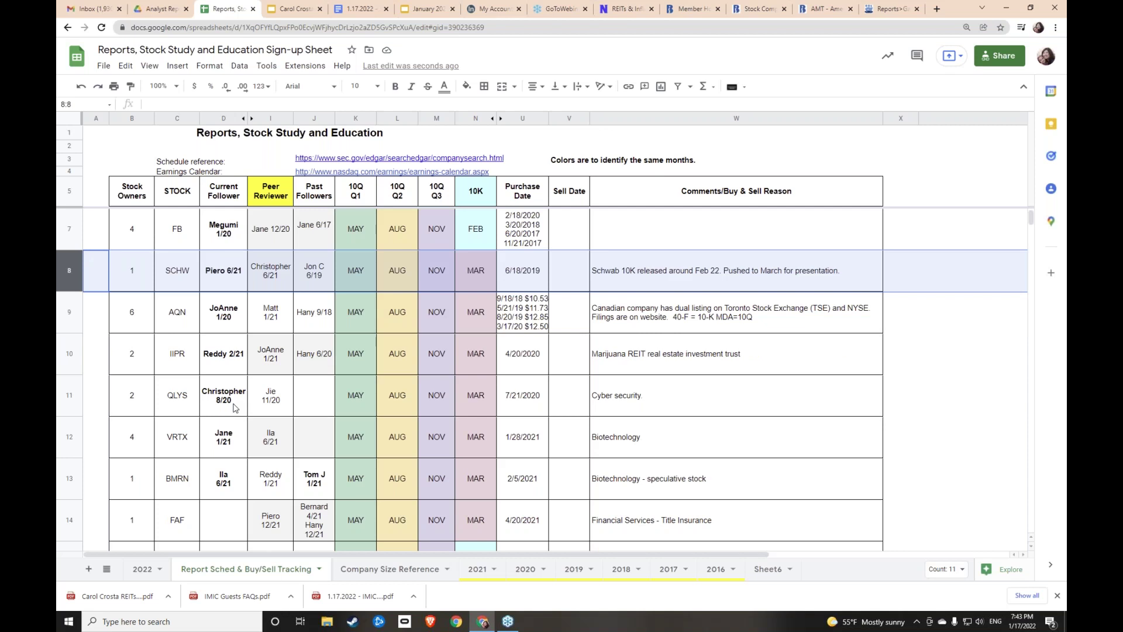
pyautogui.scroll(1, 233, 408)
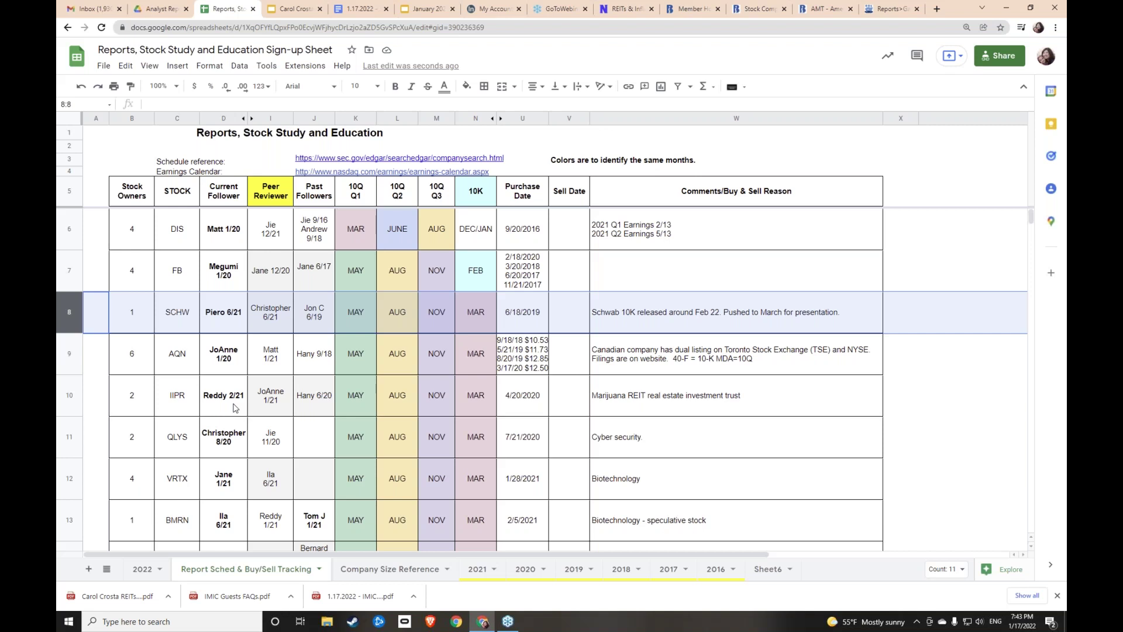
pyautogui.scroll(-1, 233, 408)
pyautogui.scroll(-1, 233, 407)
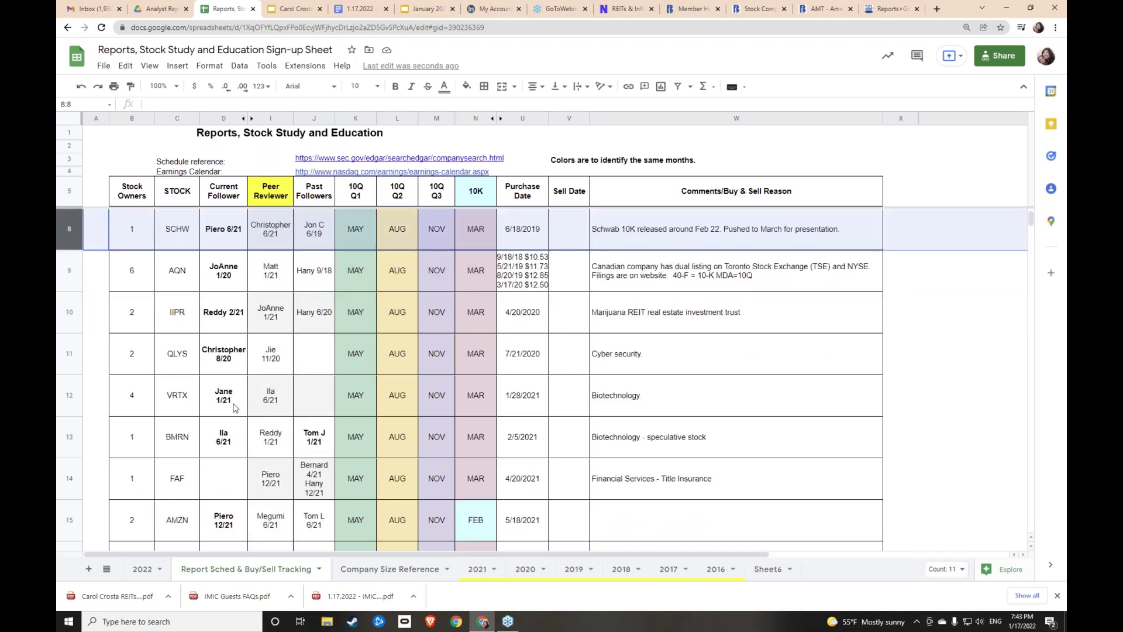
pyautogui.scroll(-1, 233, 407)
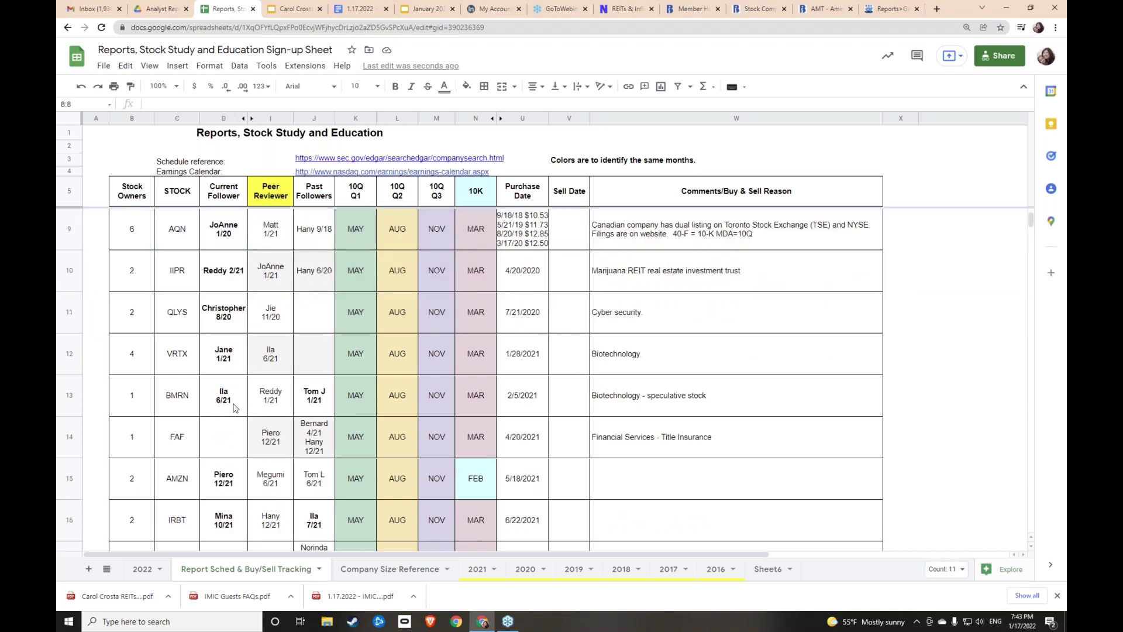
pyautogui.scroll(-2, 233, 408)
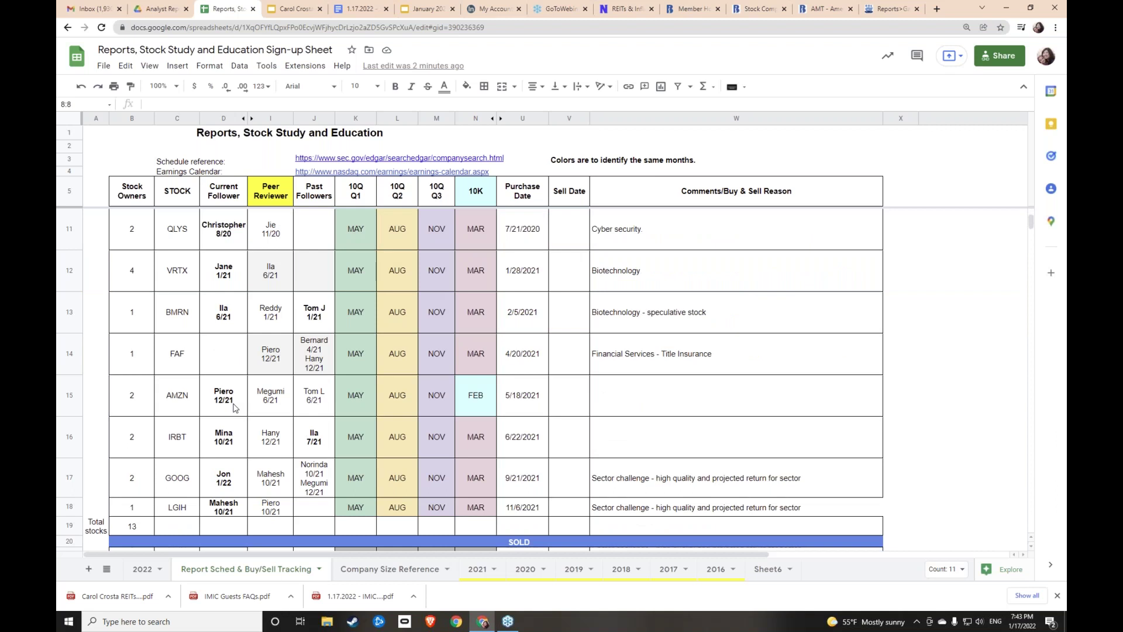
pyautogui.click(236, 364)
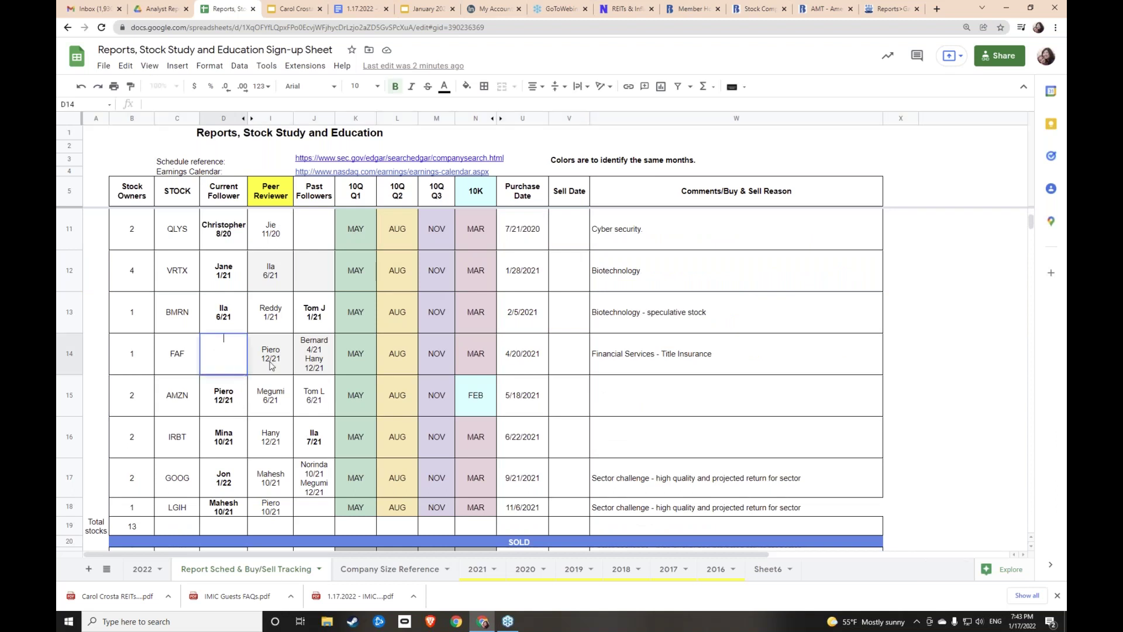
pyautogui.write('Bernard')
pyautogui.press('Return')
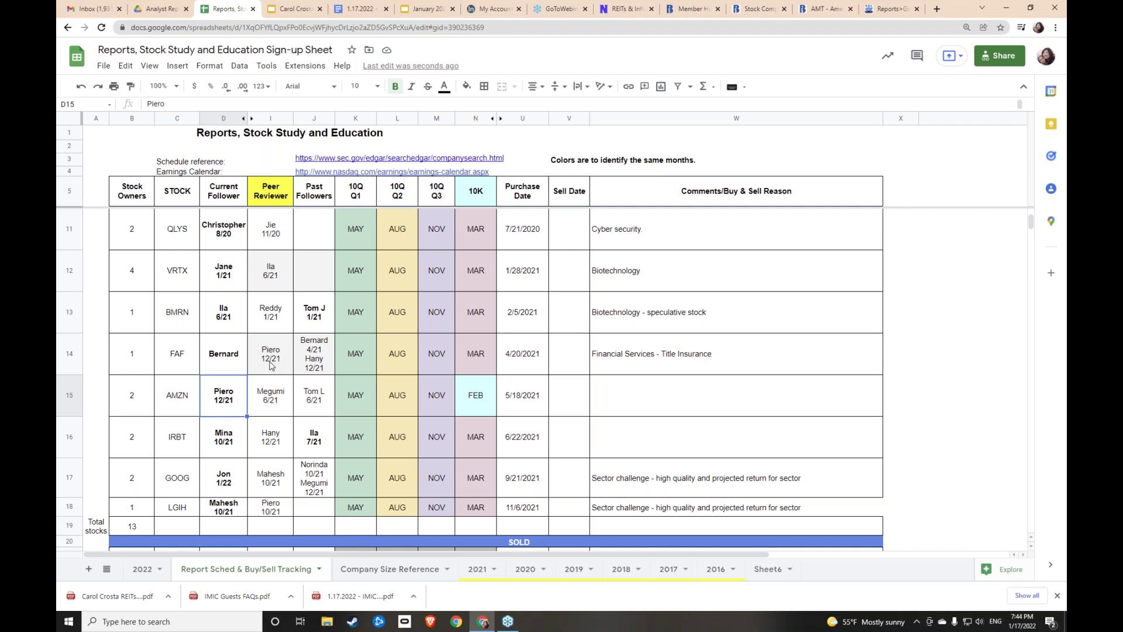
pyautogui.scroll(-2, 270, 365)
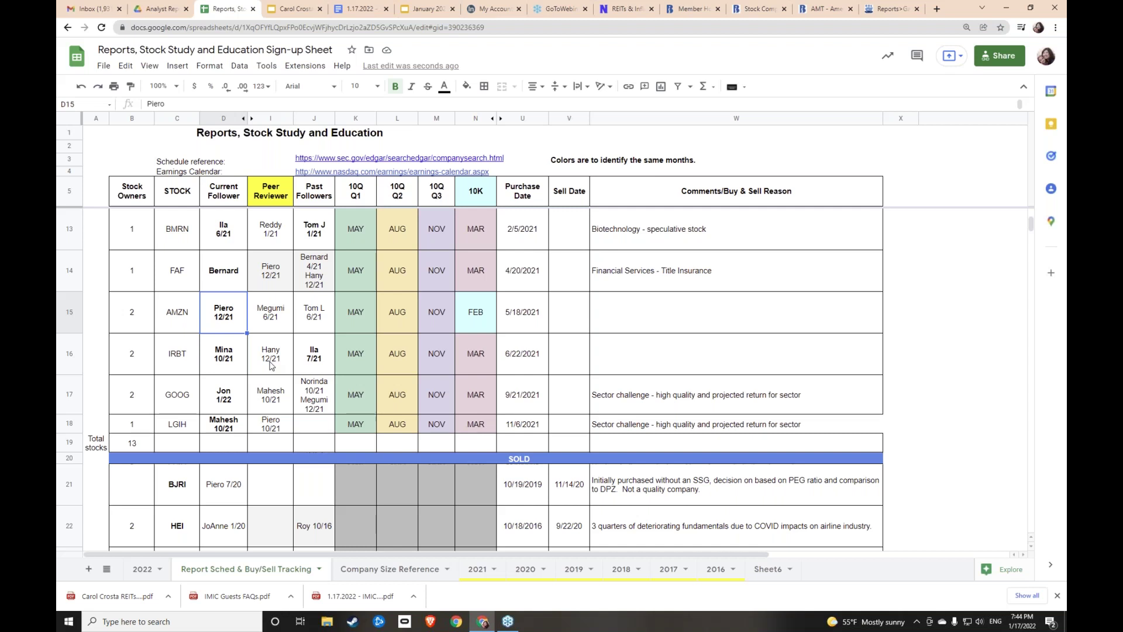
pyautogui.scroll(5, 270, 365)
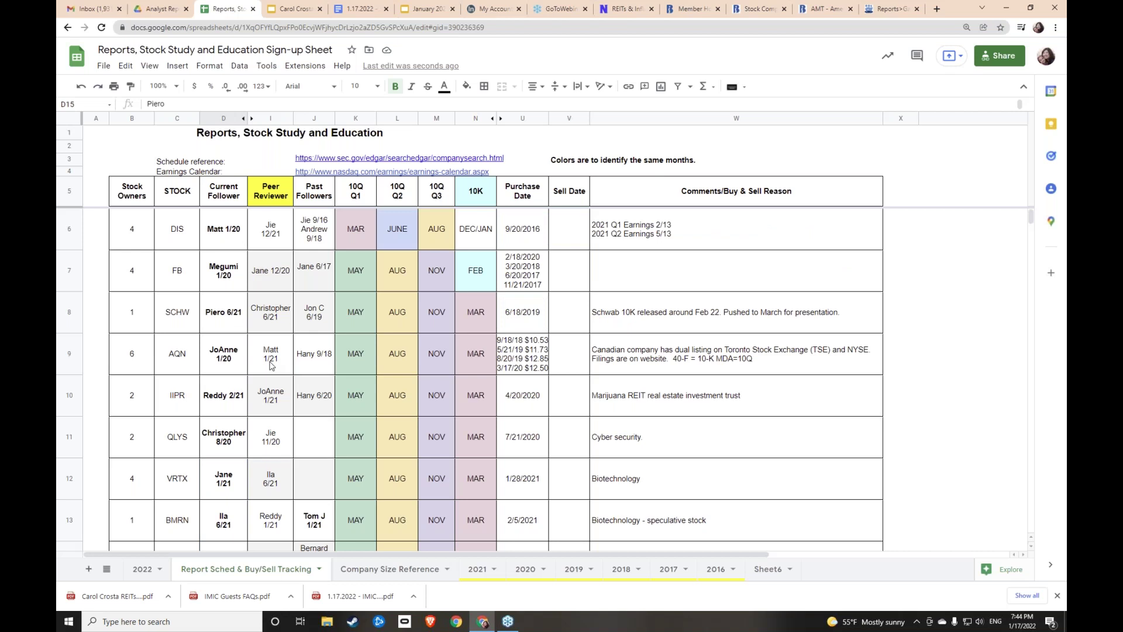
pyautogui.scroll(-2, 269, 365)
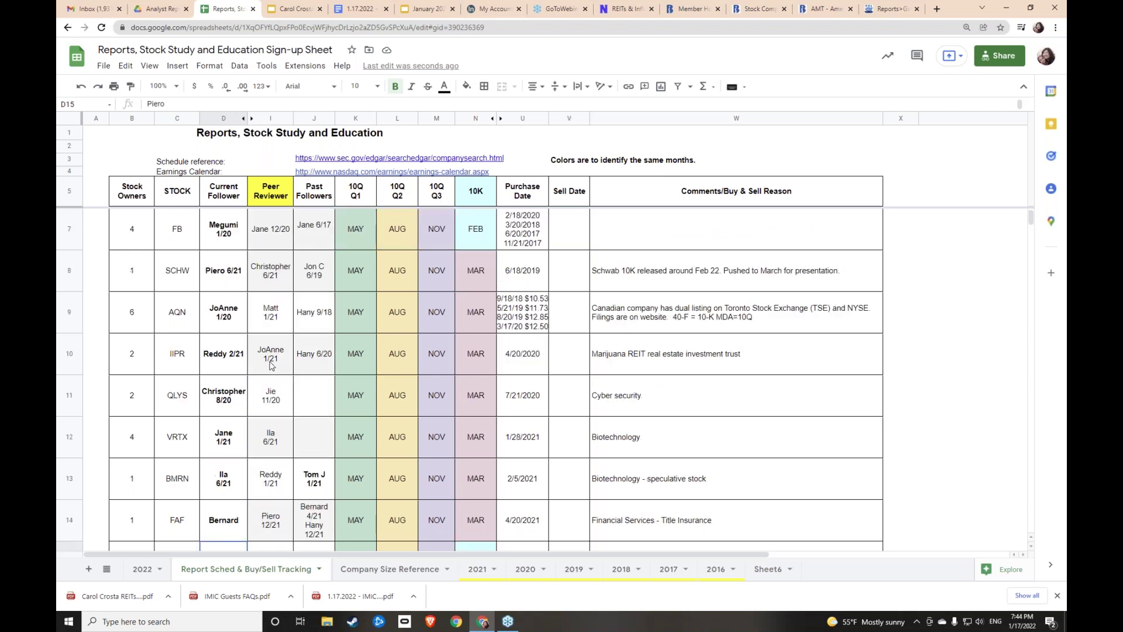
pyautogui.scroll(-4, 270, 365)
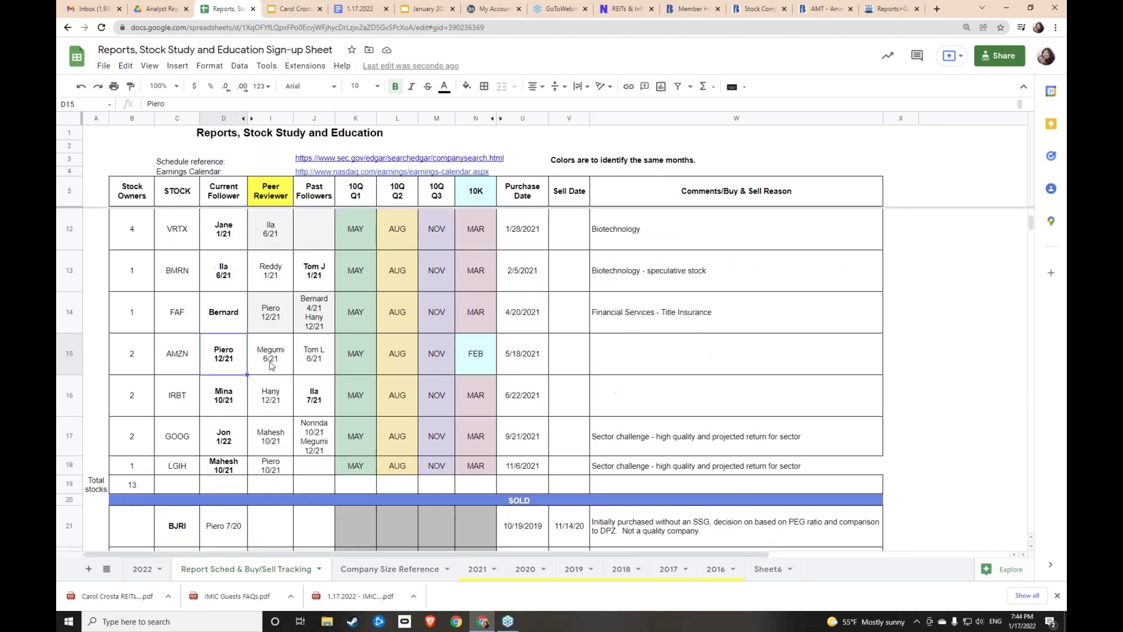
pyautogui.scroll(1, 270, 365)
pyautogui.scroll(4, 270, 365)
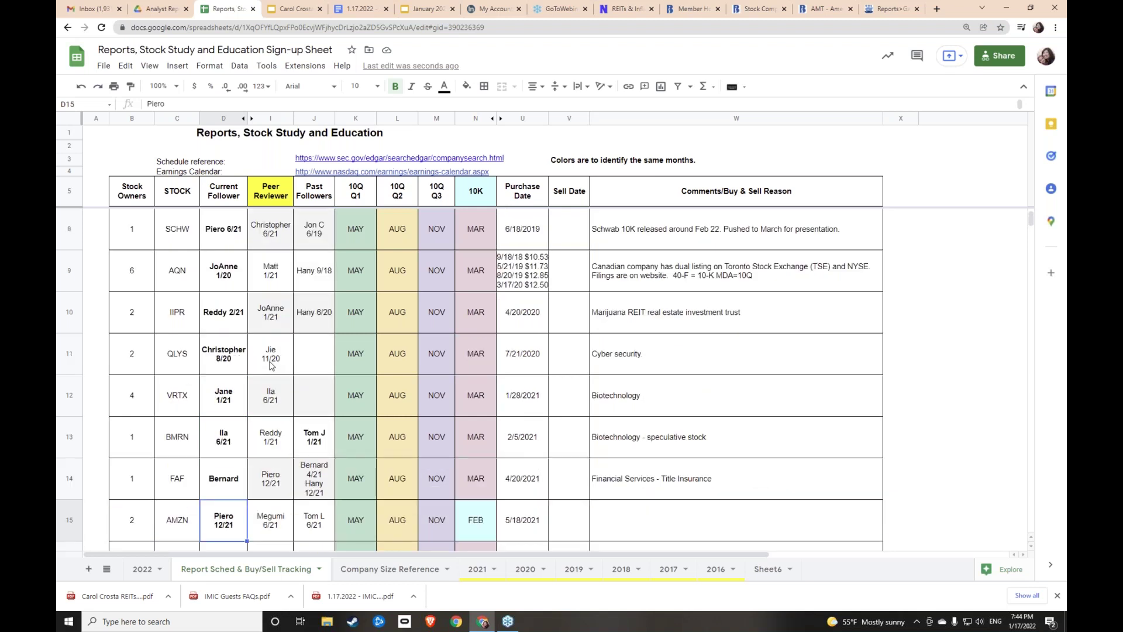
pyautogui.scroll(1, 269, 365)
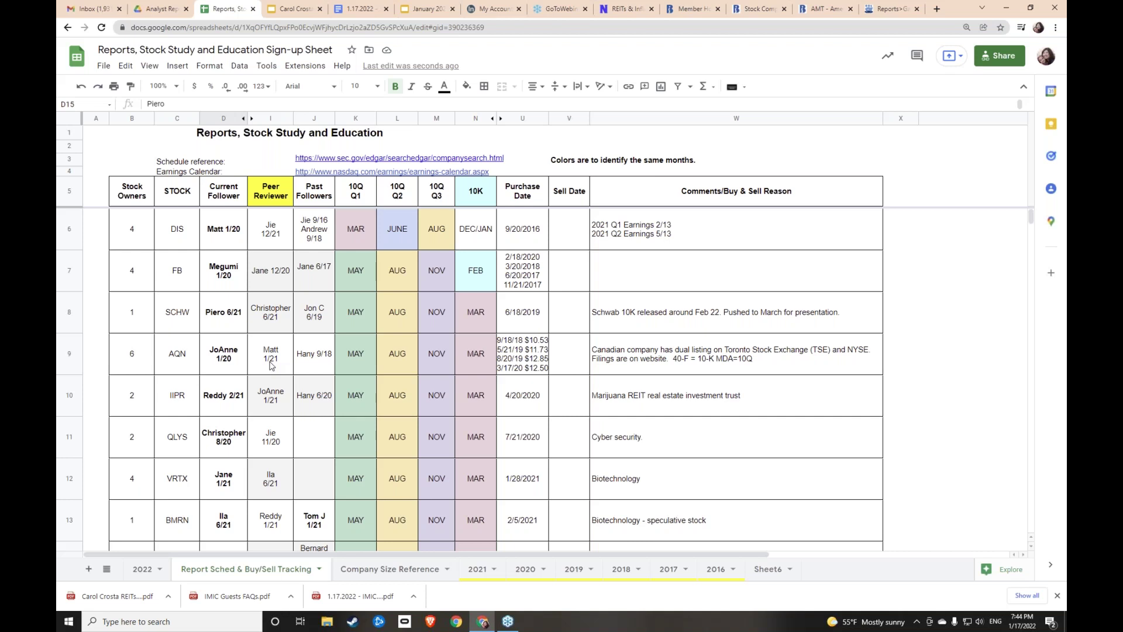
pyautogui.doubleClick(299, 267)
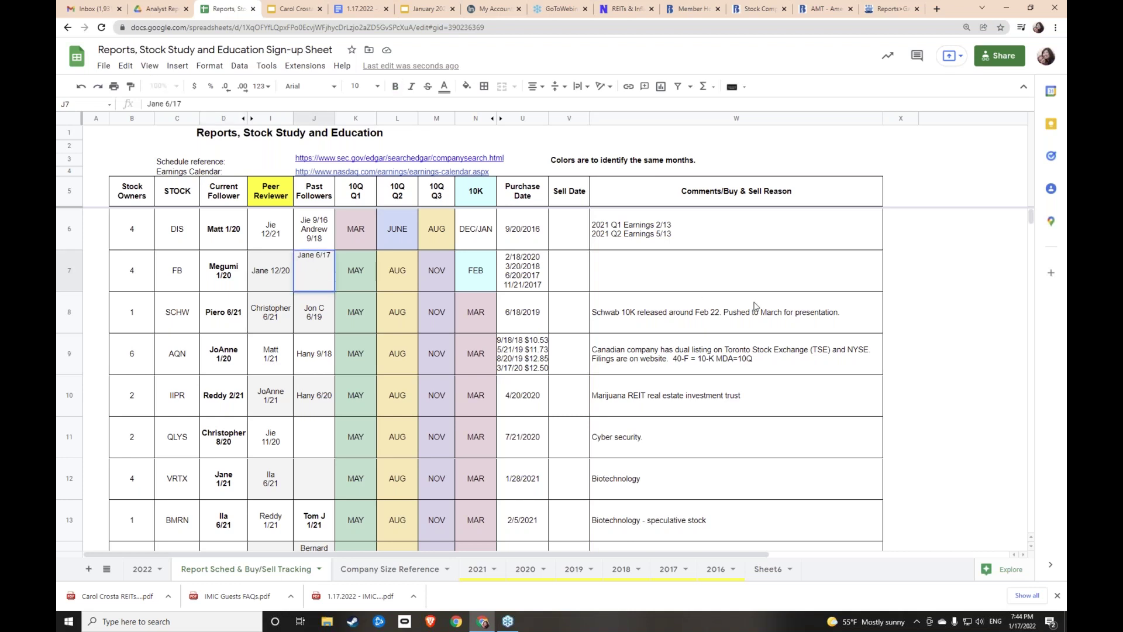
pyautogui.press('Return')
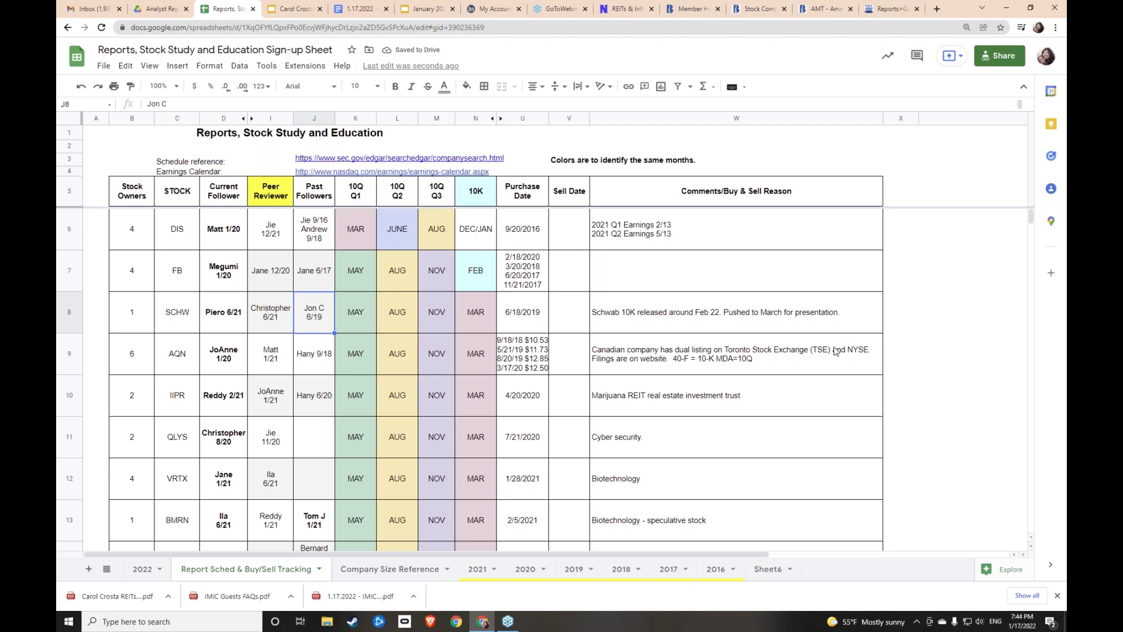
pyautogui.scroll(-5, 835, 351)
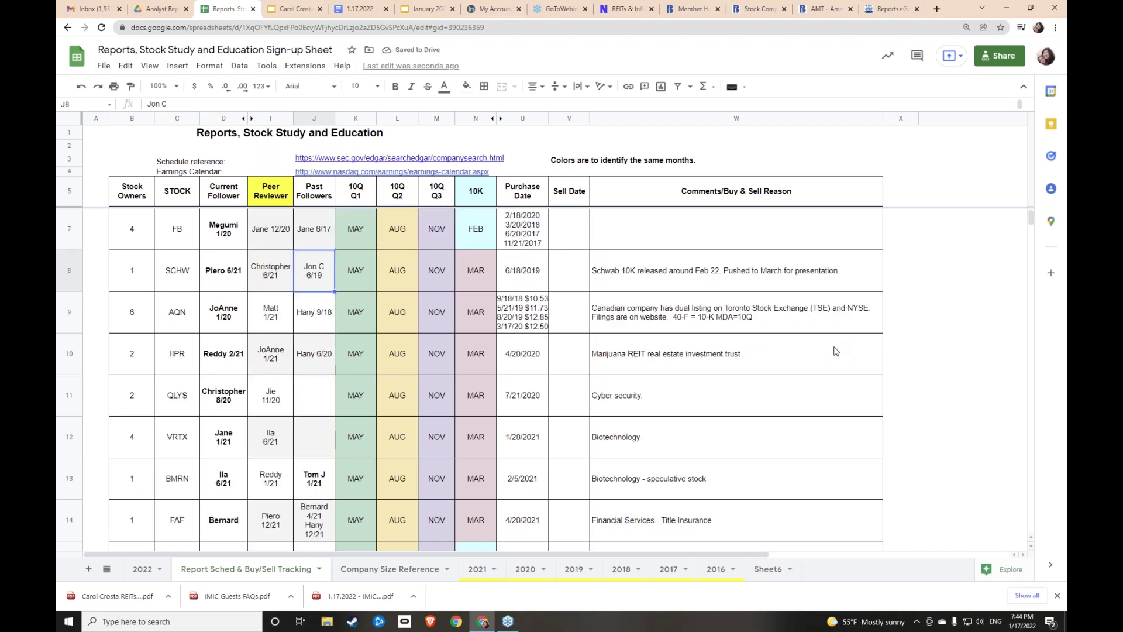
pyautogui.scroll(-1, 835, 351)
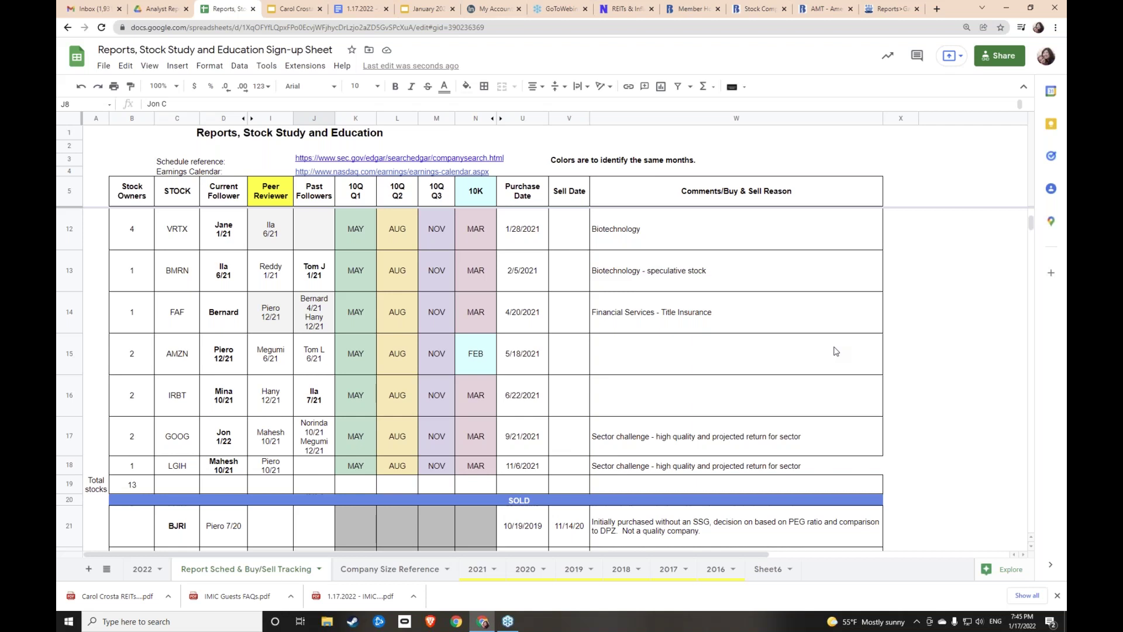
pyautogui.click(133, 442)
pyautogui.write('3')
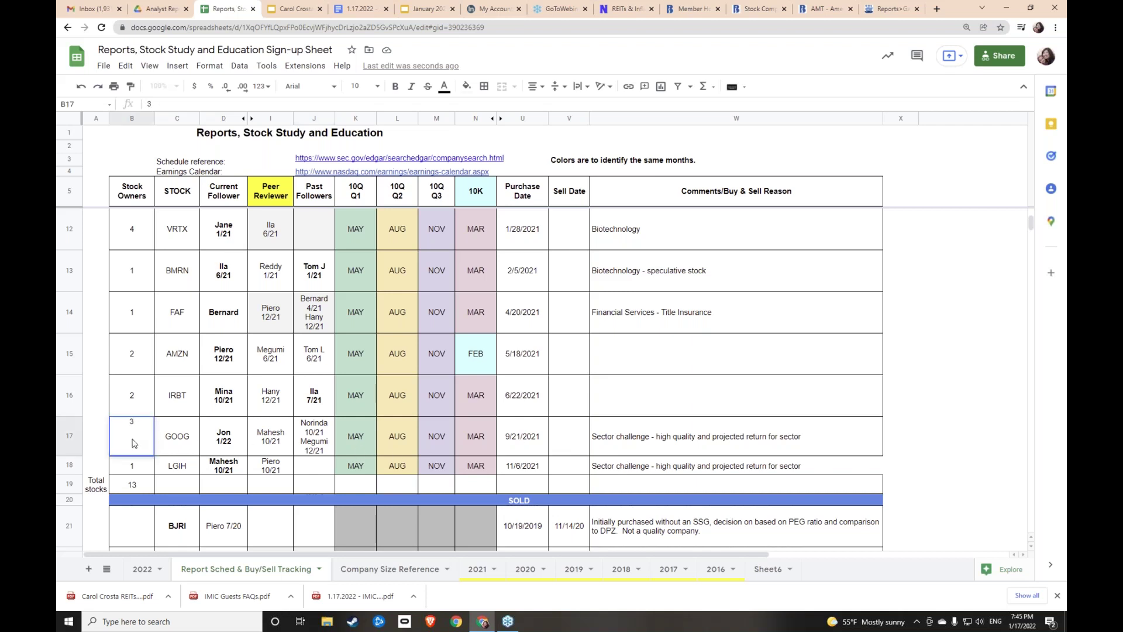
pyautogui.press('Return')
pyautogui.click(146, 411)
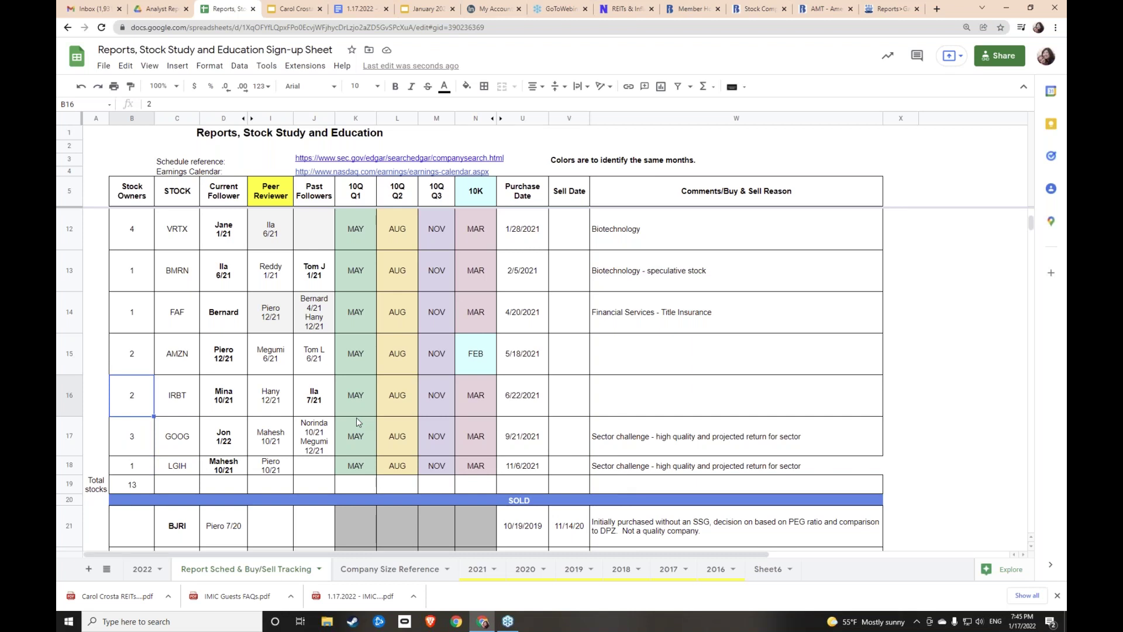
pyautogui.scroll(1, 356, 416)
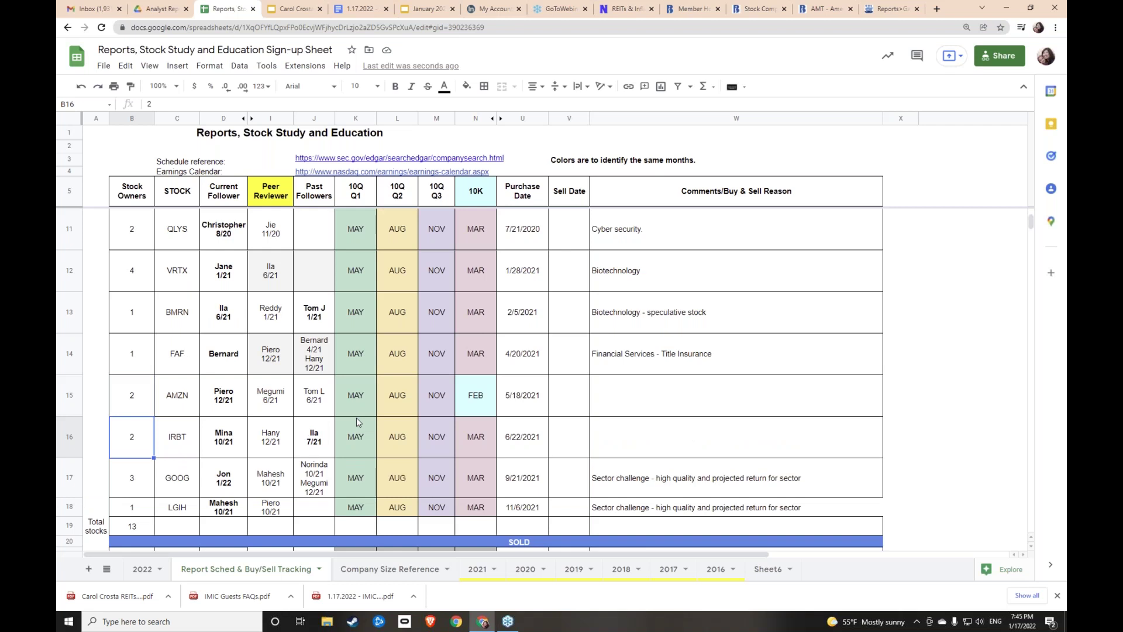
pyautogui.scroll(5, 356, 416)
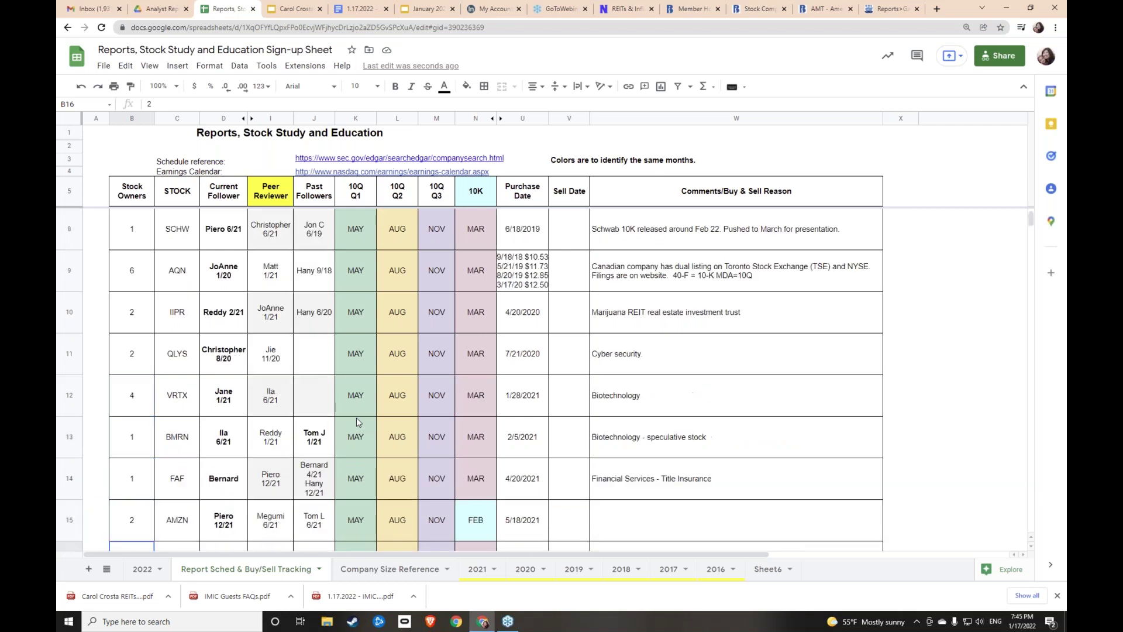
pyautogui.scroll(-1, 356, 417)
pyautogui.scroll(1, 356, 416)
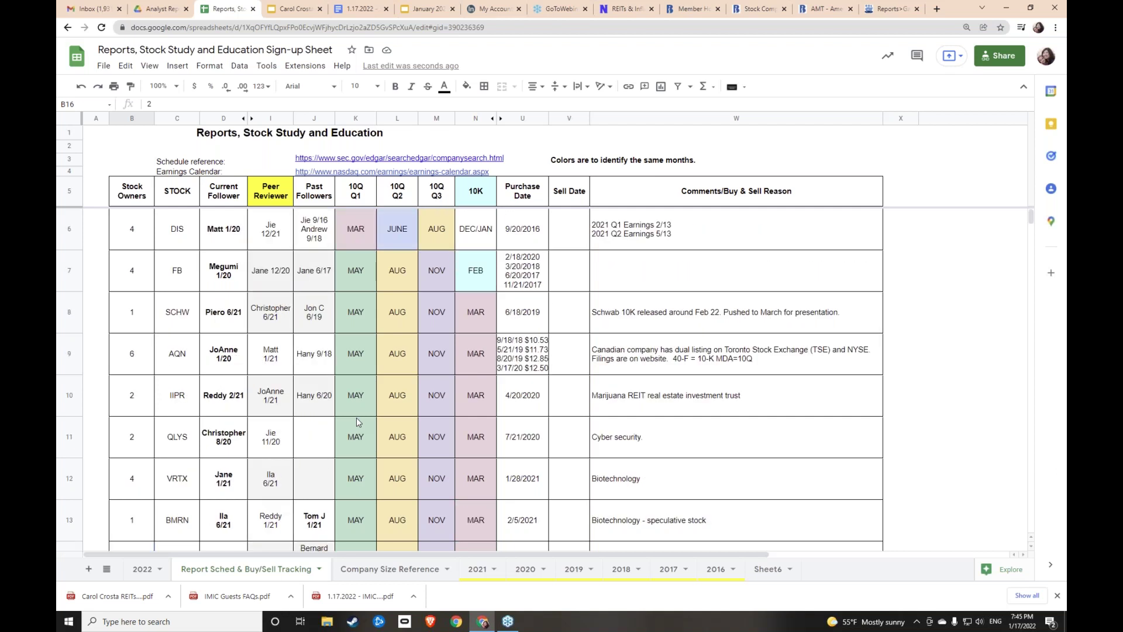
pyautogui.scroll(-2, 356, 416)
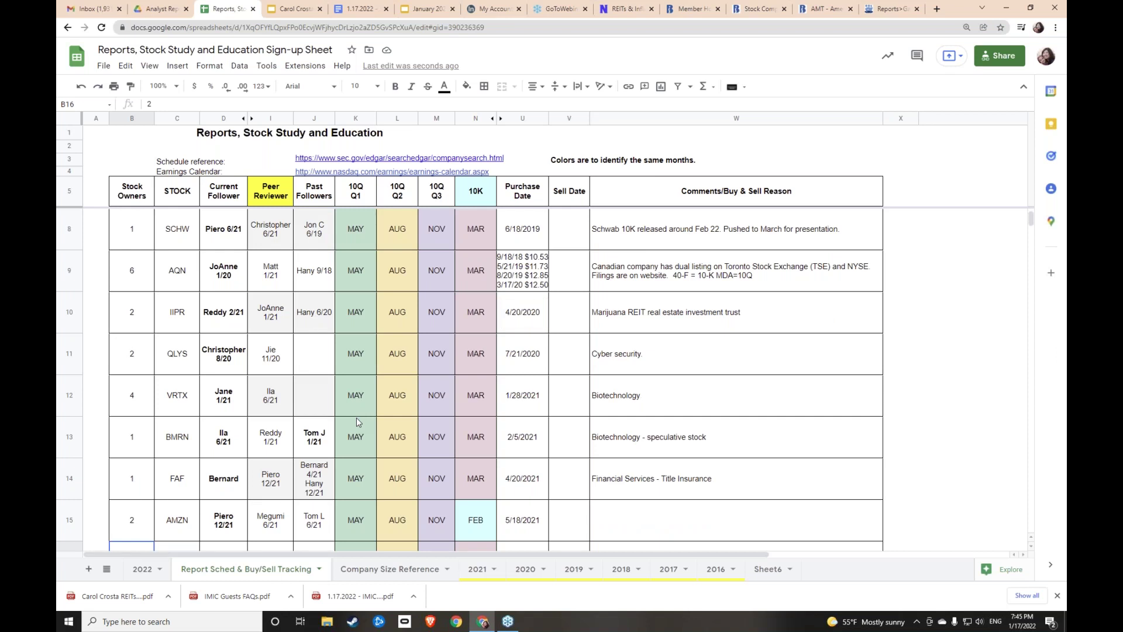
pyautogui.scroll(-4, 356, 416)
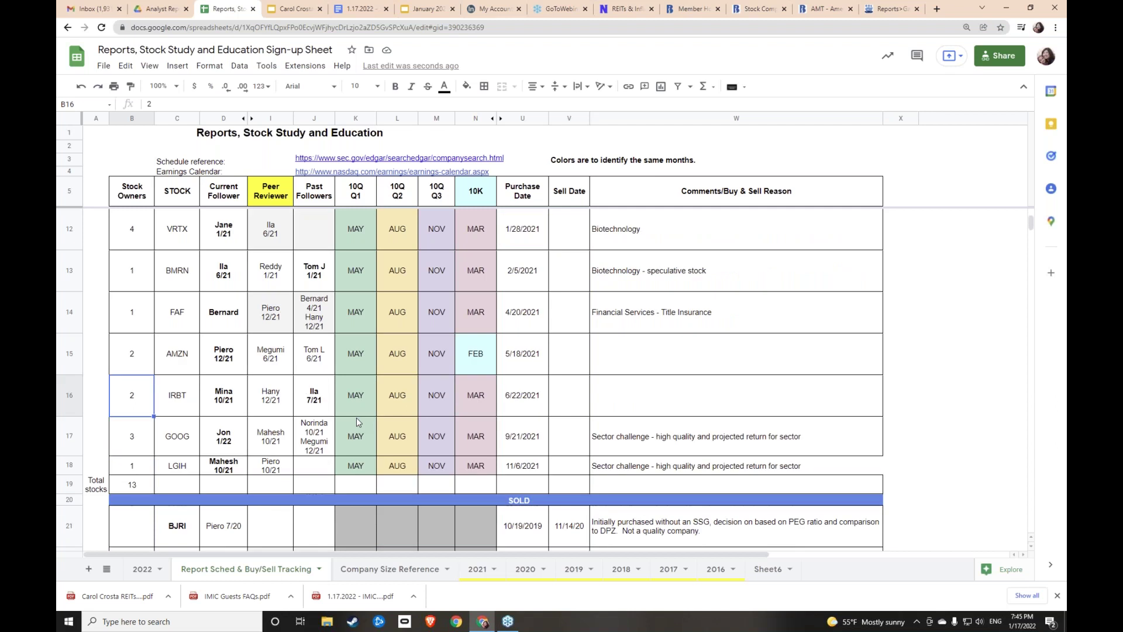
pyautogui.scroll(6, 356, 417)
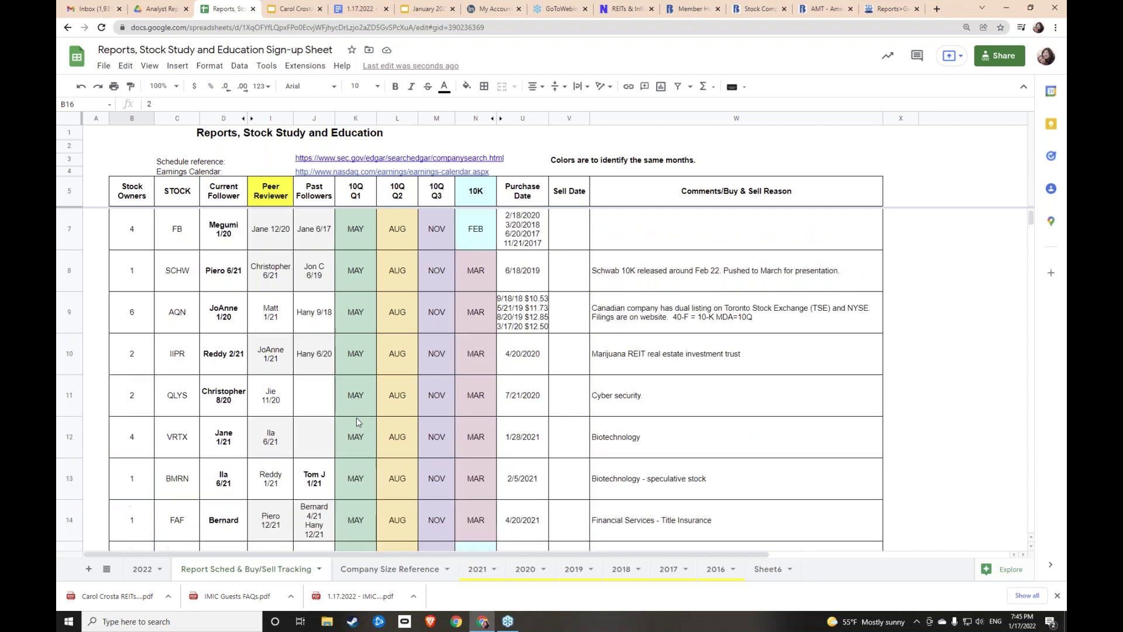
pyautogui.click(215, 239)
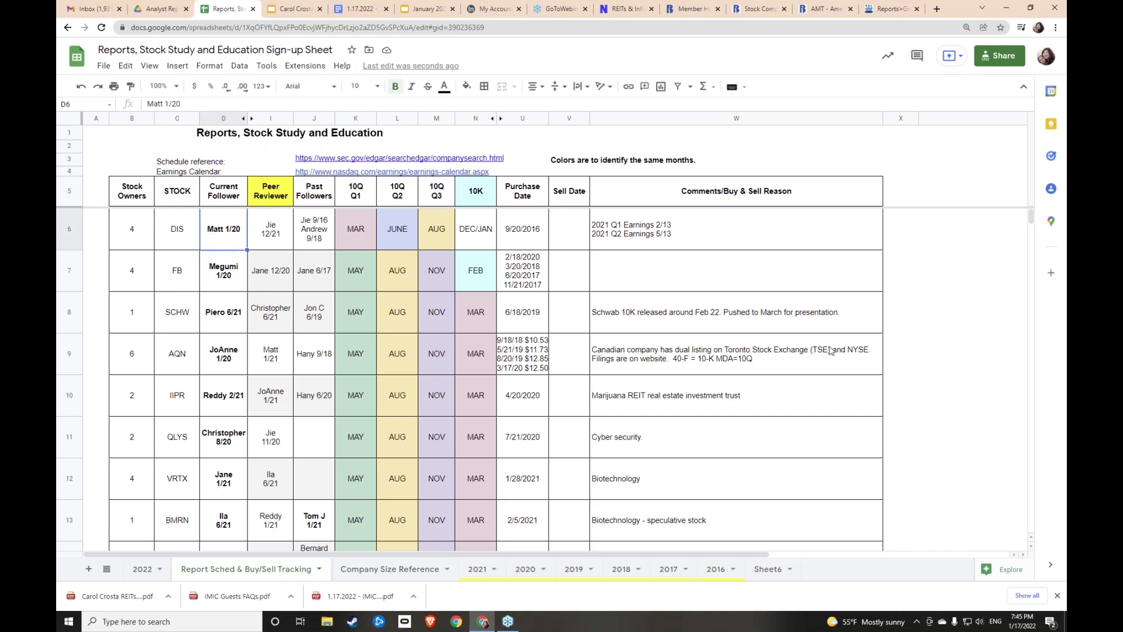
pyautogui.press('Down')
pyautogui.press('Down')
pyautogui.press('Down')
pyautogui.press('Down')
pyautogui.press('Down')
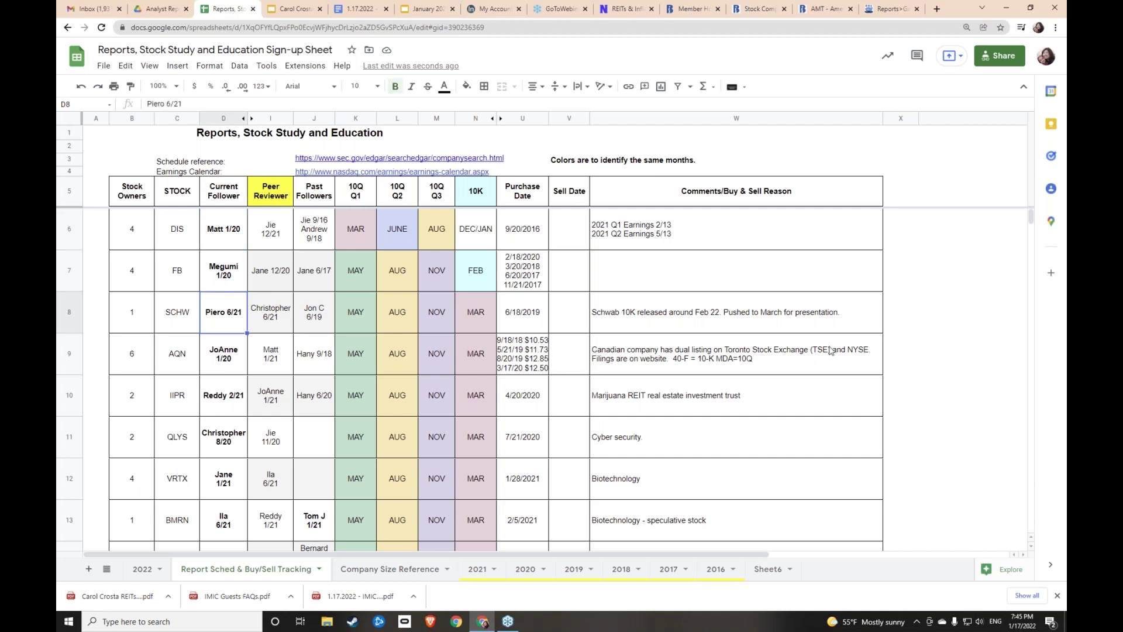
pyautogui.press('Down')
pyautogui.press('Down')
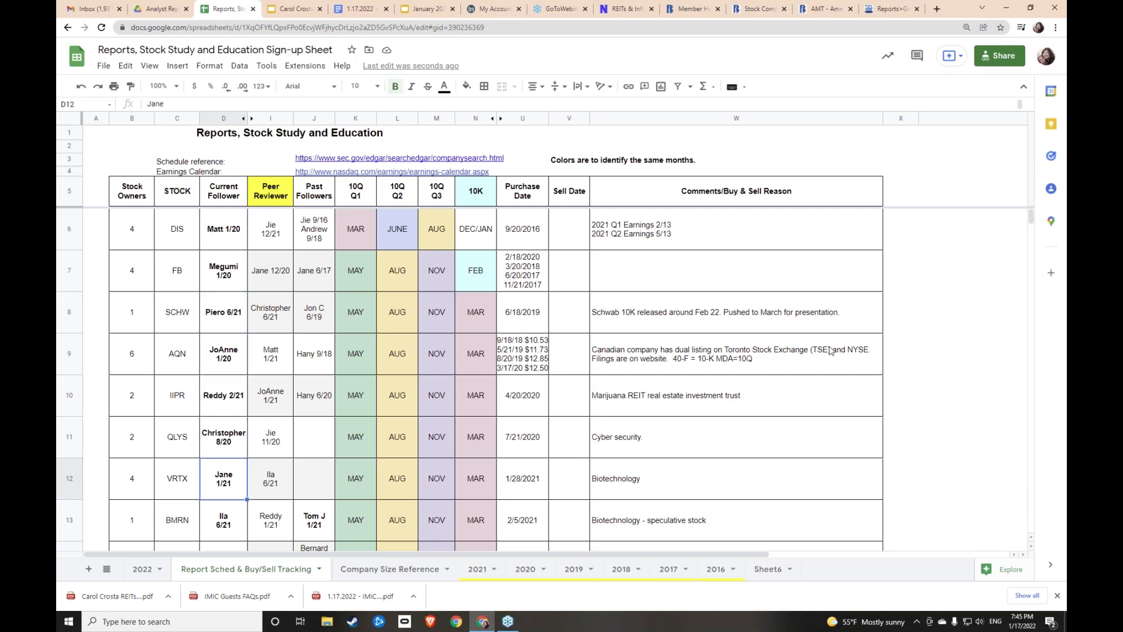
pyautogui.press('Down')
pyautogui.press('Down')
pyautogui.press('Down')
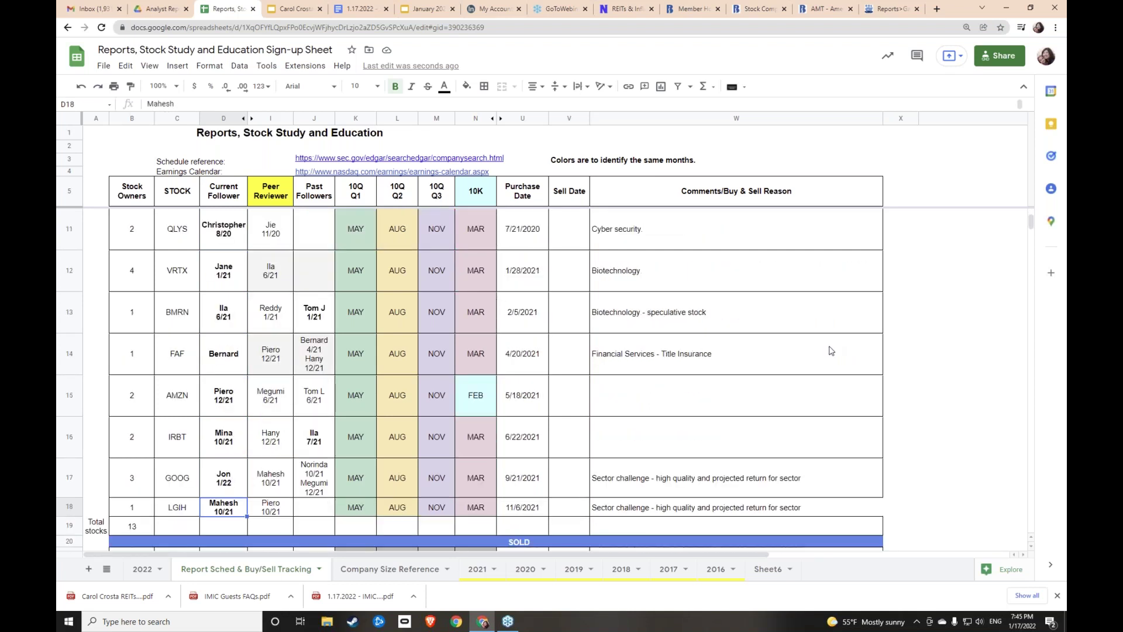
pyautogui.press('Up')
pyautogui.press('Up')
pyautogui.press('Up')
pyautogui.press('Up')
pyautogui.press('Up')
pyautogui.press('Up')
pyautogui.press('Up')
pyautogui.press('Up')
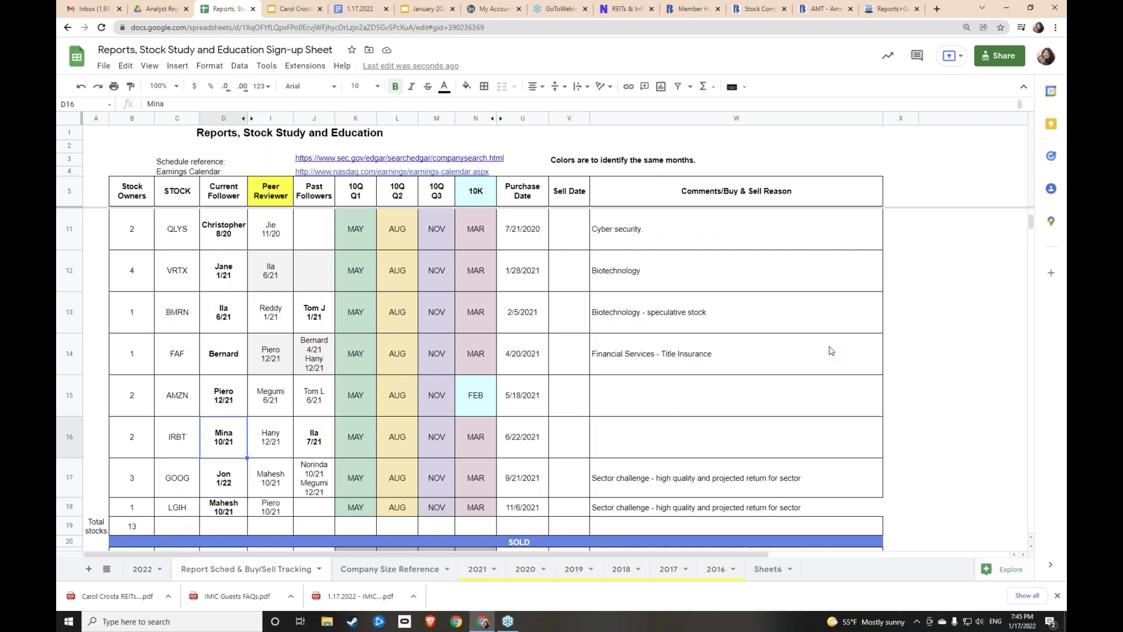
pyautogui.press('Up')
pyautogui.press('Up')
pyautogui.press('Up')
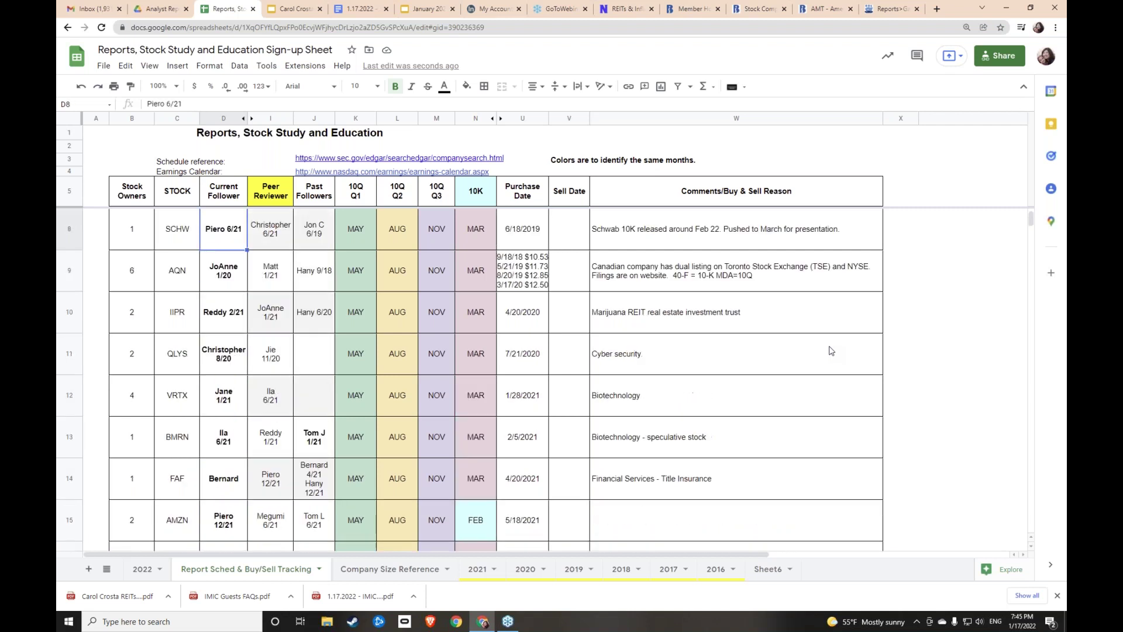
pyautogui.press('Down')
pyautogui.press('Down')
pyautogui.press('Down')
pyautogui.press('Down')
pyautogui.press('Down')
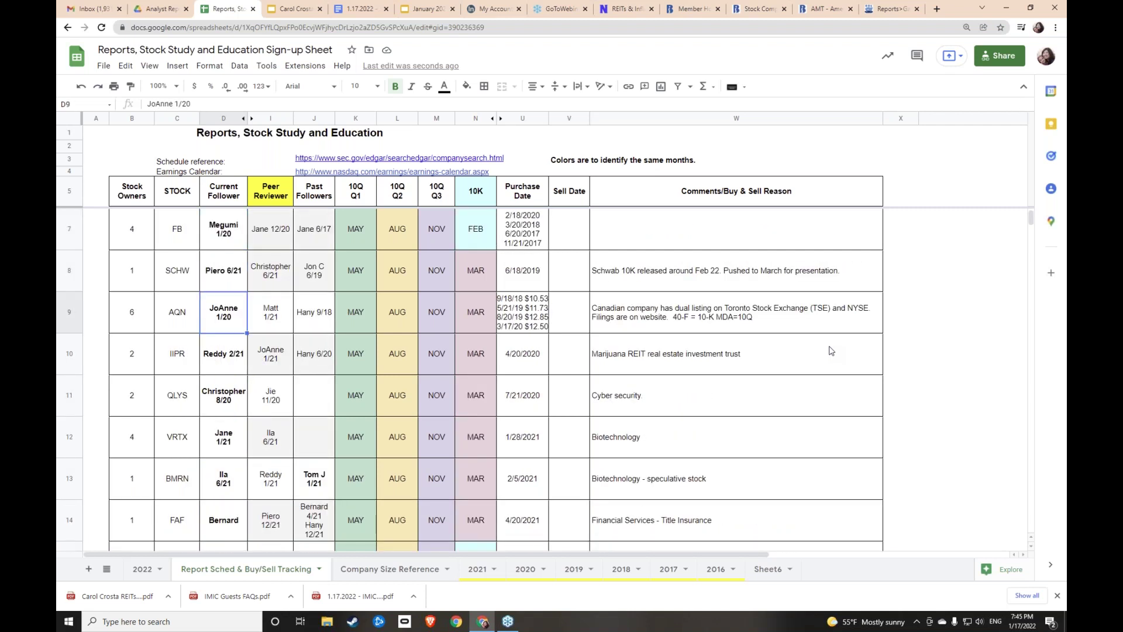
pyautogui.press('Down')
pyautogui.press('Down')
pyautogui.press('Down')
pyautogui.press('Down')
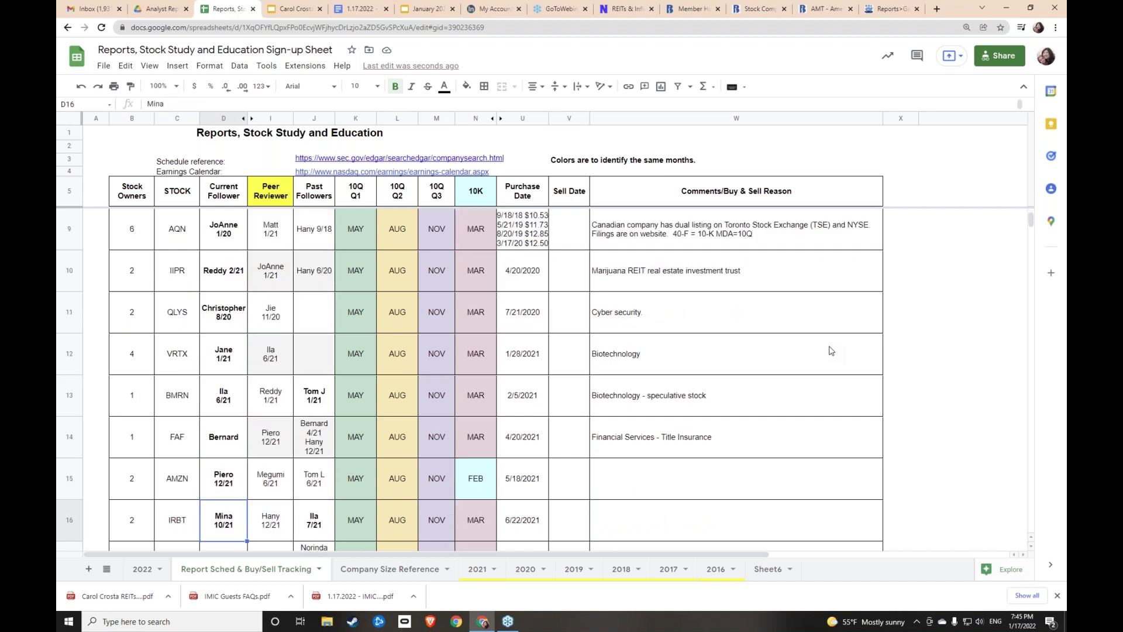
pyautogui.press('Up')
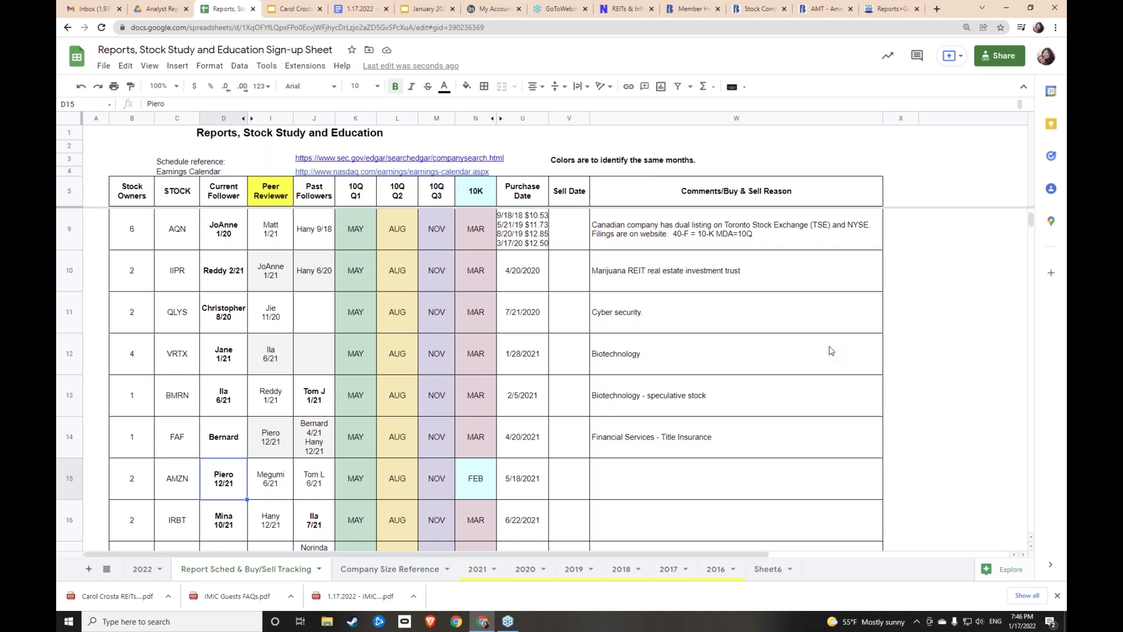
pyautogui.press('Up')
pyautogui.press('Up')
pyautogui.press('Up')
pyautogui.press('Up')
pyautogui.press('Up')
pyautogui.press('Up')
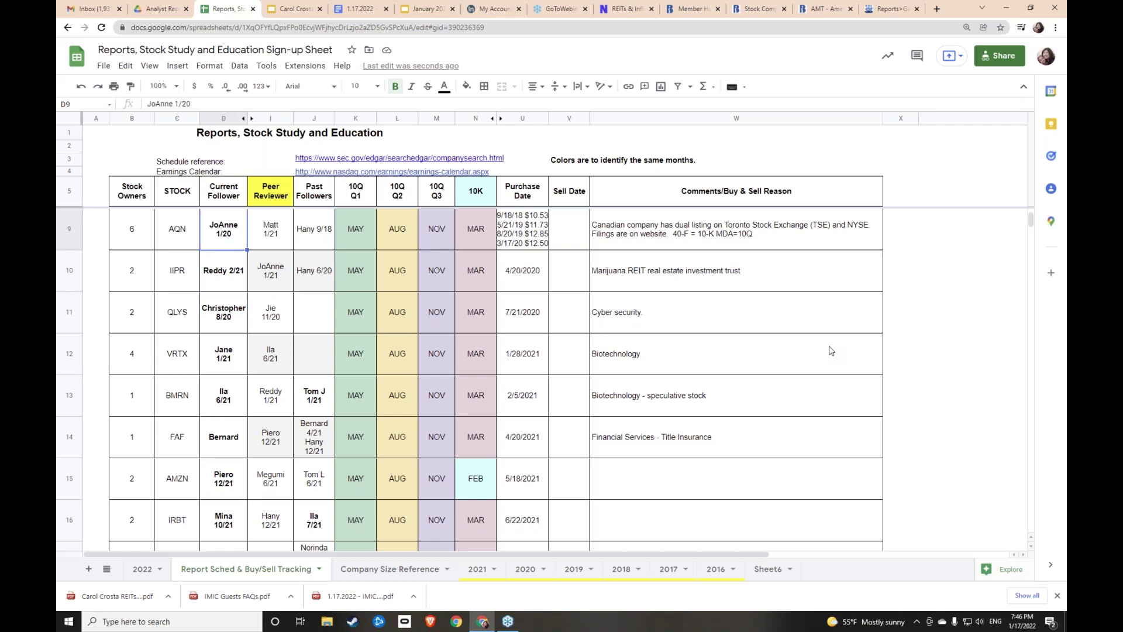
pyautogui.press('Up')
pyautogui.press('Up')
pyautogui.press('Up')
pyautogui.press('Up')
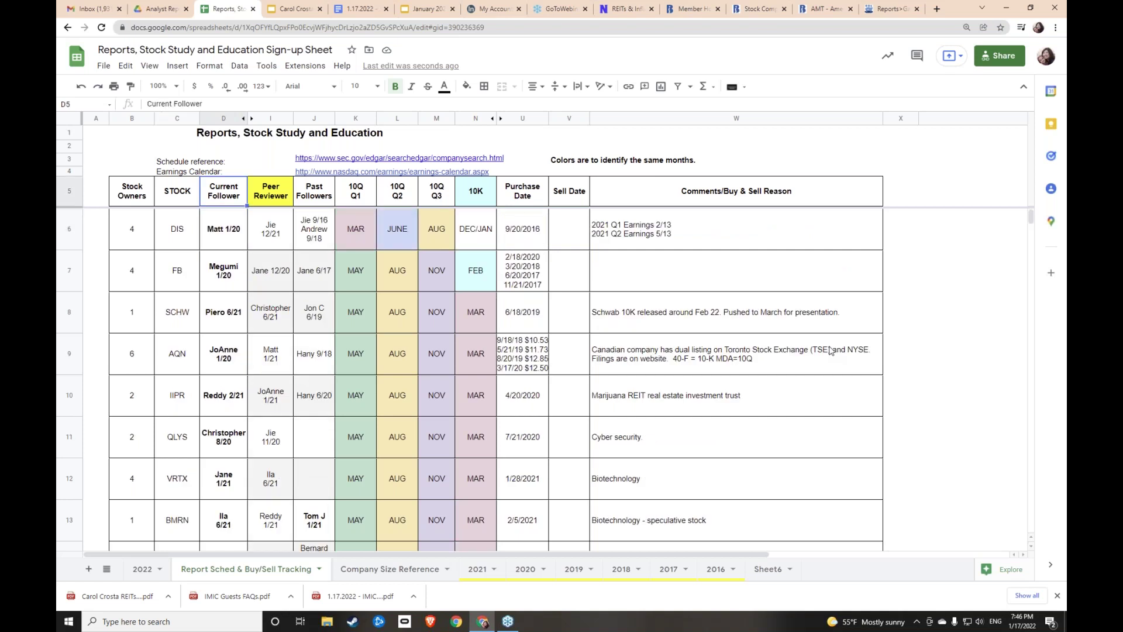
pyautogui.press('Down')
pyautogui.press('Down')
pyautogui.press('Down')
pyautogui.press('Down')
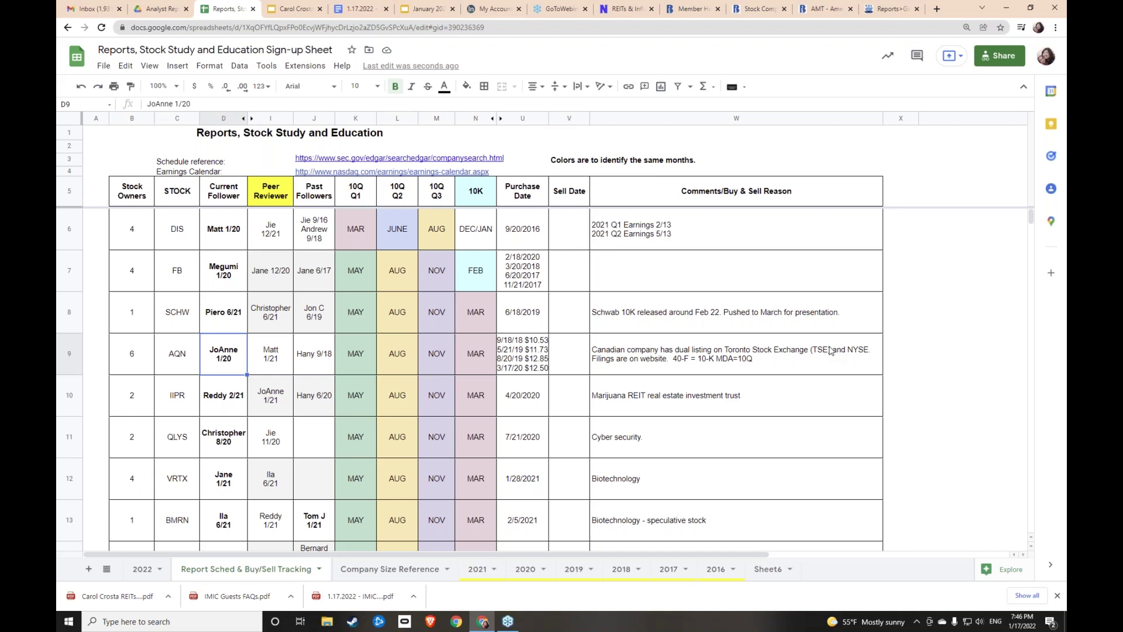
pyautogui.press('Down')
pyautogui.press('Down')
pyautogui.press('Down')
pyautogui.press('Down')
pyautogui.press('Down')
pyautogui.press('Down')
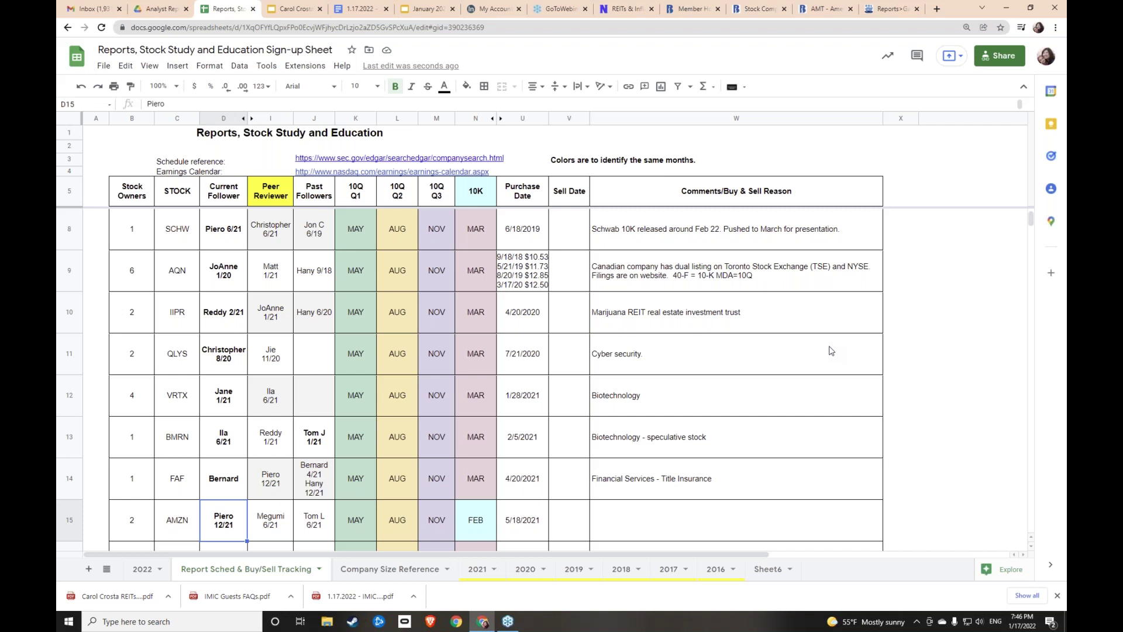
pyautogui.press('Up')
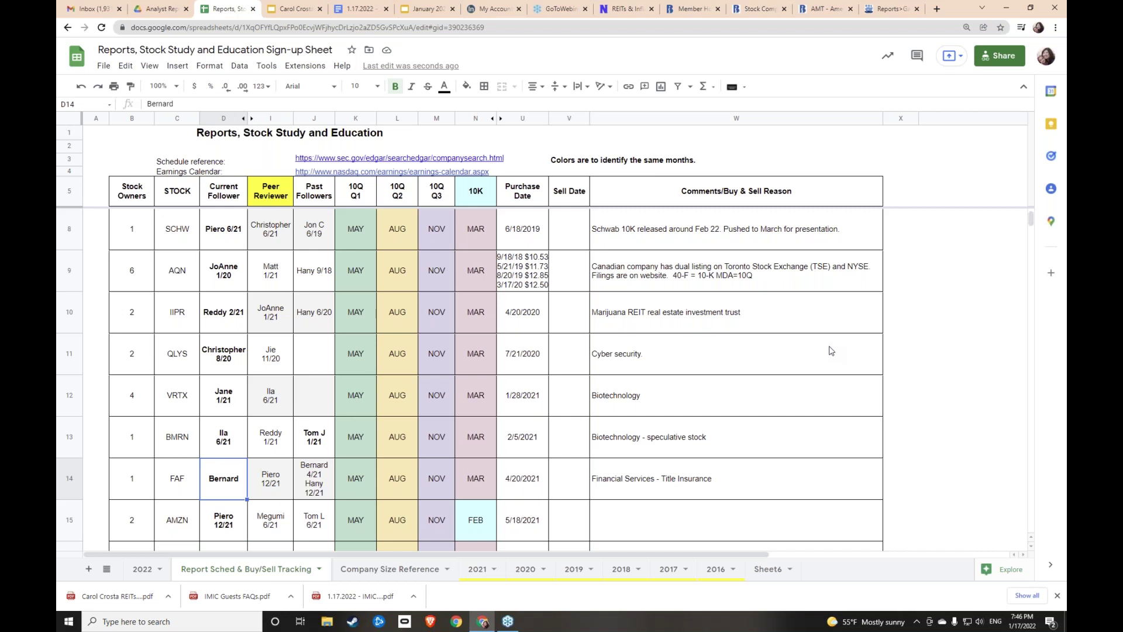
pyautogui.press('Down')
pyautogui.press('Down')
pyautogui.press('Down')
pyautogui.press('Down')
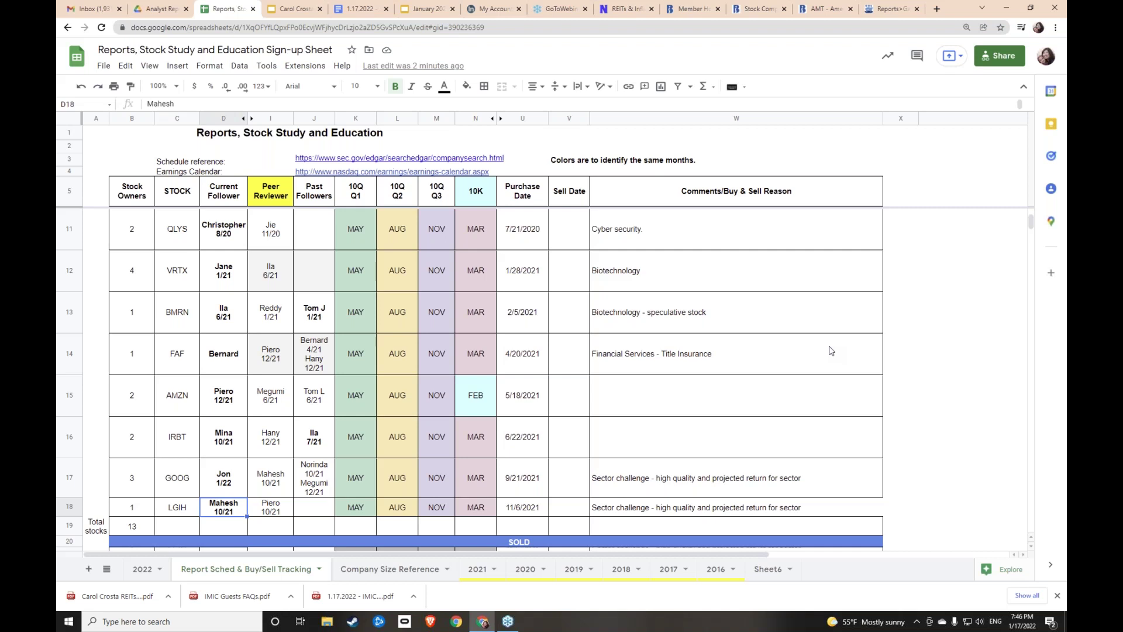
pyautogui.press('Up')
pyautogui.press('Up')
pyautogui.press('Up')
pyautogui.press('Up')
pyautogui.press('Up')
pyautogui.press('Up')
pyautogui.press('Up')
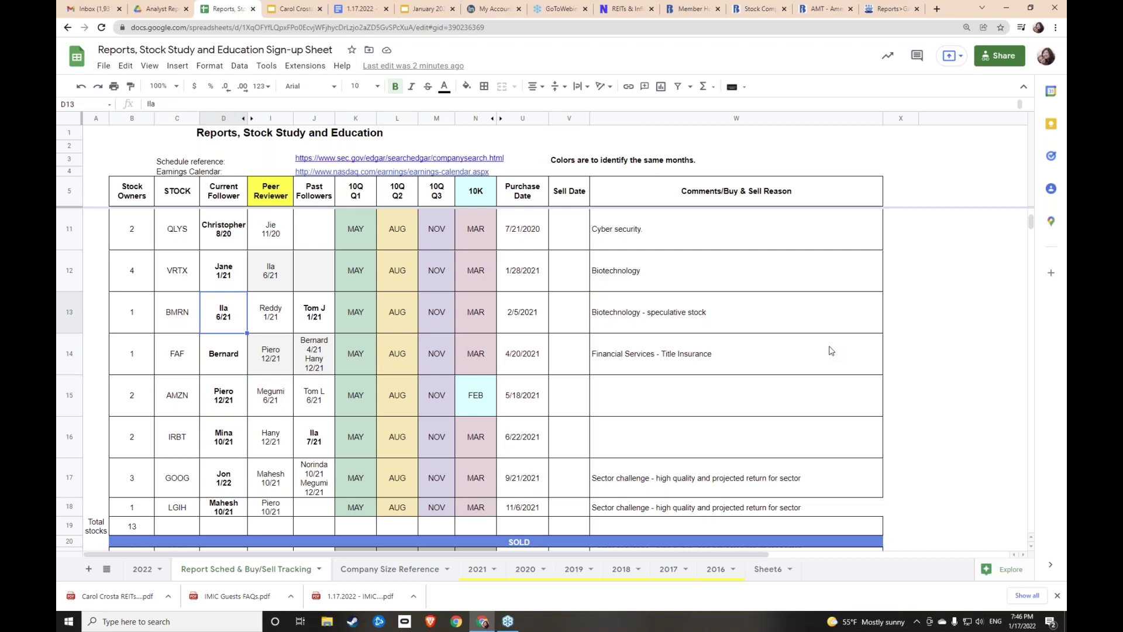
pyautogui.press('Up')
pyautogui.press('Up')
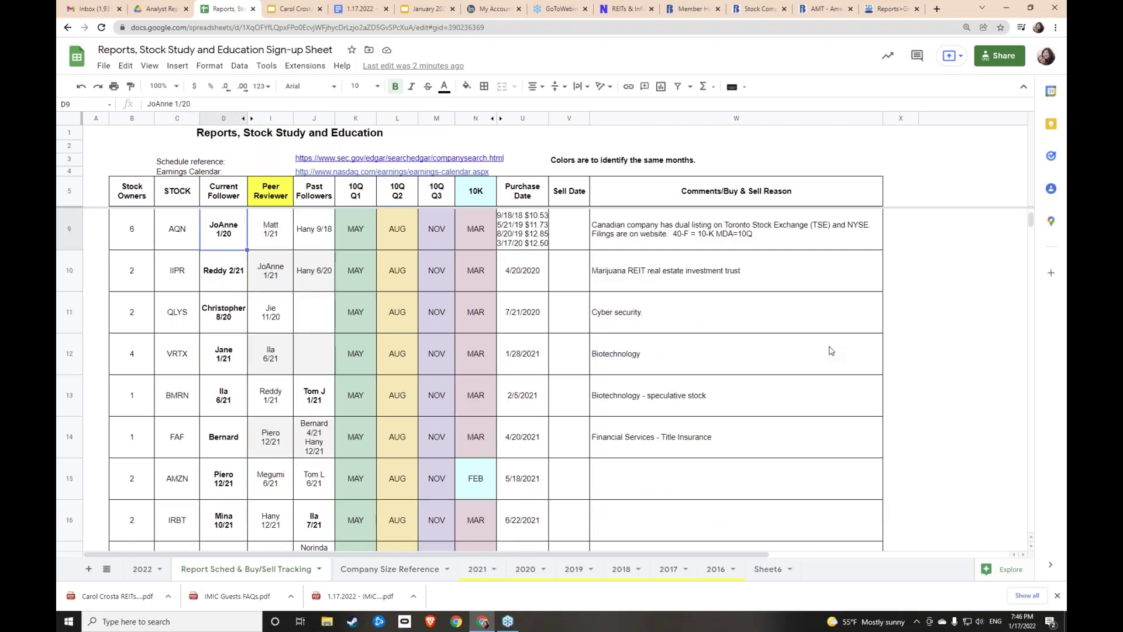
pyautogui.press('Up')
pyautogui.press('Up')
pyautogui.press('Up')
pyautogui.press('Up')
pyautogui.press('Up')
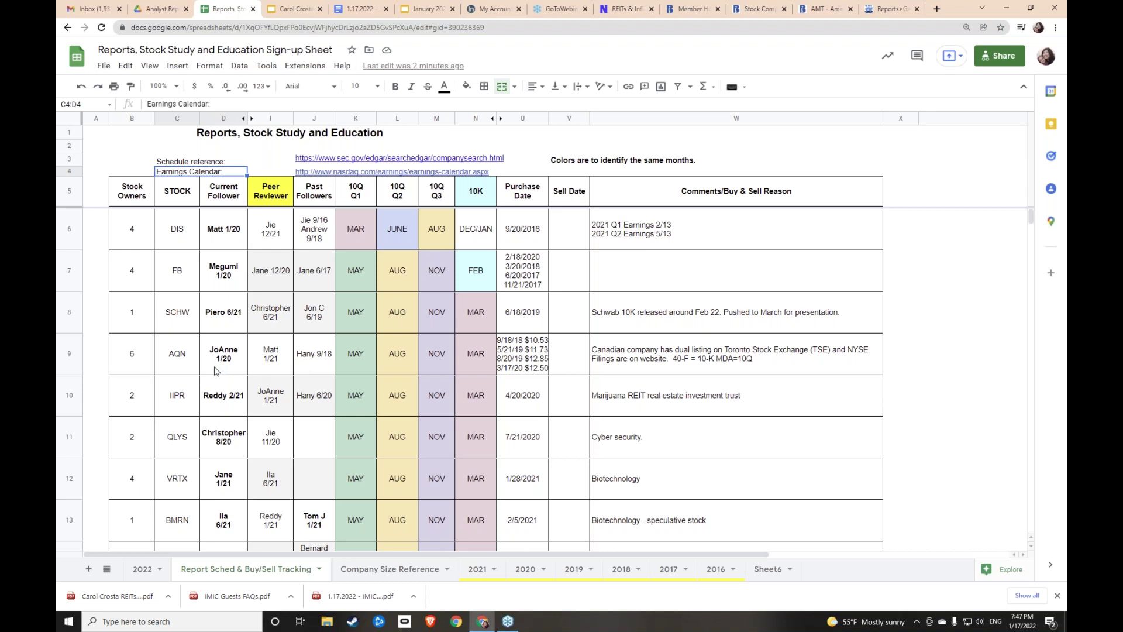
# Step: Move AQN's former follower entry dated 1/20 from D9 onto a new line in Past Followers J9
pyautogui.doubleClick(217, 368)
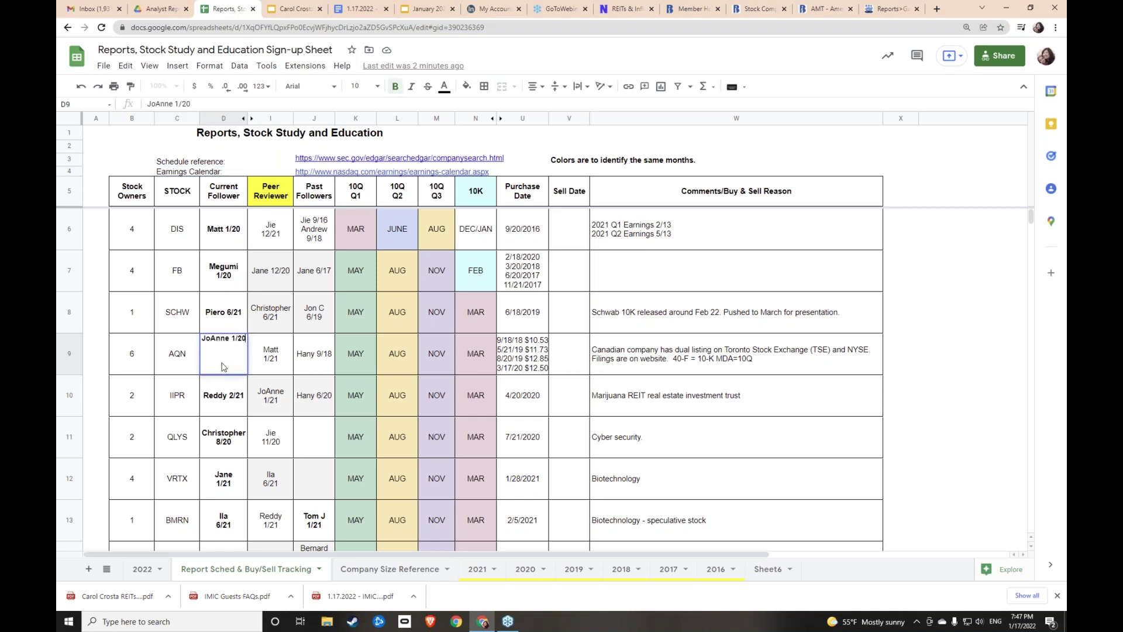
pyautogui.moveTo(203, 338); pyautogui.dragTo(246, 339)
pyautogui.hotkey('ctrl', 'c')
pyautogui.press('BackSpace')
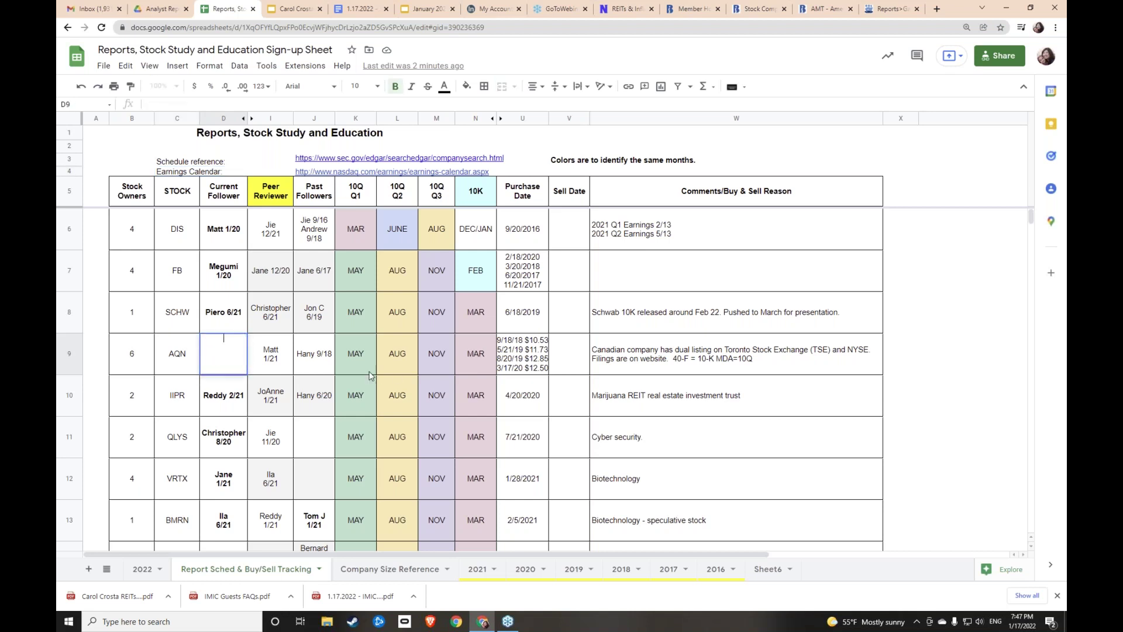
pyautogui.doubleClick(321, 363)
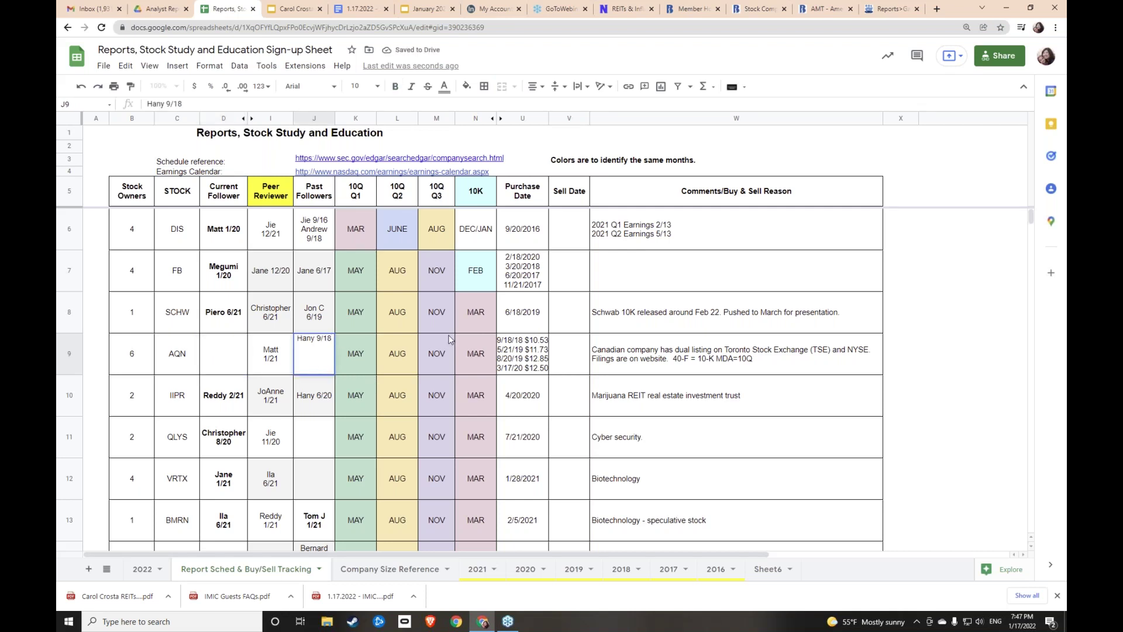
pyautogui.hotkey('ctrl', 'v')
# Step: Enter the new member's name with 1/22 on a second line as AQN's current follower
pyautogui.click(204, 360)
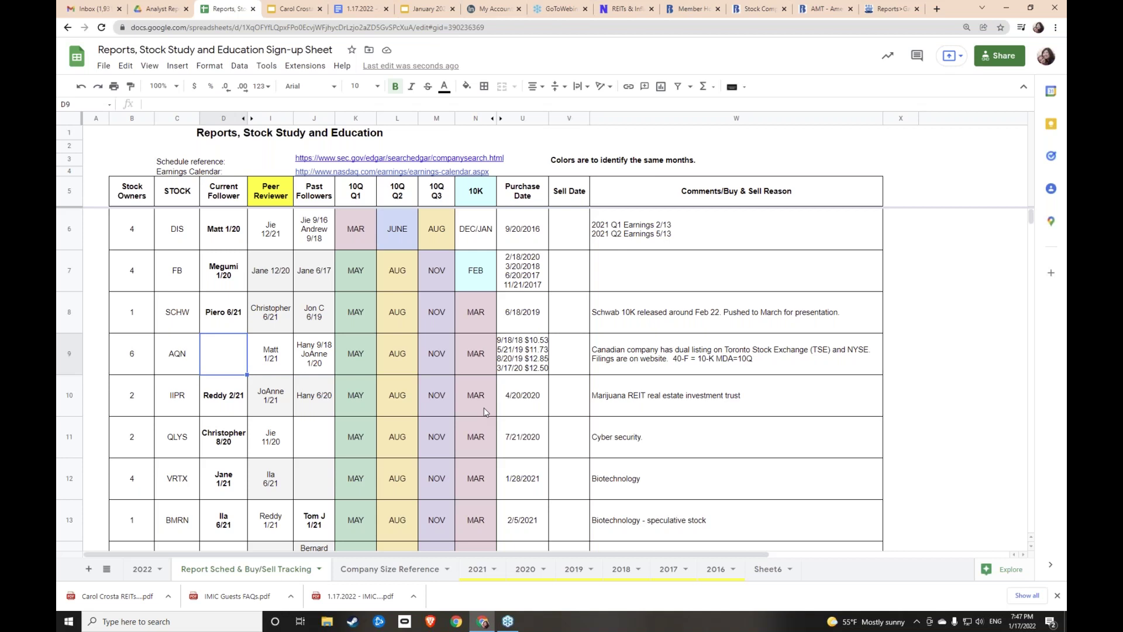
pyautogui.write('Jie')
pyautogui.hotkey('ctrl', 'Return')
pyautogui.write('1/22')
pyautogui.press('Return')
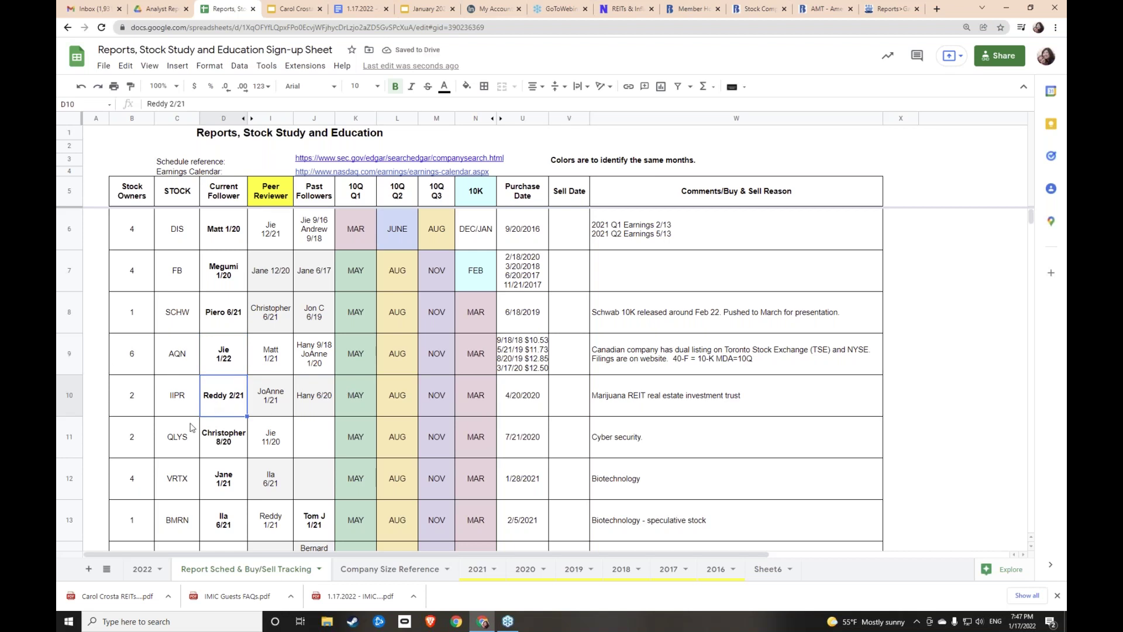
pyautogui.click(891, 8)
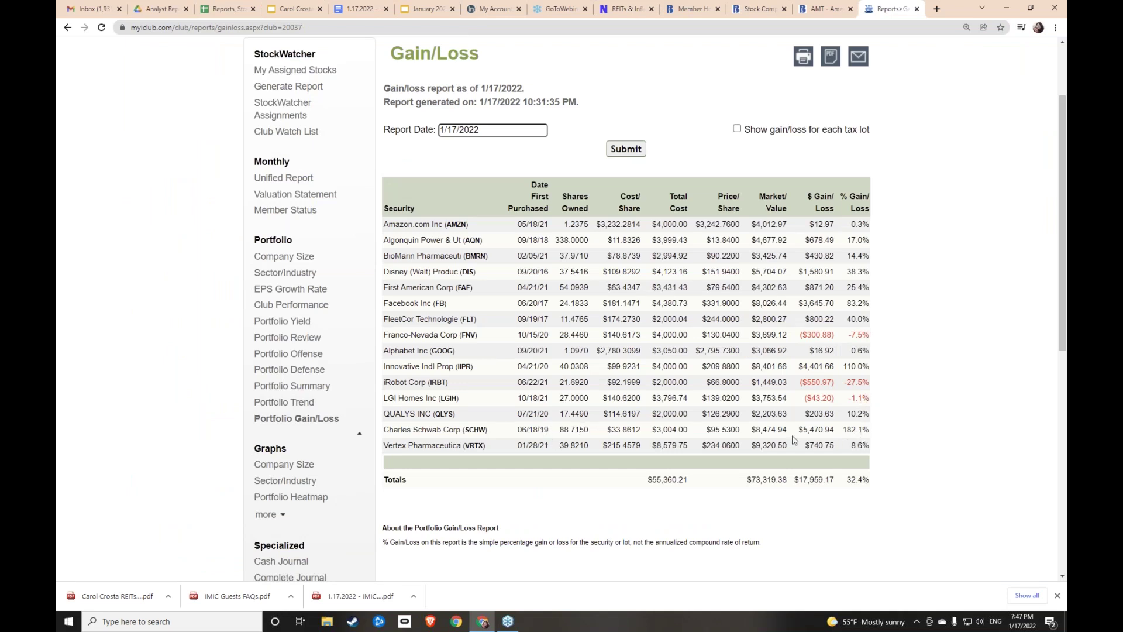
pyautogui.moveTo(842, 434); pyautogui.dragTo(896, 436)
pyautogui.click(896, 436)
pyautogui.moveTo(294, 12)
pyautogui.click(305, 15)
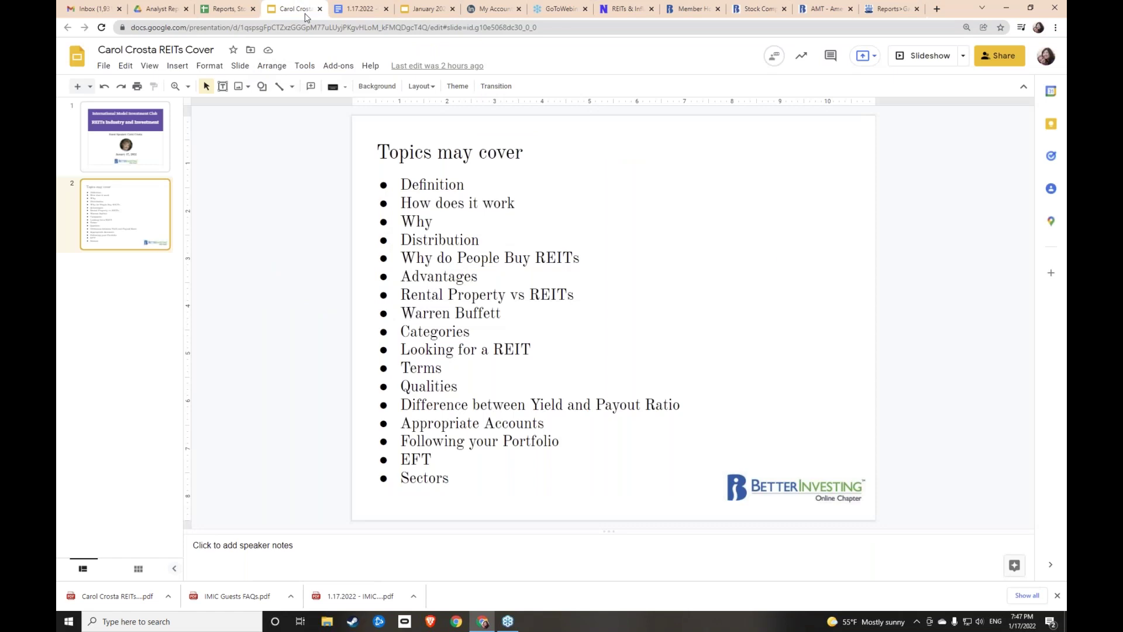
pyautogui.click(887, 13)
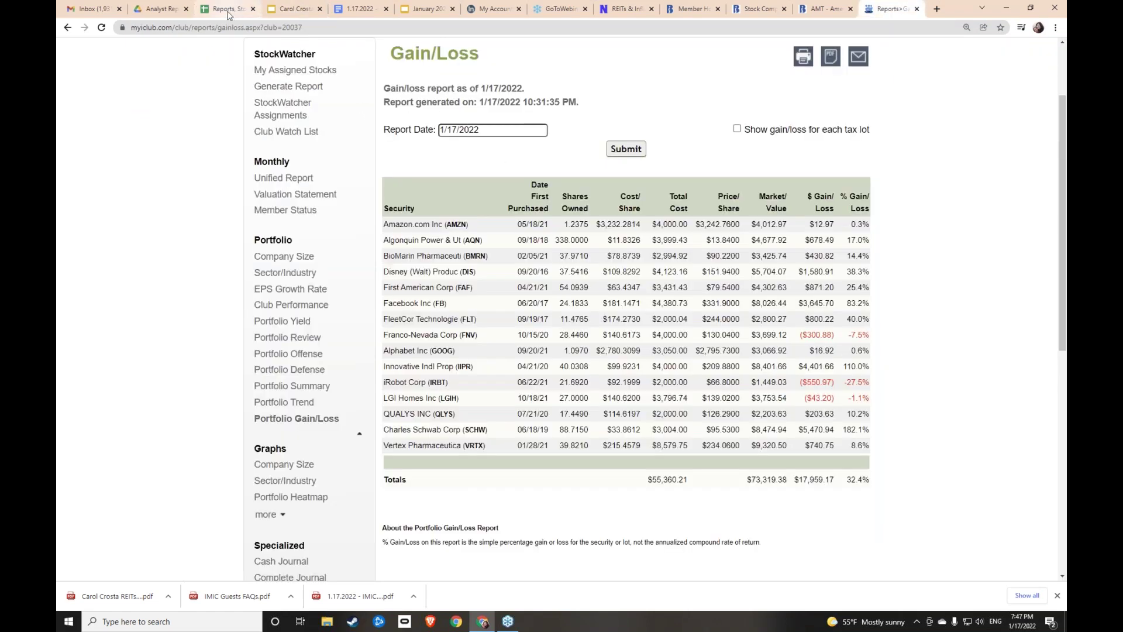
pyautogui.click(228, 15)
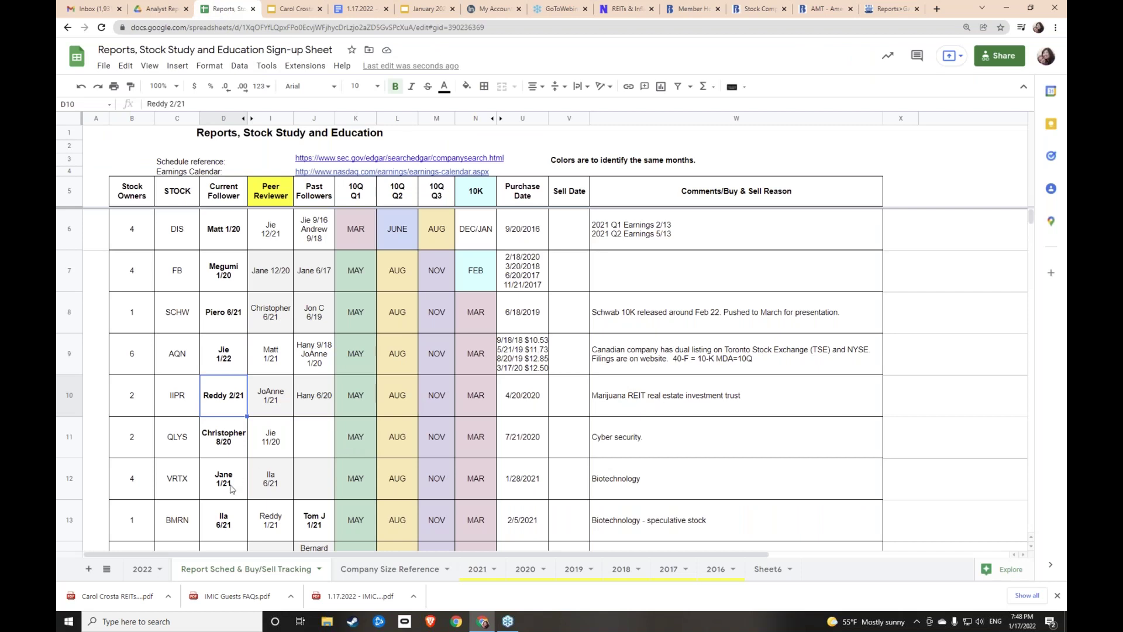
pyautogui.scroll(-1, 231, 488)
pyautogui.scroll(-2, 231, 488)
pyautogui.scroll(-2, 231, 489)
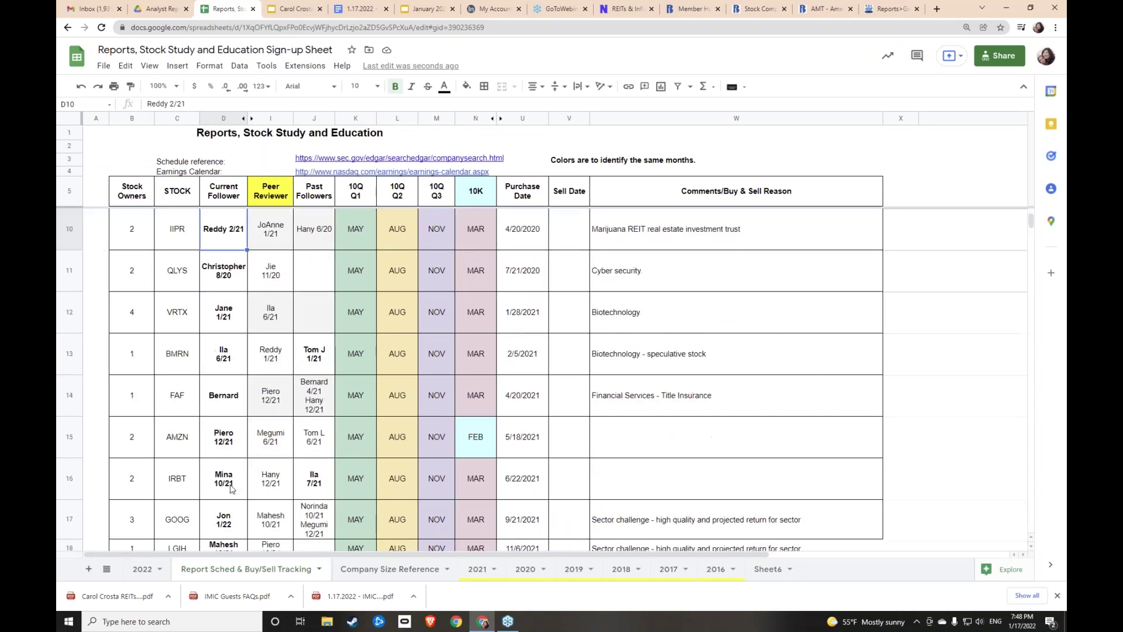
pyautogui.scroll(-1, 231, 488)
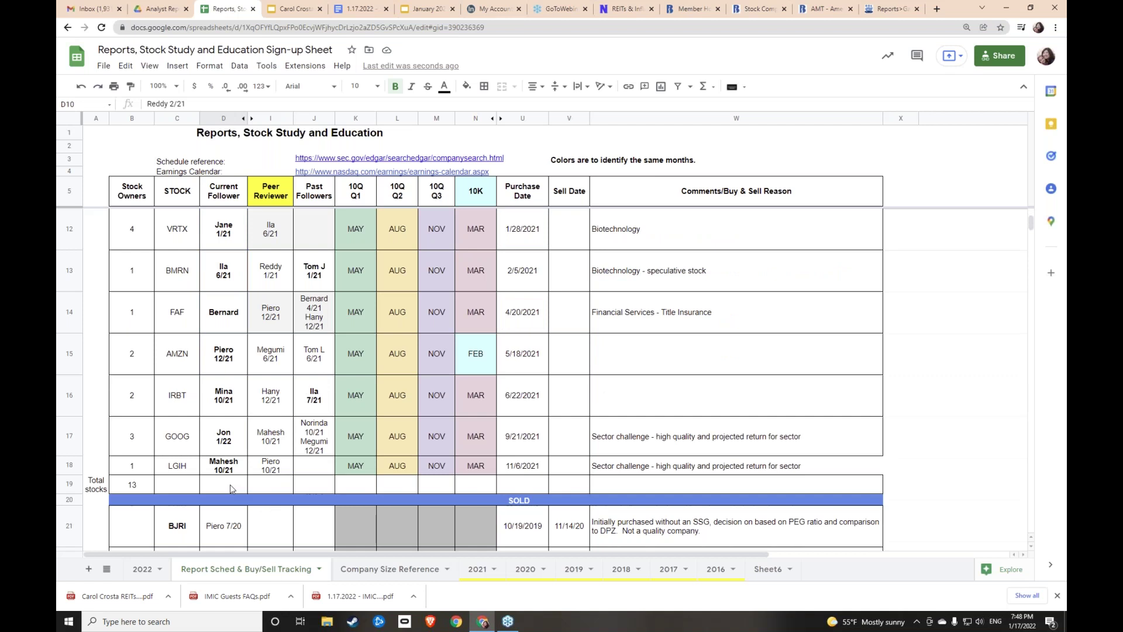
pyautogui.scroll(4, 231, 489)
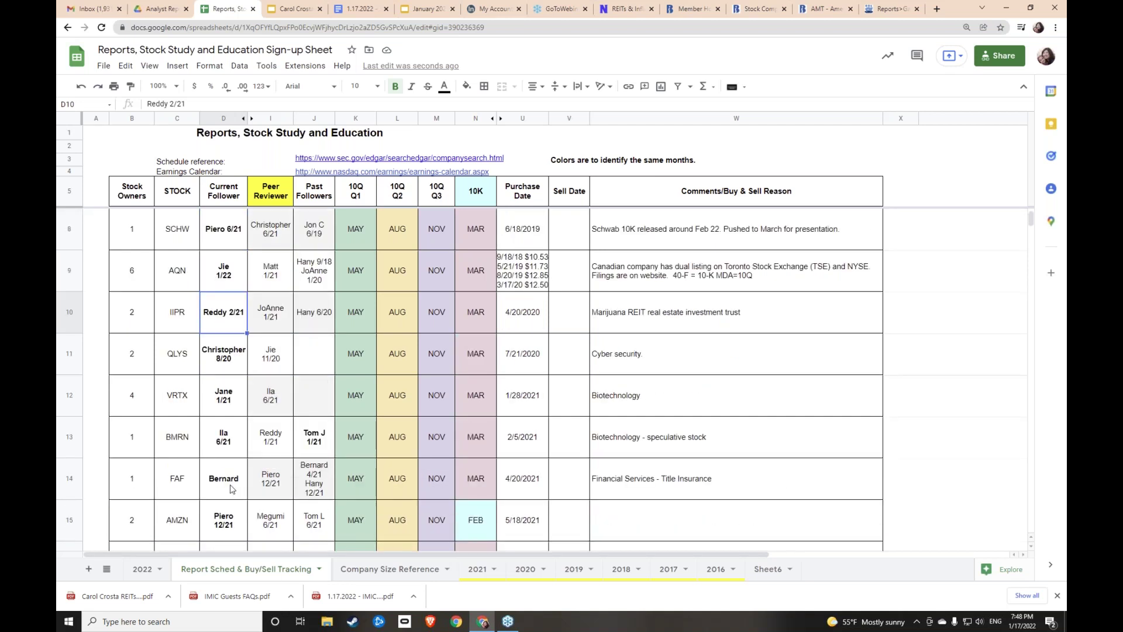
pyautogui.scroll(2, 231, 489)
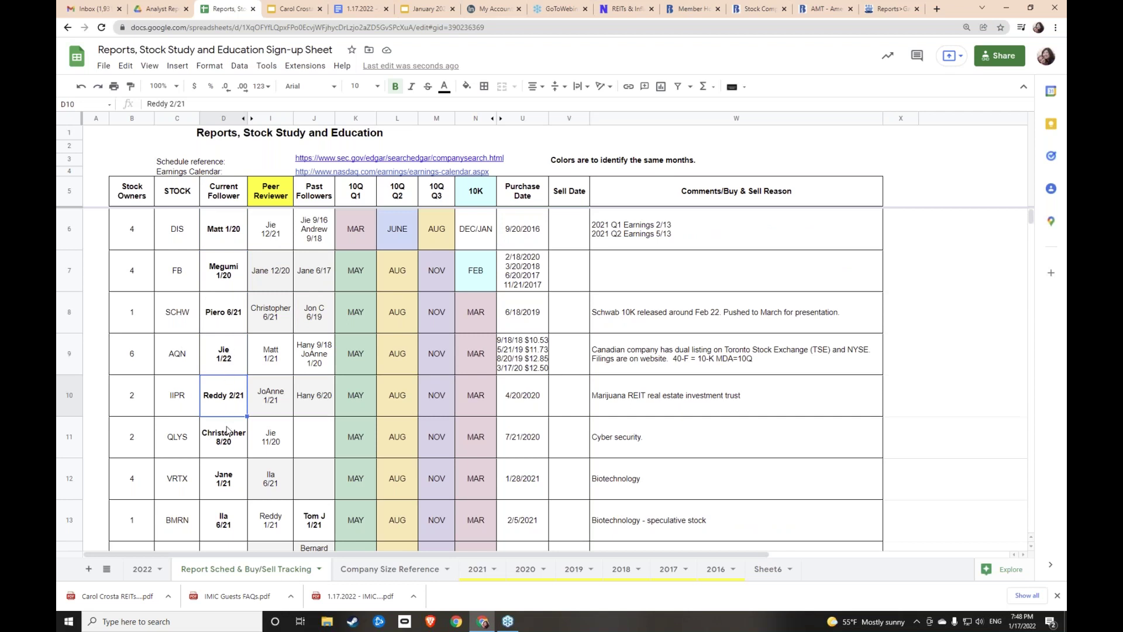
pyautogui.scroll(-4, 227, 428)
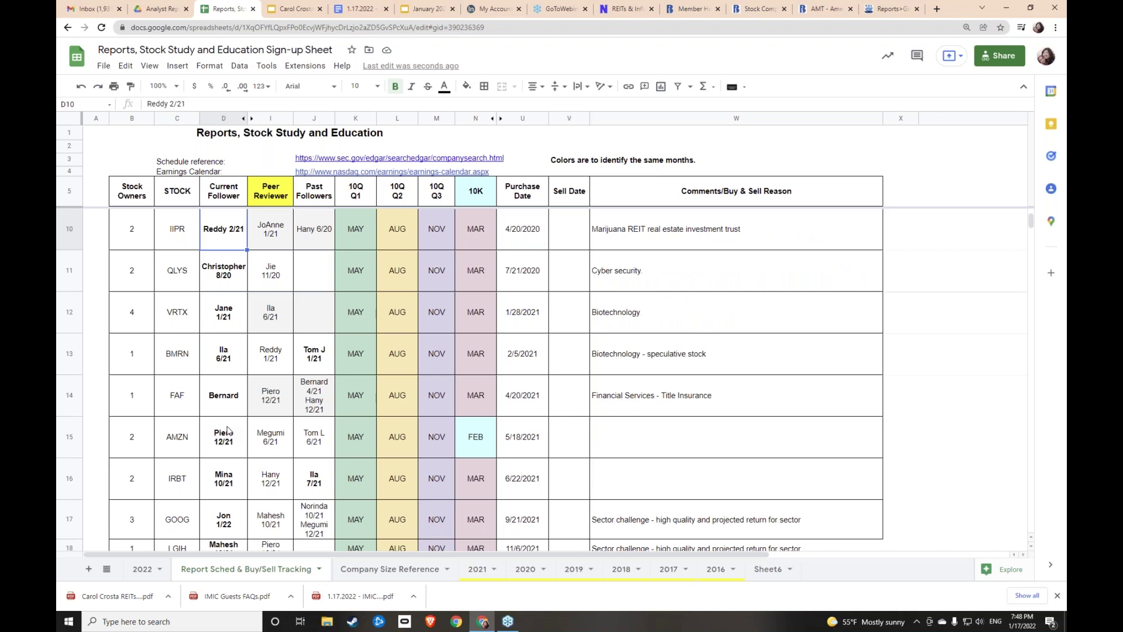
pyautogui.scroll(-1, 228, 430)
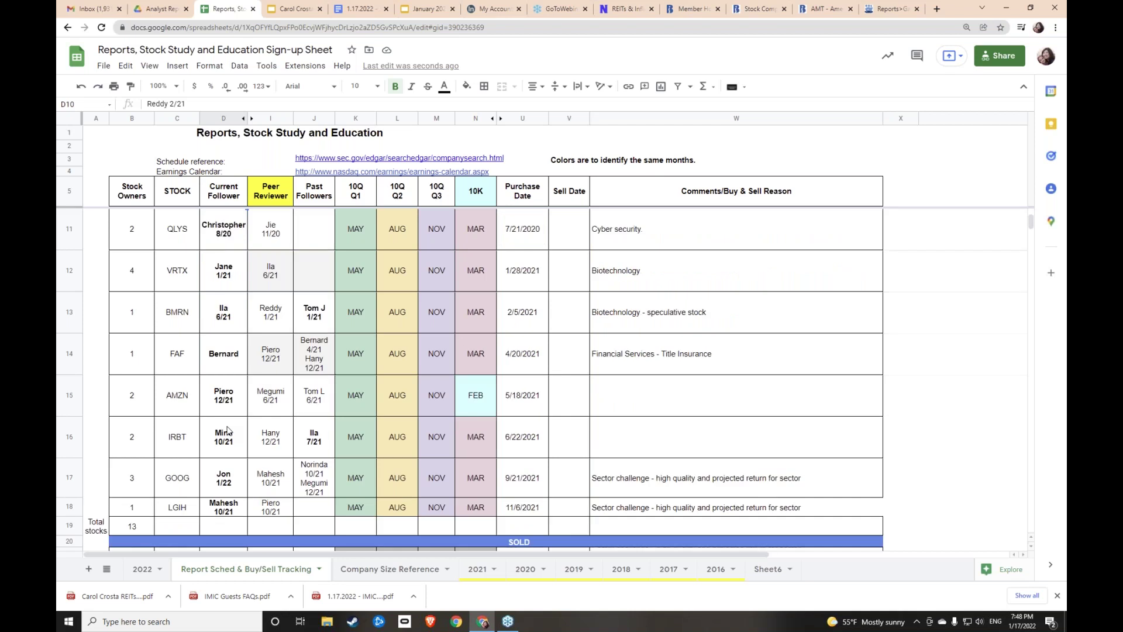
pyautogui.scroll(2, 228, 430)
pyautogui.scroll(3, 227, 430)
# Step: Move SCHW's follower entry dated 6/21 from D8 into its Past Followers cell J8
pyautogui.doubleClick(227, 316)
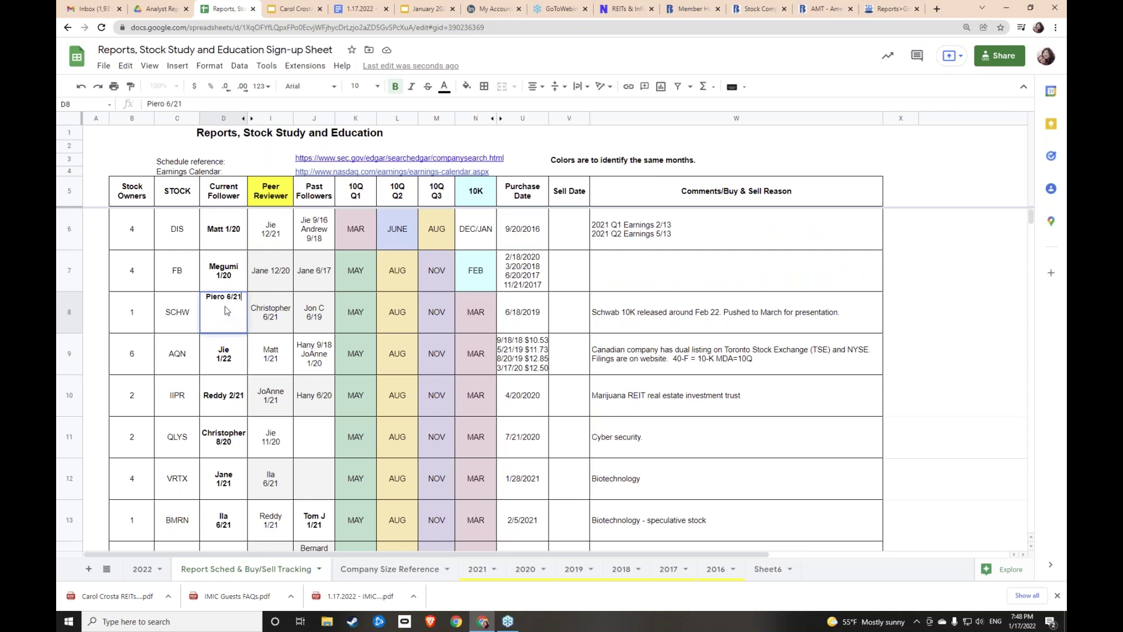
pyautogui.moveTo(242, 297); pyautogui.dragTo(206, 297)
pyautogui.hotkey('ctrl', 'c')
pyautogui.press('BackSpace')
pyautogui.doubleClick(327, 329)
pyautogui.hotkey('ctrl', 'v')
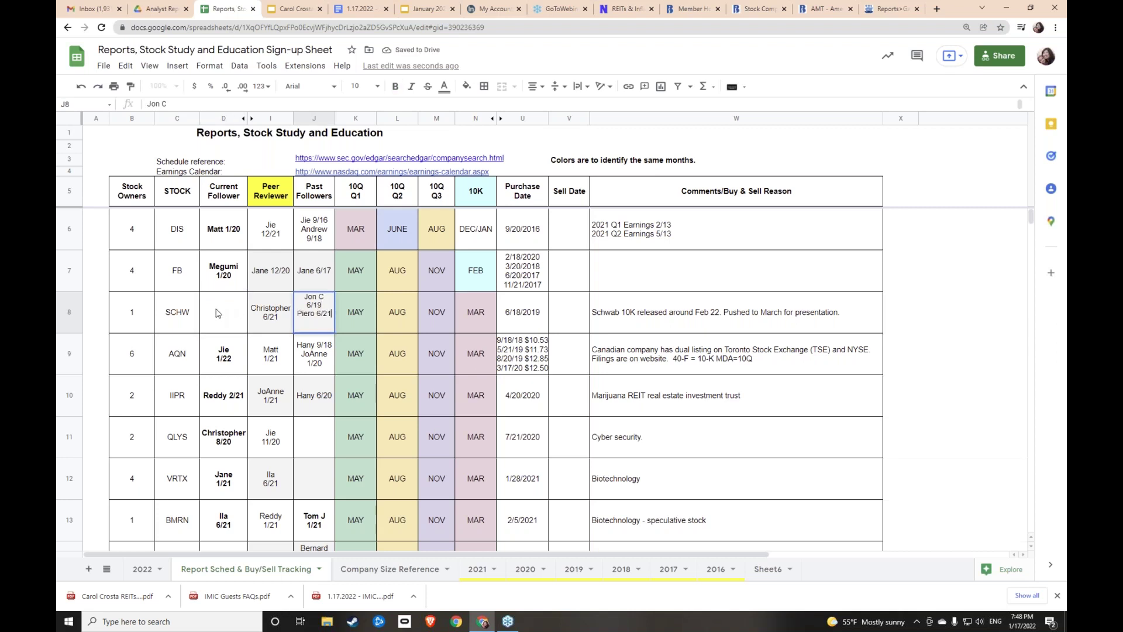
# Step: Trim the trailing initial from the 6/19 past follower's name in SCHW's Past Followers
pyautogui.click(217, 313)
pyautogui.click(305, 318)
pyautogui.doubleClick(304, 318)
pyautogui.press('BackSpace')
pyautogui.press('BackSpace')
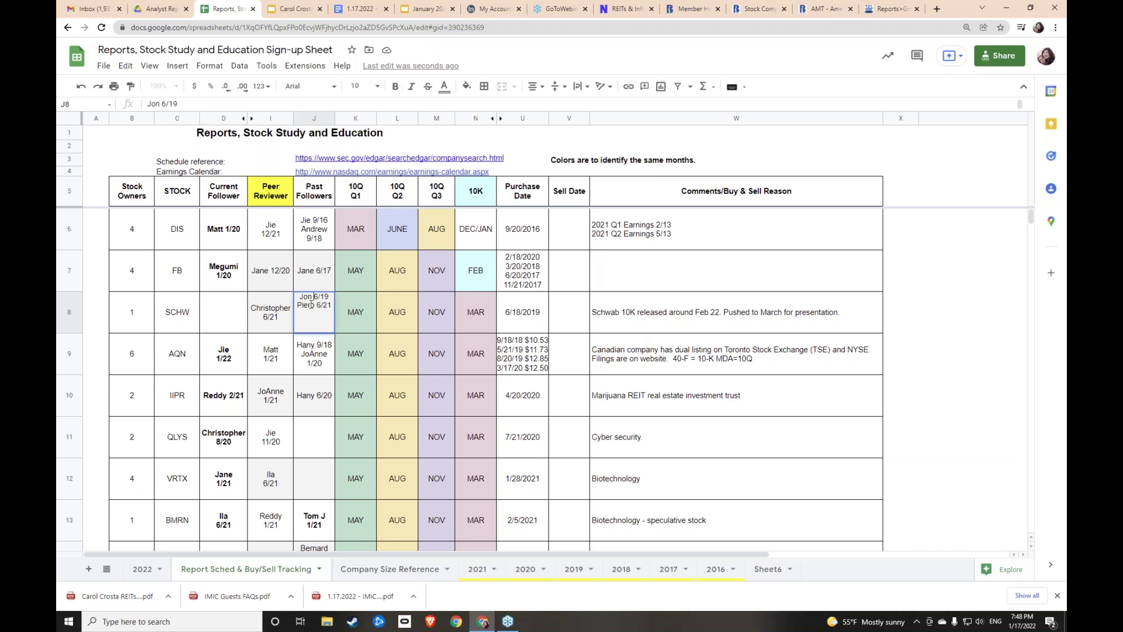
# Step: Enter the new member's name with 1/22 on a second line as SCHW's current follower
pyautogui.click(229, 315)
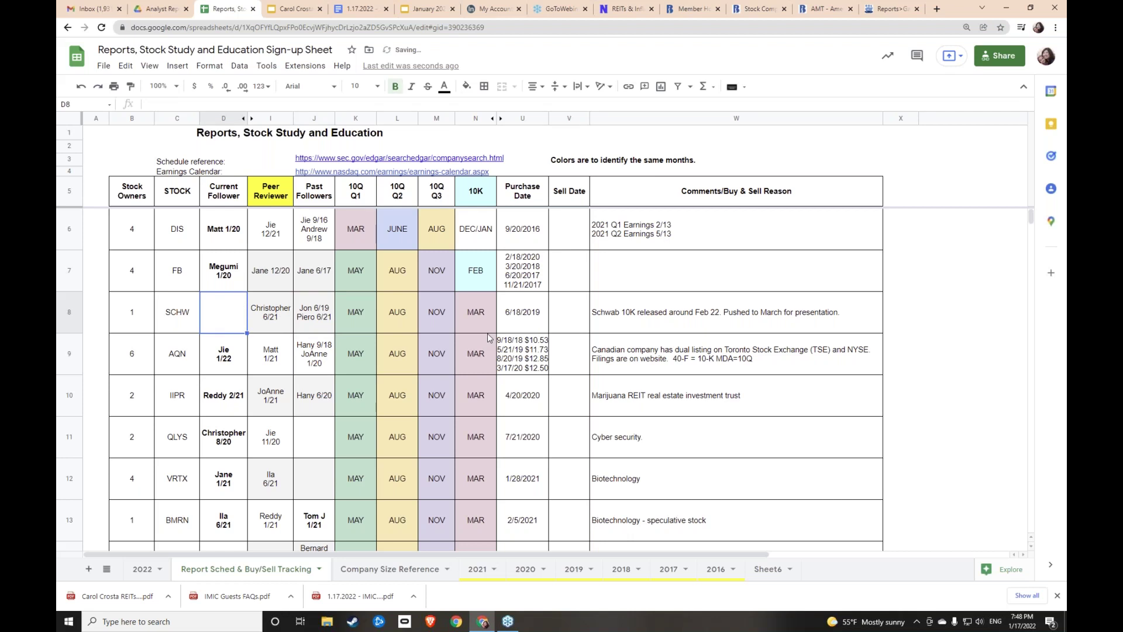
pyautogui.write('JoAnne')
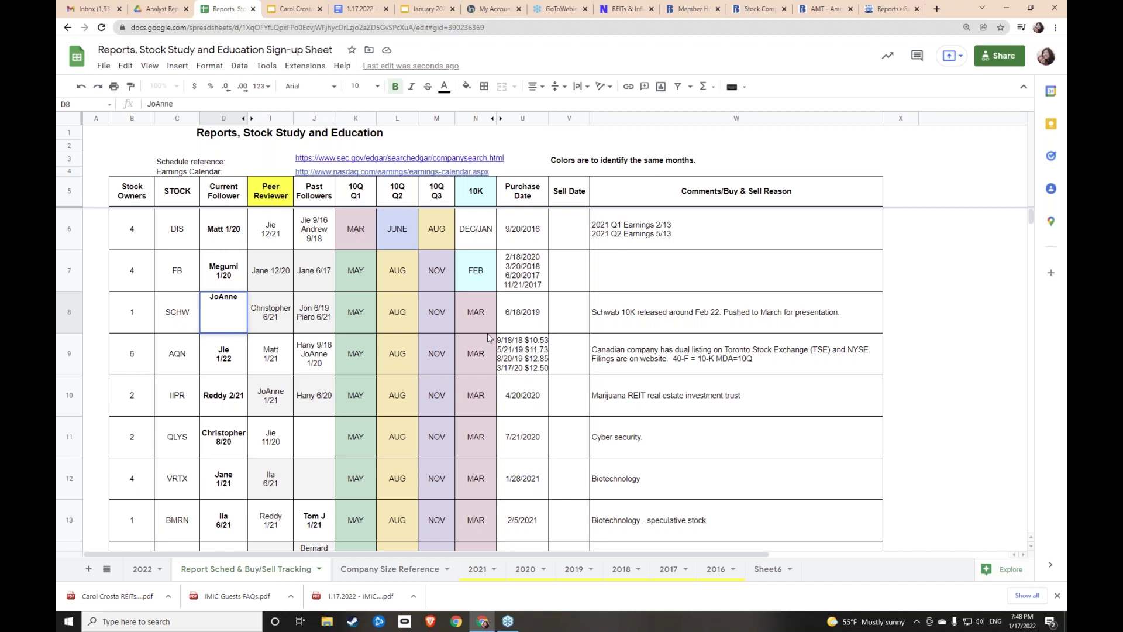
pyautogui.hotkey('ctrl', 'Return')
pyautogui.write('1/22')
pyautogui.press('Return')
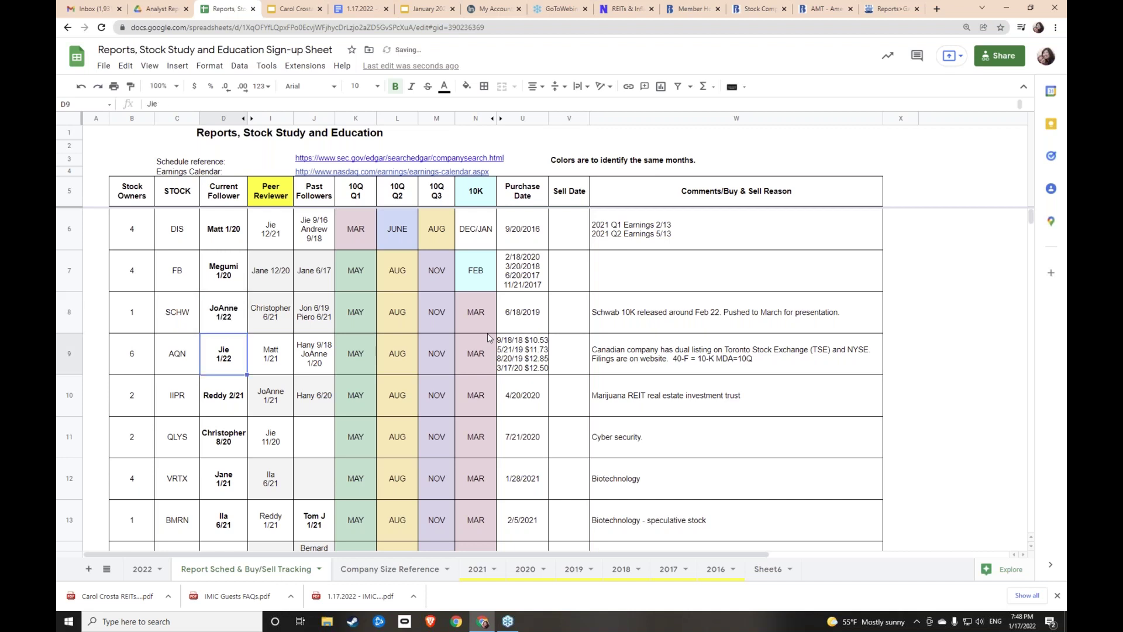
pyautogui.scroll(-1, 260, 460)
pyautogui.scroll(-1, 260, 460)
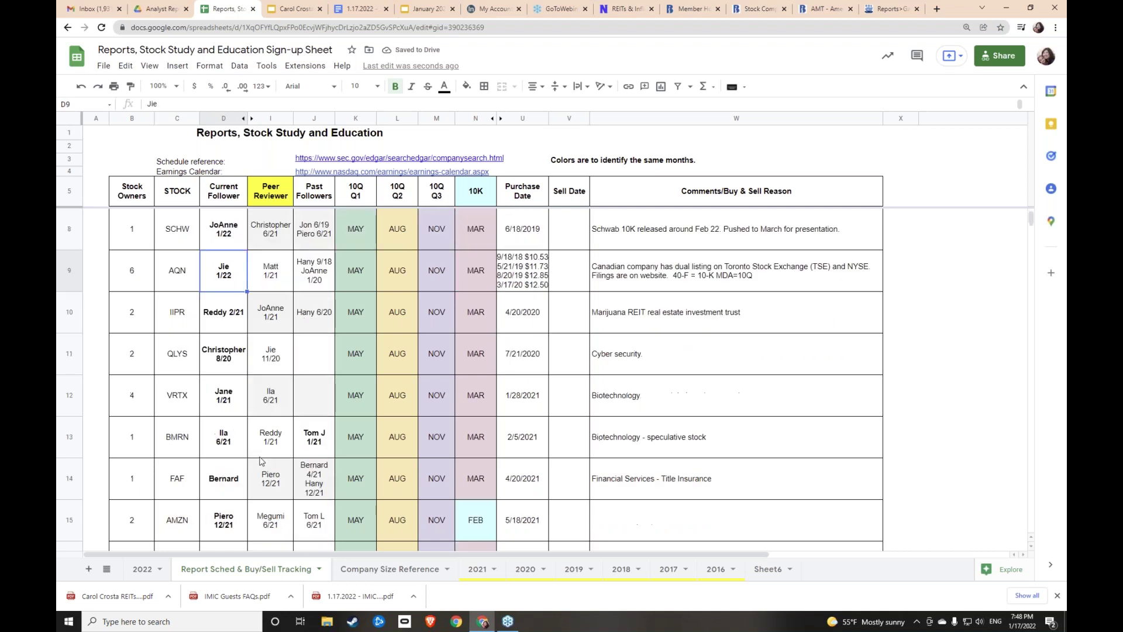
pyautogui.scroll(-2, 261, 461)
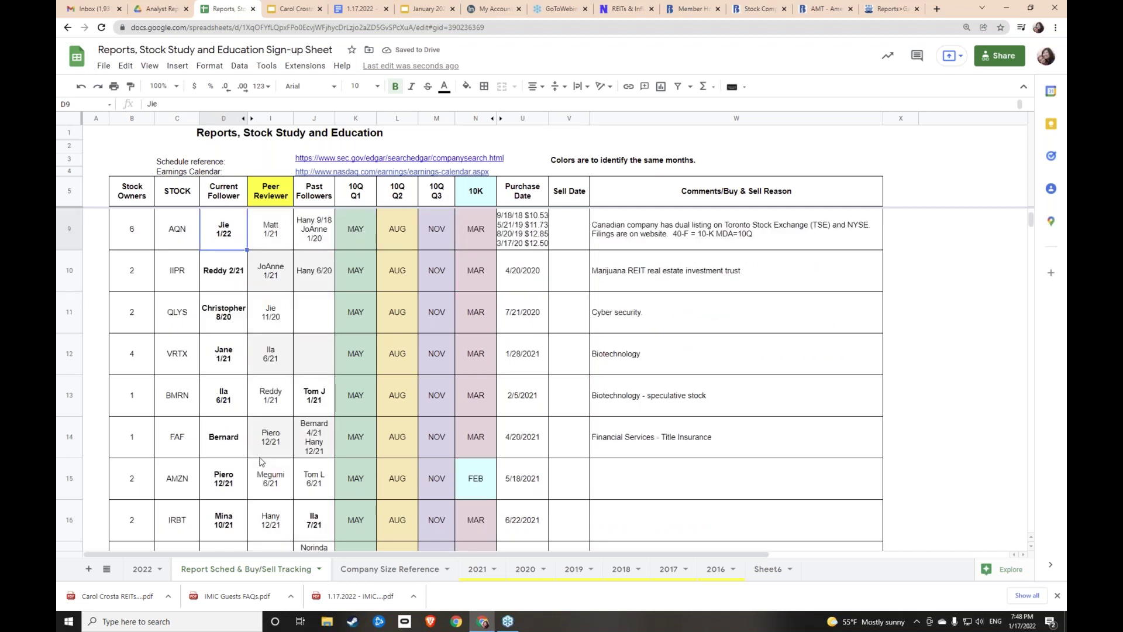
pyautogui.scroll(-2, 261, 461)
pyautogui.scroll(6, 261, 460)
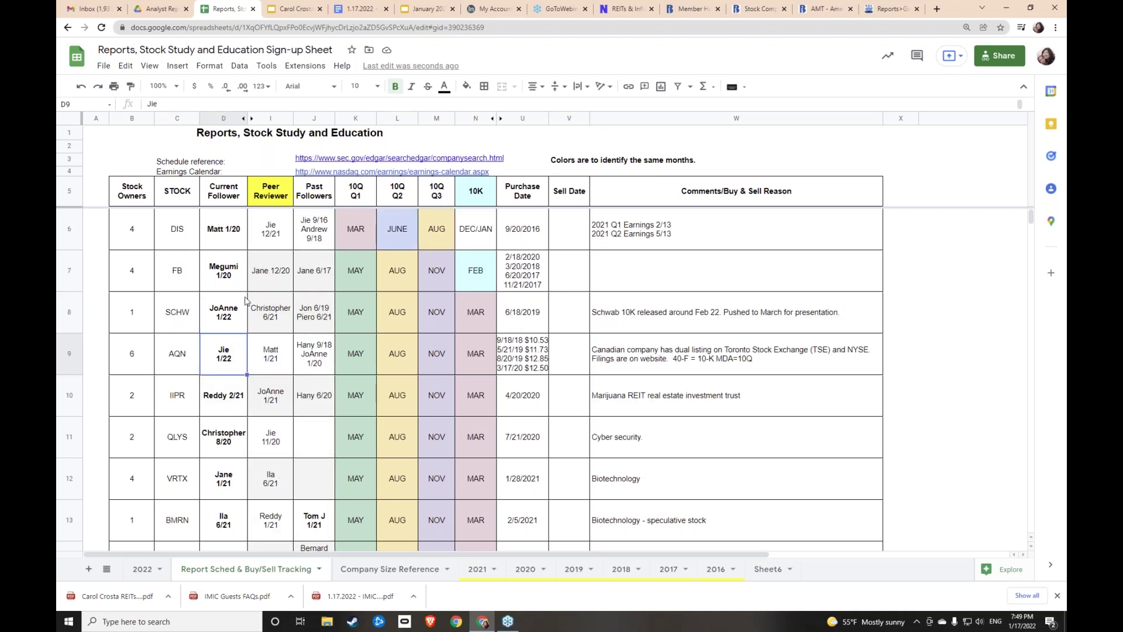
pyautogui.scroll(-3, 245, 300)
pyautogui.scroll(-2, 246, 300)
pyautogui.scroll(-15, 246, 300)
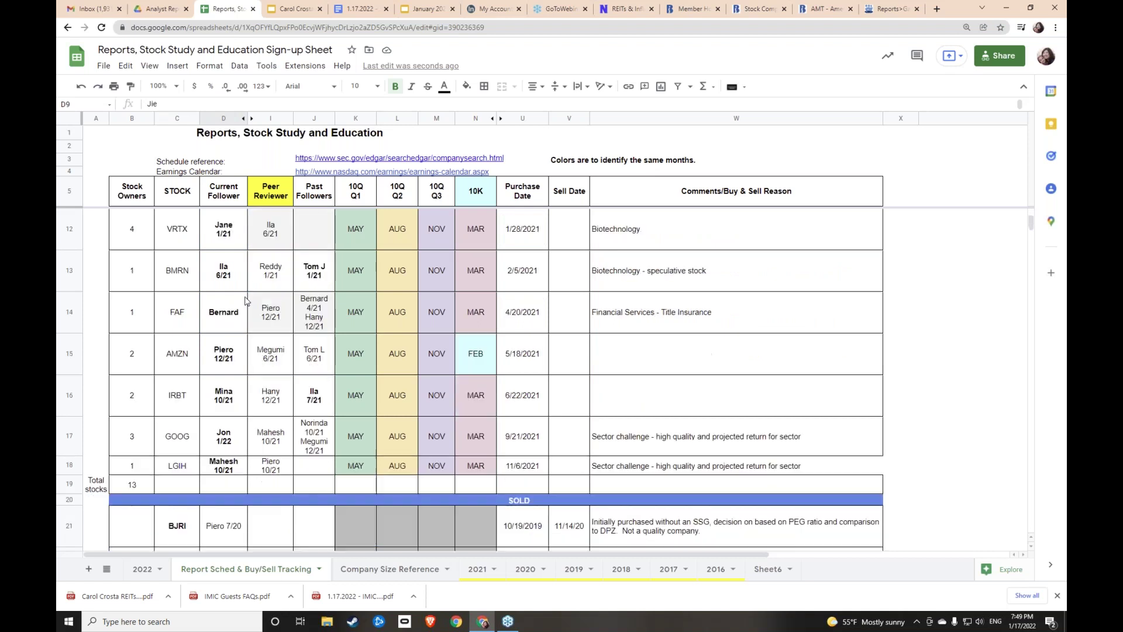
pyautogui.scroll(-20, 246, 300)
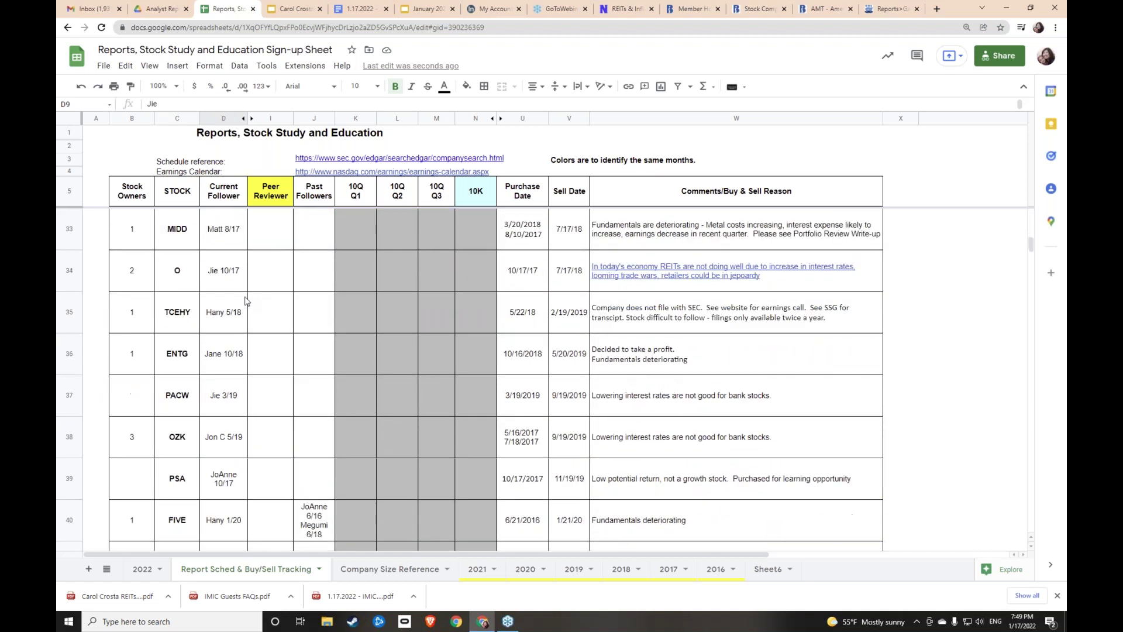
pyautogui.scroll(4, 245, 300)
pyautogui.scroll(1, 246, 300)
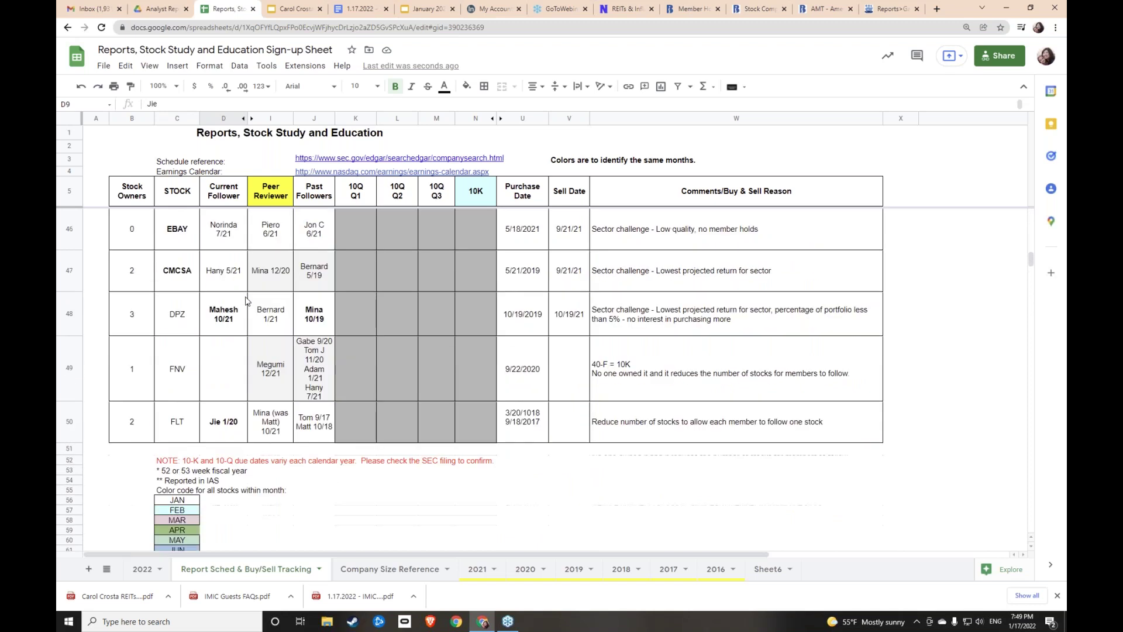
pyautogui.click(233, 376)
# Step: Enter the member's name in FNV's follower cell D49 and unbold the D48:D50 follower entries
pyautogui.doubleClick(233, 375)
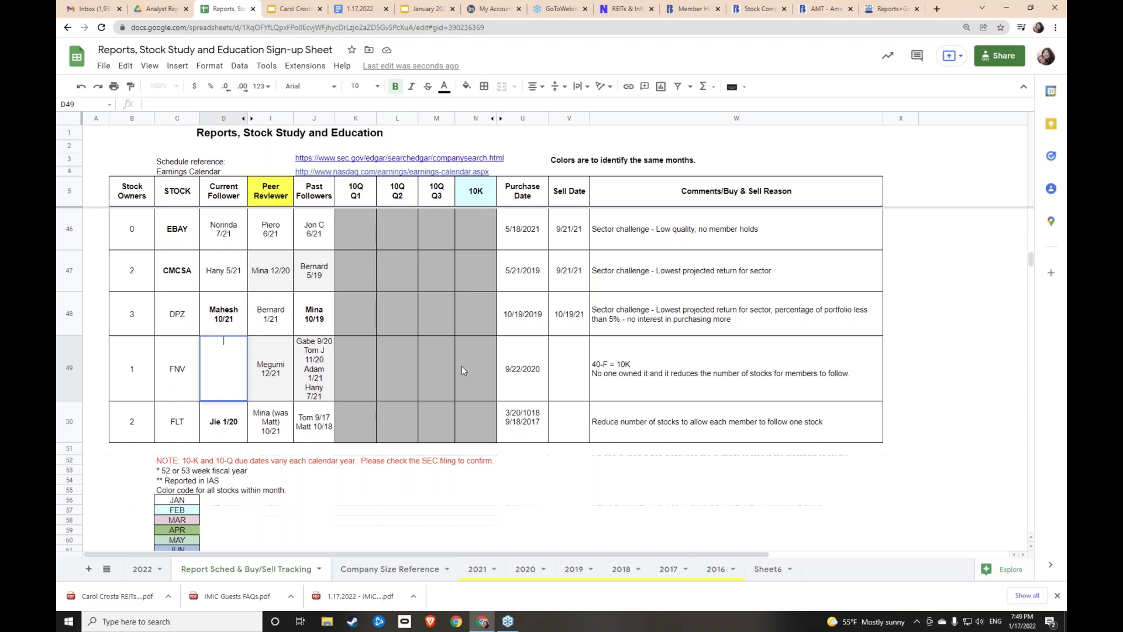
pyautogui.write('Hany')
pyautogui.press('Return')
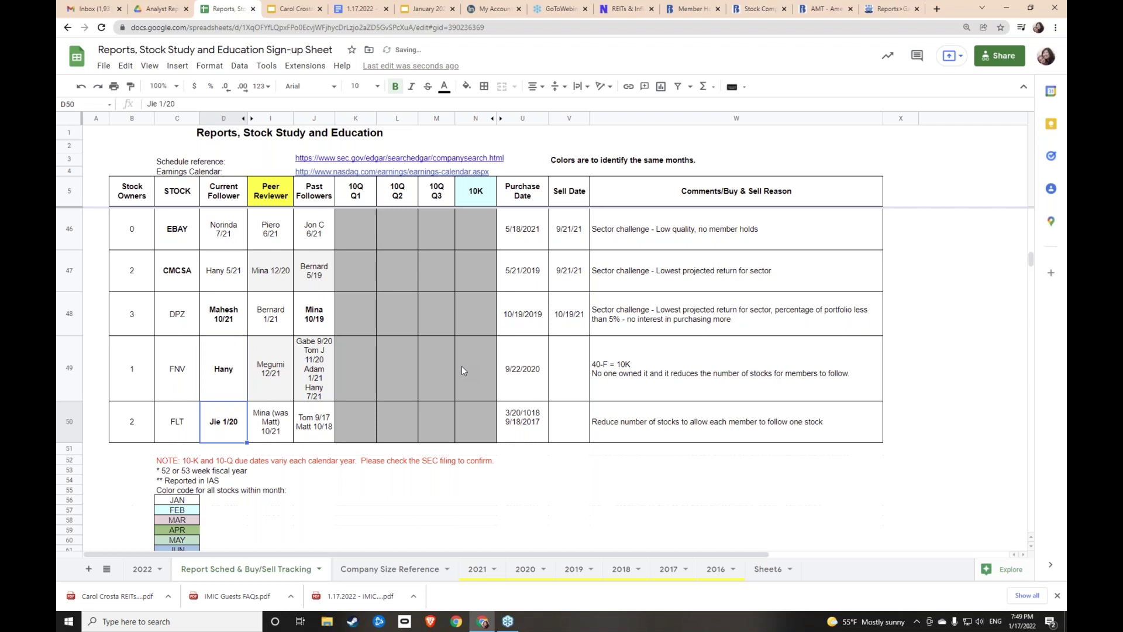
pyautogui.moveTo(216, 317); pyautogui.dragTo(231, 432)
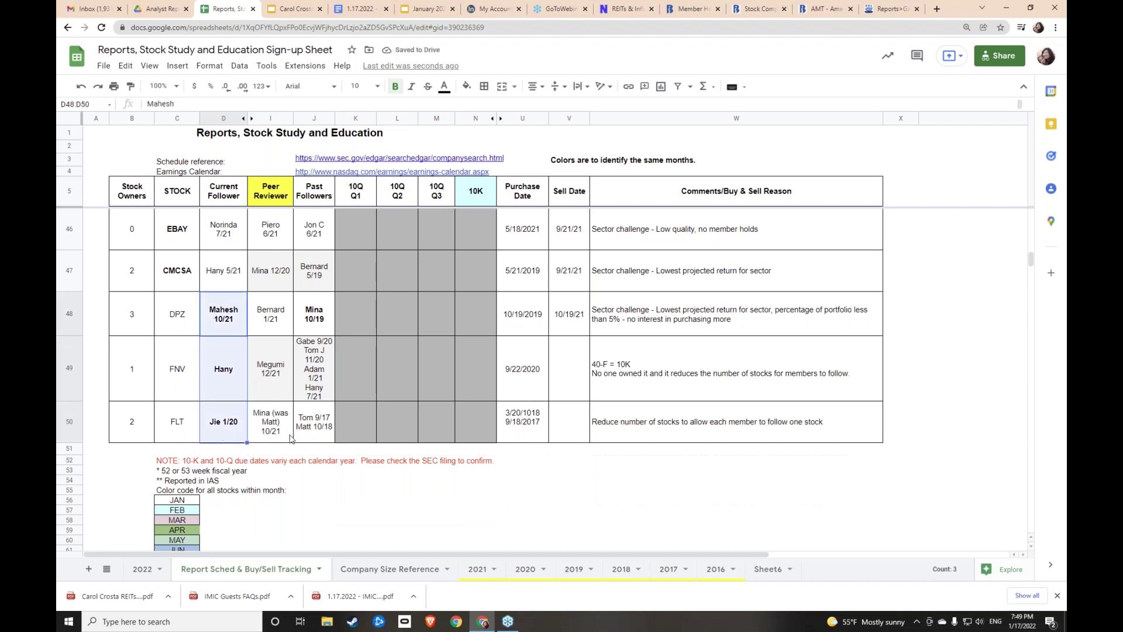
pyautogui.click(447, 498)
pyautogui.scroll(7, 462, 495)
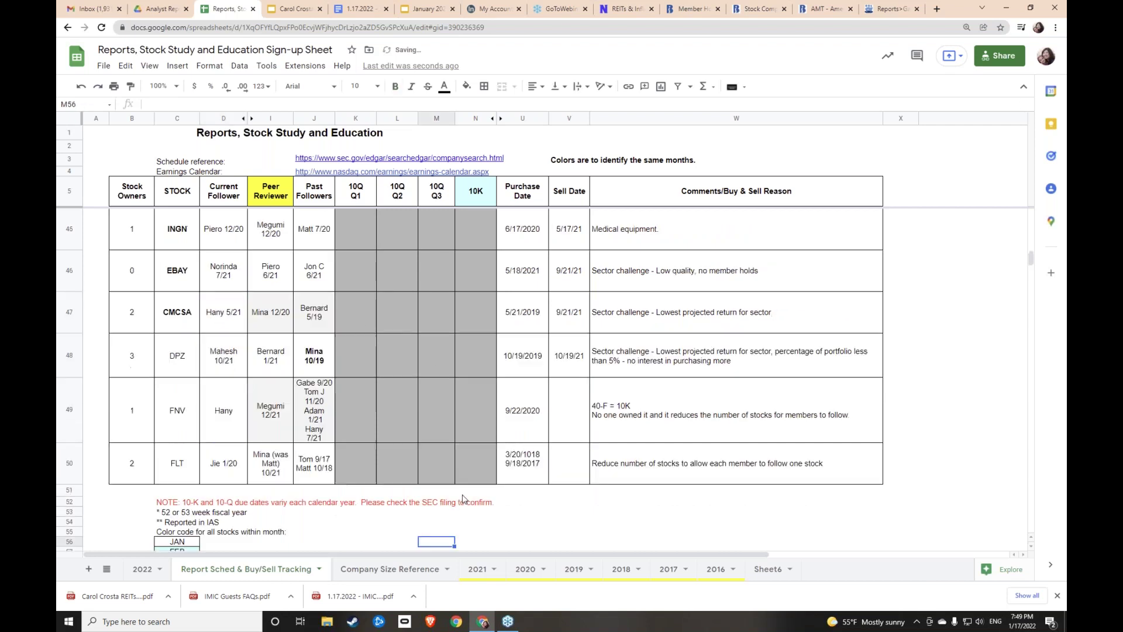
pyautogui.scroll(5, 462, 496)
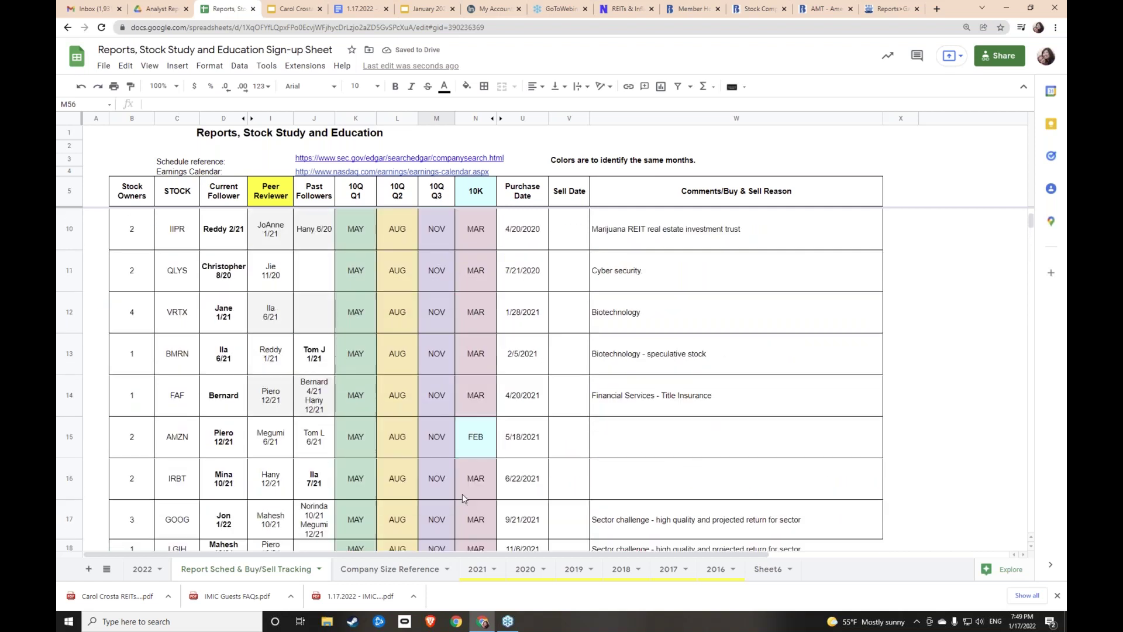
pyautogui.scroll(-2, 444, 489)
pyautogui.scroll(6, 185, 401)
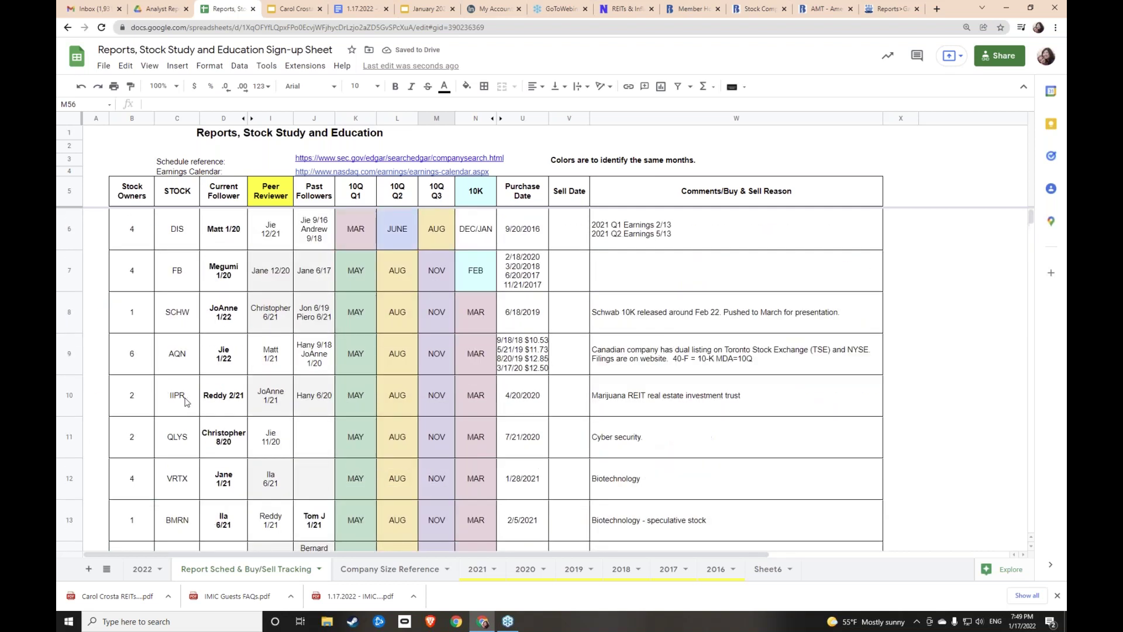
pyautogui.scroll(-5, 165, 393)
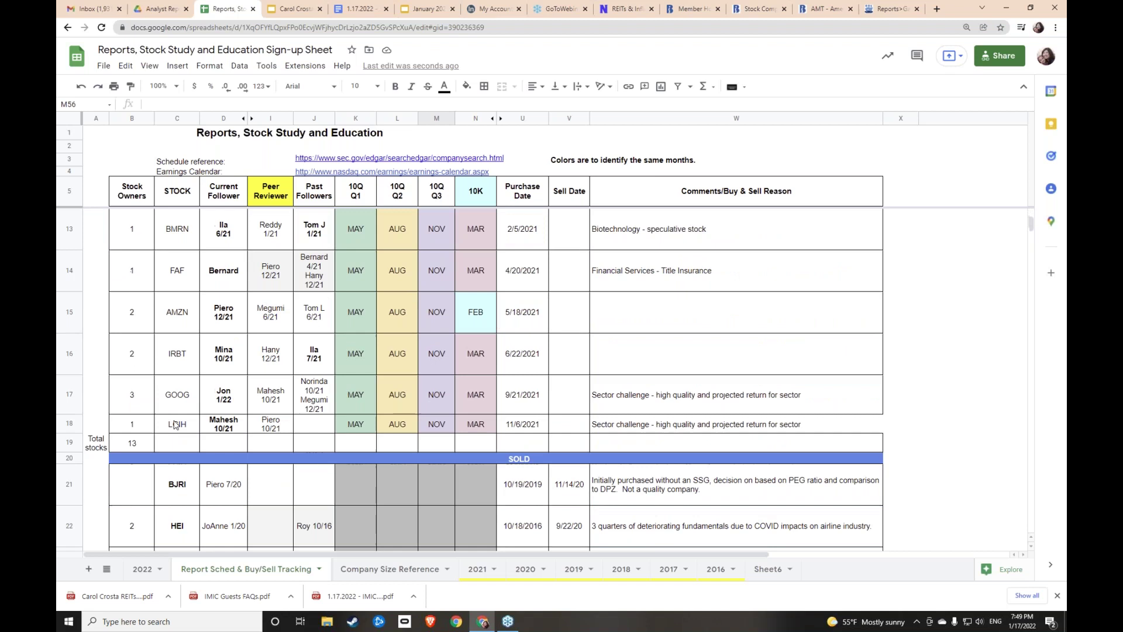
pyautogui.scroll(5, 175, 424)
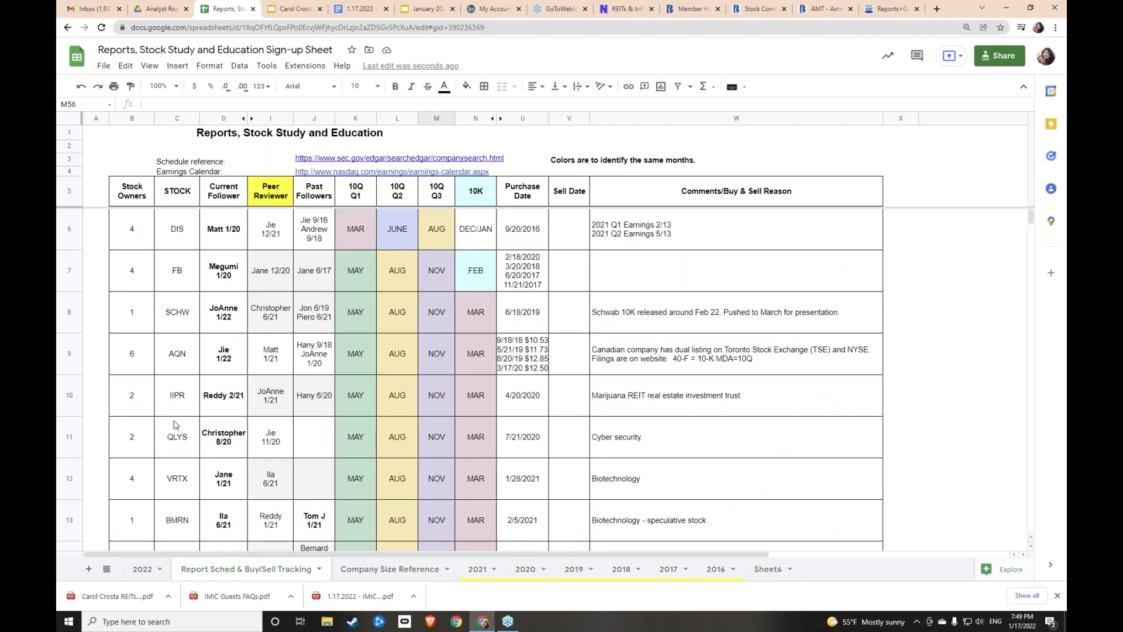
pyautogui.scroll(-4, 173, 424)
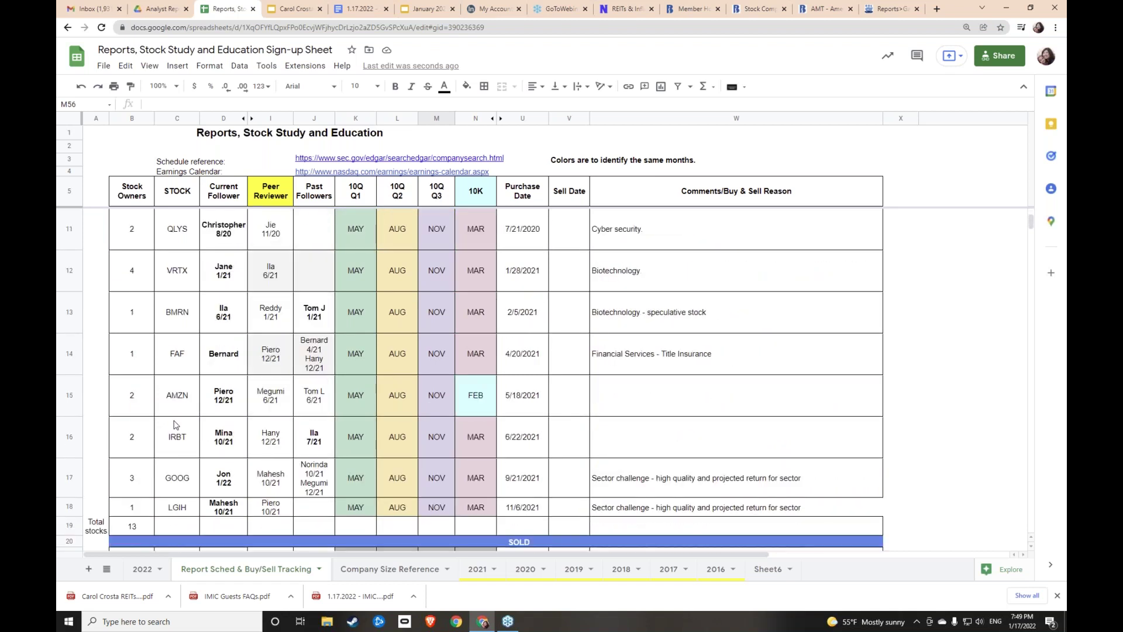